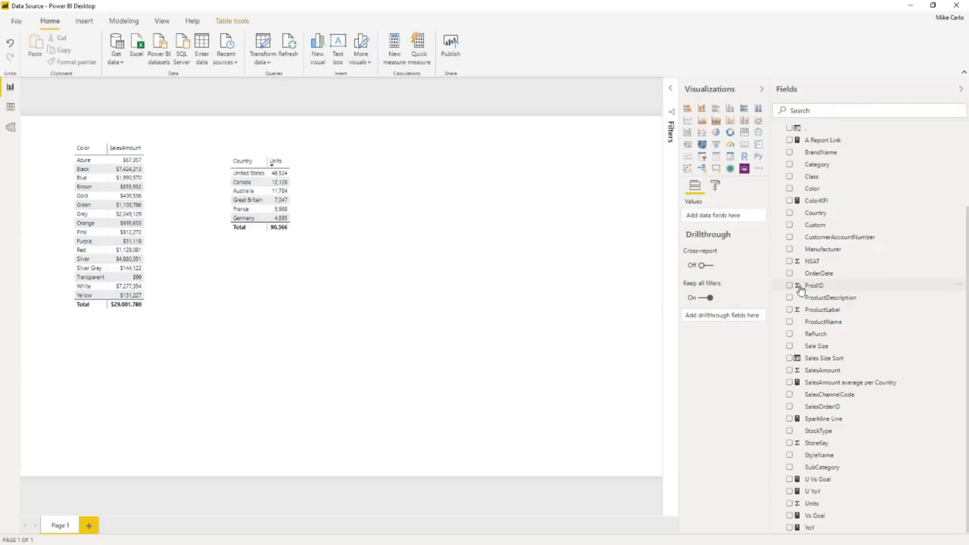
- Create a table visual of Category and SalesAmount on the canvas and place it closer to the Country table
left_click_drag(820, 165, 492, 204)
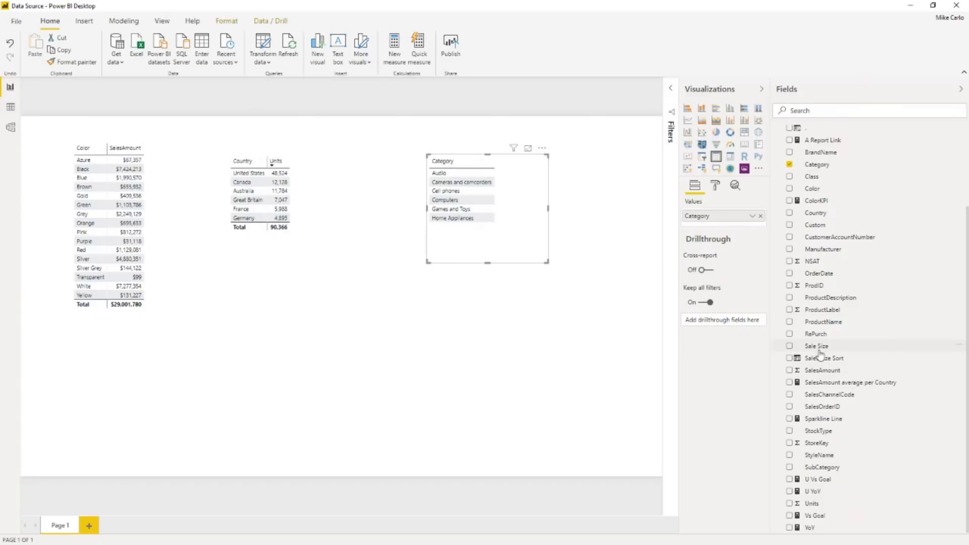
left_click_drag(824, 371, 578, 256)
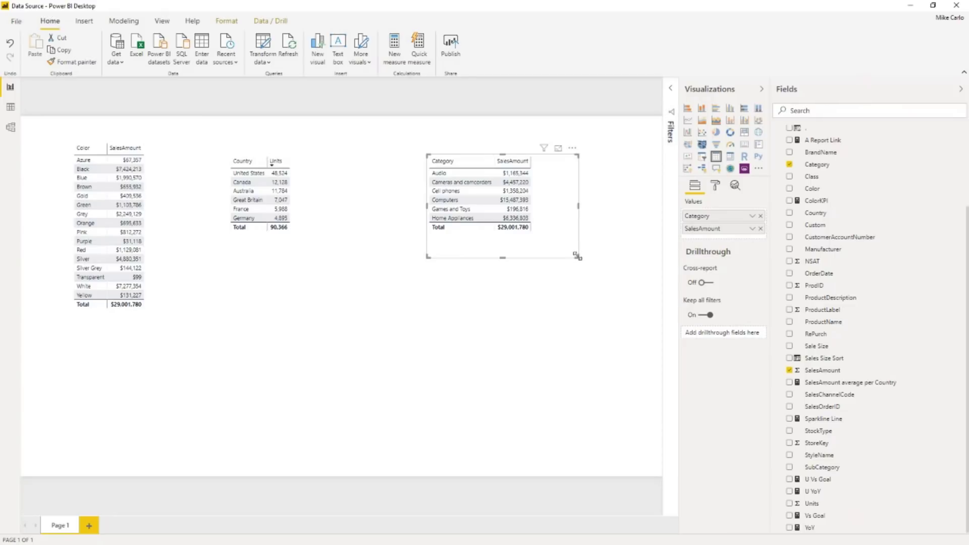
left_click_drag(554, 160, 510, 160)
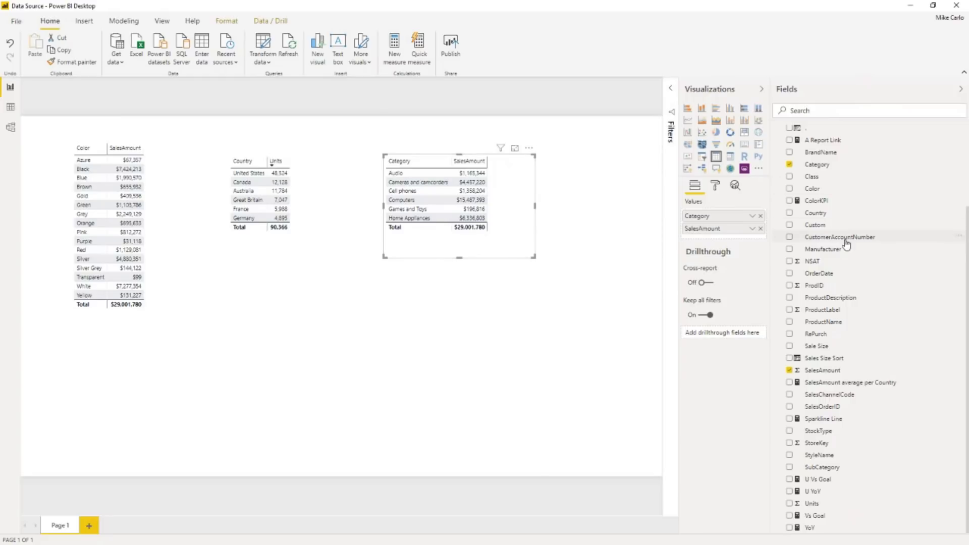
scroll(842, 353, "up", 3)
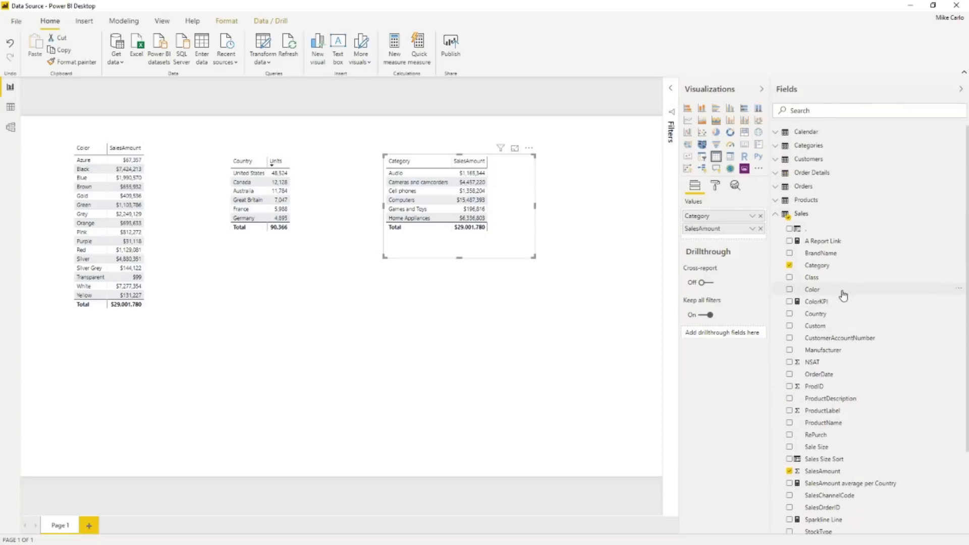
scroll(843, 283, "down", 3)
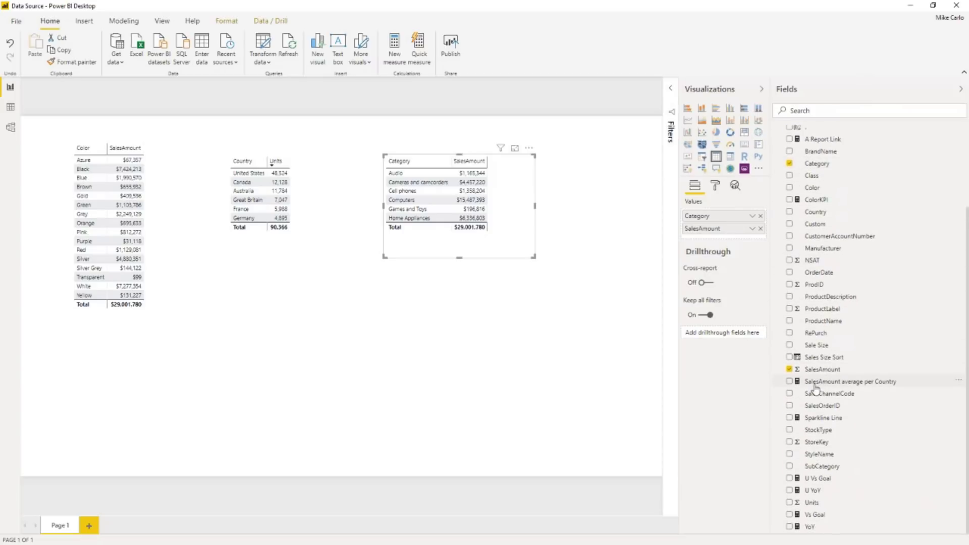
scroll(829, 222, "up", 3)
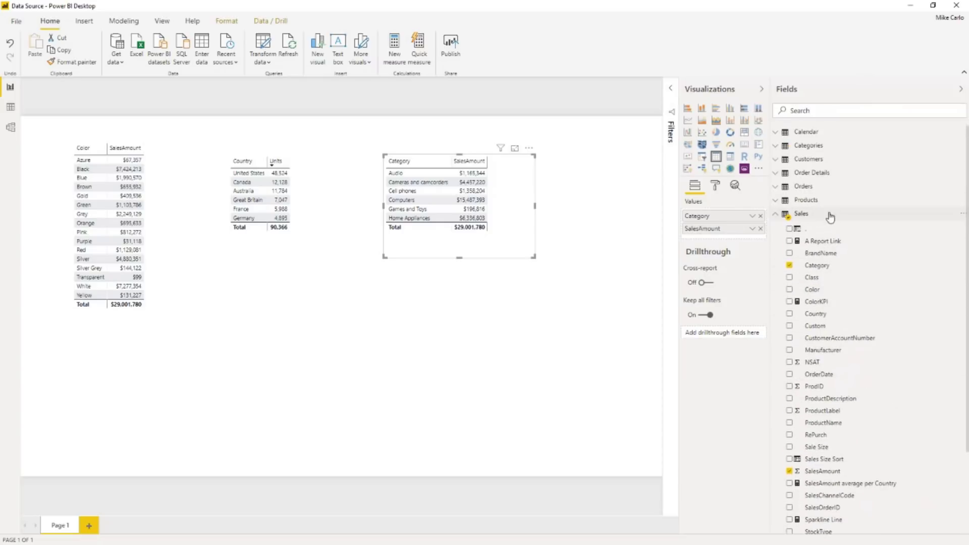
scroll(853, 277, "down", 3)
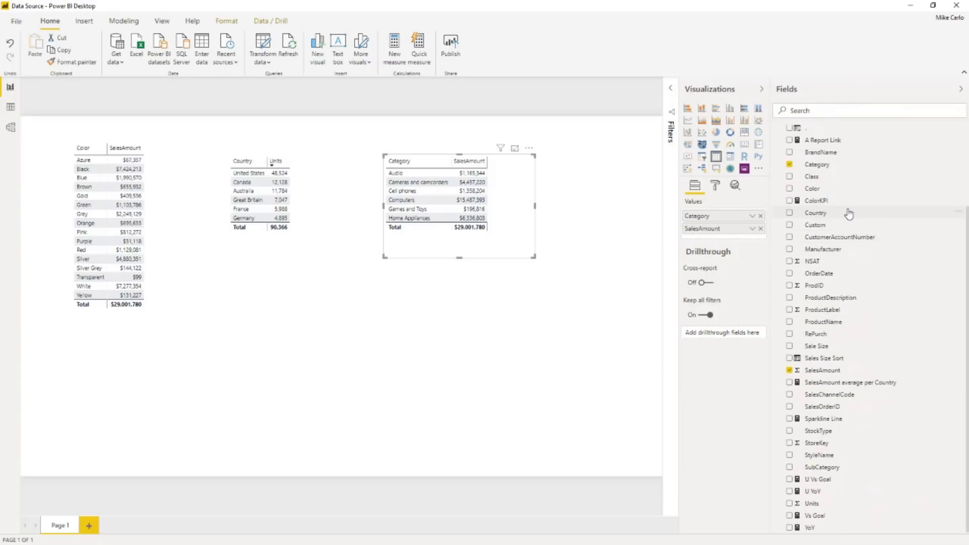
scroll(848, 216, "up", 1)
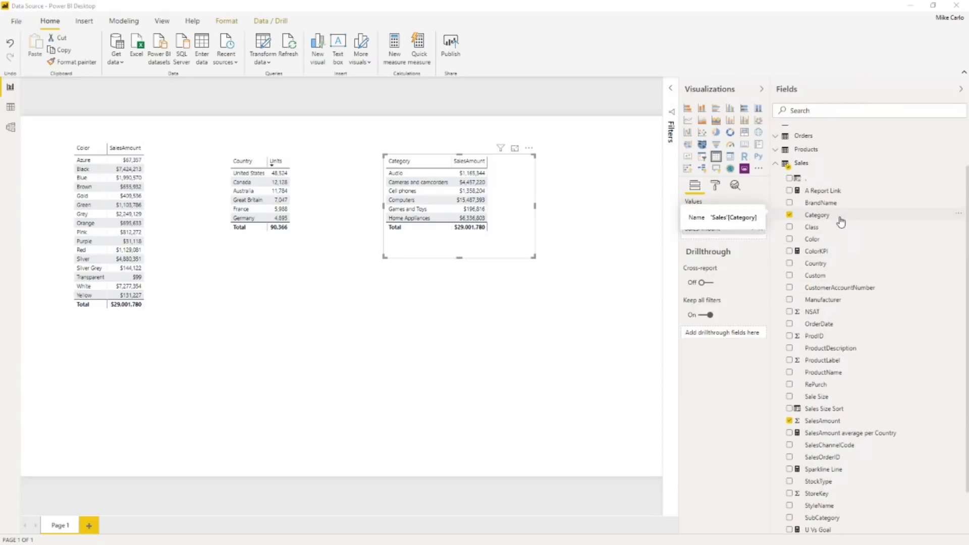
- Find and launch the ZoomIt screen magnifier from the Windows search
key("super")
type("oomit")
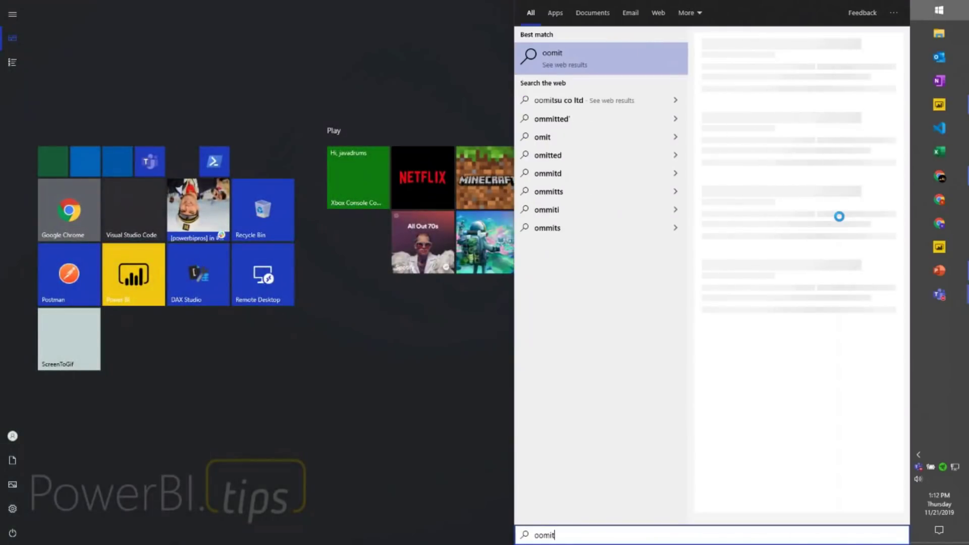
key("BackSpace")
key("BackSpace")
key("BackSpace")
key("BackSpace")
key("BackSpace")
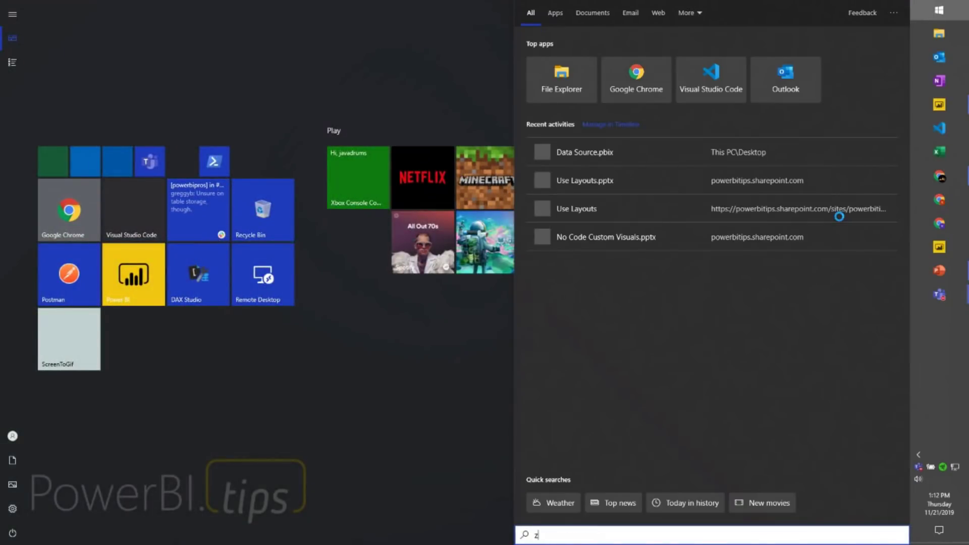
type("zoomit")
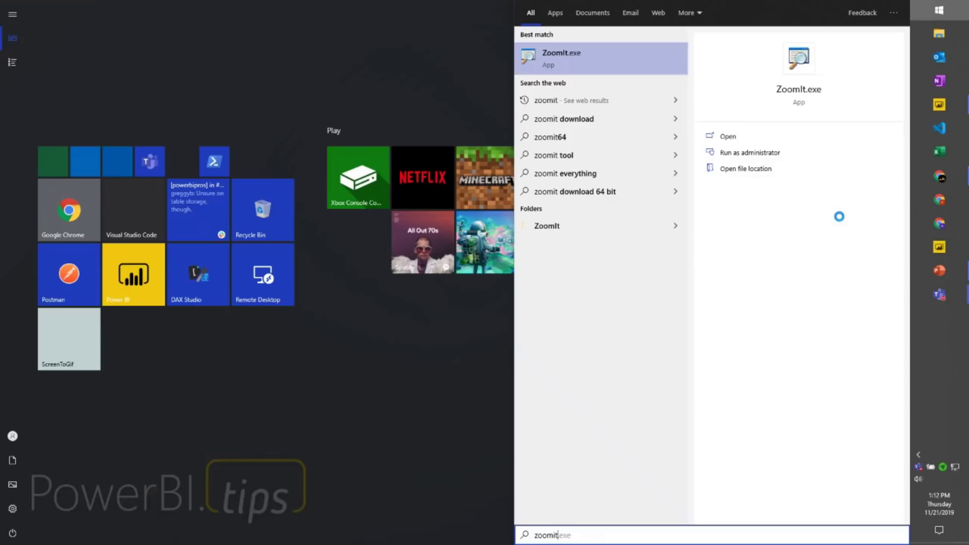
key("Return")
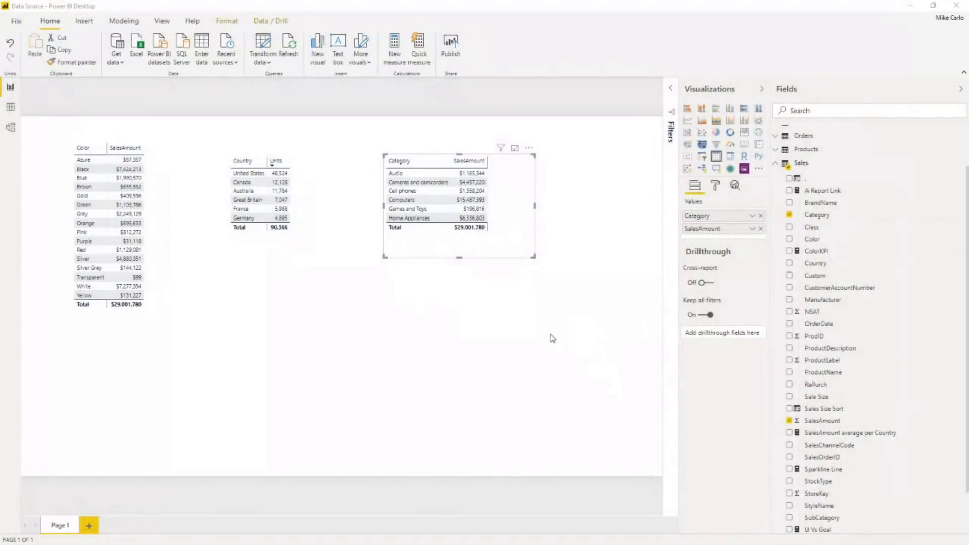
- Magnify the screen and mark the A Report Link measure, then the Model view icon, with red annotations
key("ctrl+1")
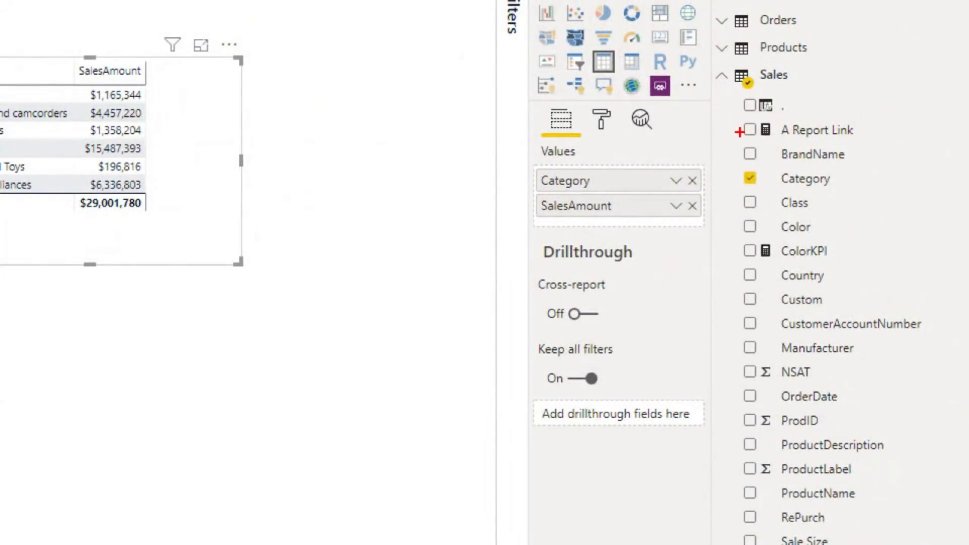
left_click_drag(736, 148, 864, 151)
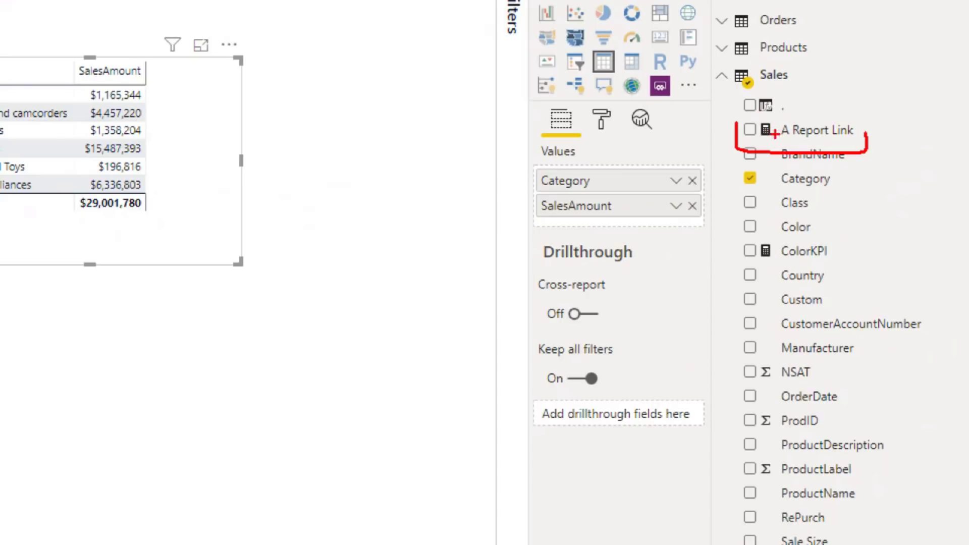
key("Escape")
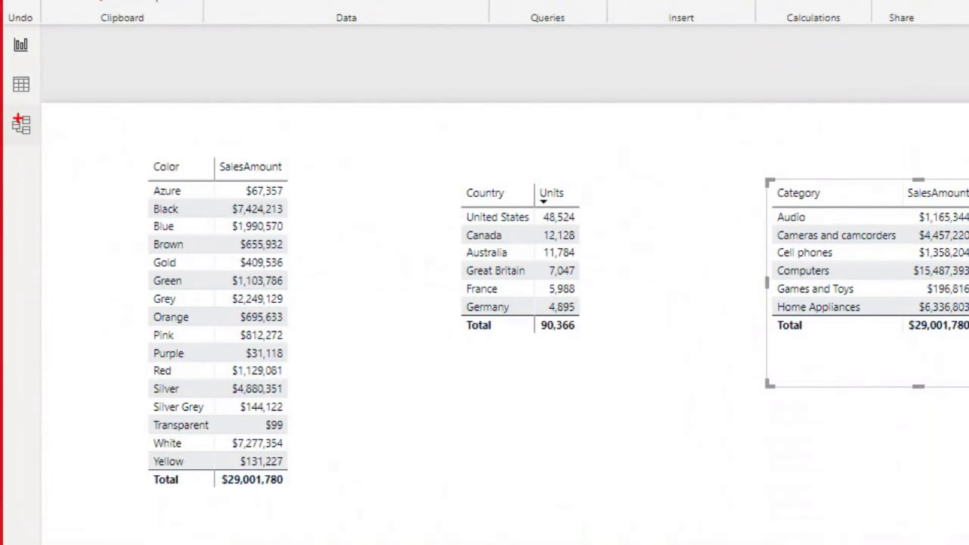
left_click_drag(6, 108, 36, 150)
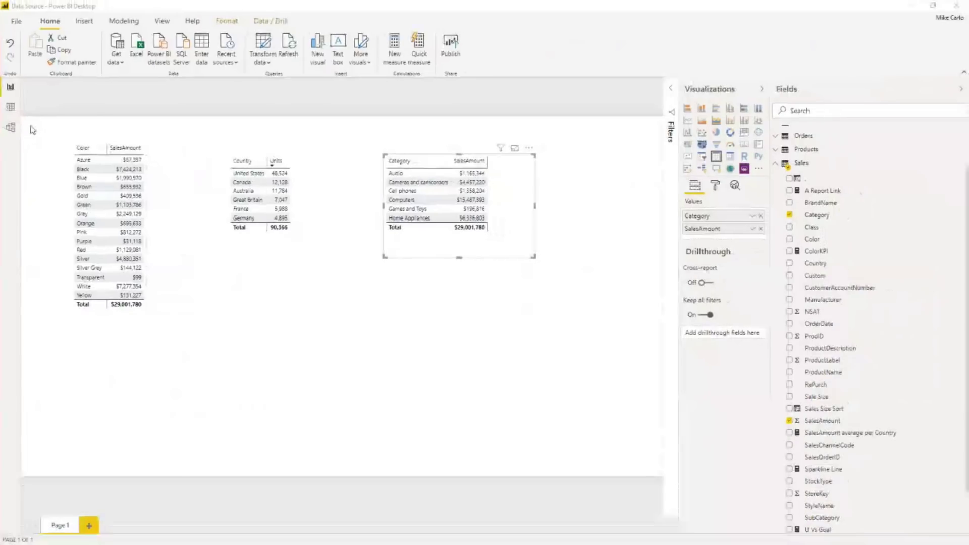
- Show the Properties and Fields panes in Model view, widen the field list, and select the A Report Link measure in the Sales table
left_click(13, 127)
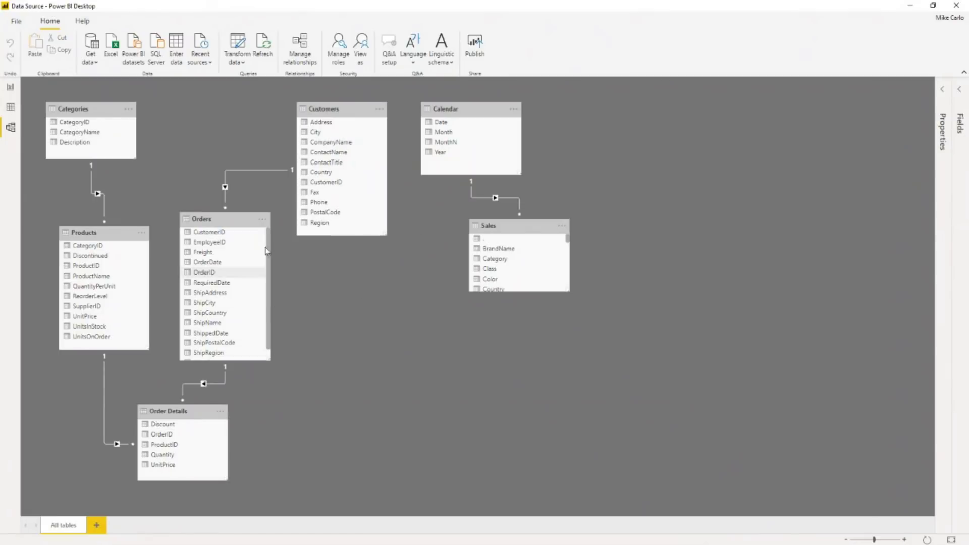
left_click(941, 91)
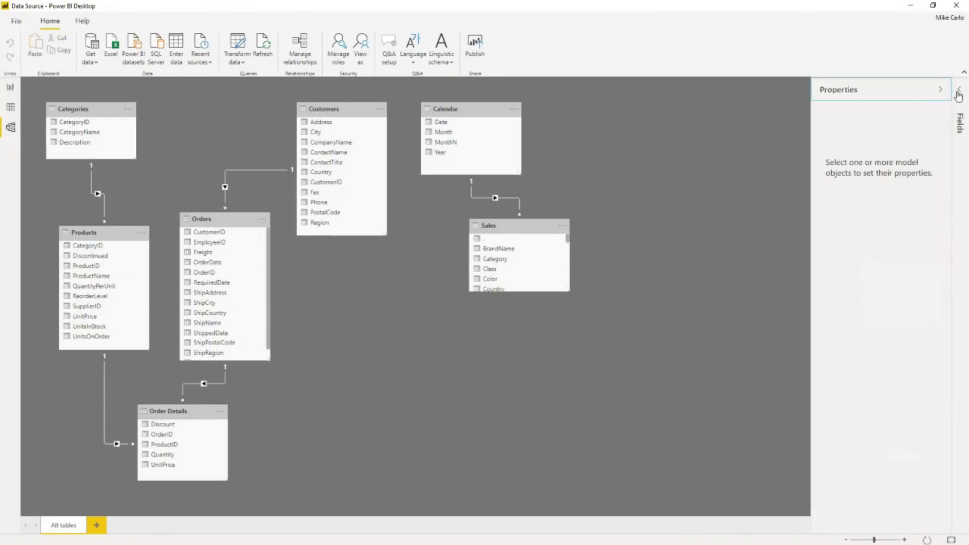
left_click(959, 90)
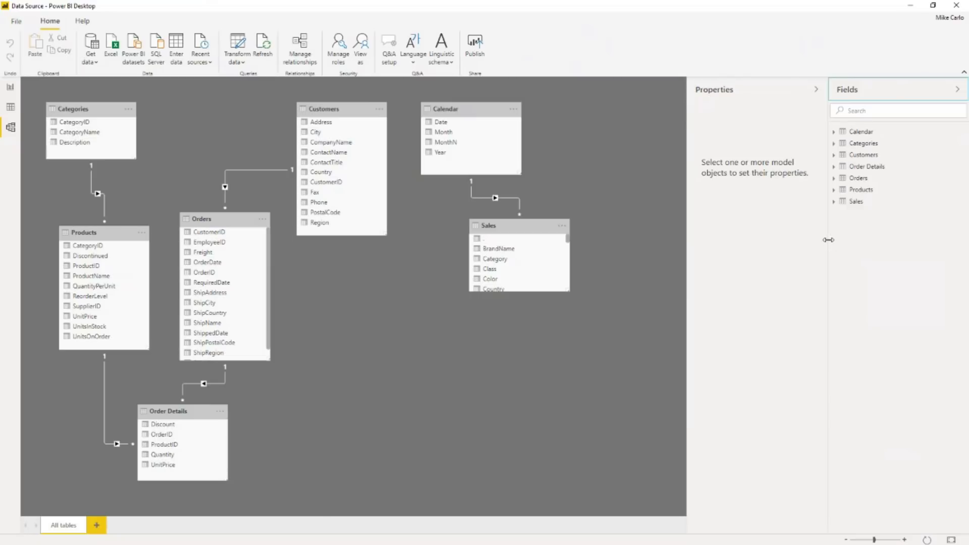
left_click_drag(829, 240, 799, 237)
left_click(804, 201)
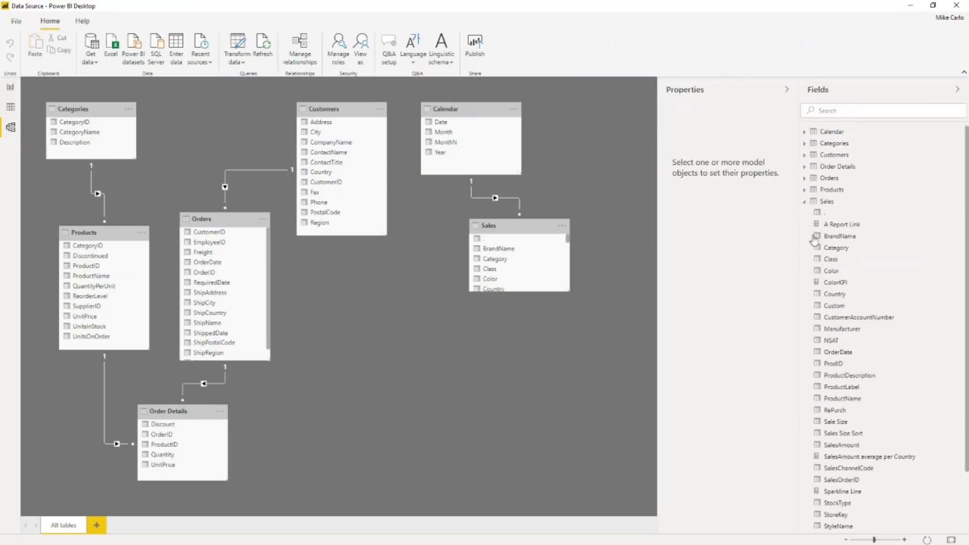
left_click(839, 226)
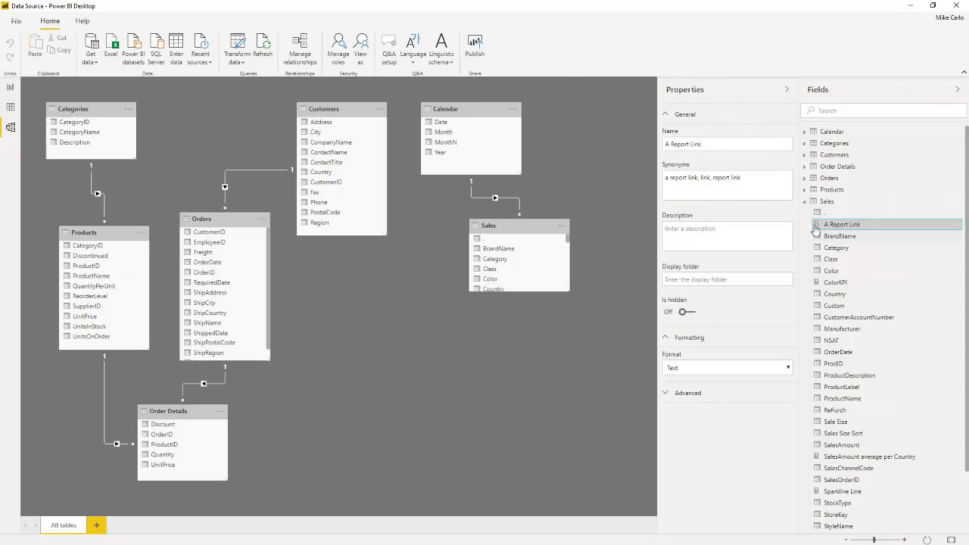
- Assign the A Report Link measure to a display folder called Global Measures
left_click(688, 143)
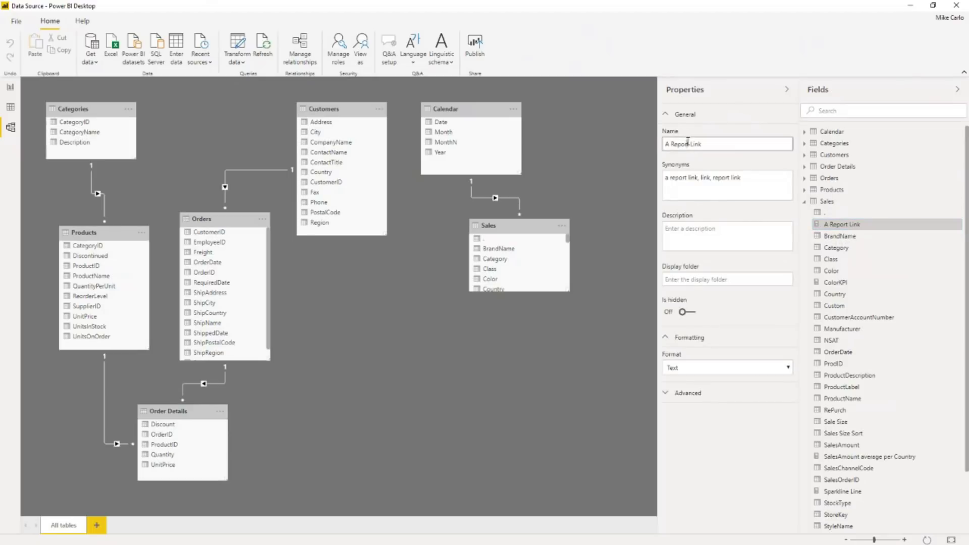
left_click(684, 179)
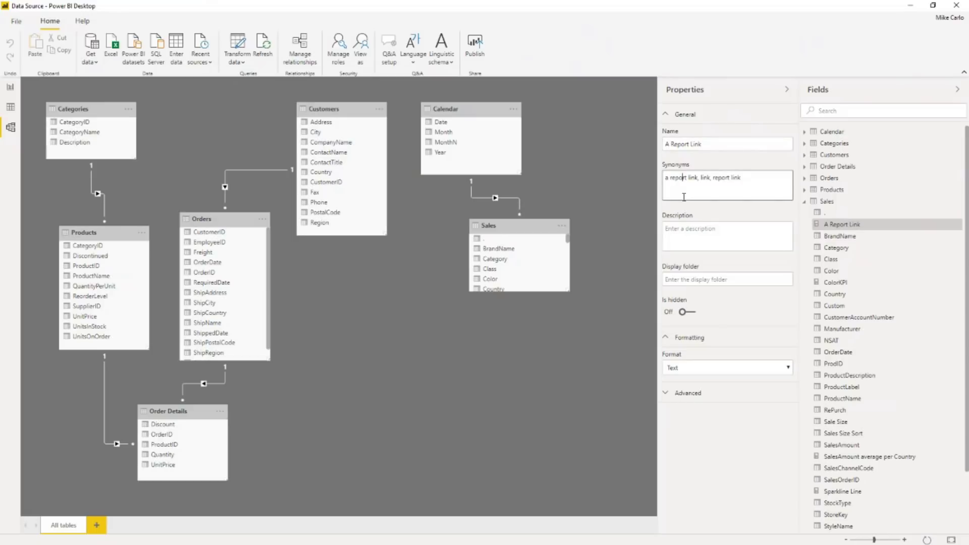
left_click(689, 234)
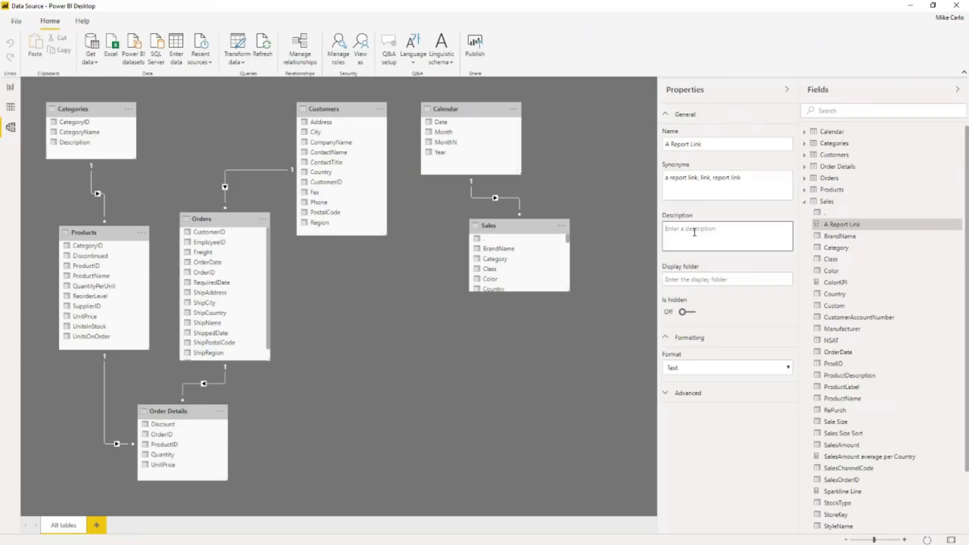
left_click(687, 278)
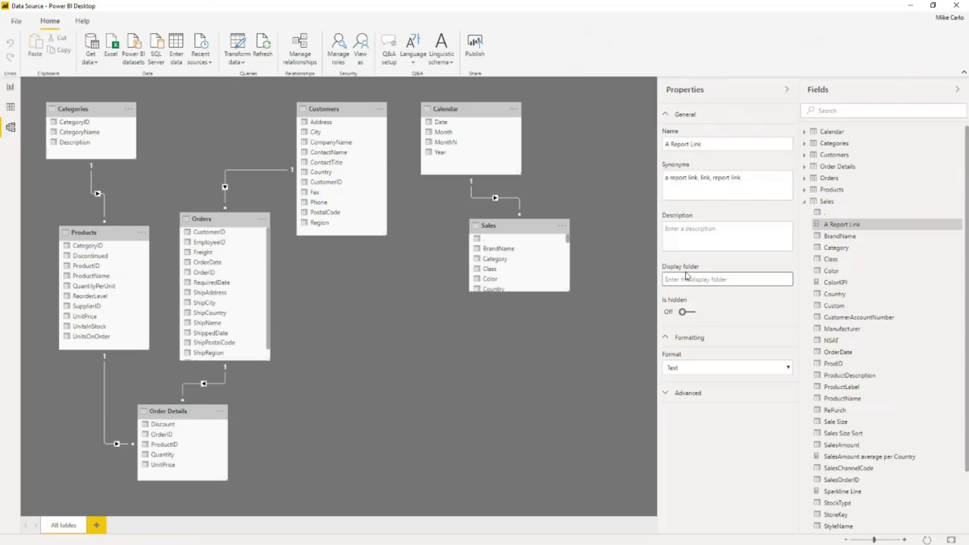
type("C")
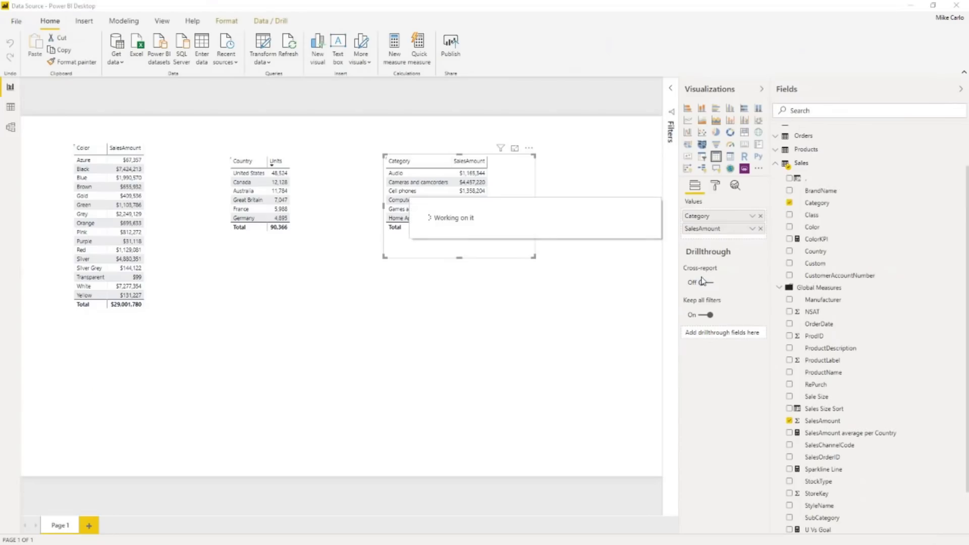
- Check the contents of the Global Measures folder in the report's field list and mark the folder in red
left_click(780, 288)
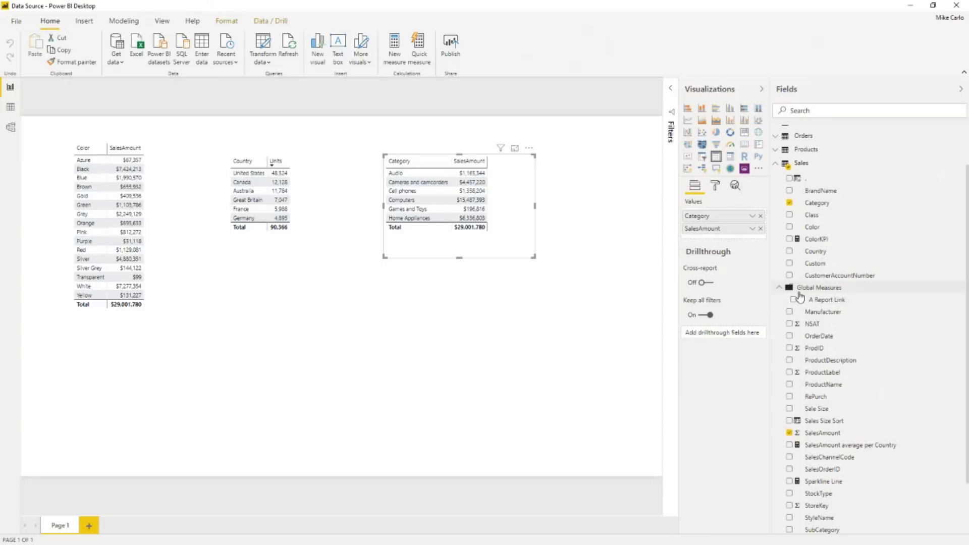
left_click(780, 288)
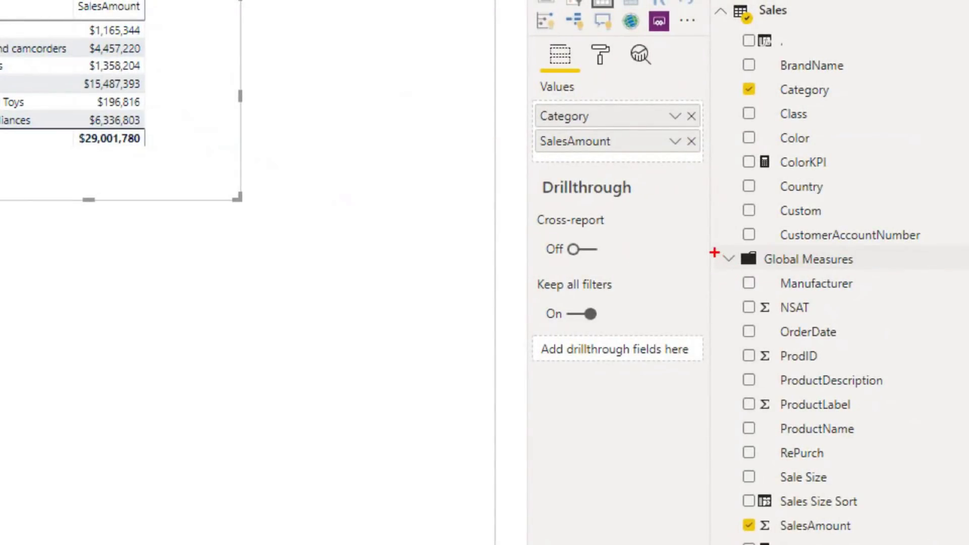
mouse_move(713, 251)
left_mouse_down()
mouse_move(715, 288)
mouse_move(853, 281)
left_mouse_up()
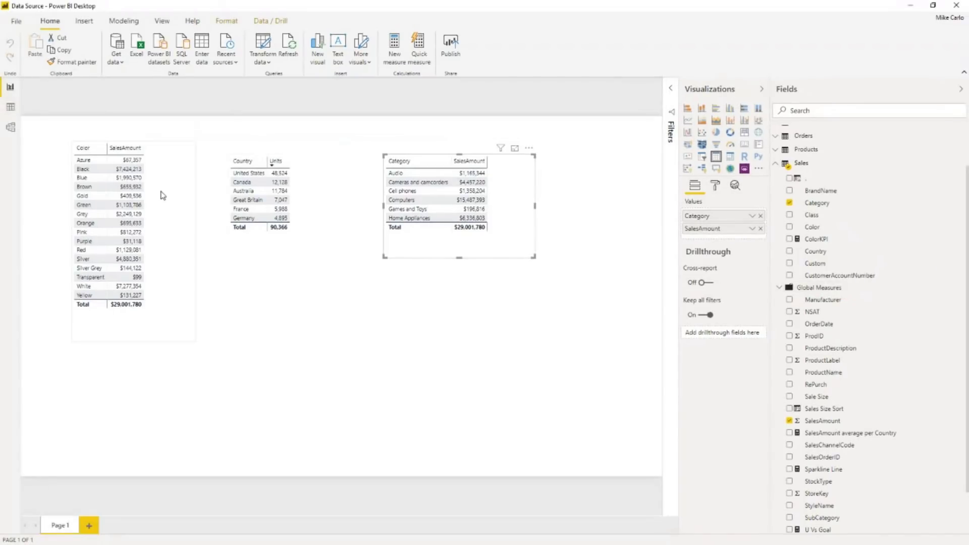
- Change the A Report Link measure's display folder to _Global Measures in Model view and collapse the folder
left_click(10, 128)
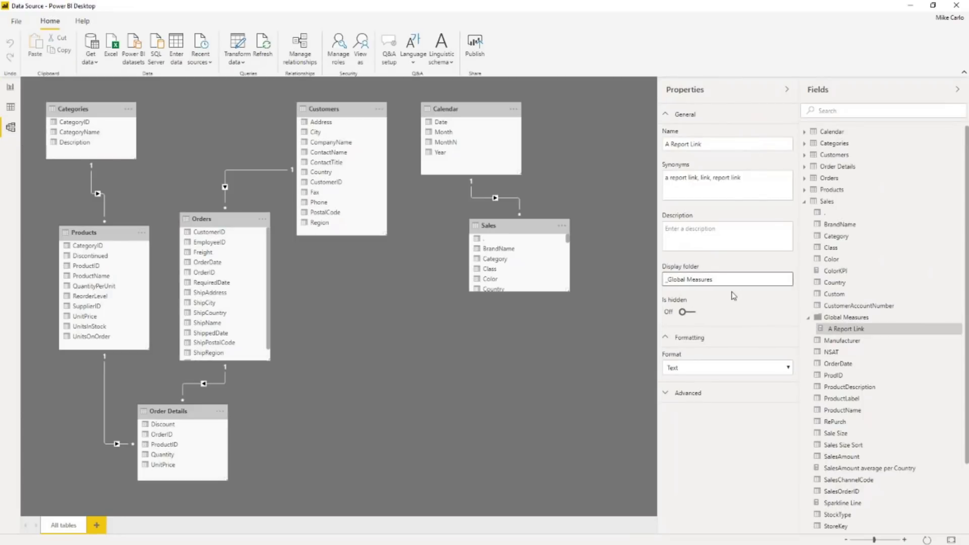
key("Return")
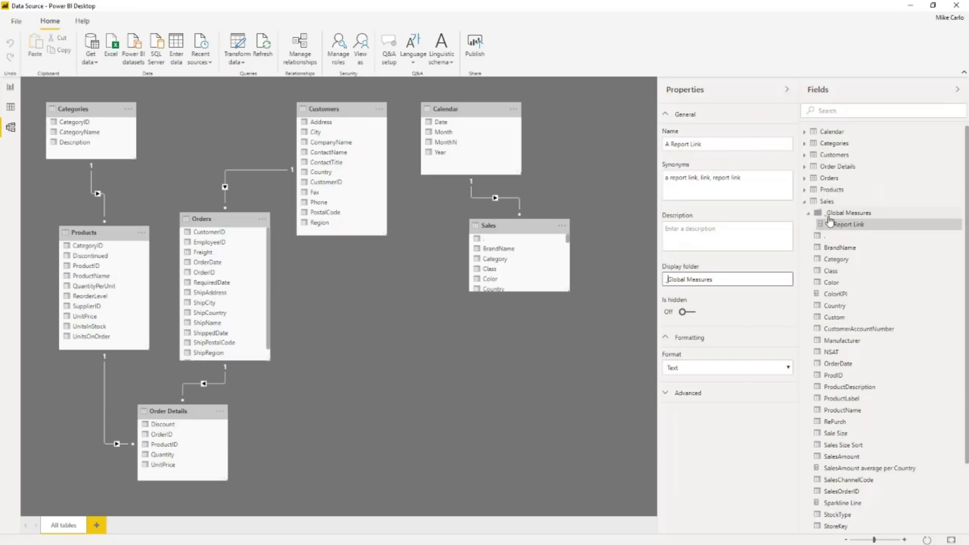
left_click(809, 214)
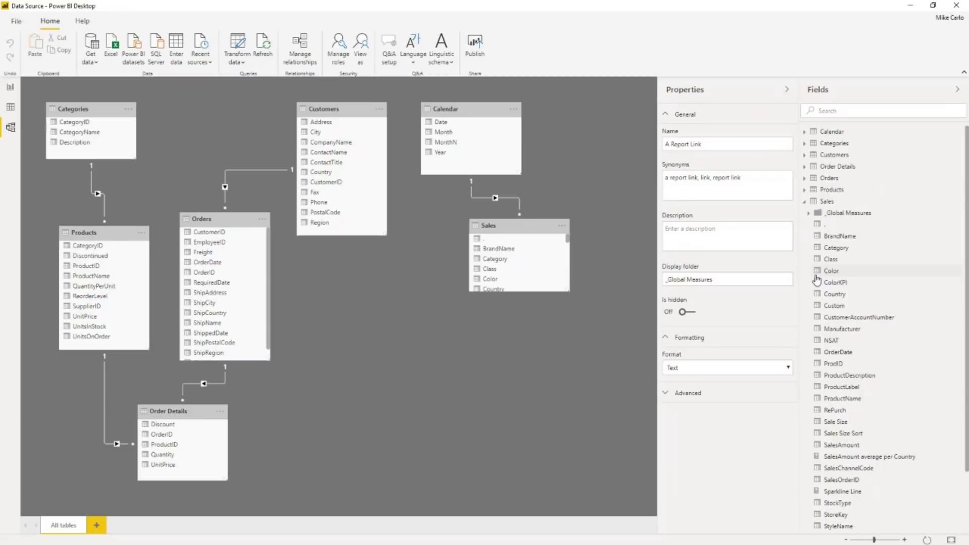
- Move the ColorKPI measure into the _Global Measures folder of the Sales table
left_click(809, 213)
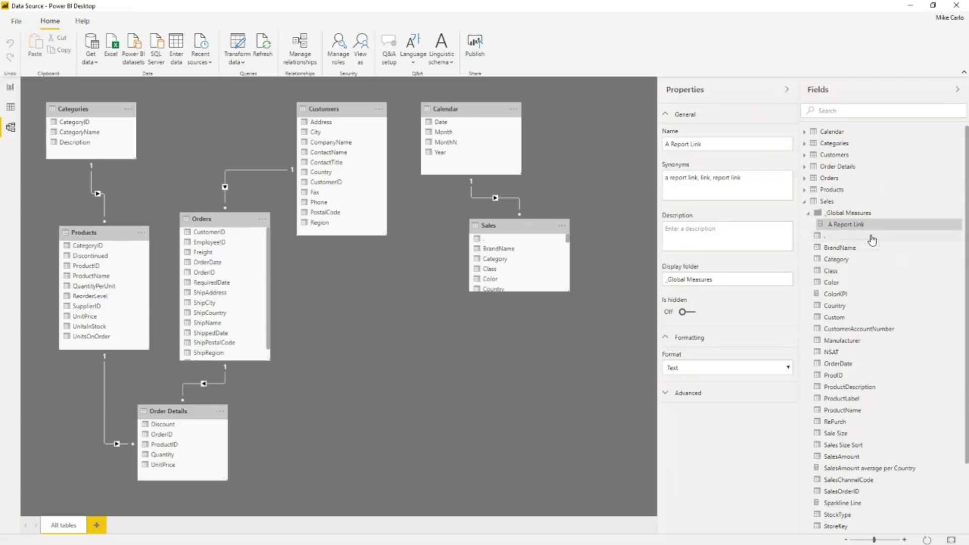
left_click(809, 215)
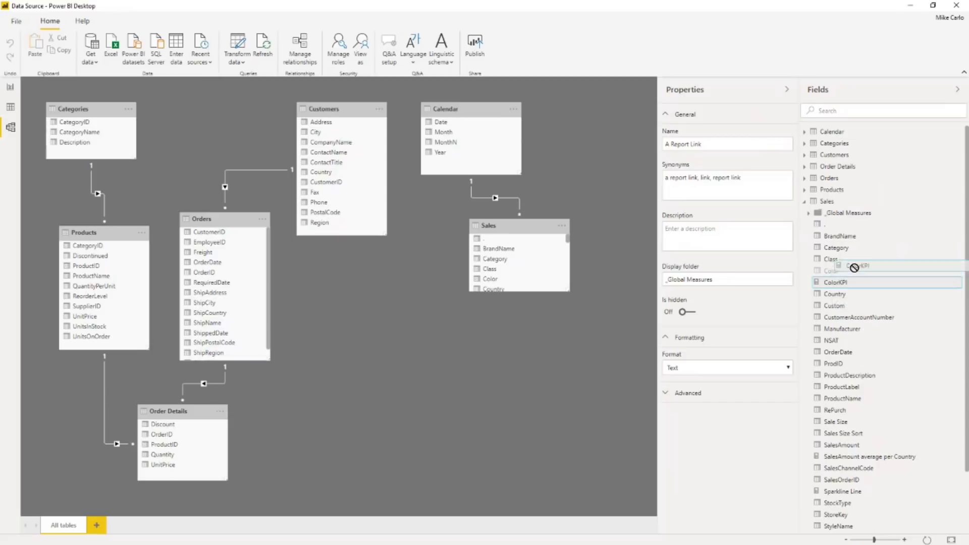
left_click(848, 215)
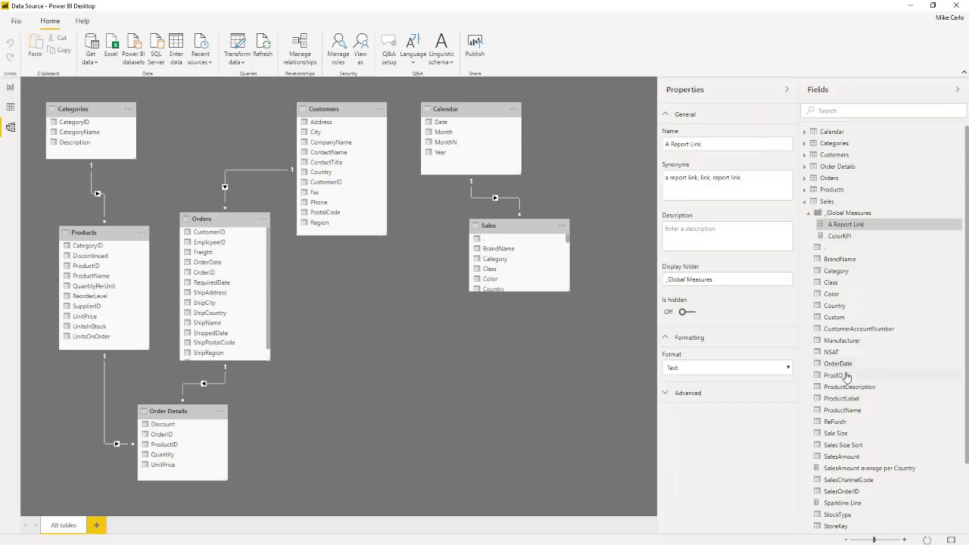
- Move the SalesAmount average per Country and Sparkline Line measures into the _Global Measures folder of the Sales table
scroll(838, 376, "down", 1)
scroll(839, 376, "up", 2)
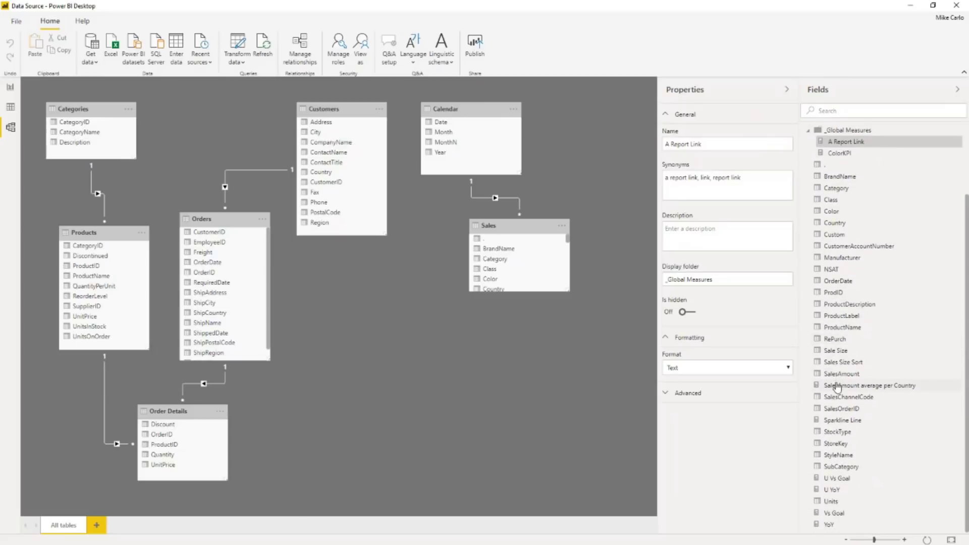
left_click_drag(847, 469, 852, 225)
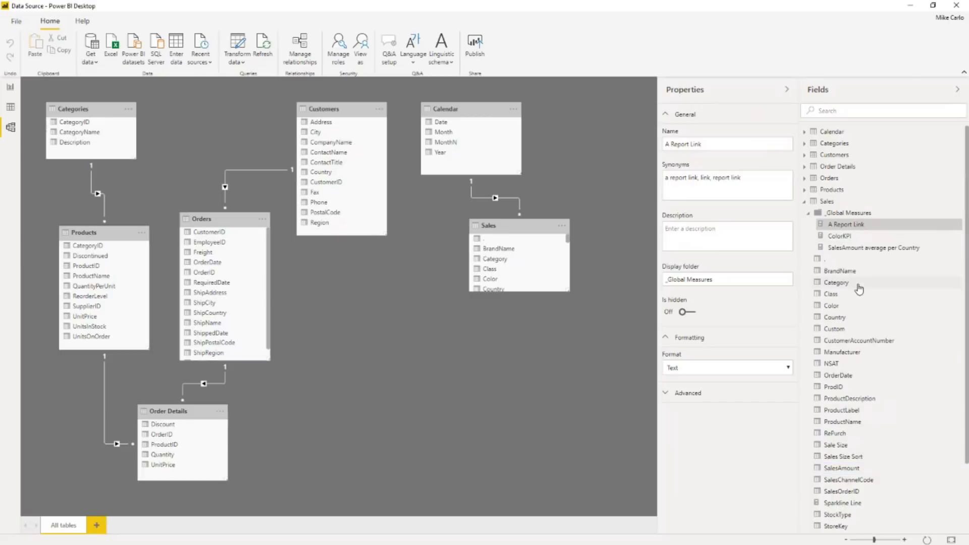
scroll(859, 363, "down", 2)
left_click_drag(841, 428, 861, 196)
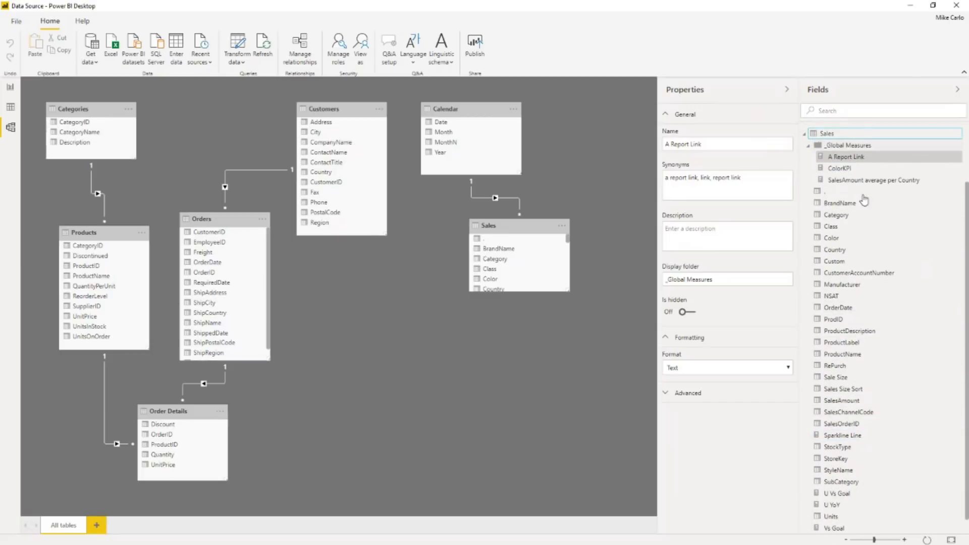
left_click_drag(853, 437, 849, 150)
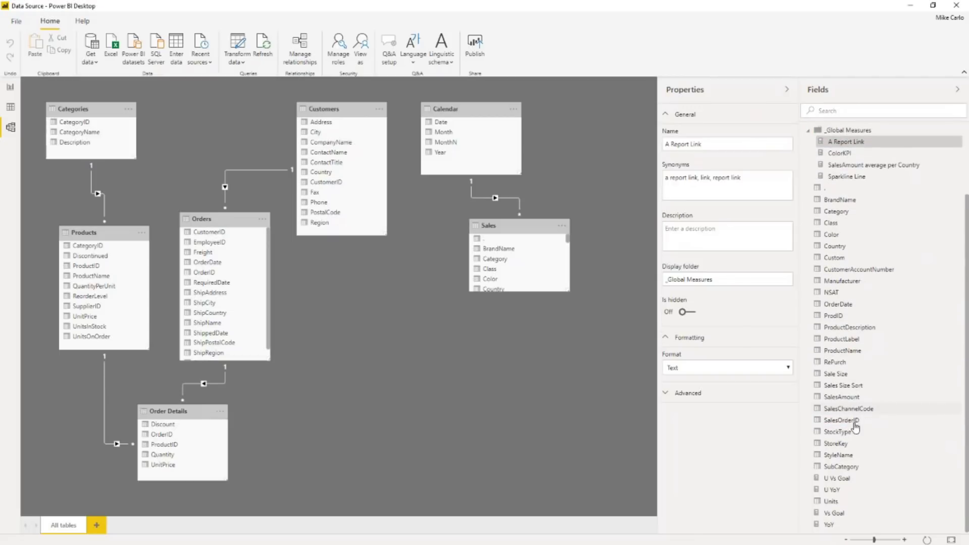
- Move the U Vs Goal, U YoY, Vs Goal and YoY measures together into the _Global Measures folder and collapse the folder
left_click(846, 480)
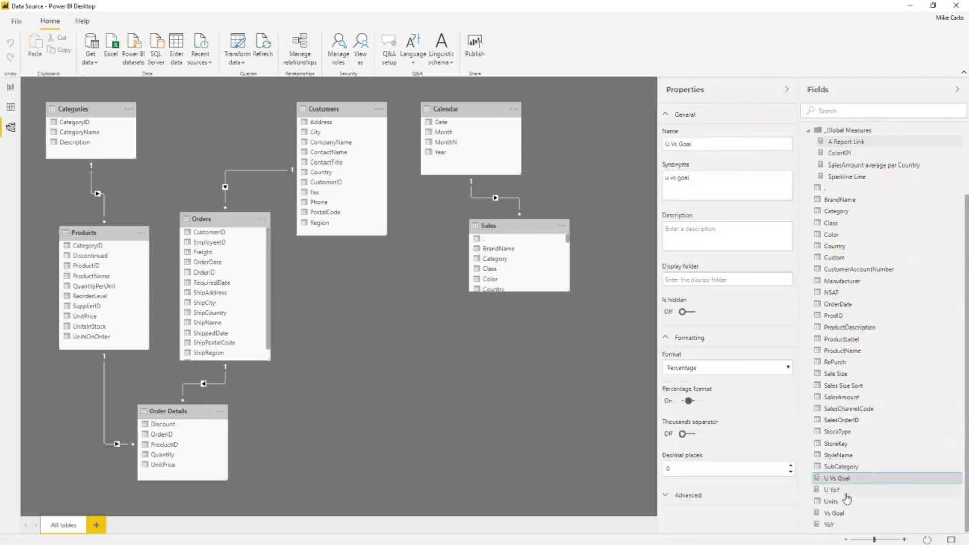
left_click(846, 491, "ctrl")
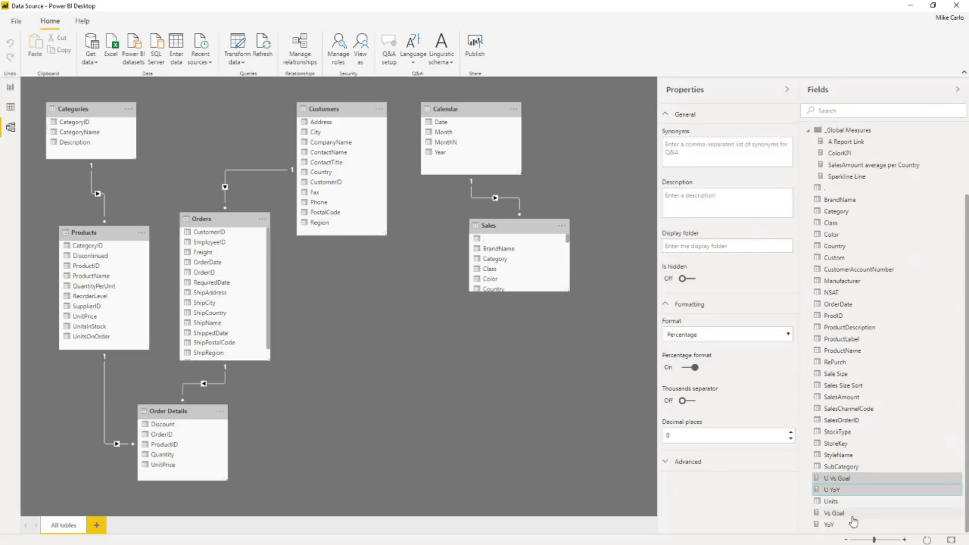
left_click(852, 514, "ctrl")
left_click(848, 525, "ctrl")
scroll(878, 429, "up", 1)
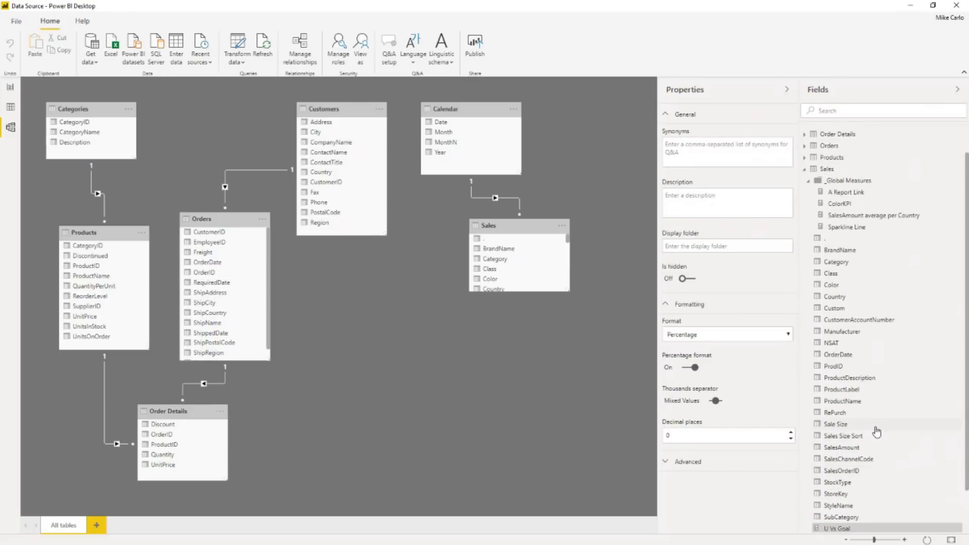
left_click_drag(861, 530, 885, 192)
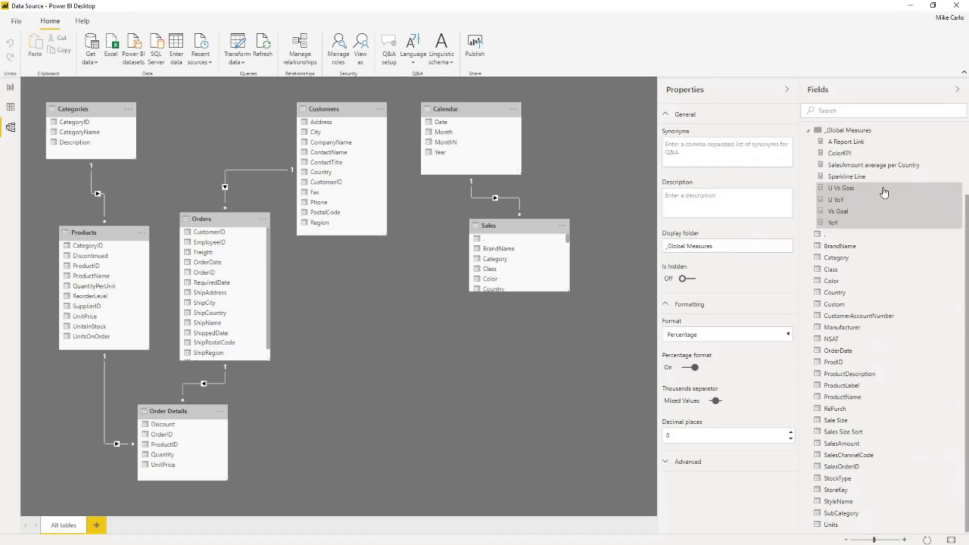
scroll(858, 195, "up", 3)
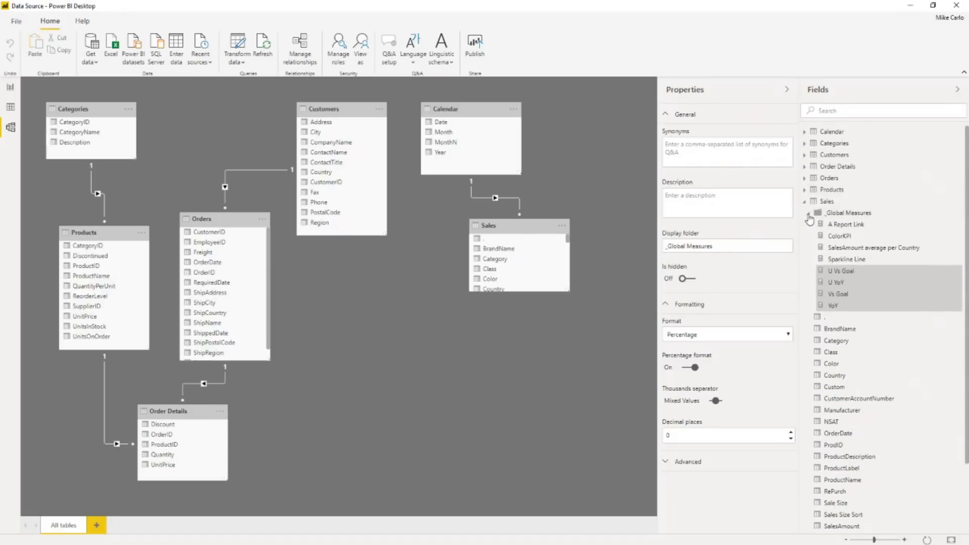
left_click(808, 213)
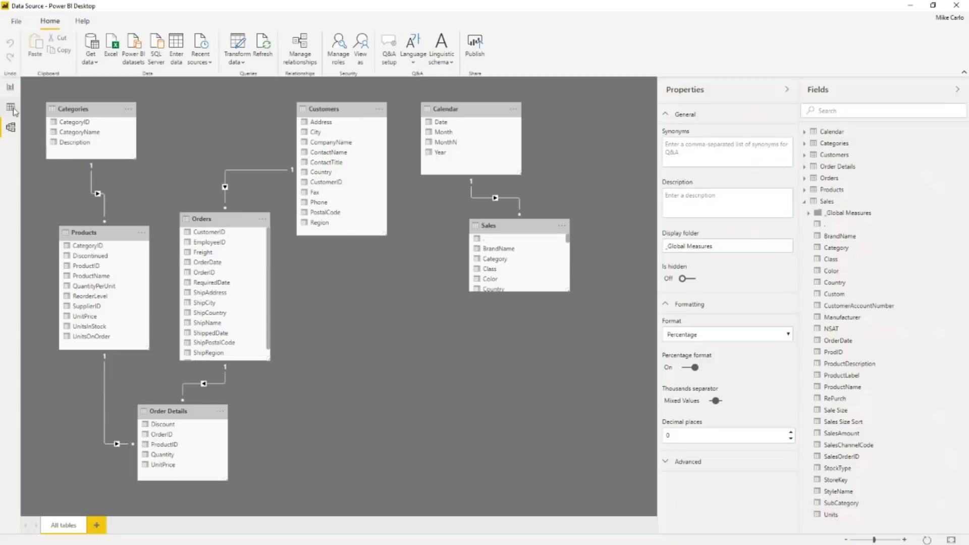
- Return to Report view and set the default summarization of the Sales table's ProdID column to Don't summarize
left_click(10, 88)
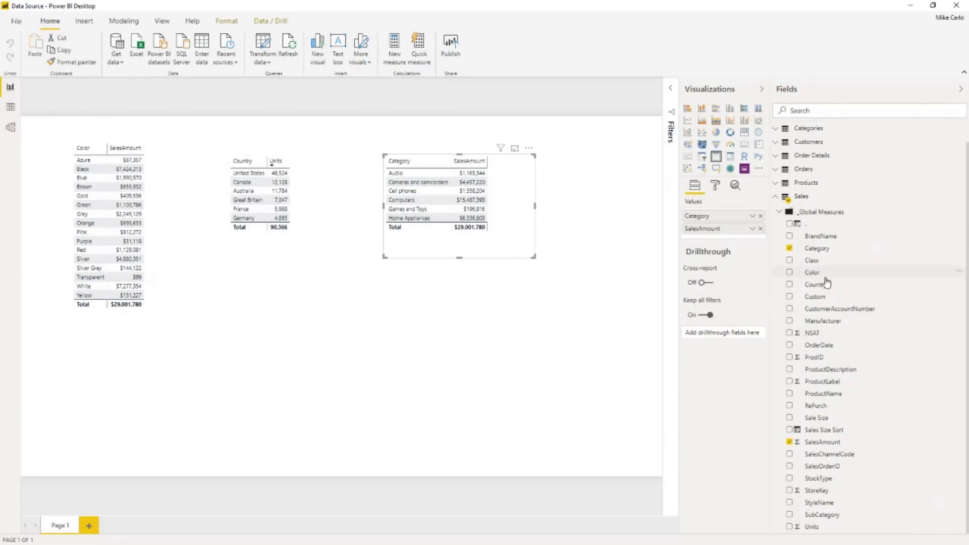
left_click(860, 359)
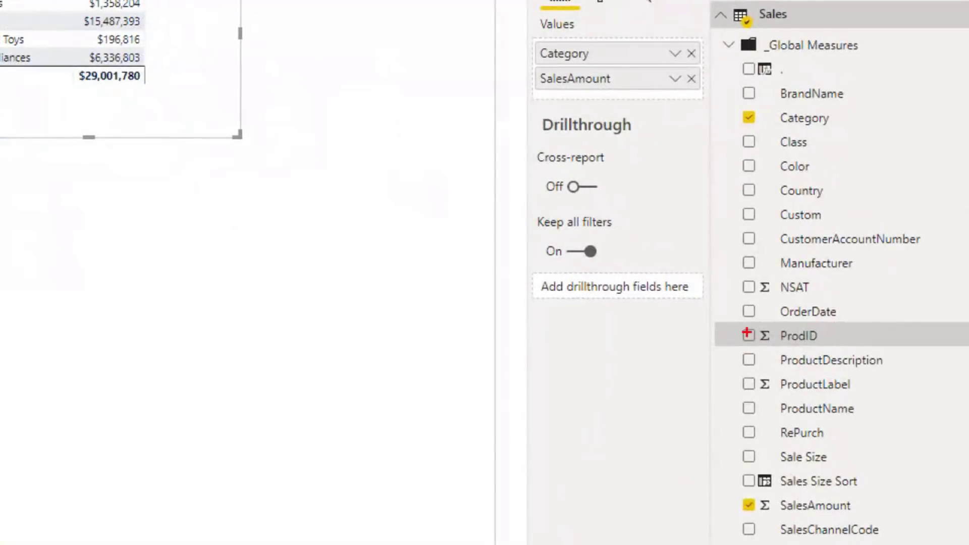
mouse_move(735, 335)
left_mouse_down()
mouse_move(808, 352)
mouse_move(830, 335)
left_mouse_up()
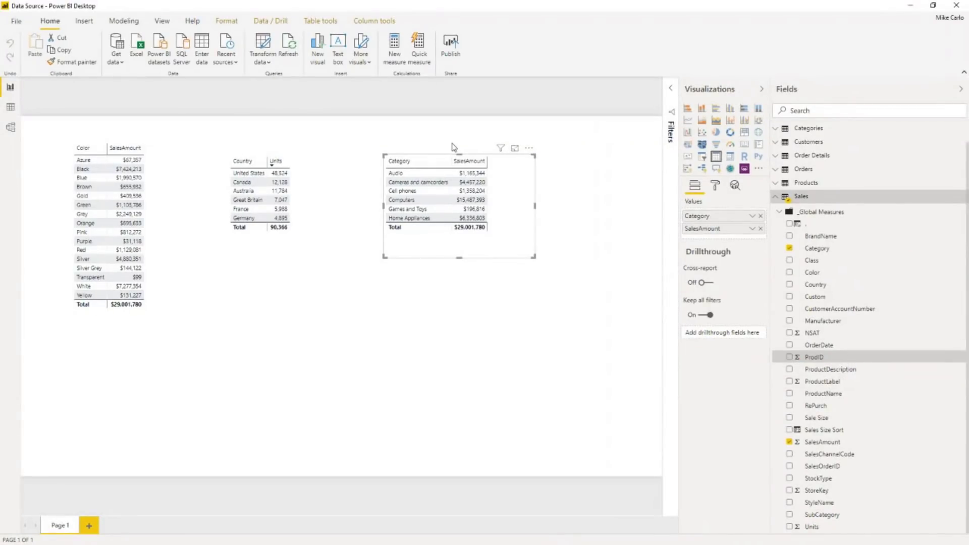
left_click(371, 23)
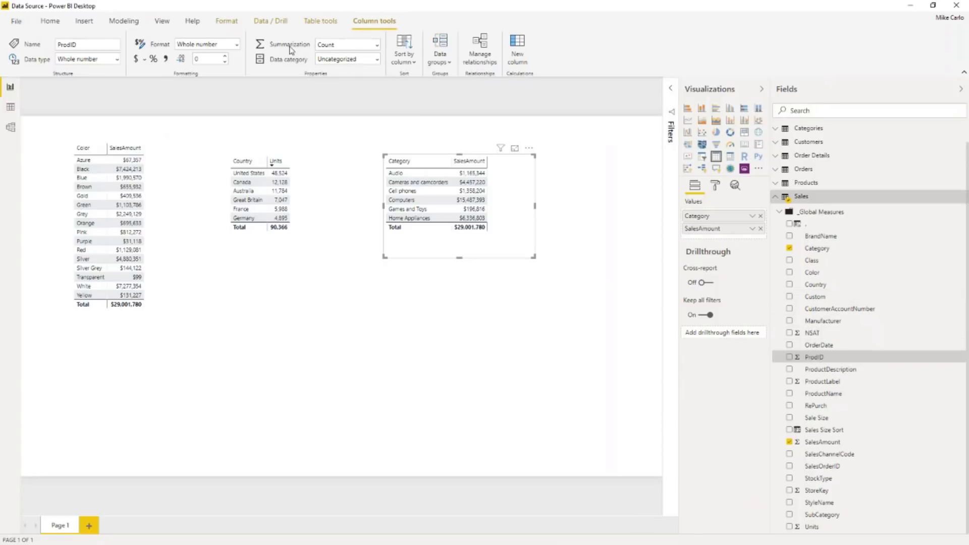
left_click(377, 45)
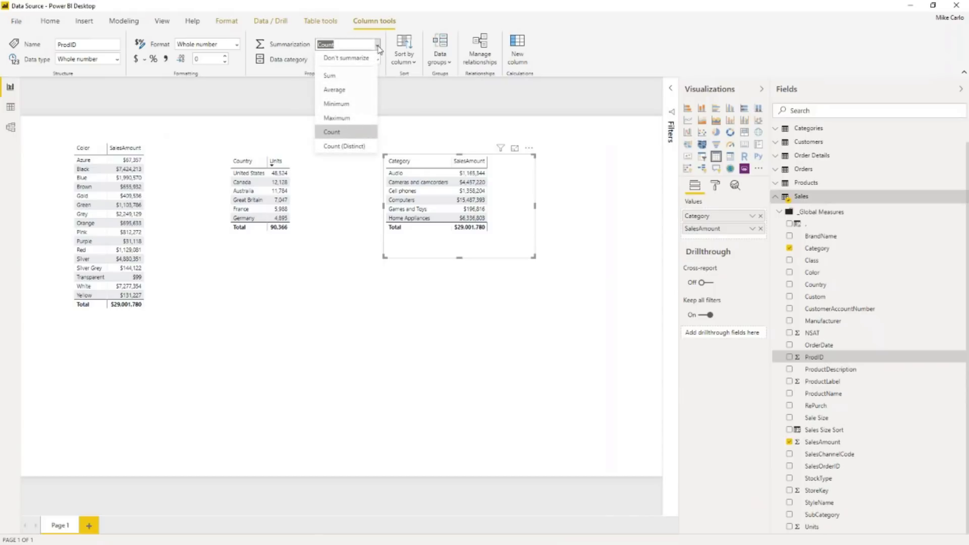
left_click(334, 59)
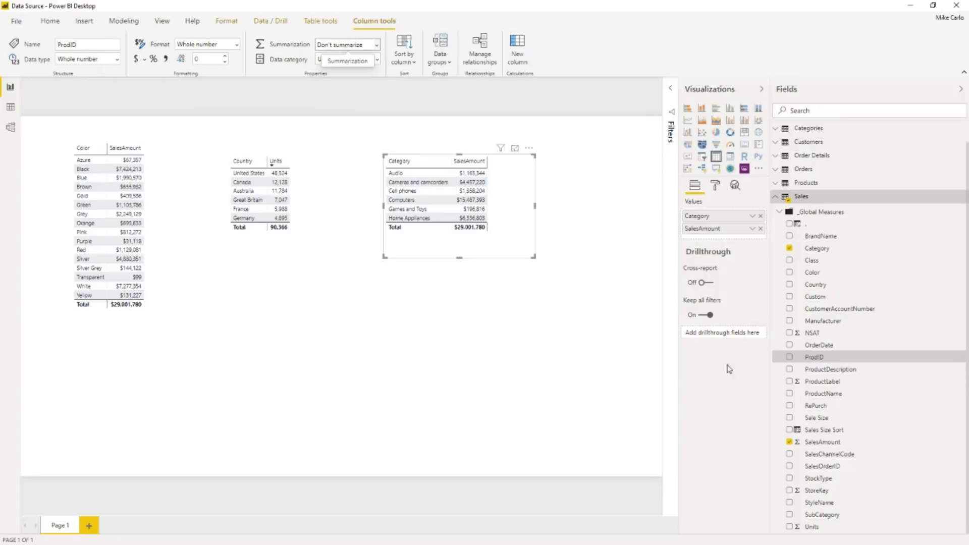
- Set the default summarization of the ProductLabel column to Don't summarize
left_click(819, 382)
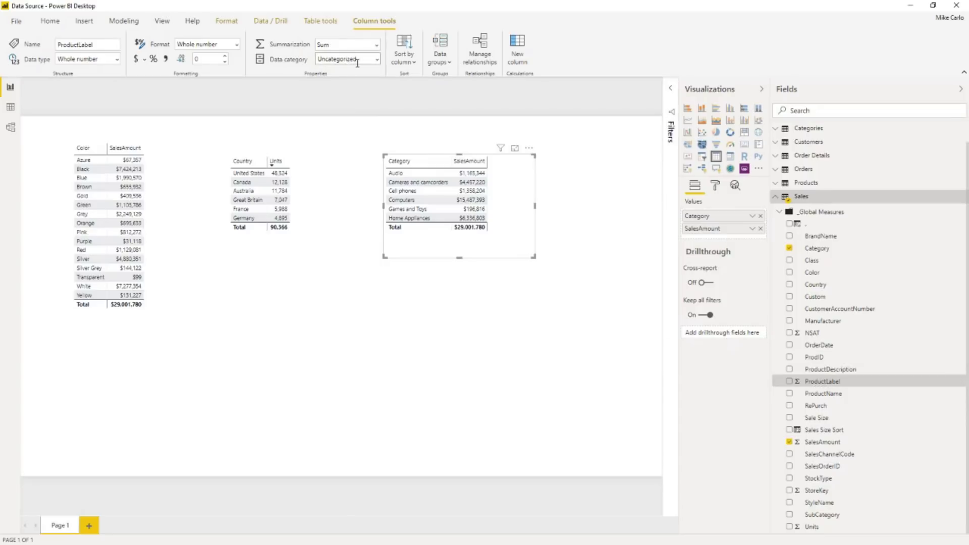
left_click(377, 44)
left_click(333, 62)
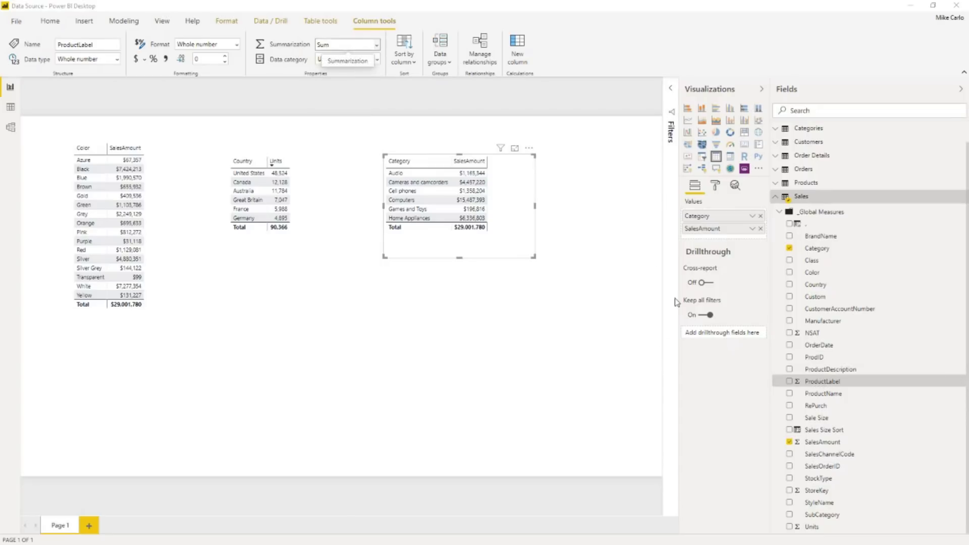
- Set the default summarization of the StoreKey column to Don't summarize
left_click(822, 442)
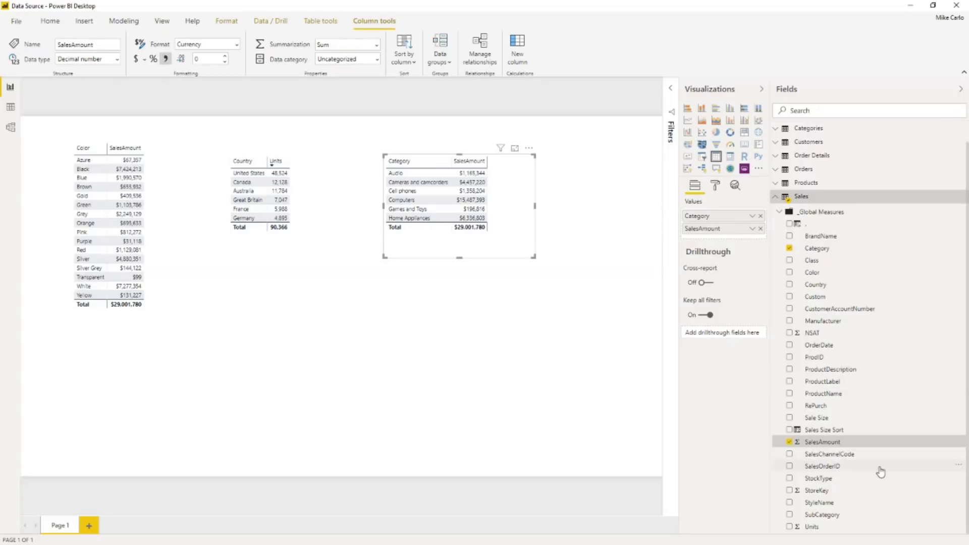
left_click(838, 494)
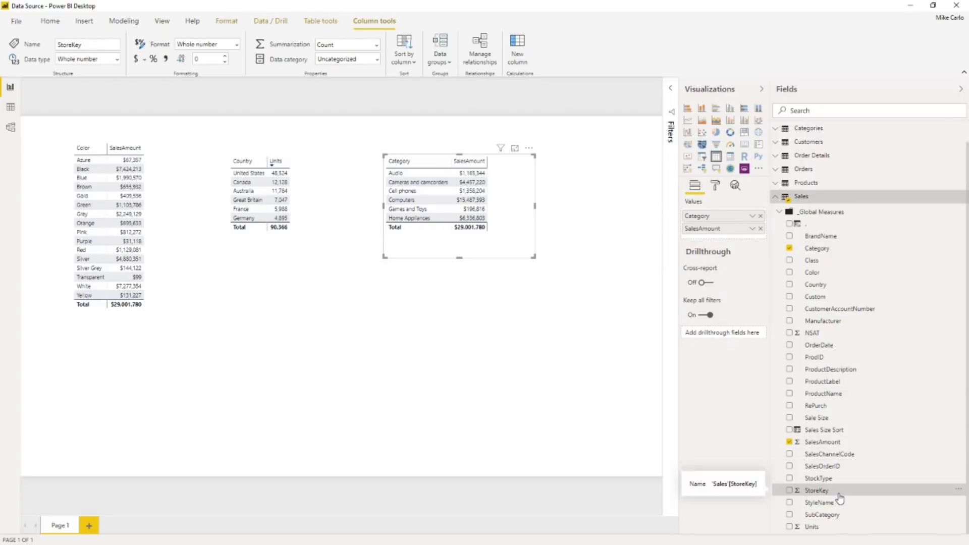
left_click(376, 44)
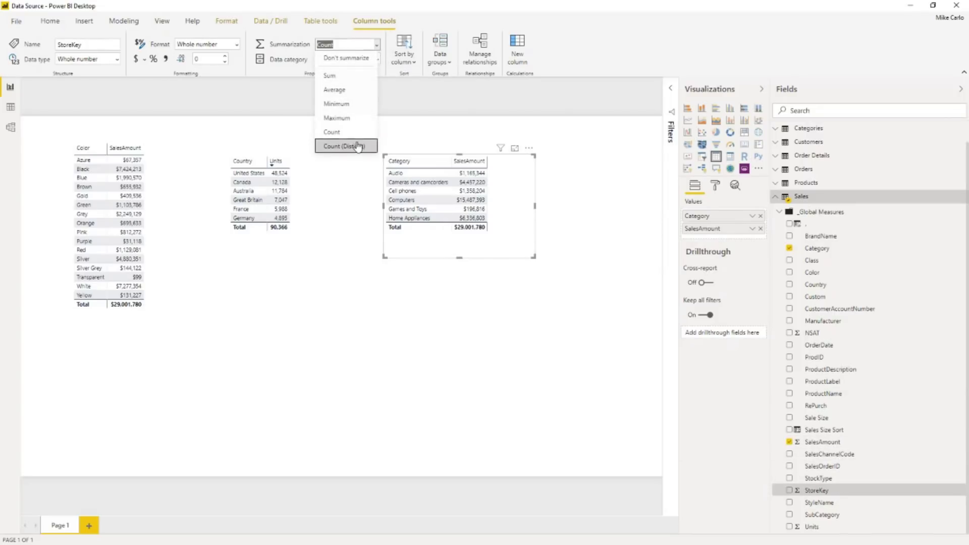
left_click(346, 58)
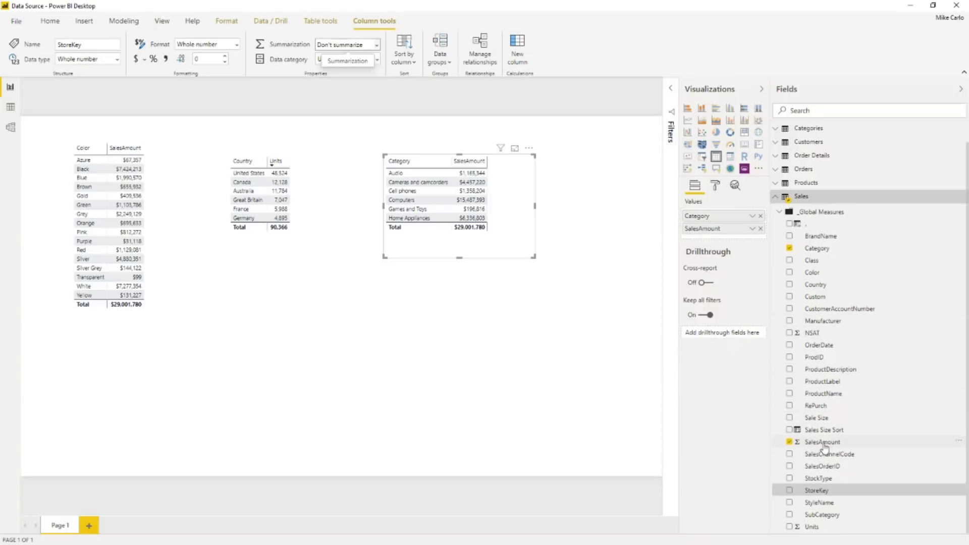
- Create a new measure in the Sales table with the formula Total NSAT = SUM(Sales[NSAT])
right_click(820, 214)
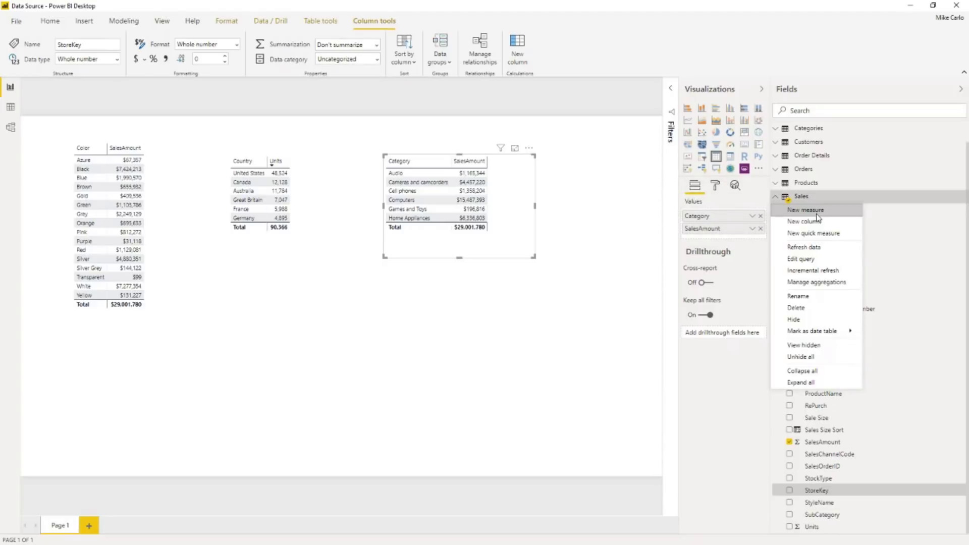
key("Escape")
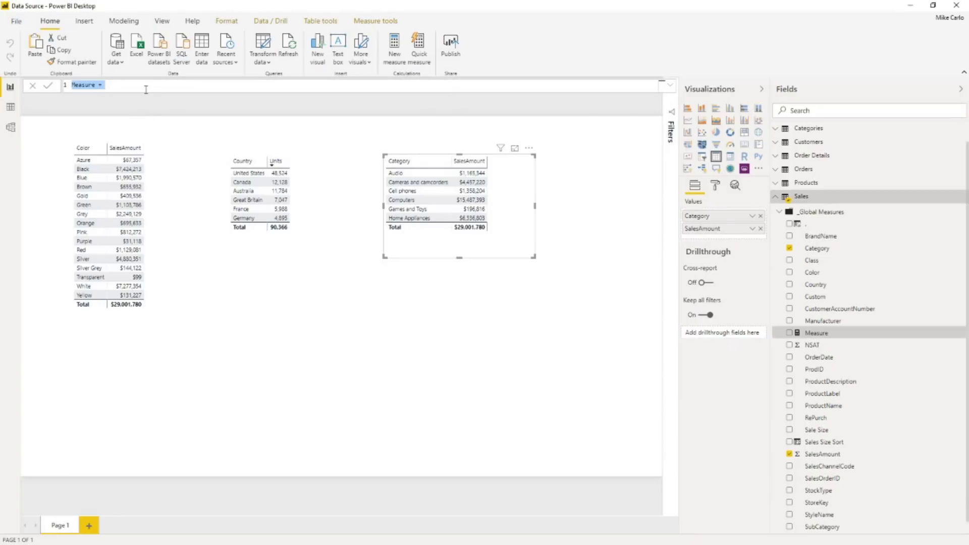
type("Total NSAT = SUM(")
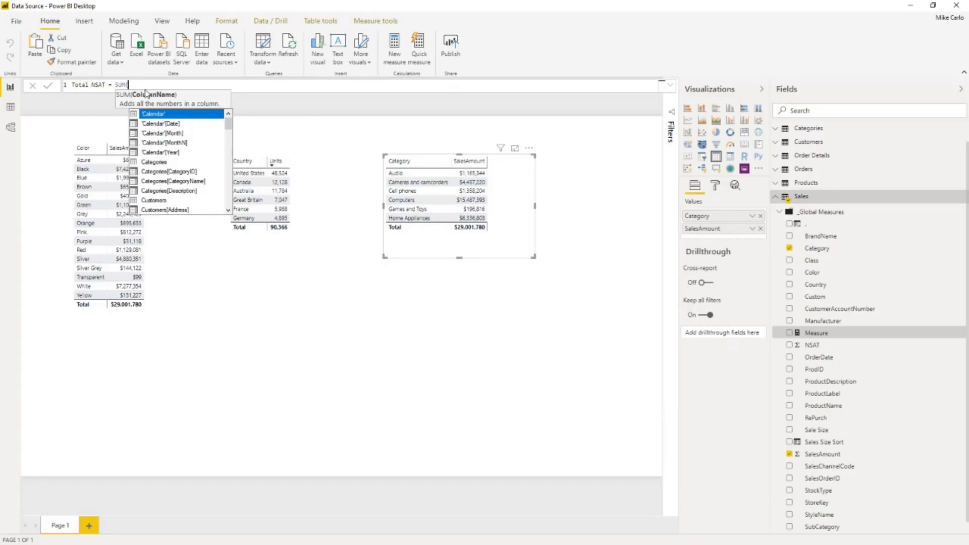
type("NST")
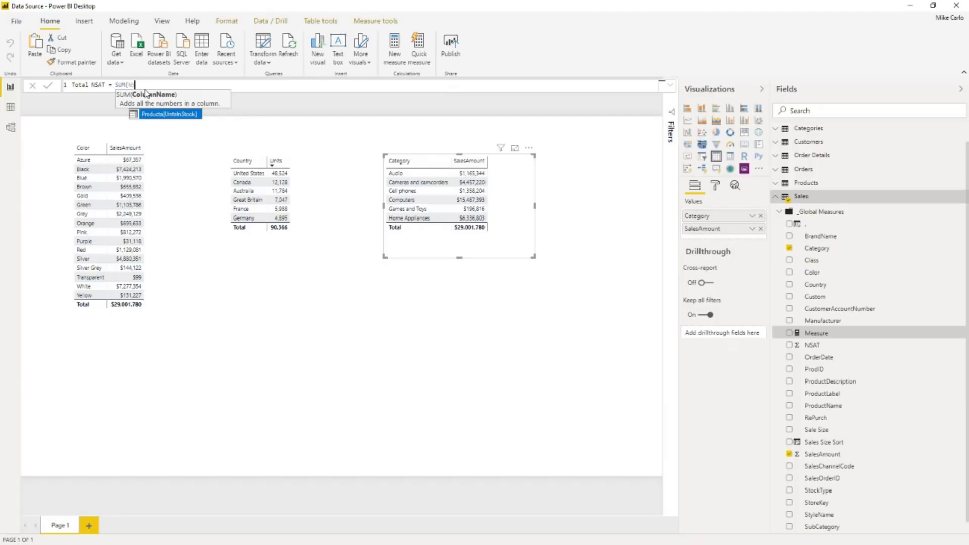
type("Sales[NSAT")
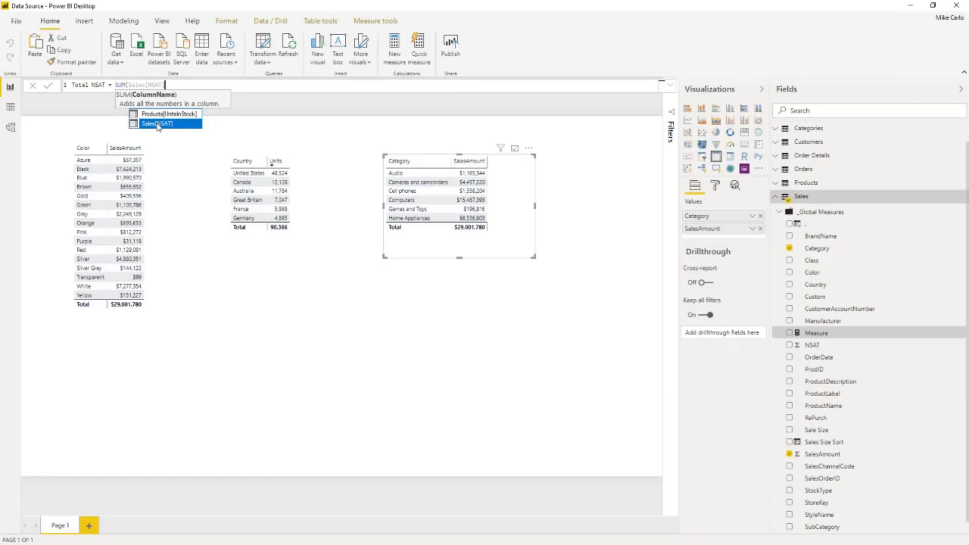
left_click(158, 124)
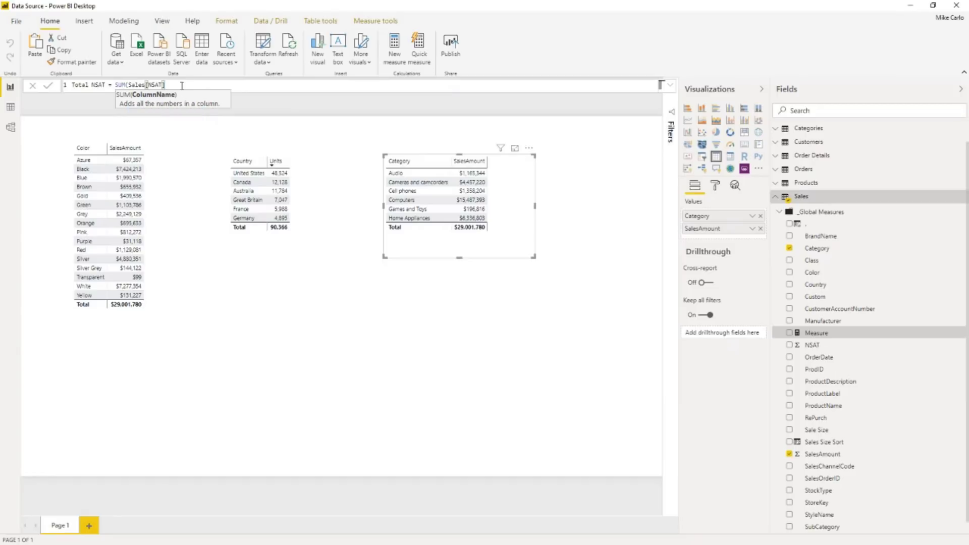
type(")")
key("Return")
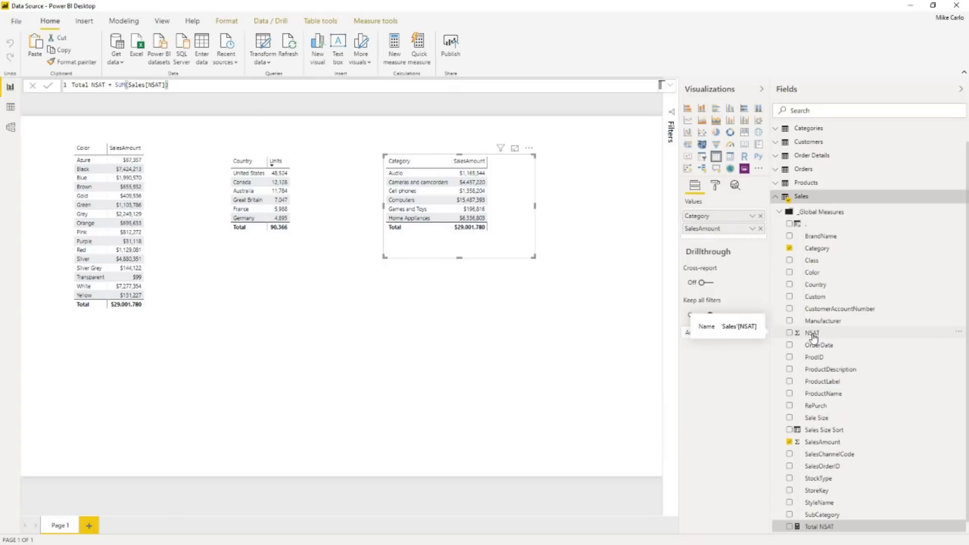
- Try the Average and Maximum aggregations of NSAT in a new column chart on the report page, and delete the chart
left_click_drag(814, 336, 484, 364)
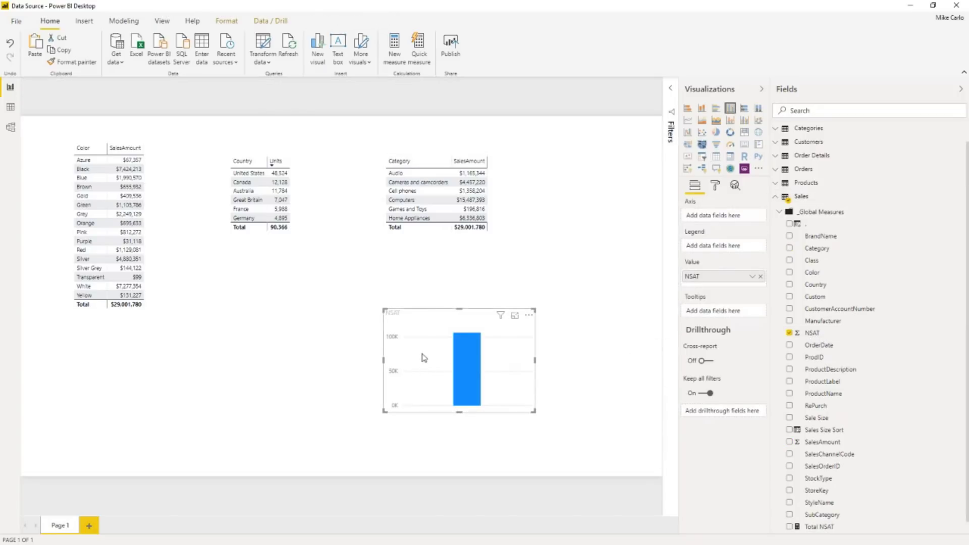
left_click(752, 277)
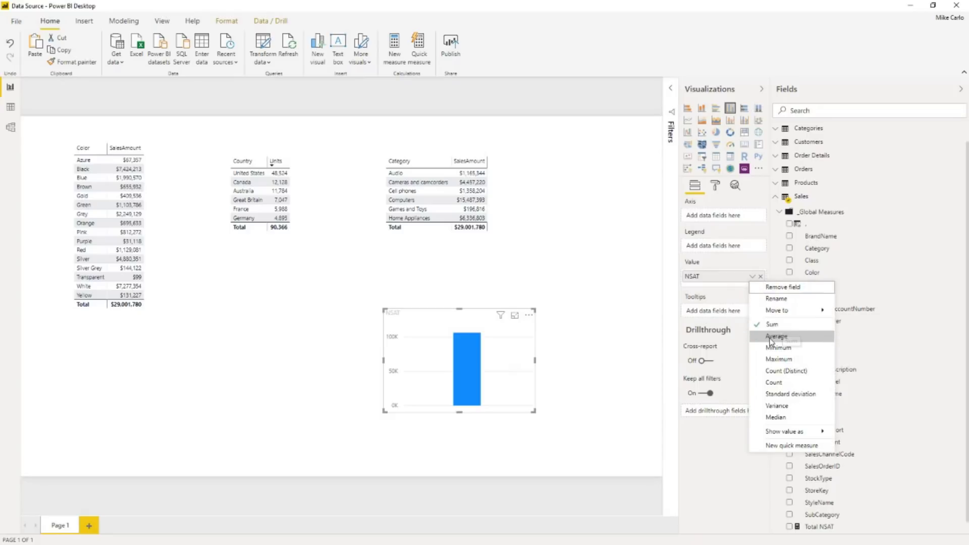
left_click(788, 345)
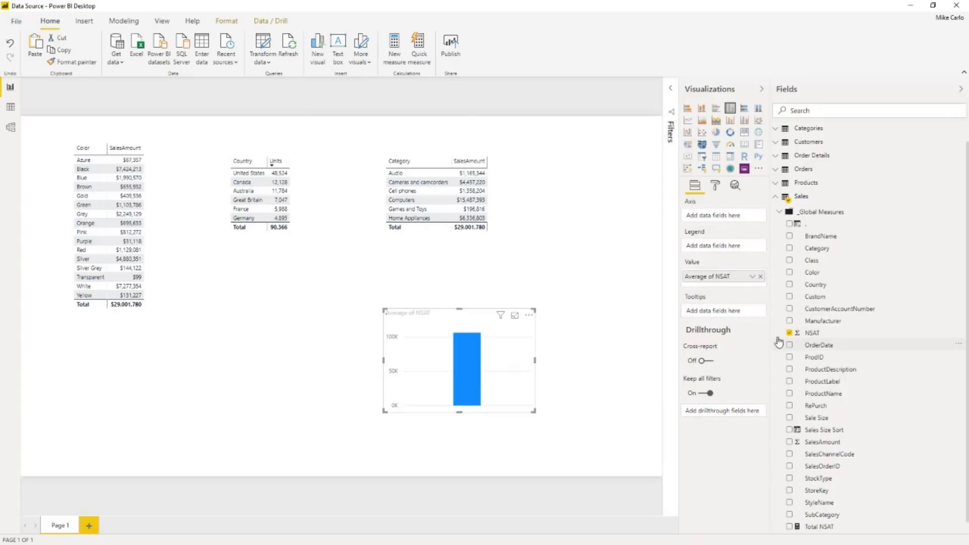
left_click(752, 276)
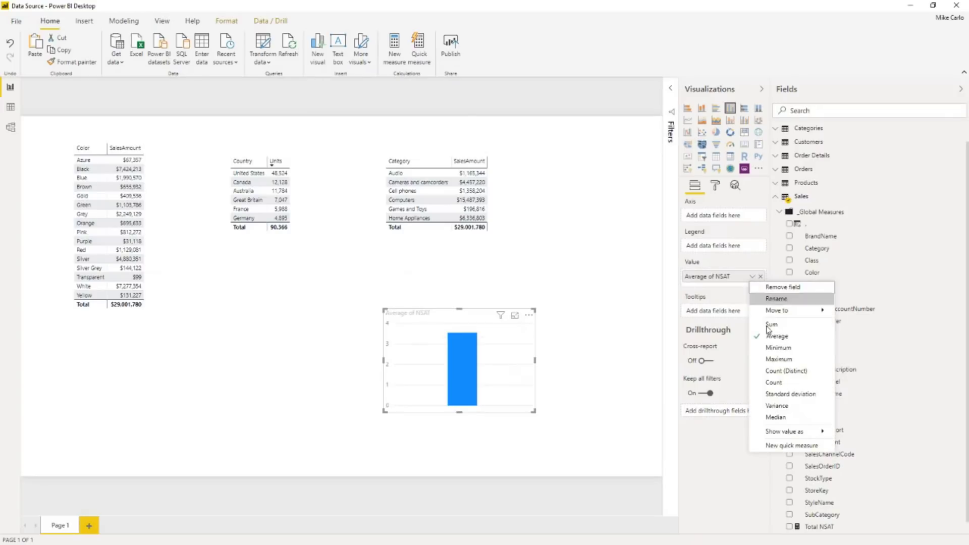
left_click(778, 359)
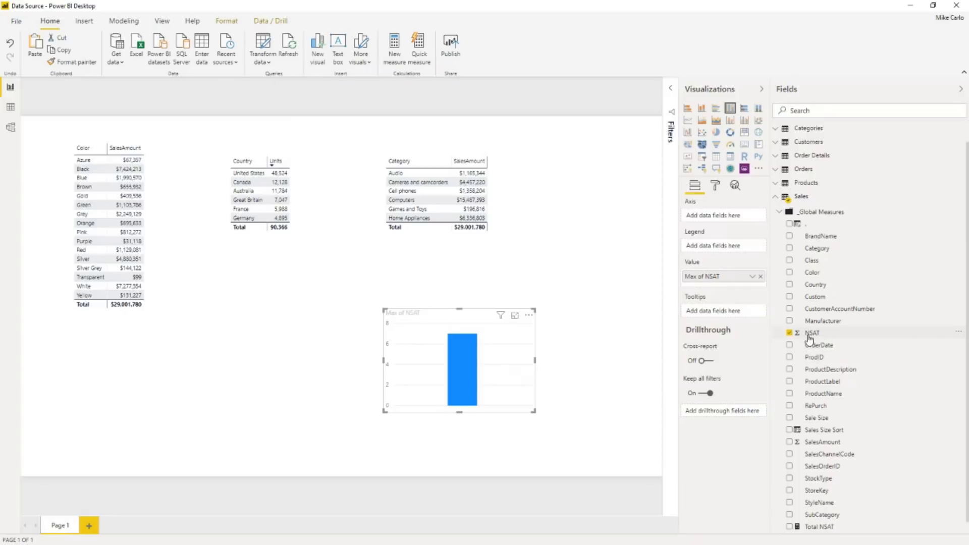
key("Delete")
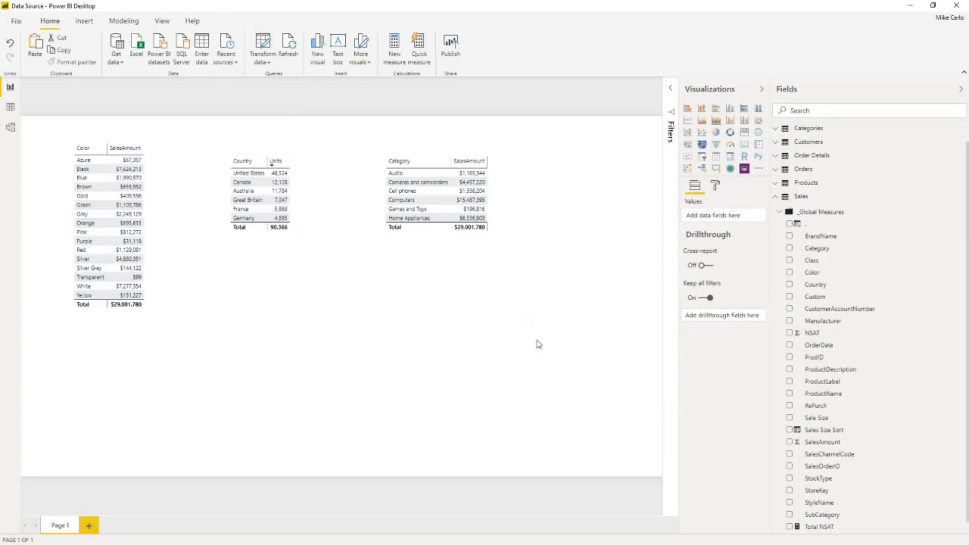
- Hide the NSAT column of the Sales table
right_click(824, 336)
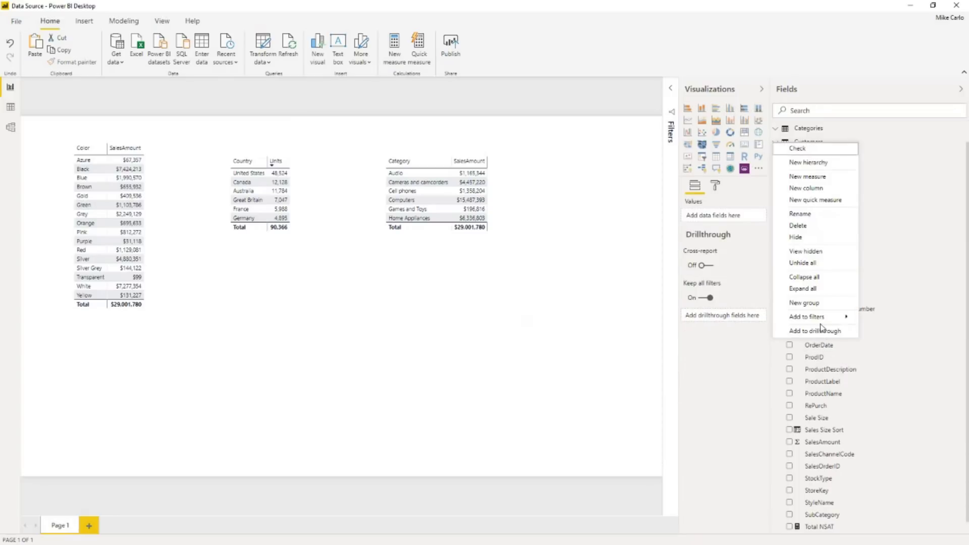
left_click(808, 238)
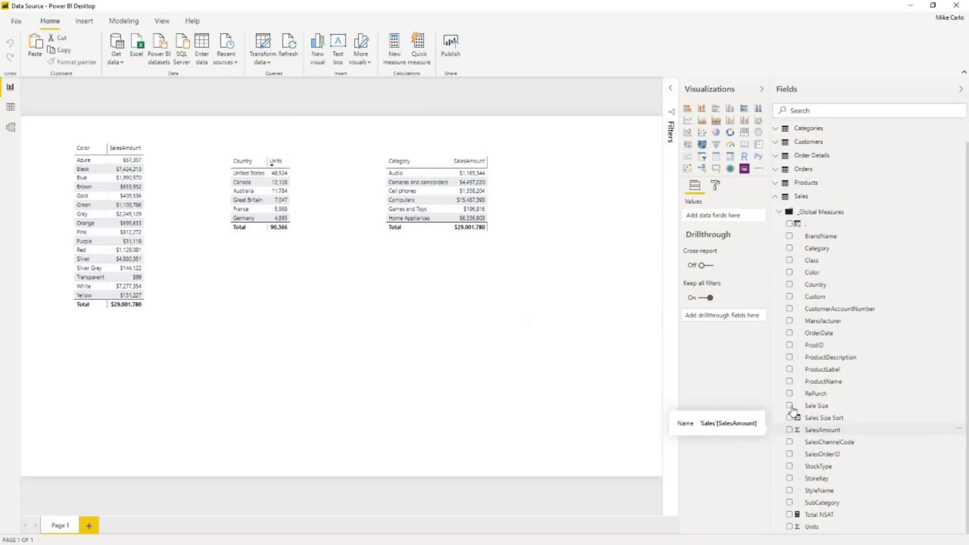
- Create the measure Total Sales Amount = SUM( Sales[SalesAmount] ) in the Sales table and hide the SalesAmount column
right_click(819, 204)
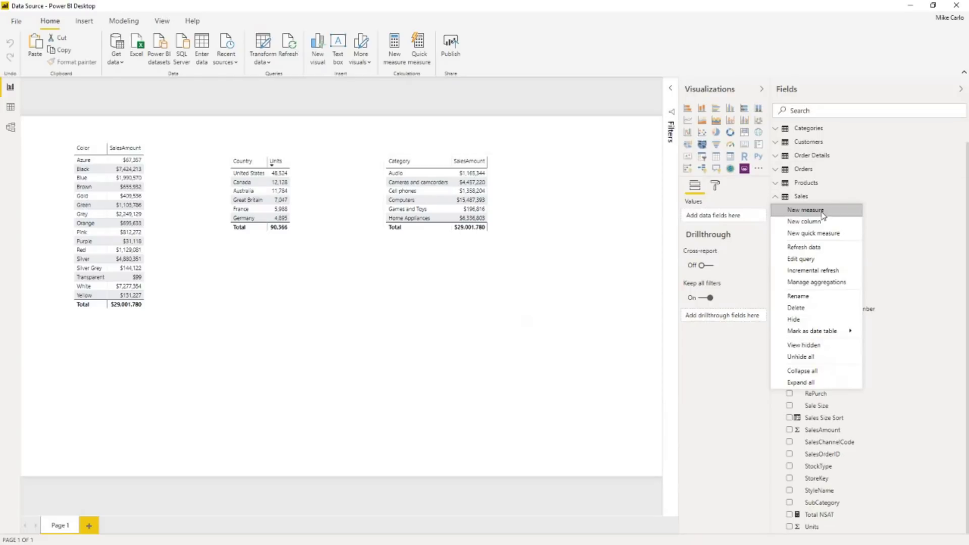
left_click(824, 212)
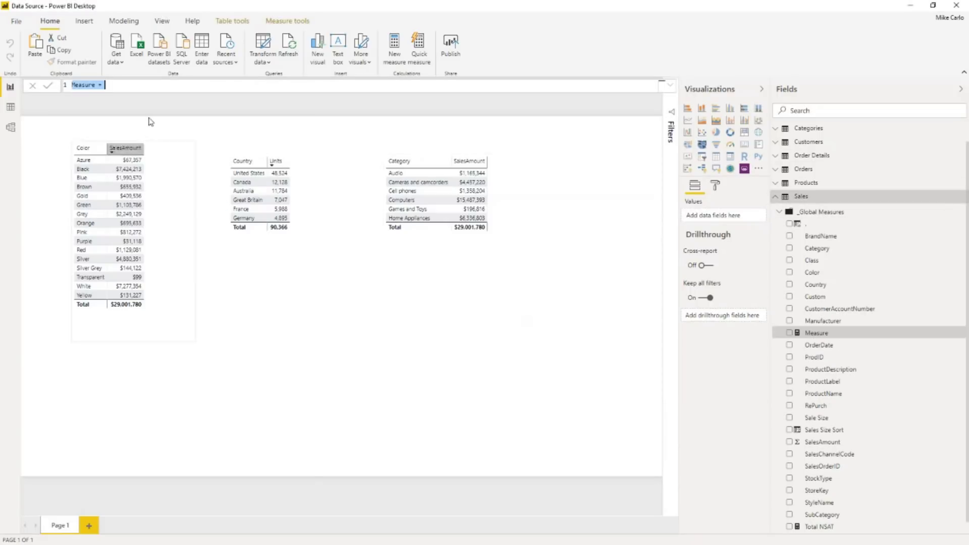
type("Total Sales Amount")
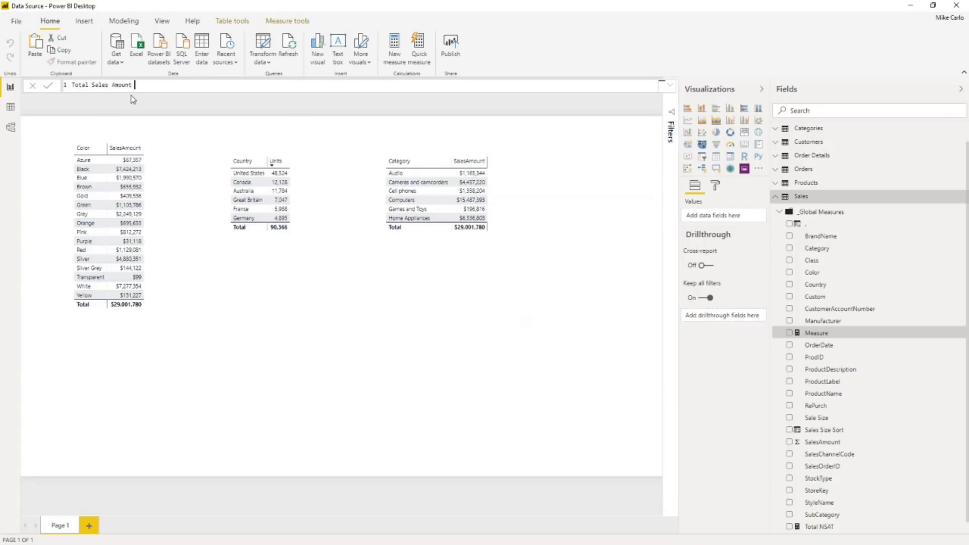
type("= SU")
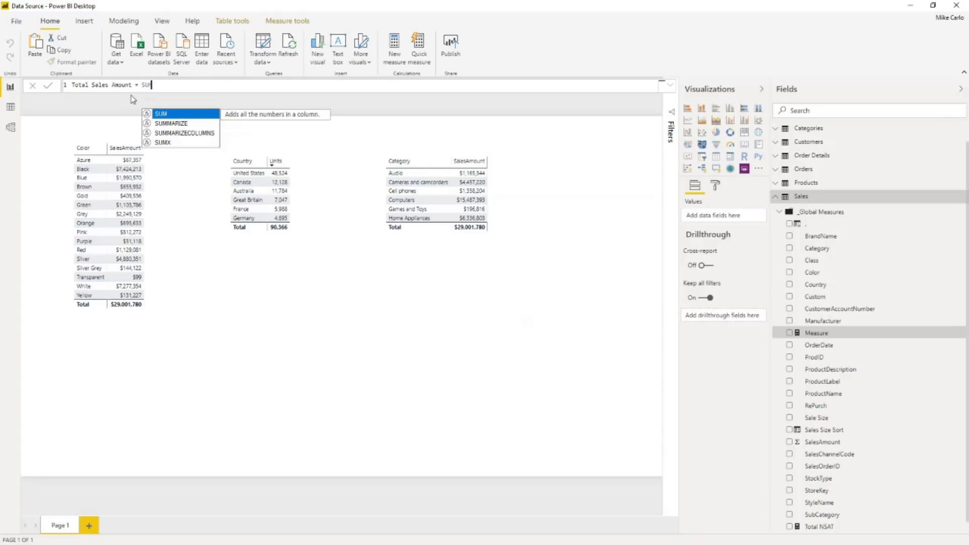
type("M( Sales[Sales")
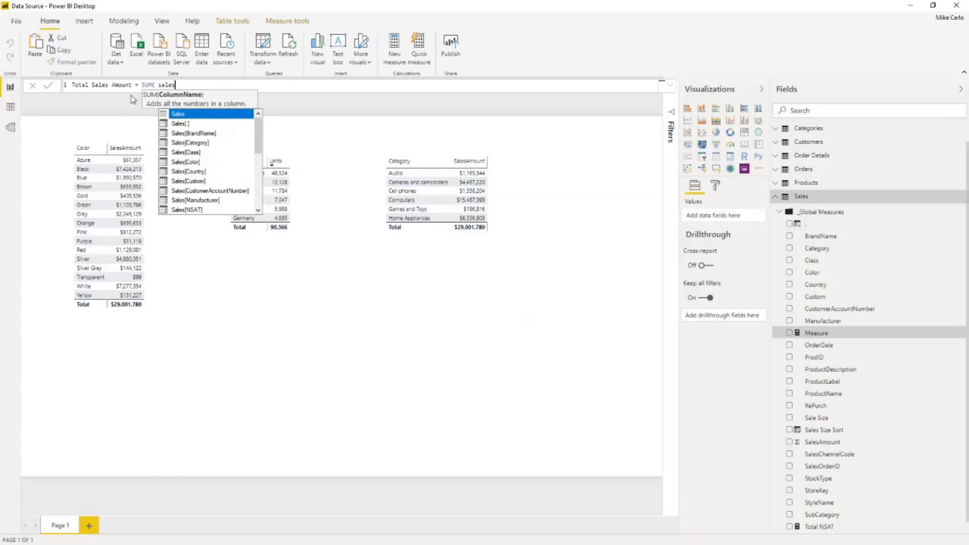
type("Amount")
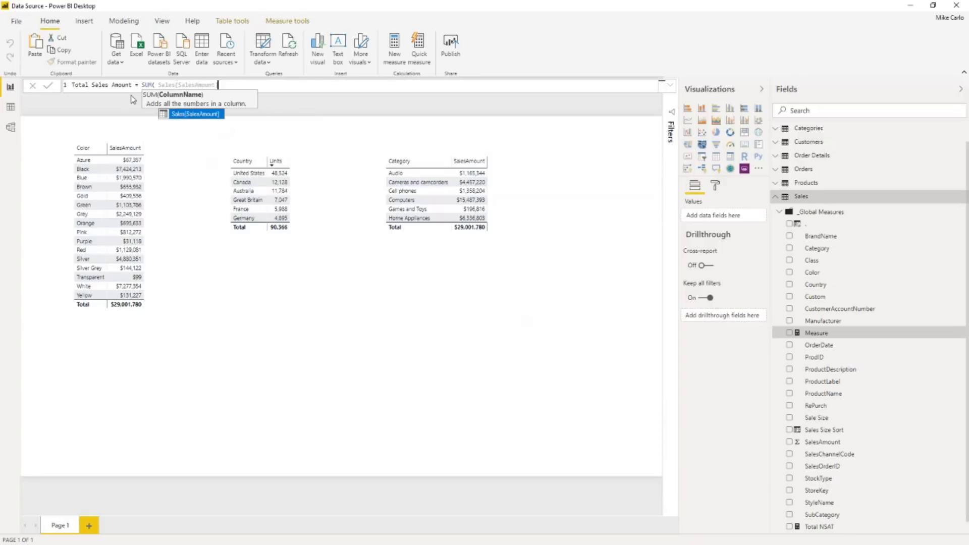
key("Tab")
type(")")
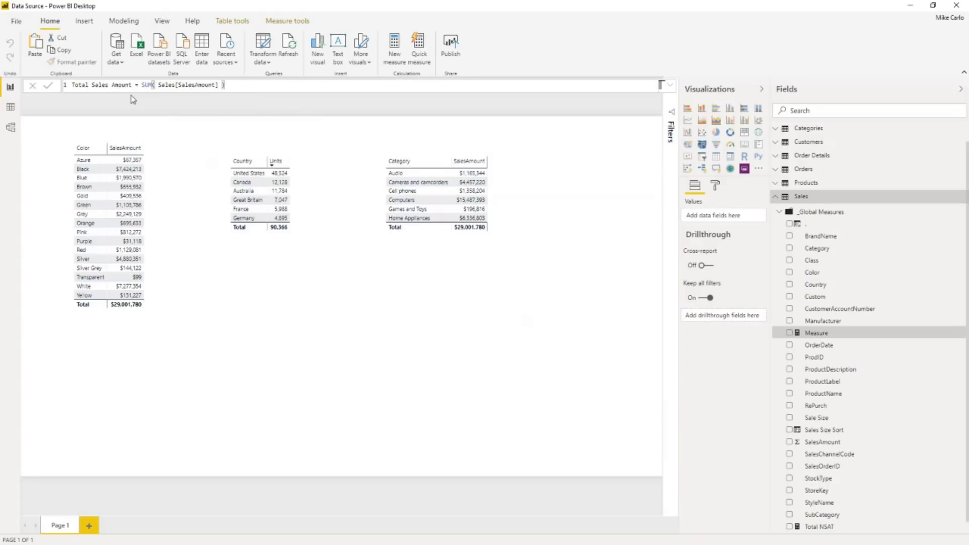
key("Return")
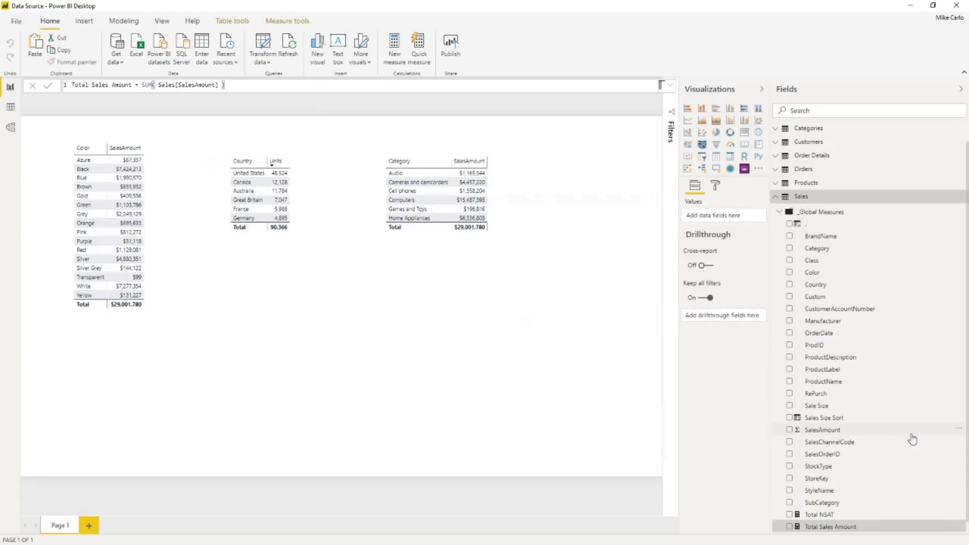
right_click(894, 432)
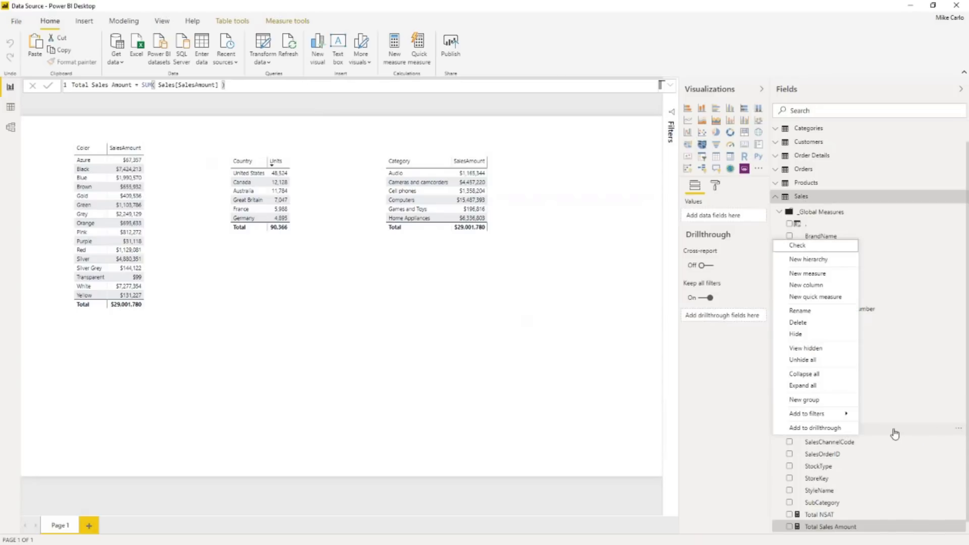
left_click(811, 336)
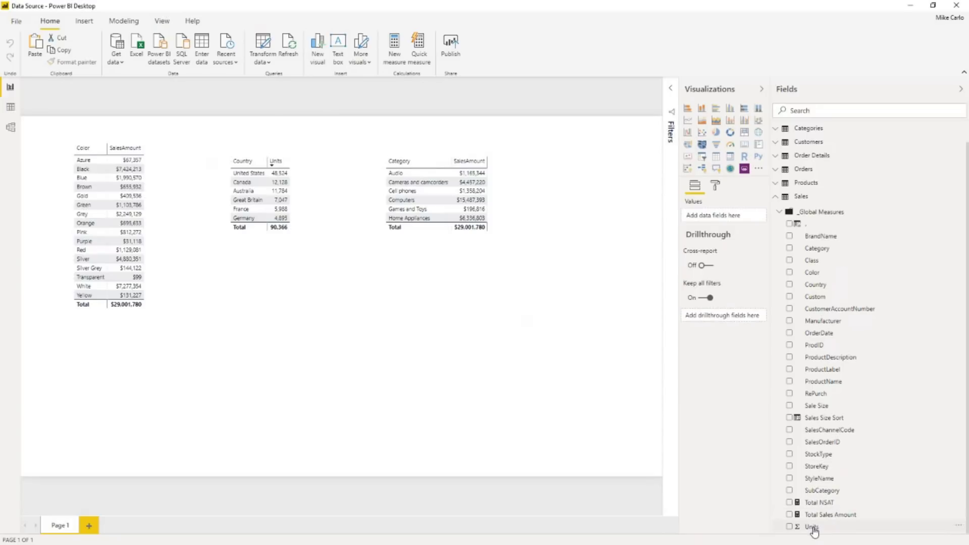
- Create the measure Total Units = SUM( Sales[Units] ) in the Sales table and hide the Units column
right_click(823, 212)
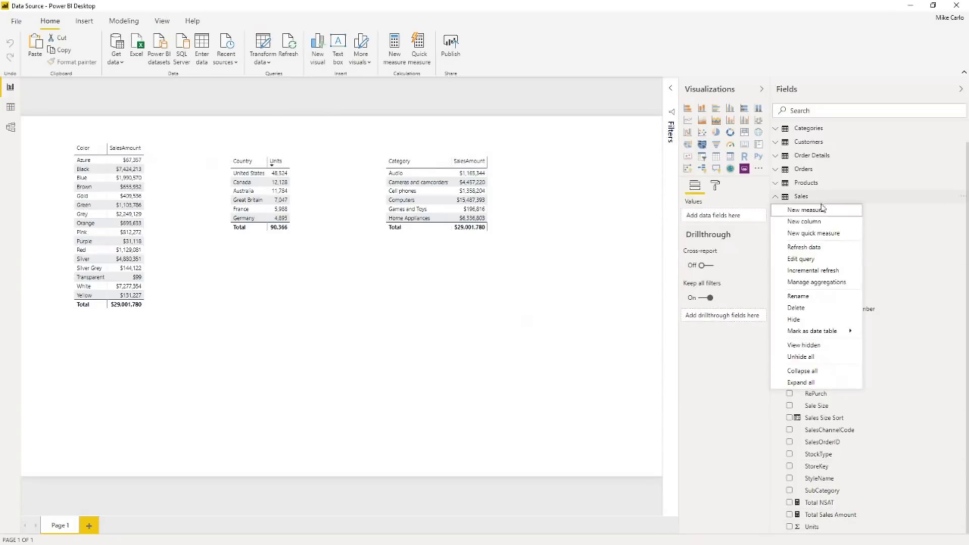
key("Escape")
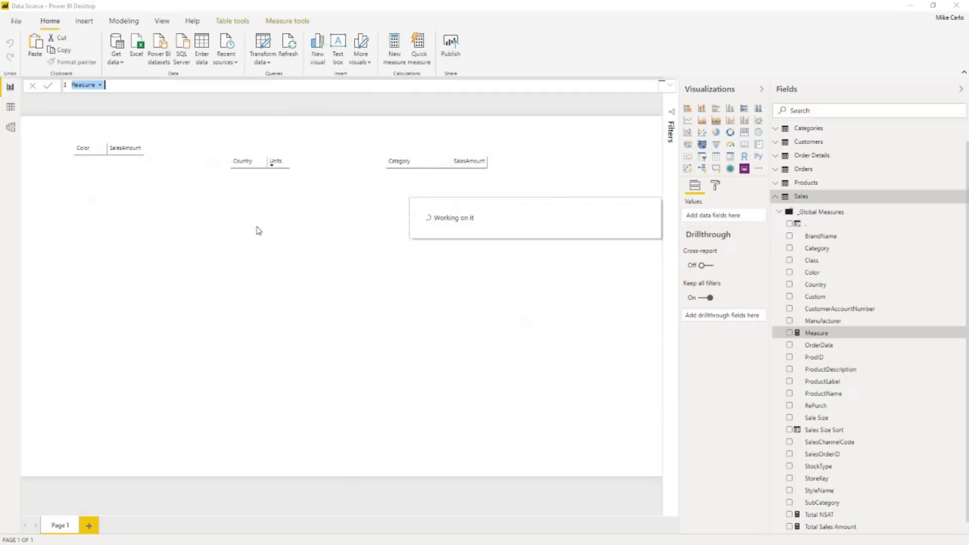
type("Total Uni")
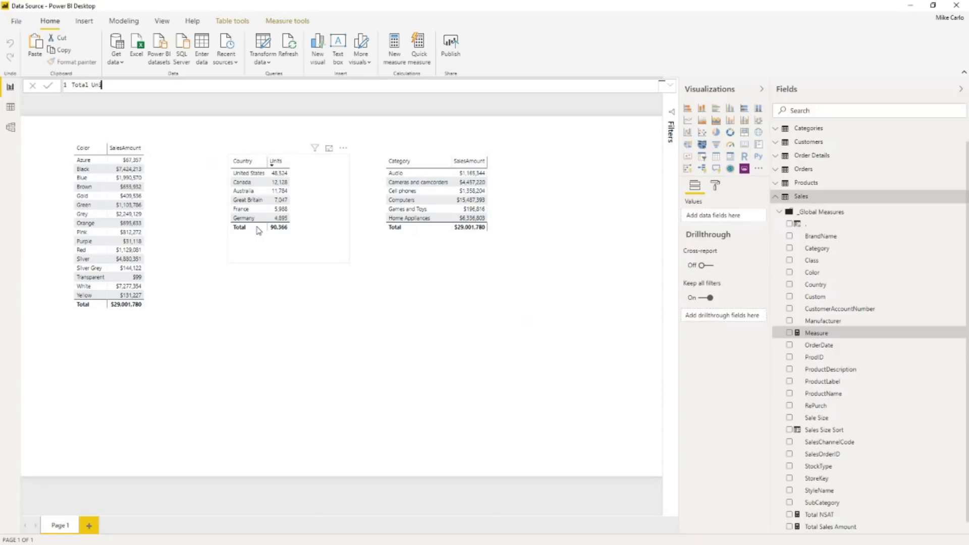
type("ts = SU")
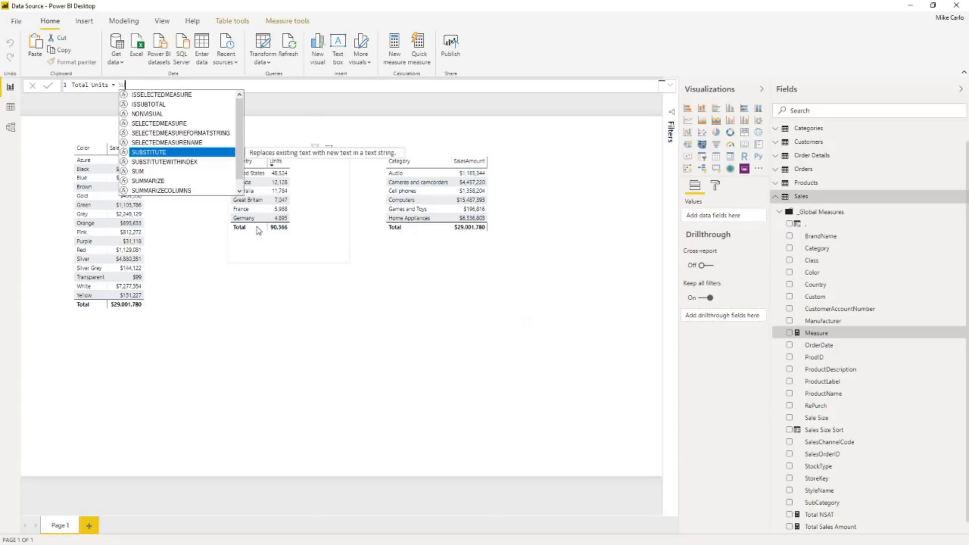
type("M( units")
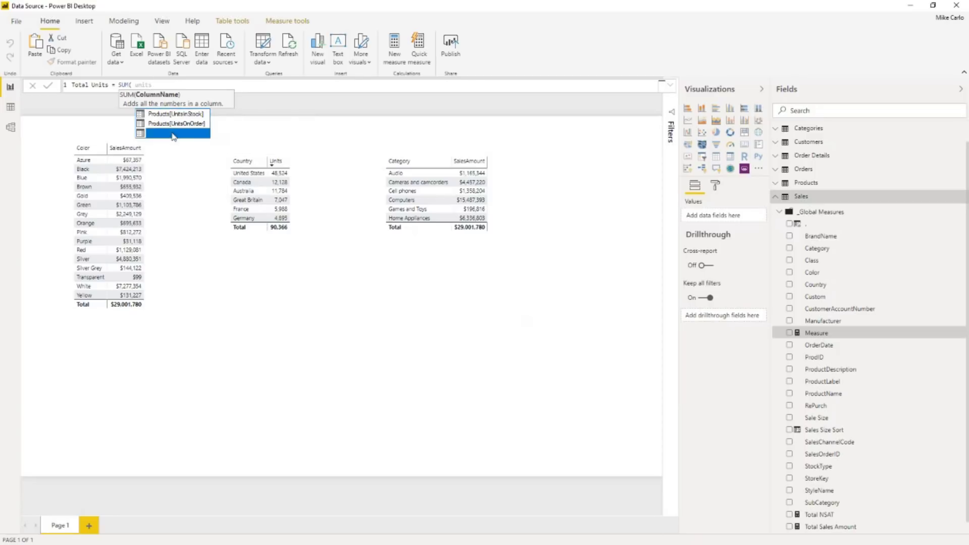
left_click(173, 133)
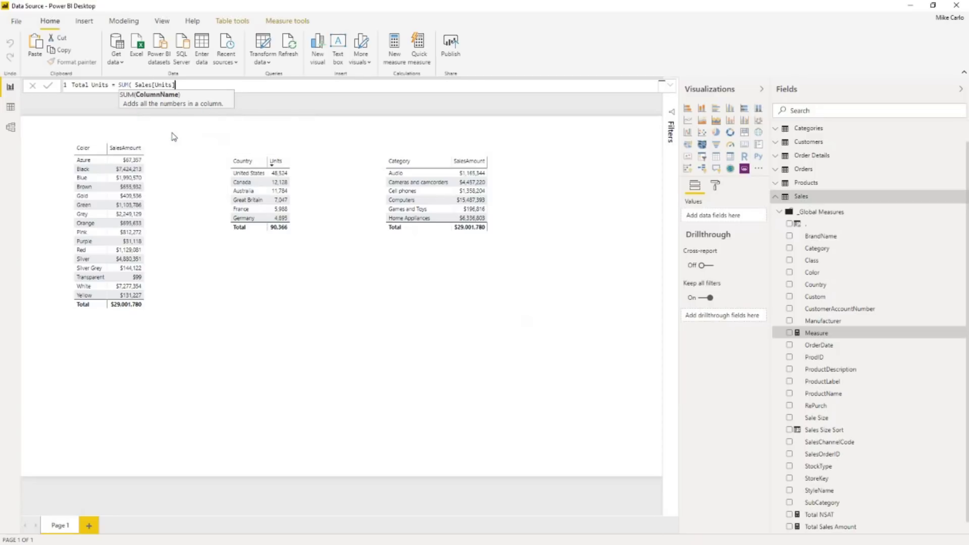
type(")")
key("Return")
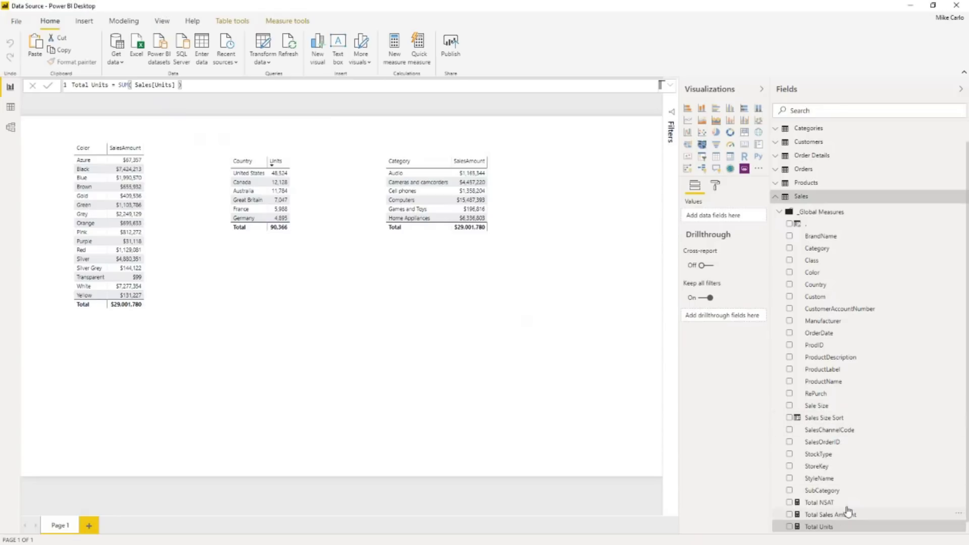
scroll(853, 499, "down", 1)
right_click(826, 531)
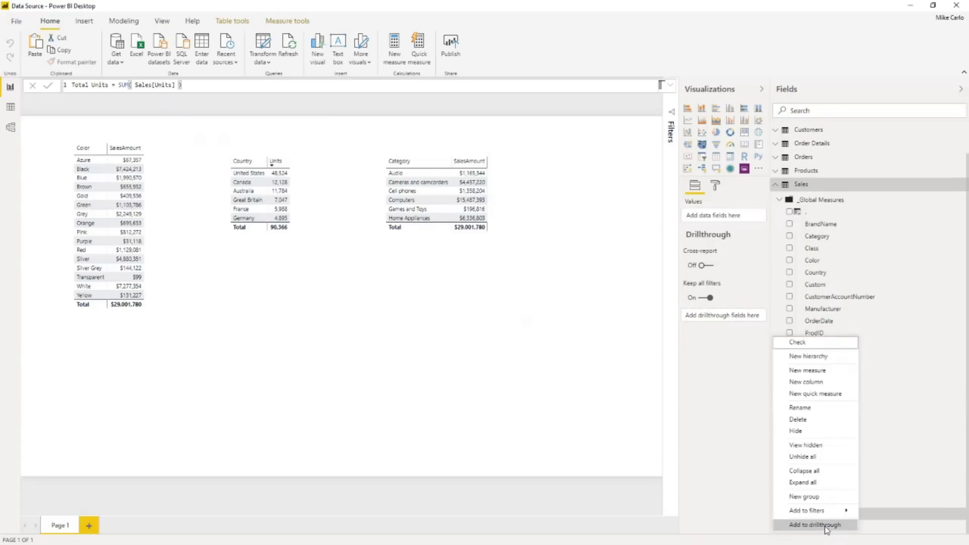
left_click(820, 431)
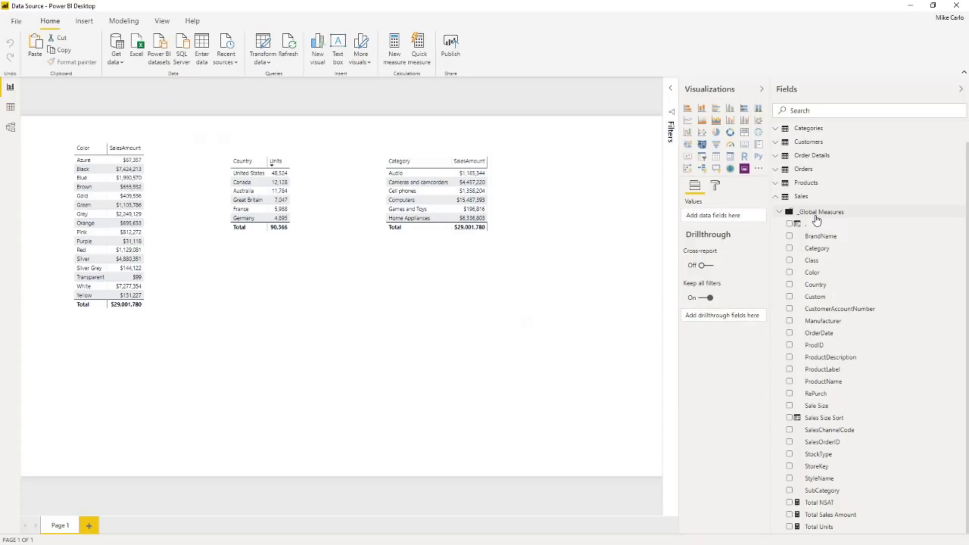
- Switch to the Model view and select the Total NSAT, Total Sales Amount and Total Units measures
left_click(10, 129)
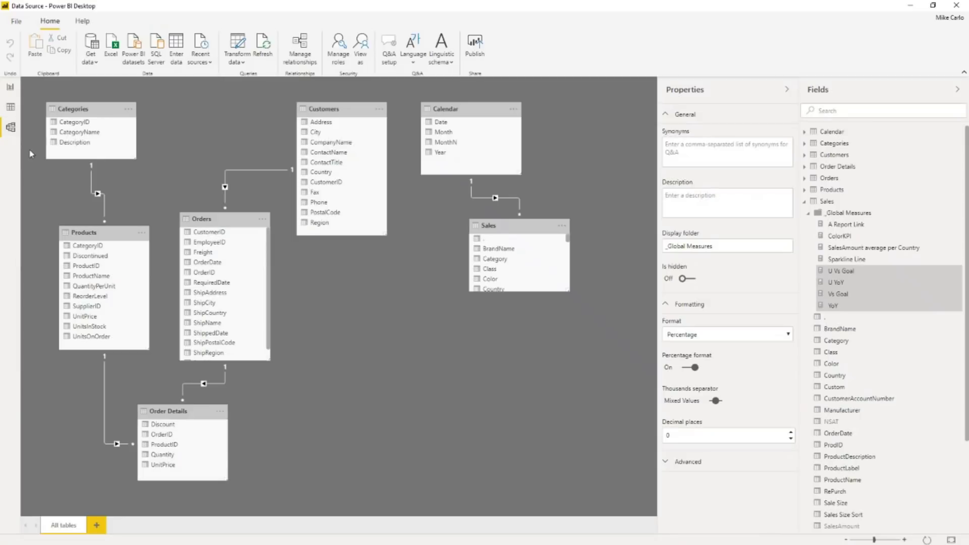
scroll(878, 415, "down", 2)
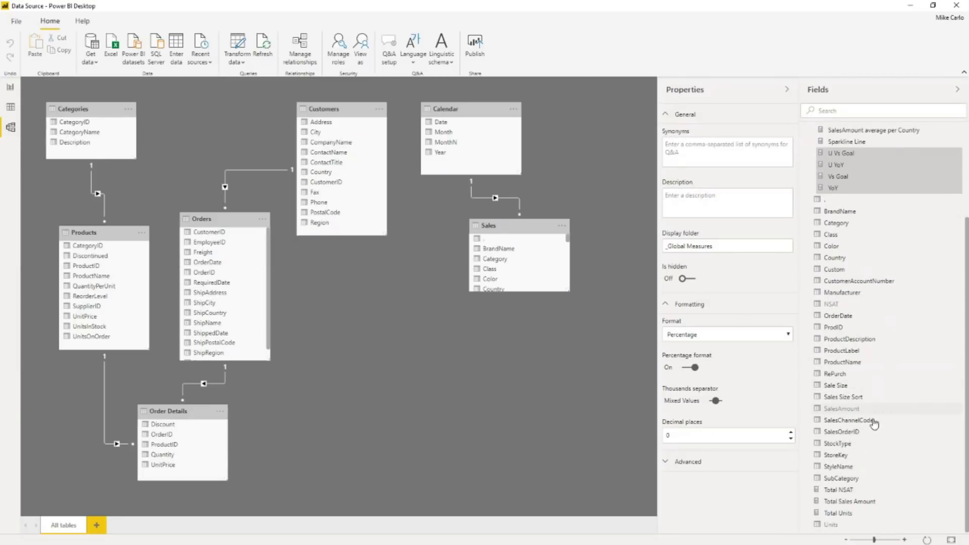
left_click(853, 489)
left_click(852, 514, "ctrl")
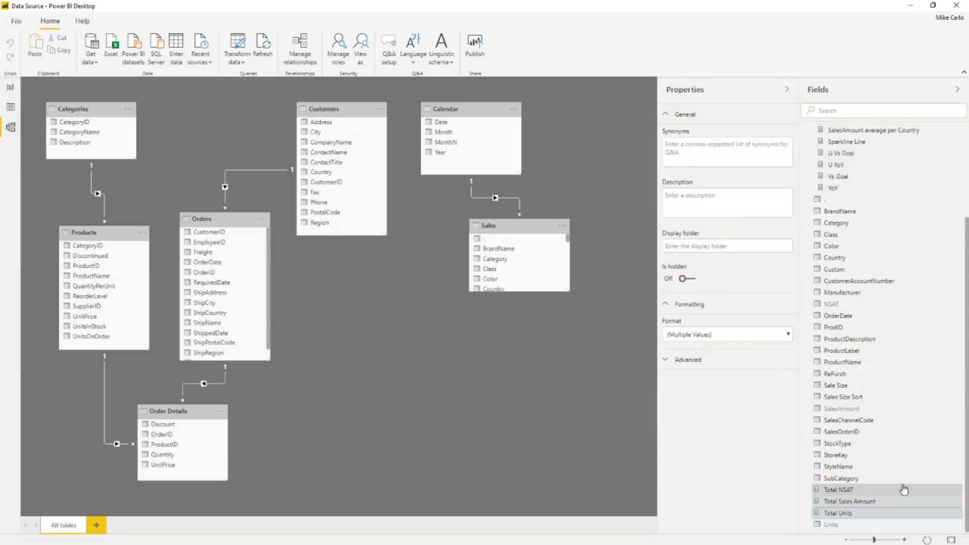
- Try to move the three selected Total measures directly into the _Global Measures folder of the field list
scroll(872, 433, "up", 1)
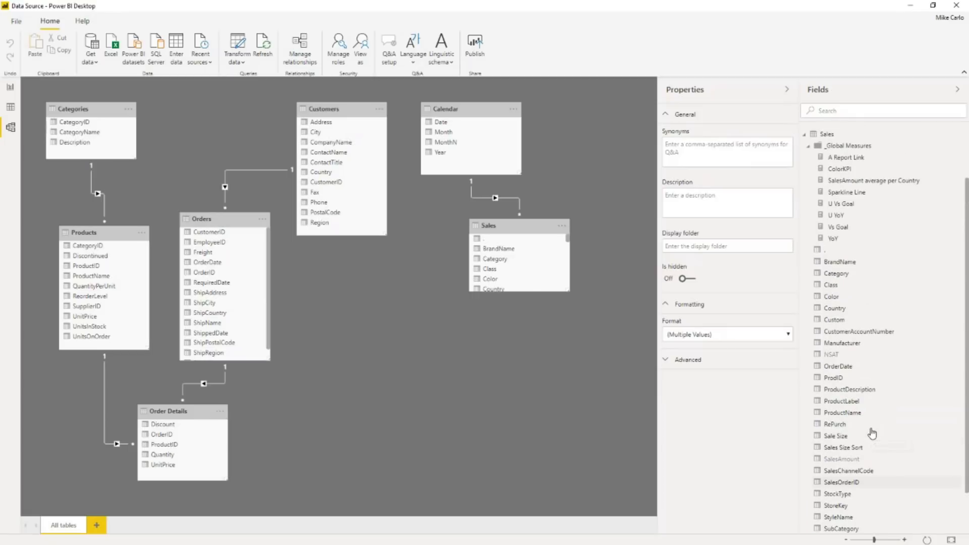
scroll(879, 434, "down", 1)
left_click(851, 490, "shift")
left_click_drag(852, 494, 852, 119)
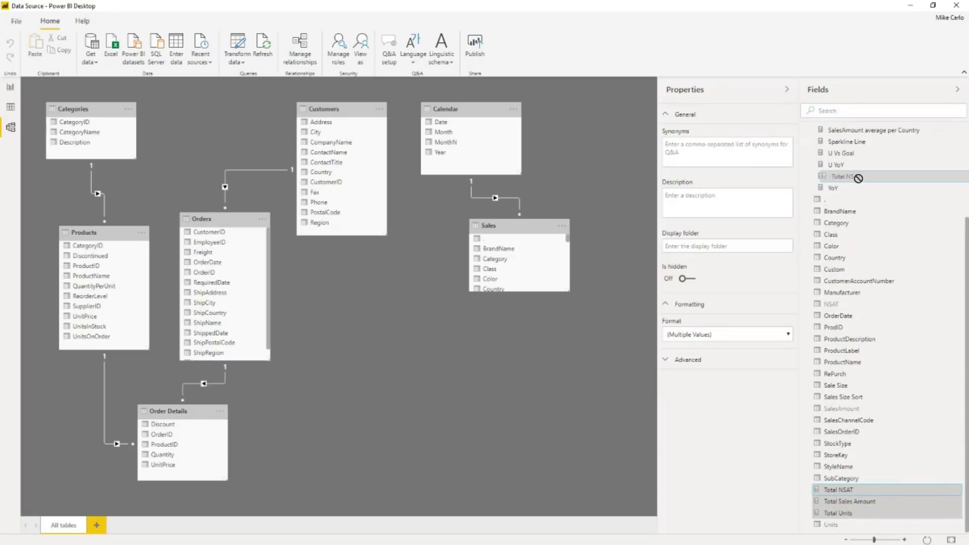
scroll(862, 235, "up", 1)
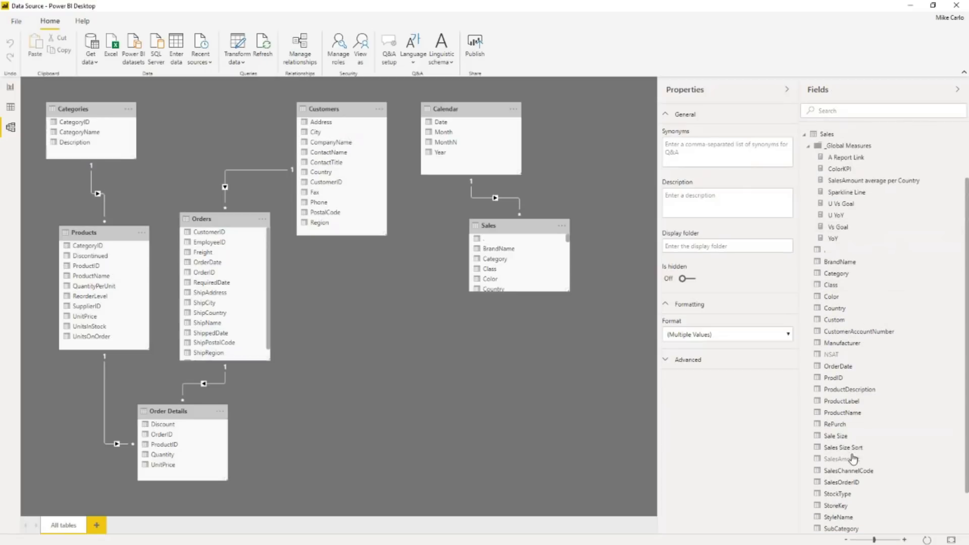
scroll(863, 414, "down", 1)
left_click_drag(863, 497, 868, 164)
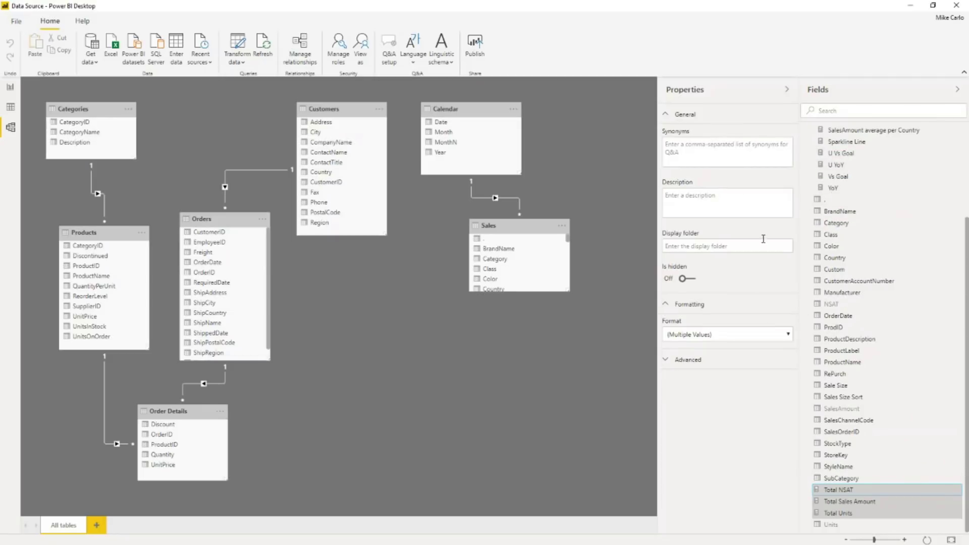
- Set the display folder of the Total NSAT, Total Sales Amount and Total Units measures to _Global Measures, the folder name used by YoY
left_click(833, 188)
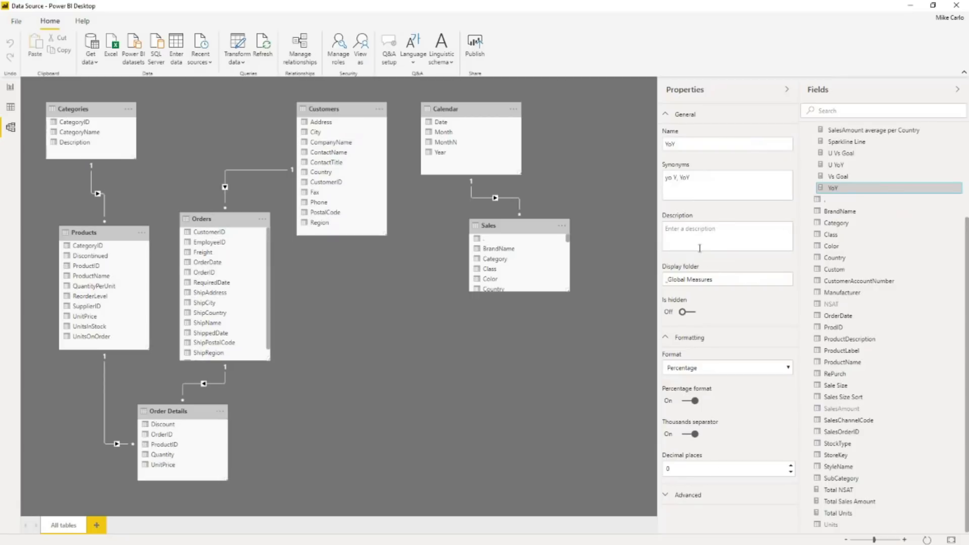
triple_click(720, 277)
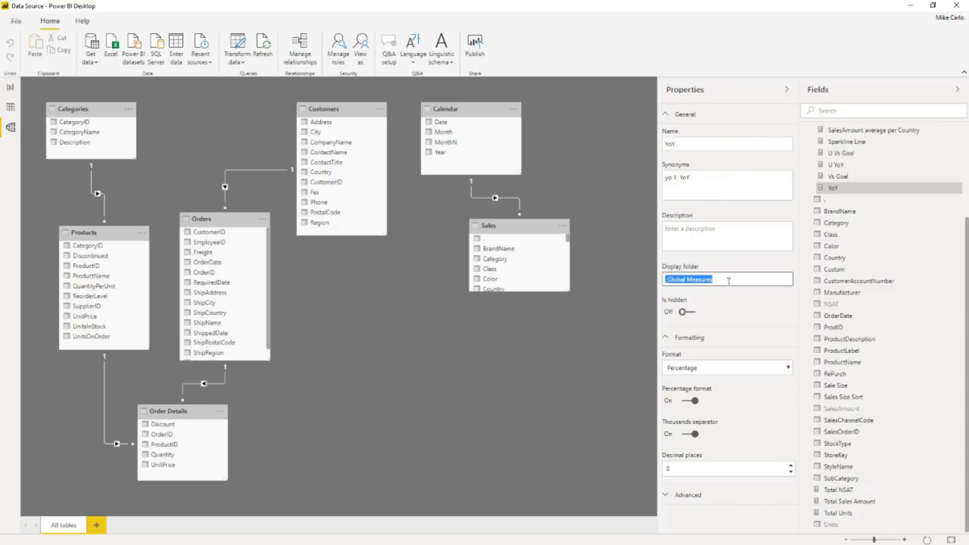
left_click(874, 282)
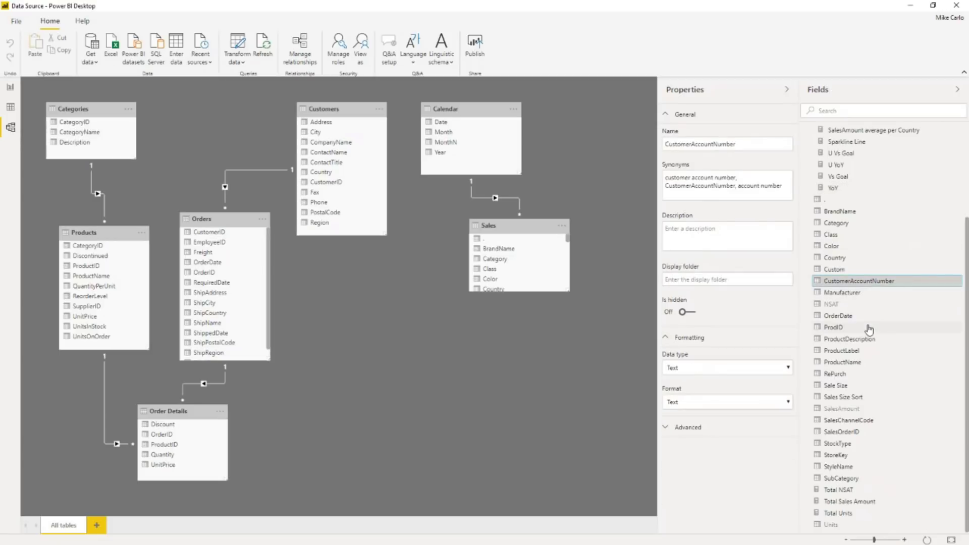
left_click(854, 490)
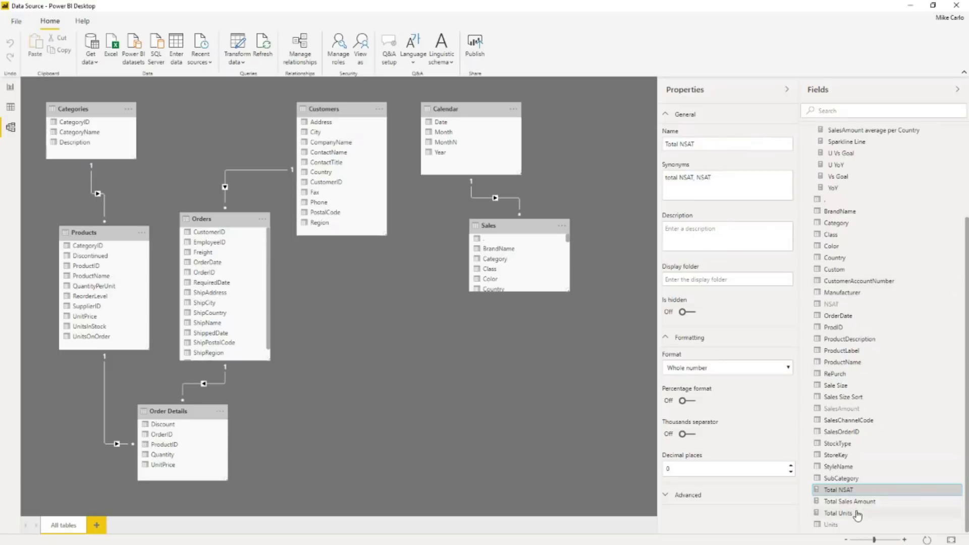
left_click(857, 514, "shift")
left_click(694, 247)
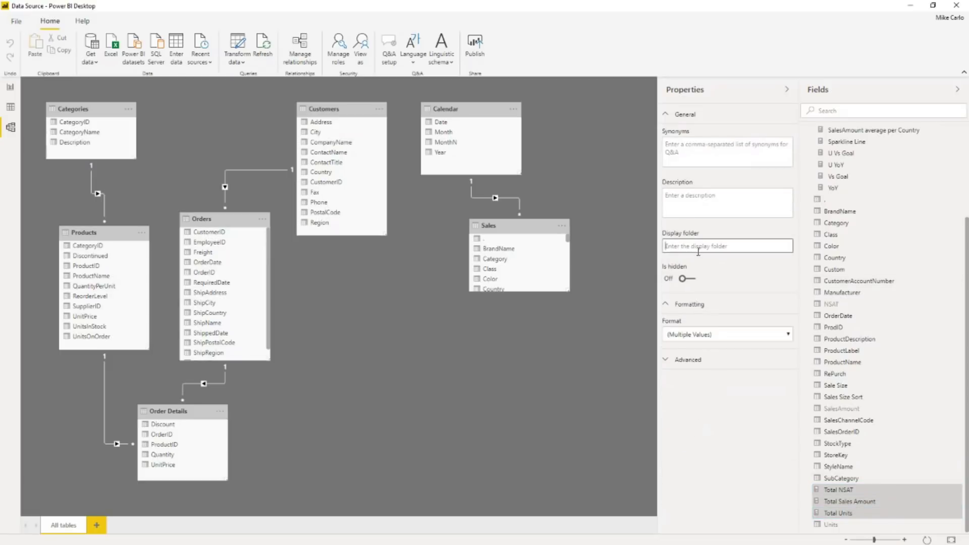
type("_Global Measures")
key("Return")
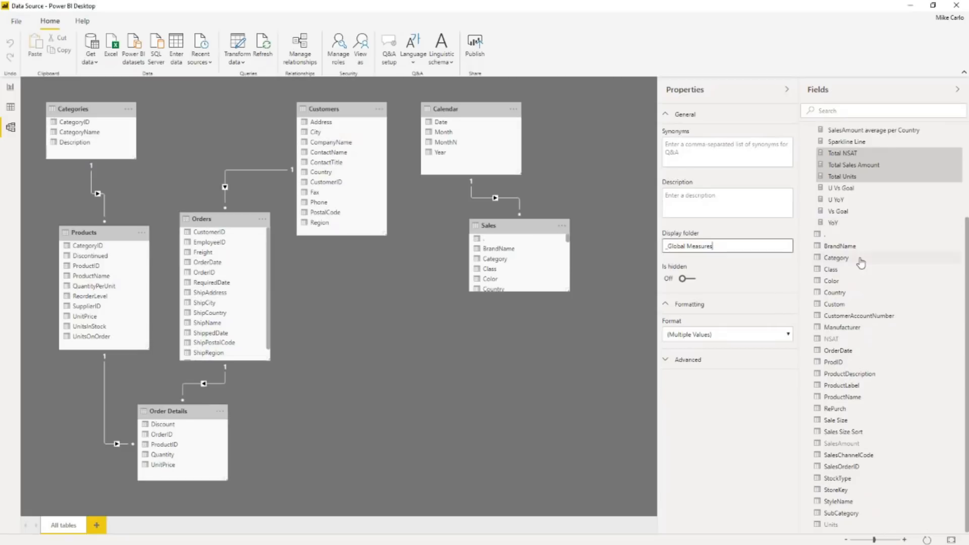
scroll(862, 263, "up", 5)
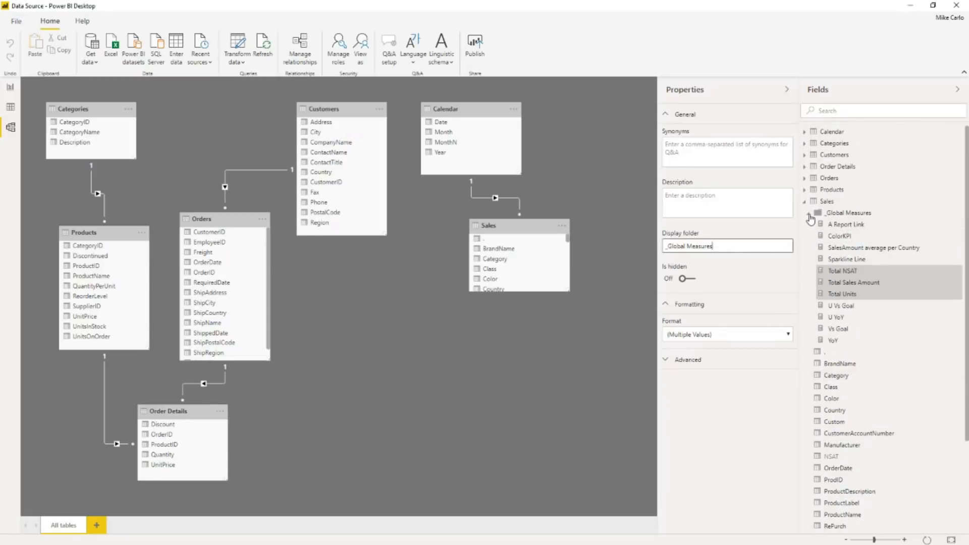
- Collapse the _Global Measures folder in the field list and return to the Report view
left_click(810, 214)
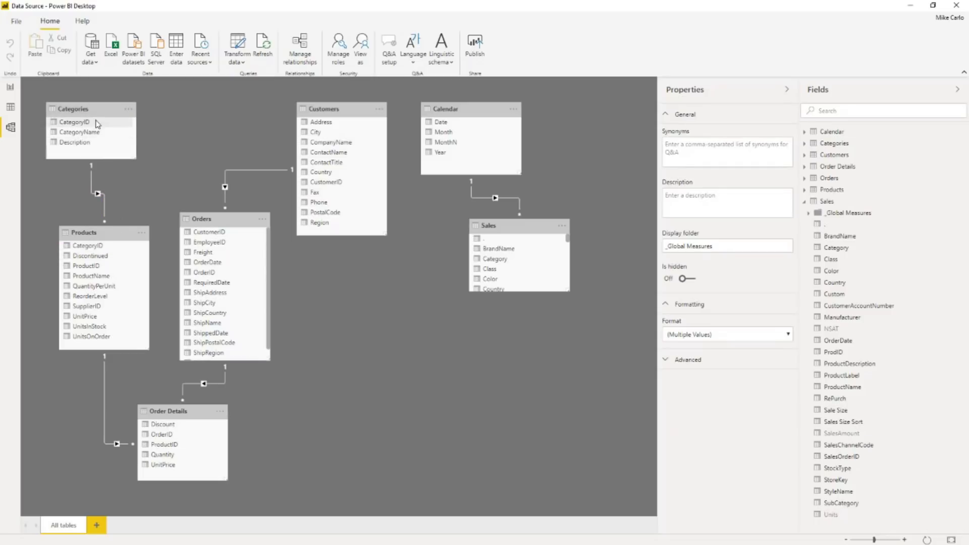
left_click(153, 189)
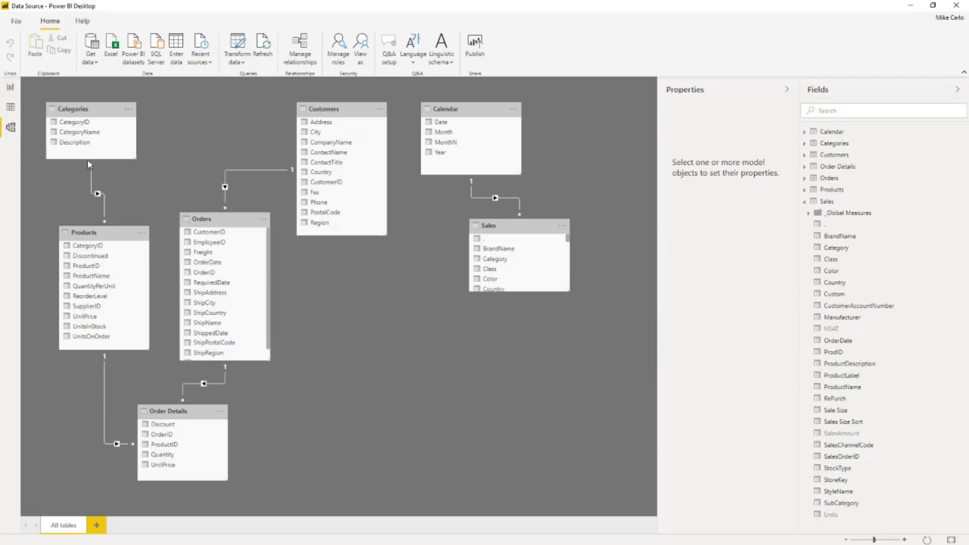
left_click(10, 89)
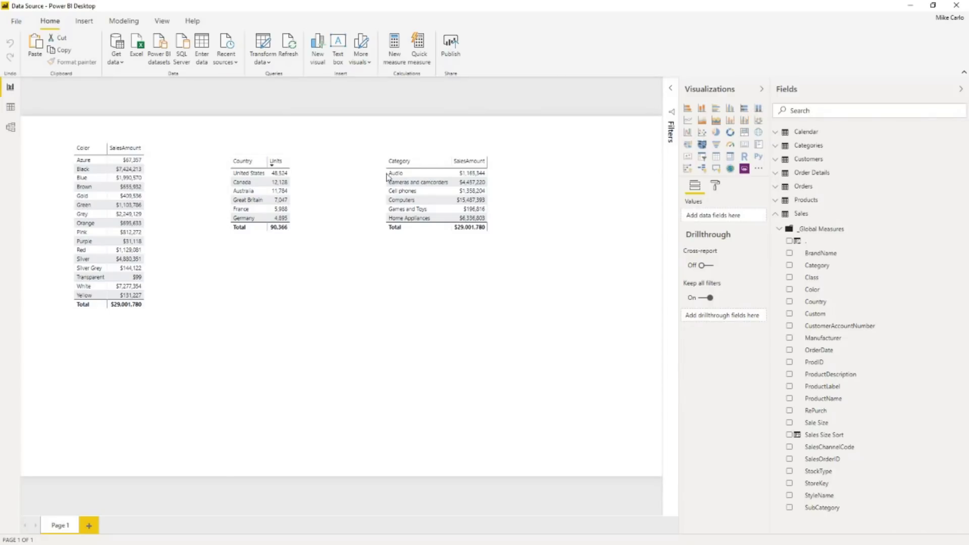
- Save the changes and publish the Data Source file to the SharePoint PBI Demo Site workspace
left_click(452, 58)
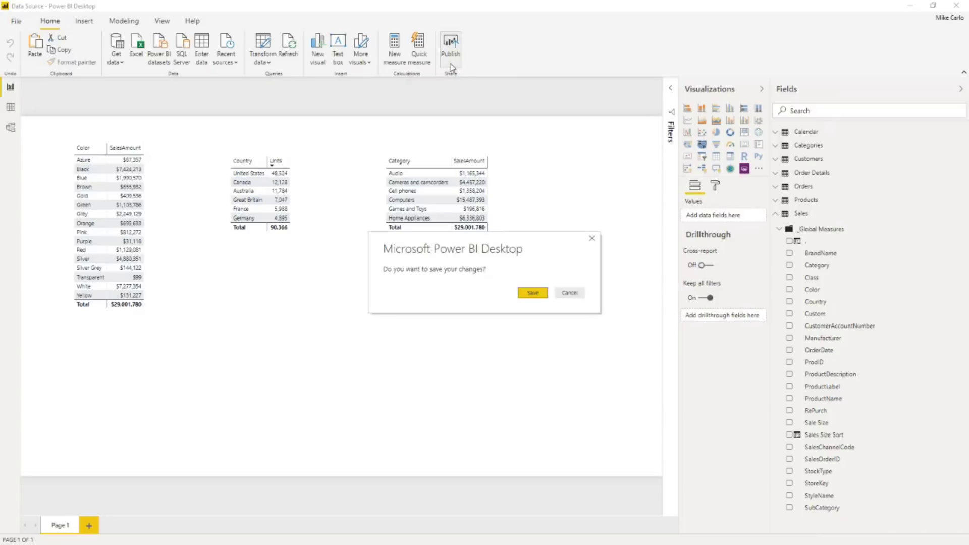
left_click(531, 294)
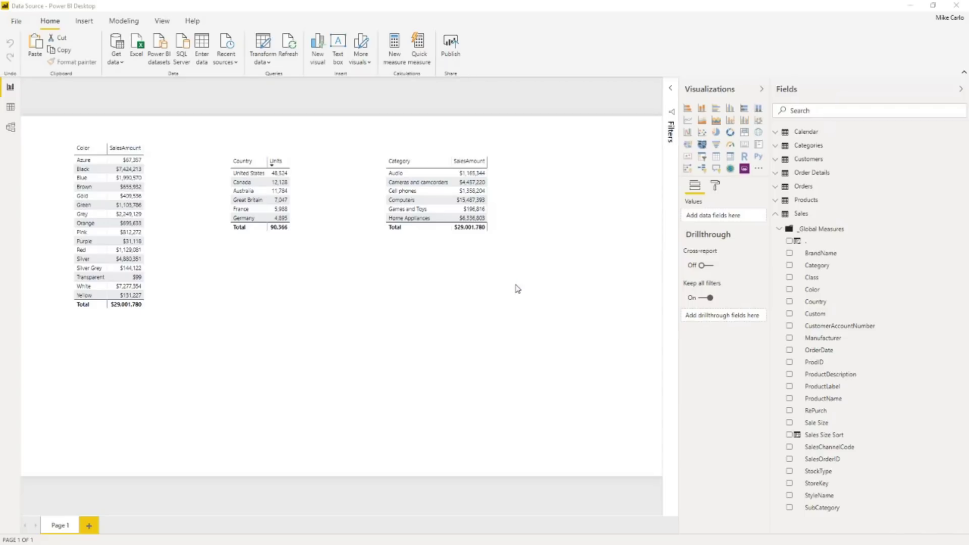
scroll(397, 252, "down", 5)
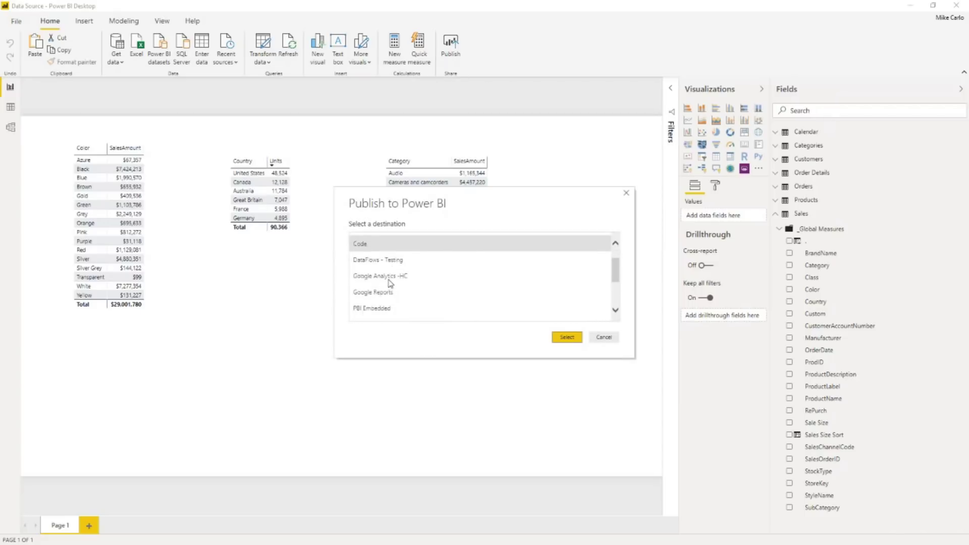
scroll(389, 273, "up", 5)
scroll(404, 267, "down", 5)
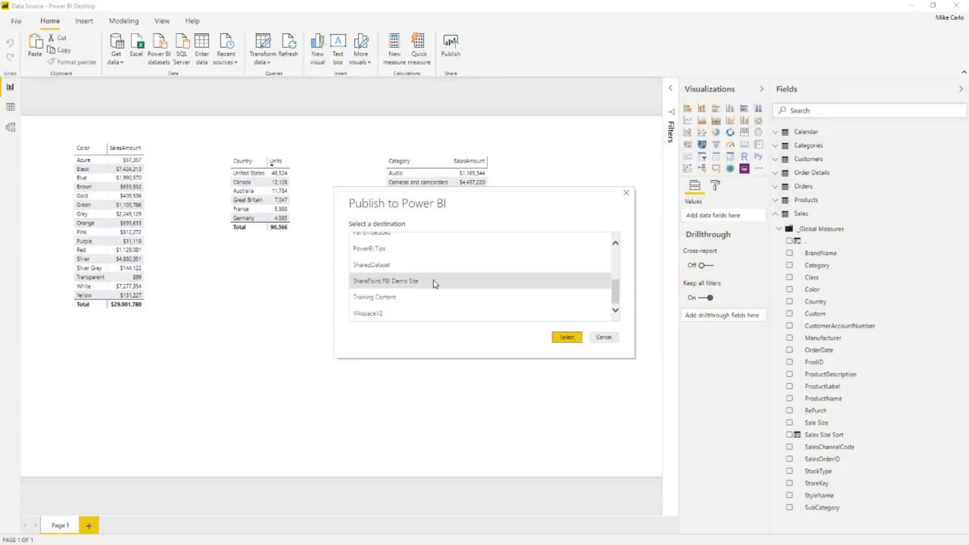
left_click(376, 285)
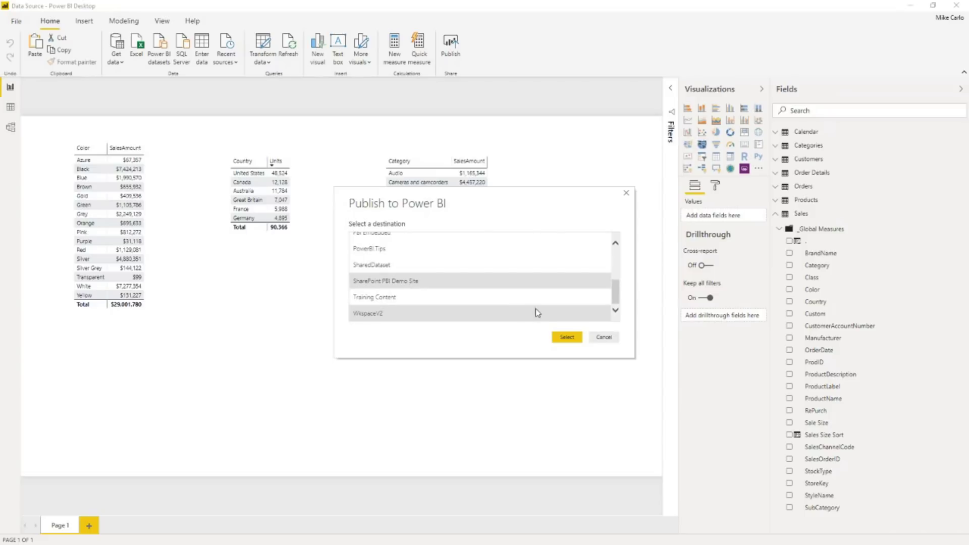
left_click(567, 338)
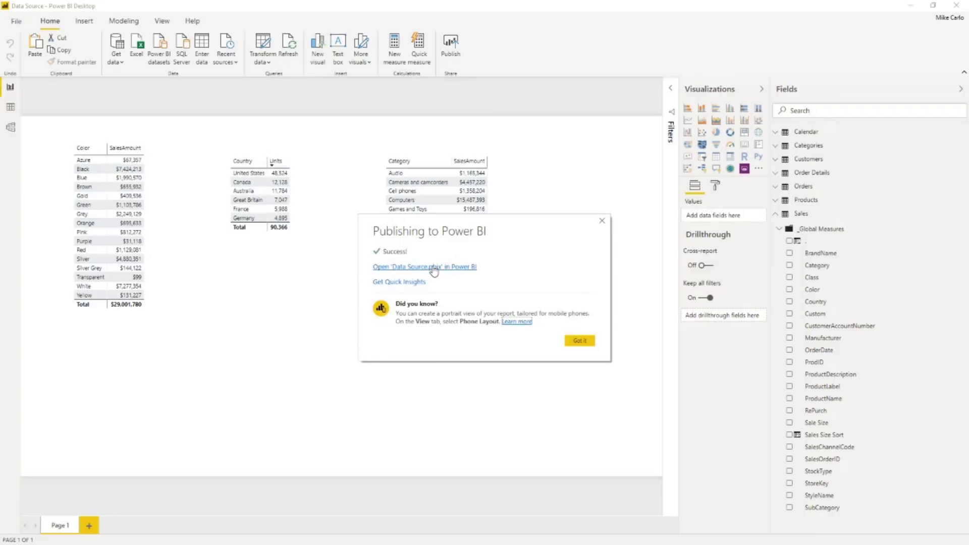
- Open the published Data Source report in the Power BI service and view the datasets of the SharePoint PBI Demo Site workspace
left_click(395, 272)
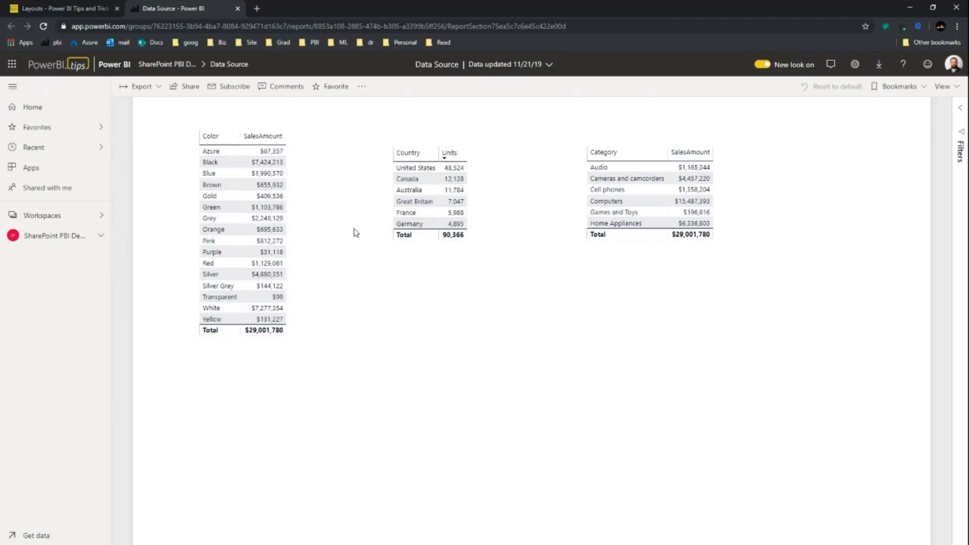
left_click(51, 219)
left_click(160, 318)
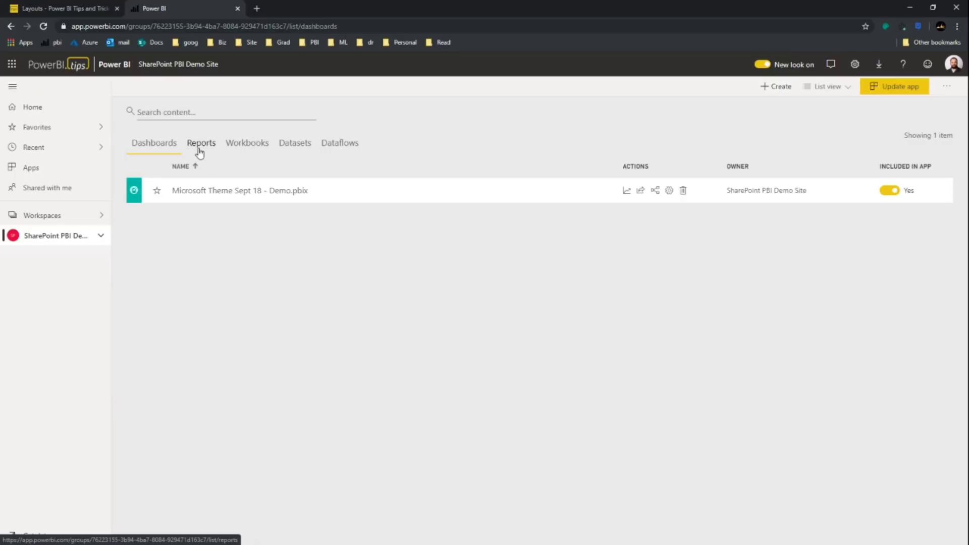
left_click(304, 145)
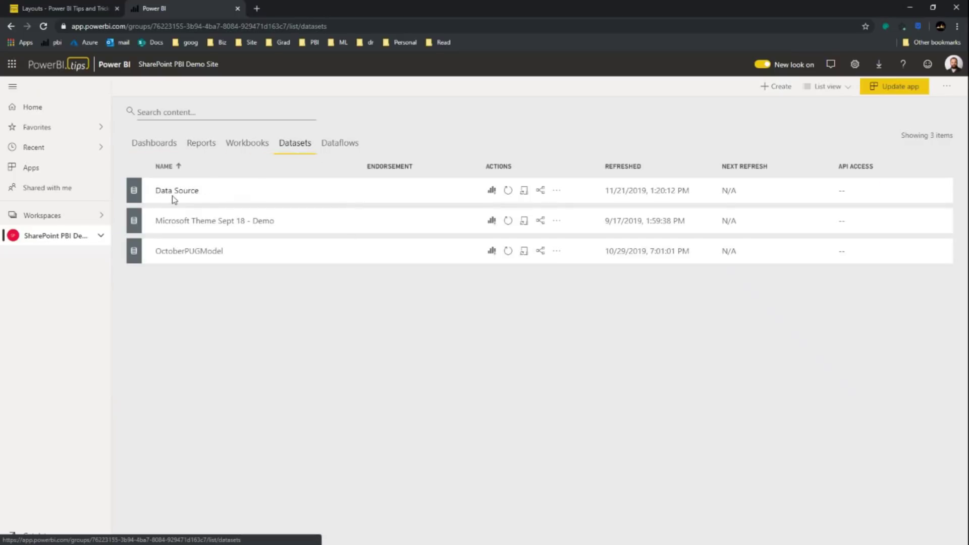
- Delete the Data Source report from the SharePoint PBI Demo Site workspace and go back to the workspace's datasets
left_click(201, 145)
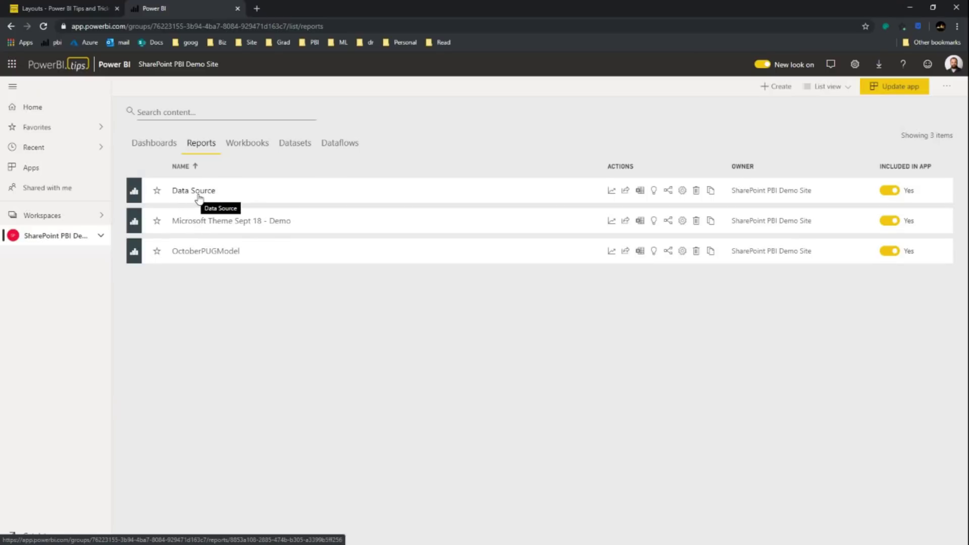
left_click(697, 191)
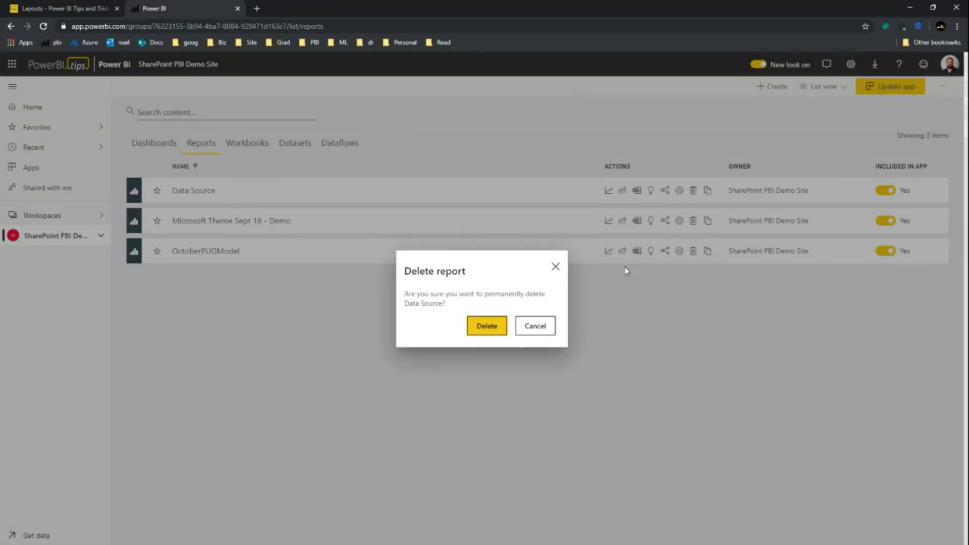
left_click(482, 326)
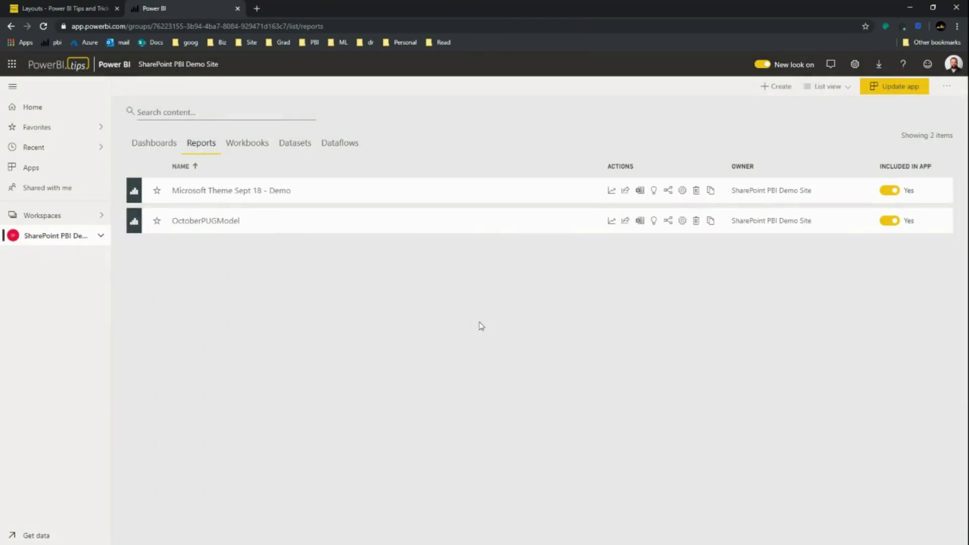
left_click(309, 144)
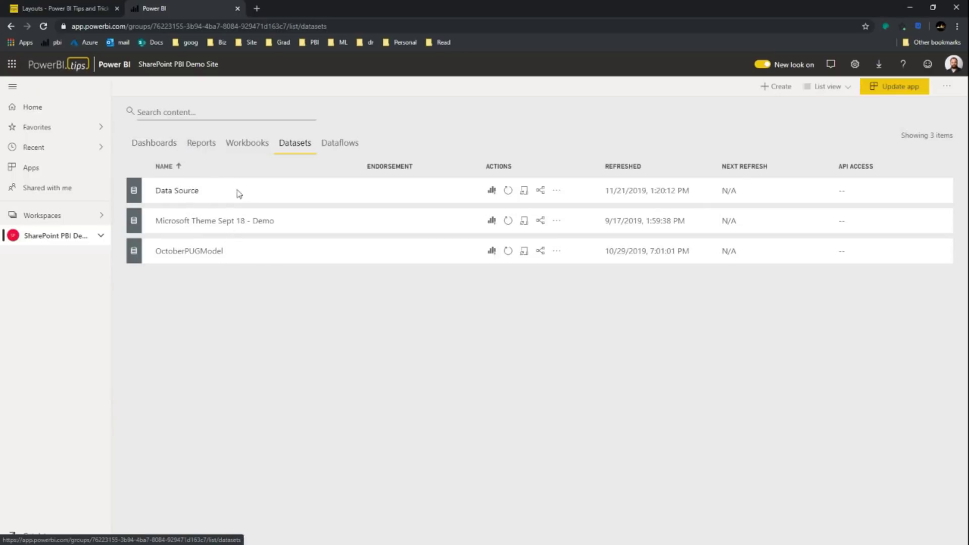
- Leave the browser, close the Data Source file in Power BI Desktop and set Data Source.pbix apart from the template files on the desktop
left_click(911, 7)
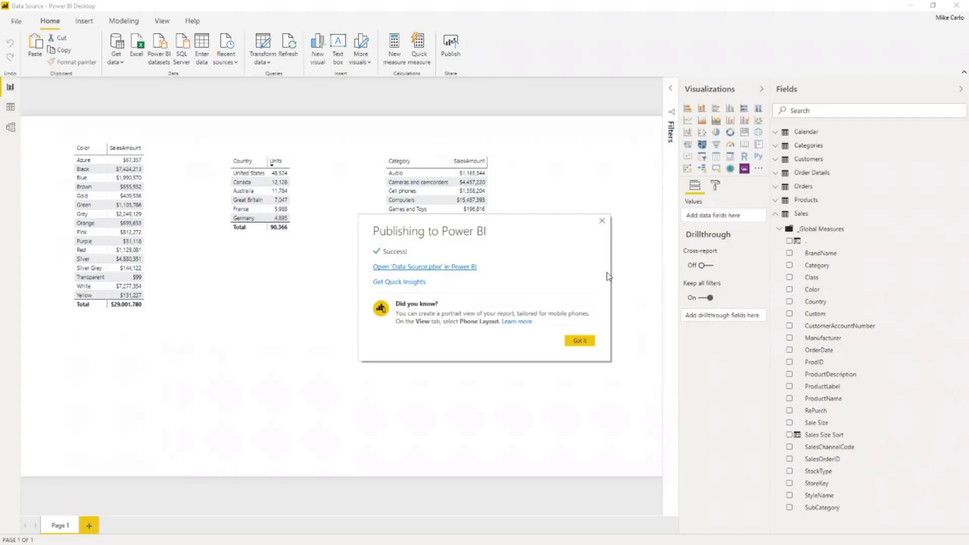
left_click(579, 341)
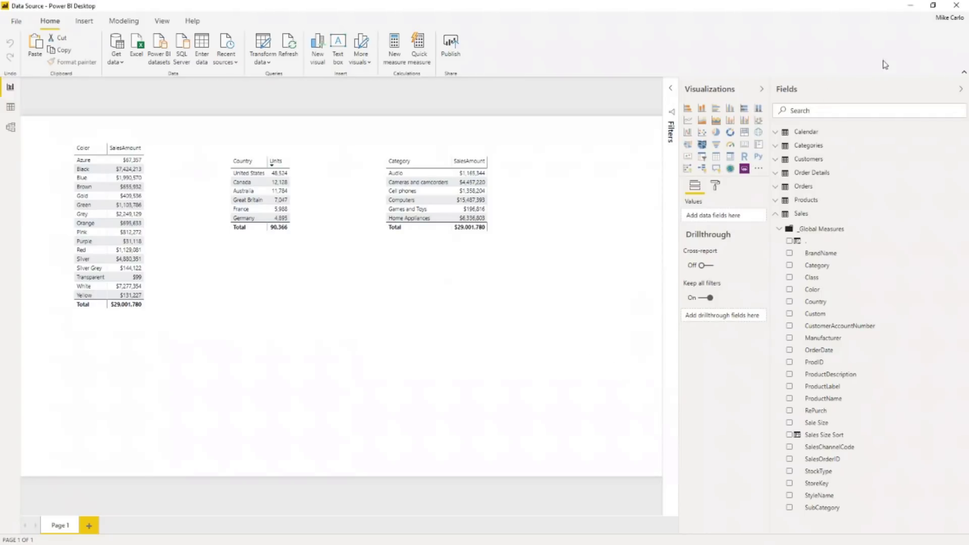
left_click(958, 7)
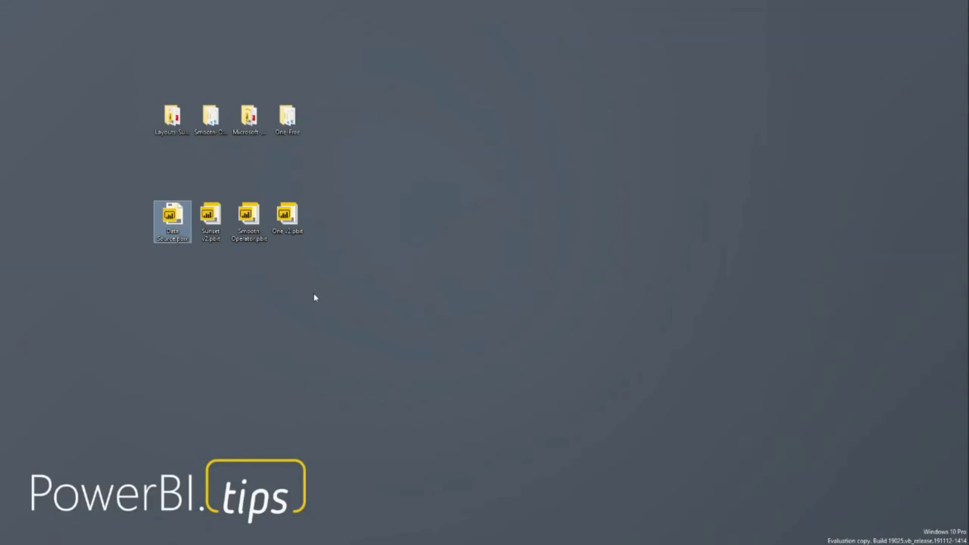
left_click_drag(171, 217, 133, 218)
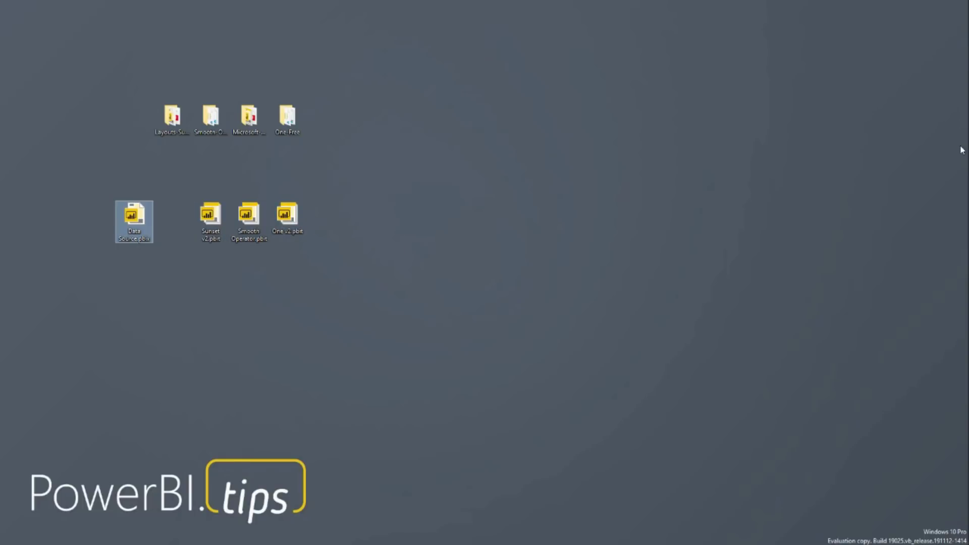
- Browse the additional sample layouts on the PowerBI.tips Layouts page in Chrome and return to the desktop
mouse_move(962, 152)
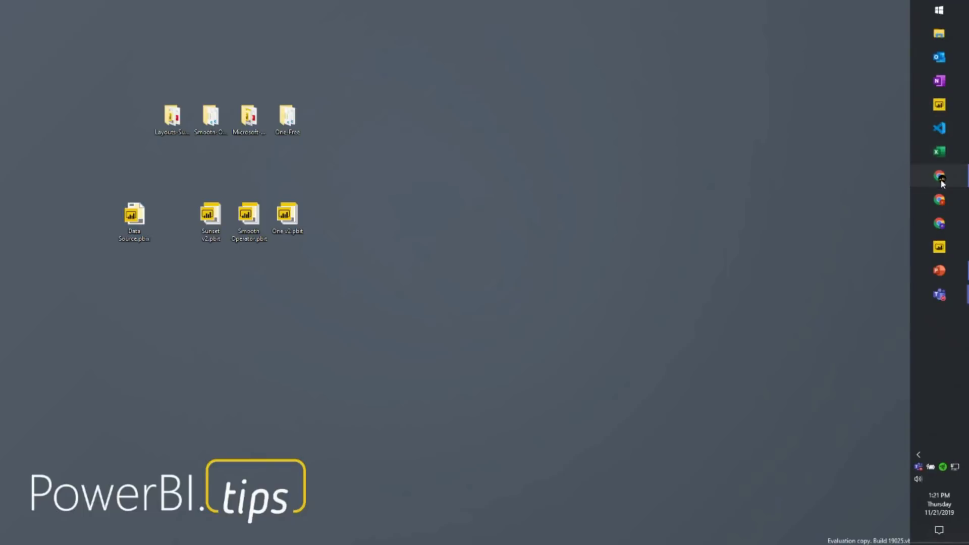
left_click(940, 177)
left_click(66, 8)
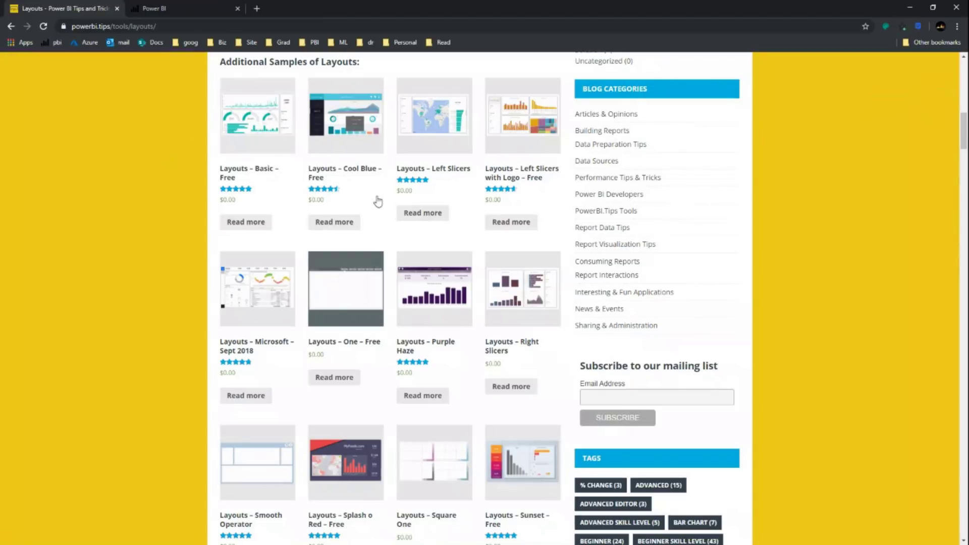
scroll(101, 288, "down", 2)
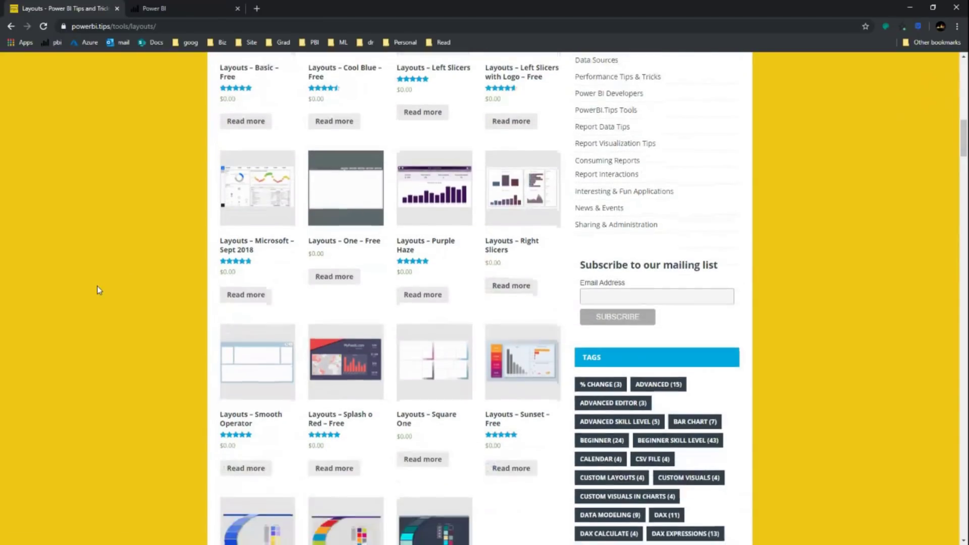
scroll(101, 289, "up", 2)
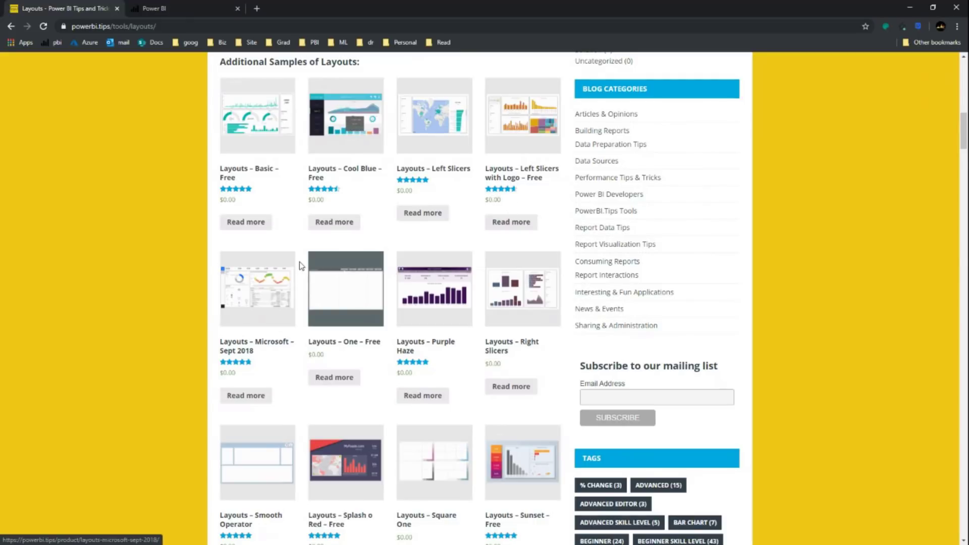
scroll(192, 391, "down", 3)
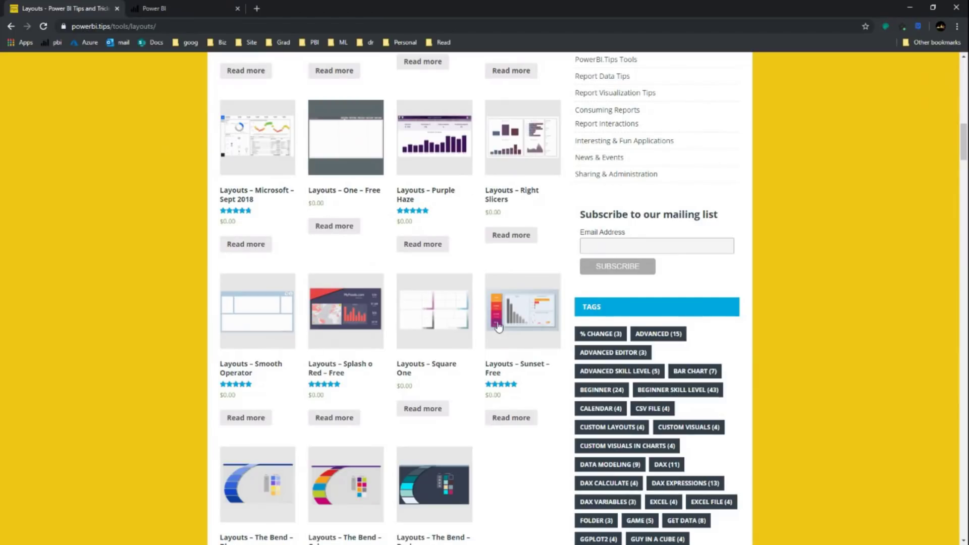
left_click(911, 11)
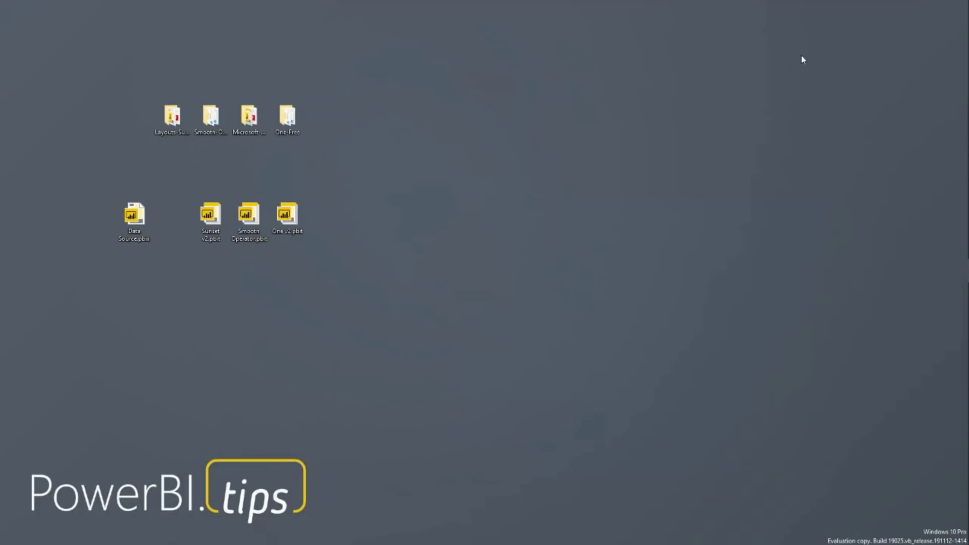
- Open the Sunset v2.pbit template from the desktop in Power BI Desktop
left_click(210, 218)
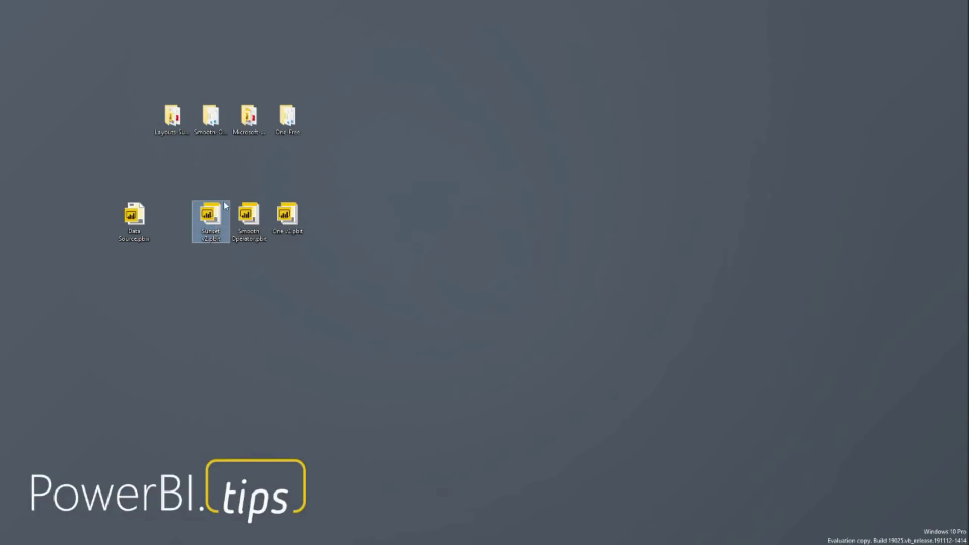
double_click(211, 222)
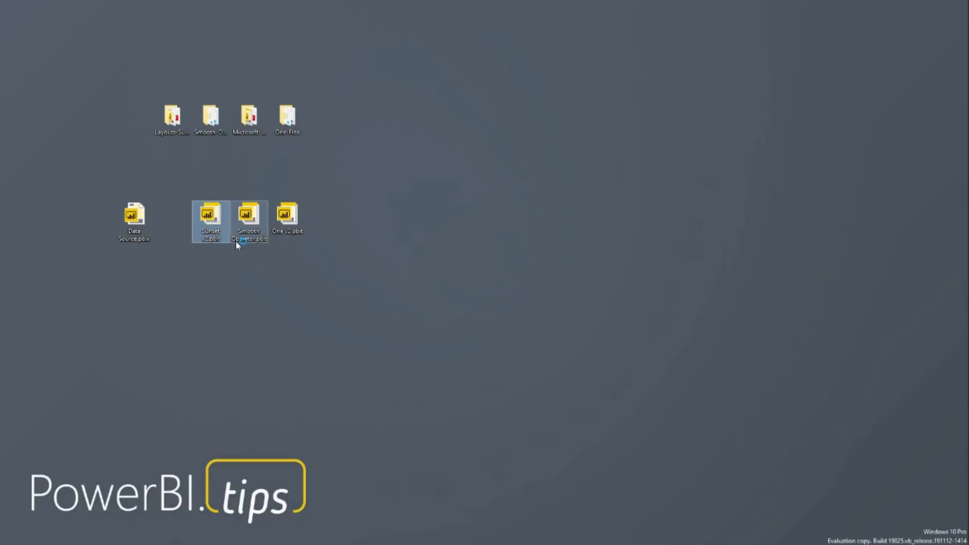
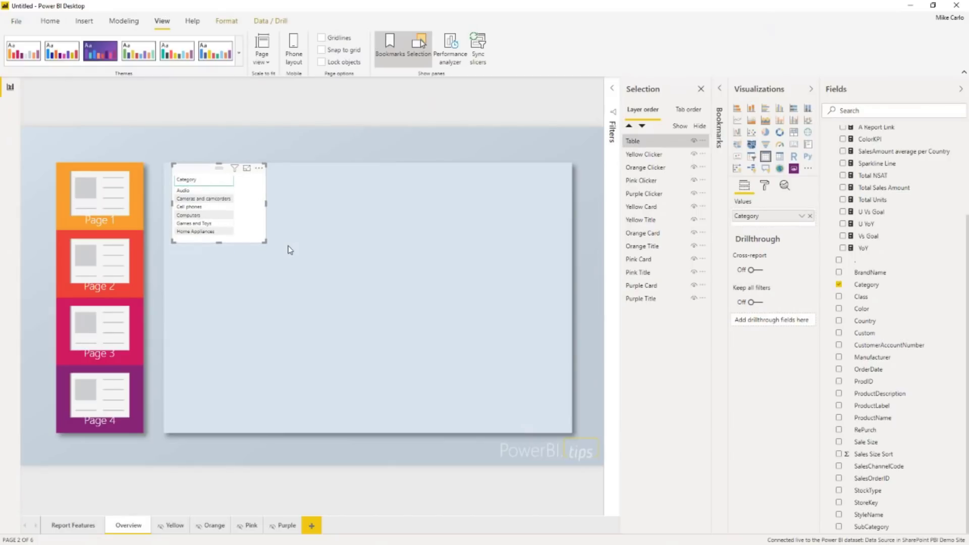
- Add the Total Units measure to the Category table on the Overview page
left_click(368, 270)
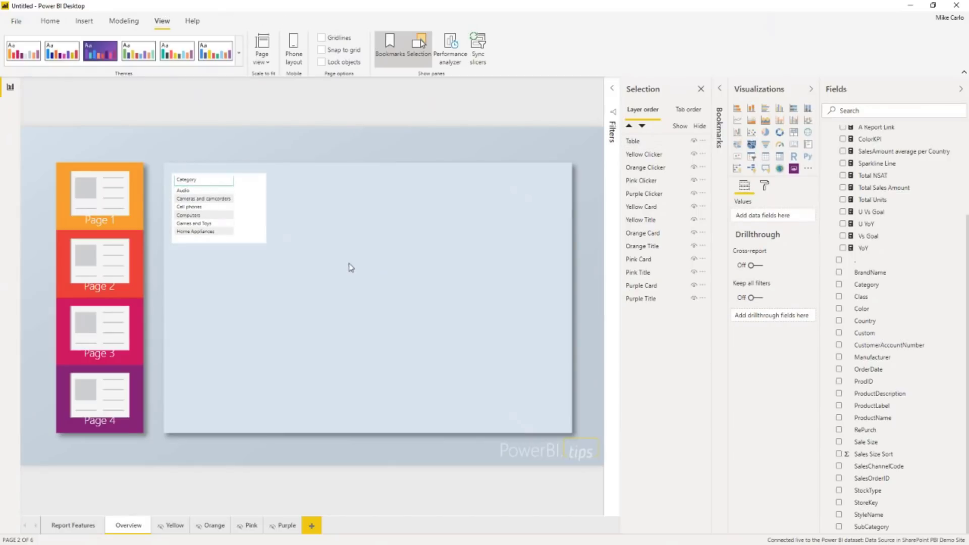
left_click(257, 234)
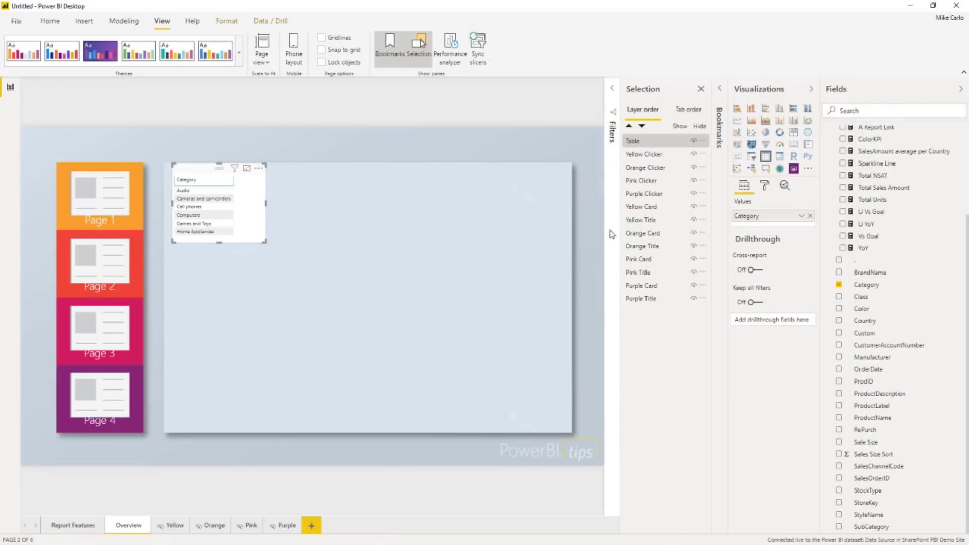
scroll(864, 232, "up", 2)
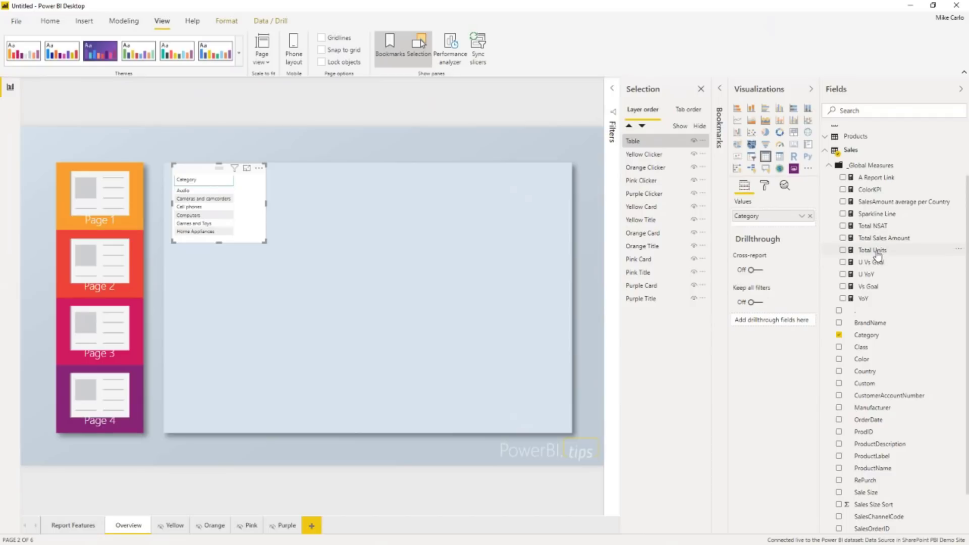
left_click_drag(874, 251, 752, 227)
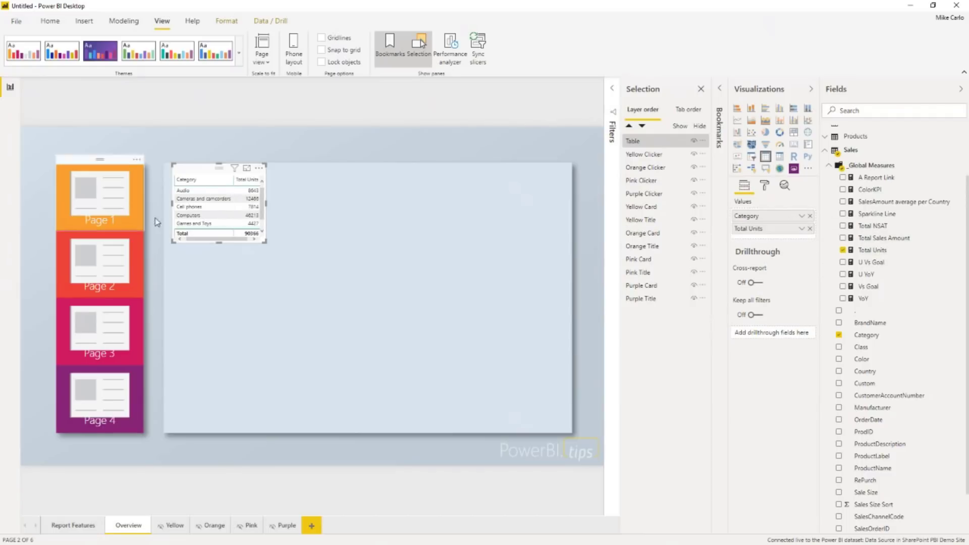
- Enlarge the Category table so all its rows fit and sort it by Total Units in descending order
left_click_drag(266, 243, 278, 255)
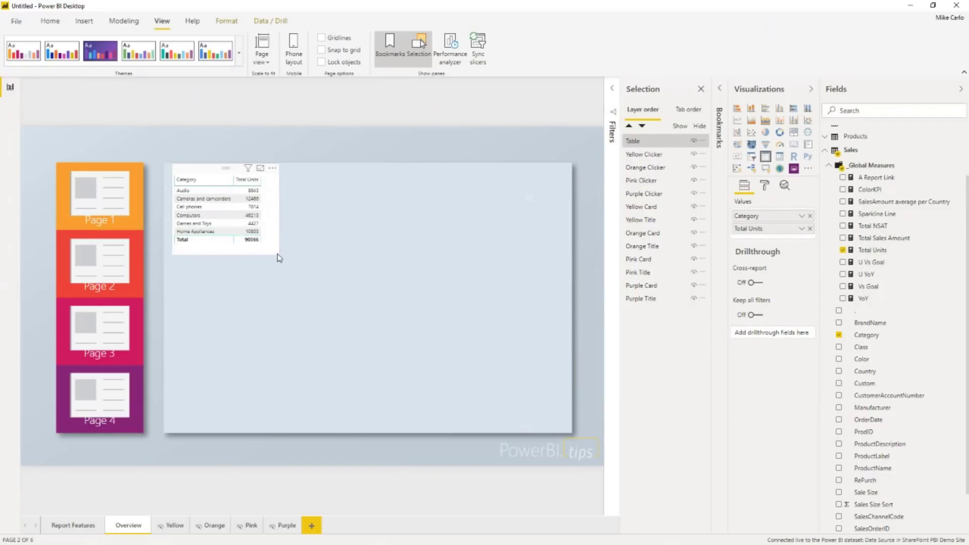
left_click(257, 188)
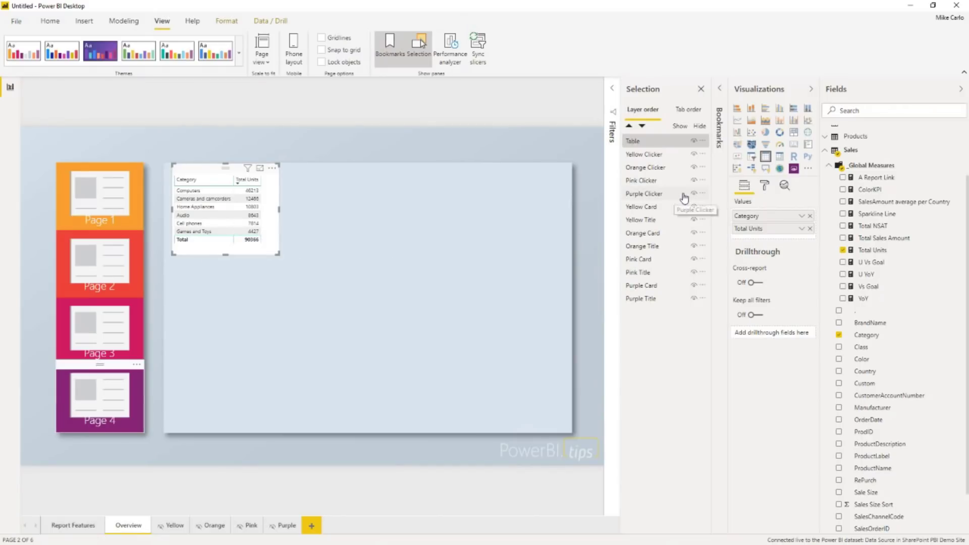
- Add the Total Units measure to the Yellow Card and remove its ProductCategory filter
left_click(641, 207)
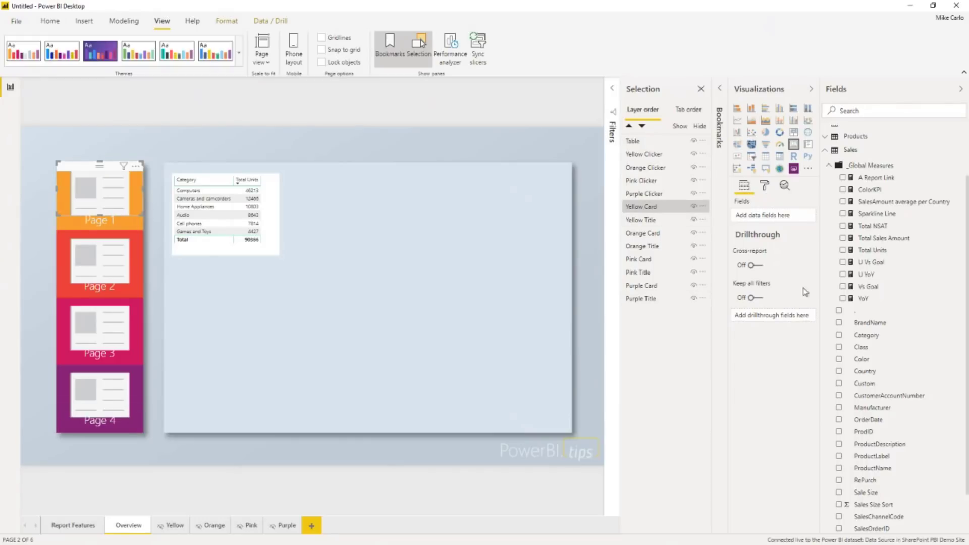
left_click_drag(876, 261, 766, 223)
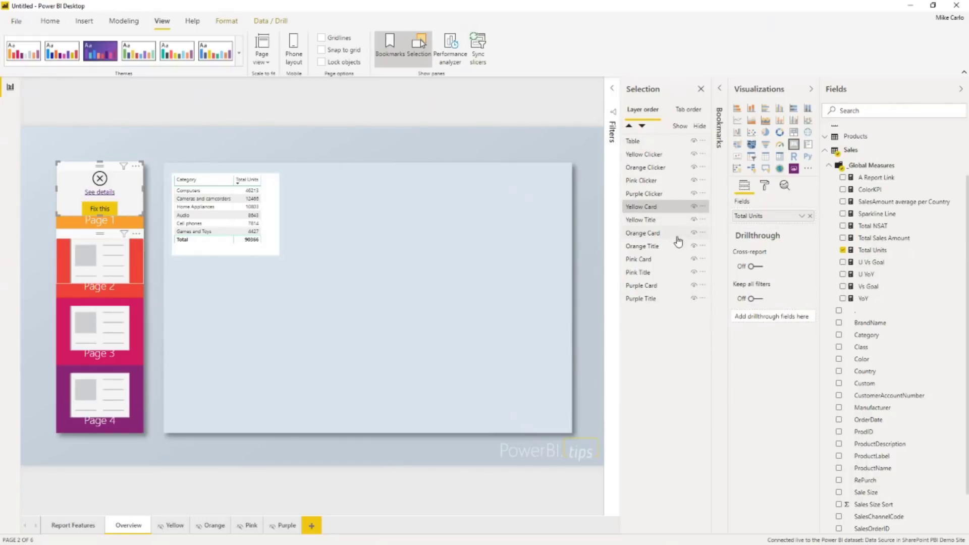
left_click(612, 88)
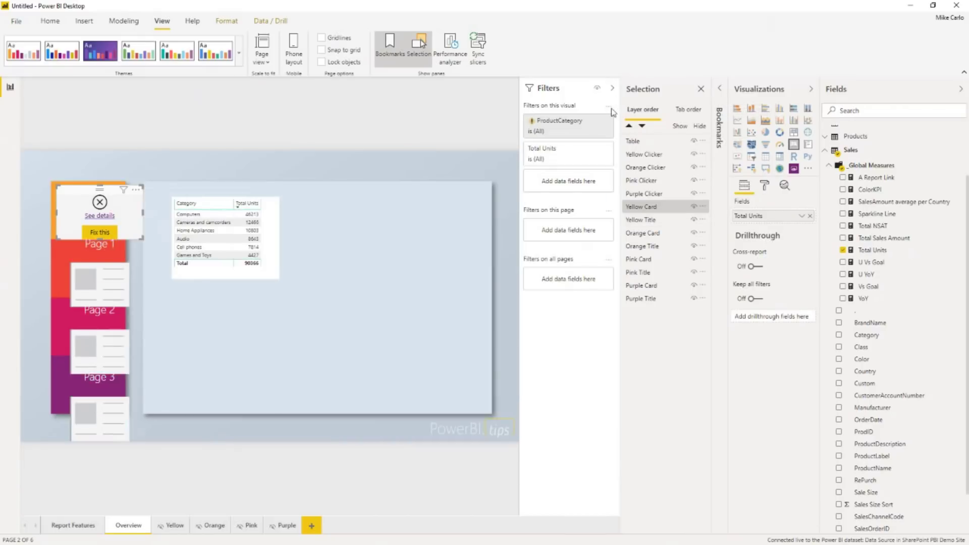
left_click(593, 120)
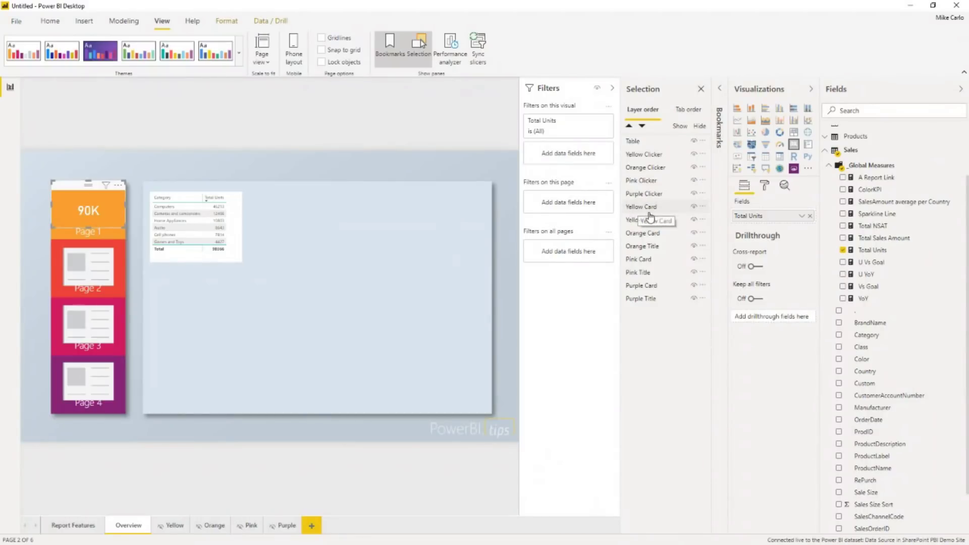
- Add Category as a visual-level filter on the Yellow Card and limit it to Computers
left_click(648, 210)
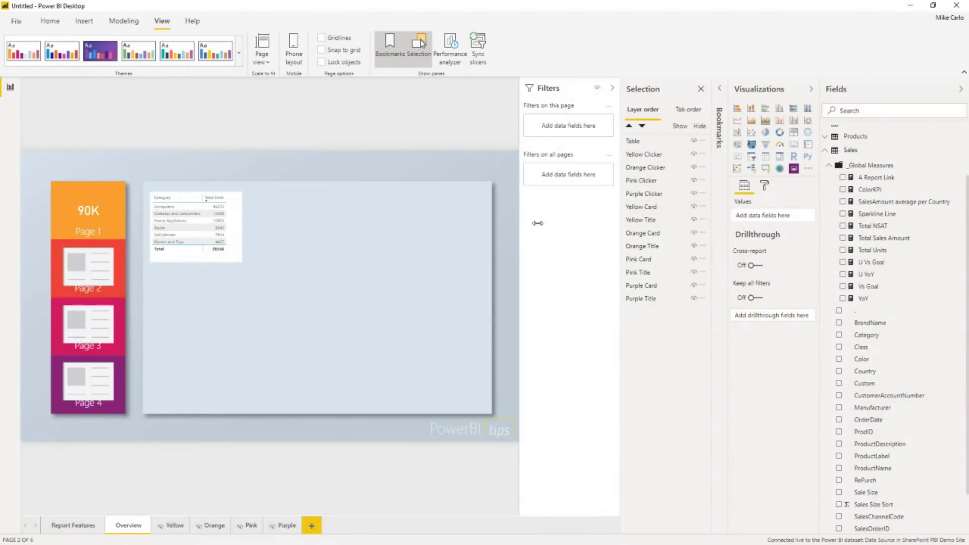
left_click_drag(861, 336, 679, 313)
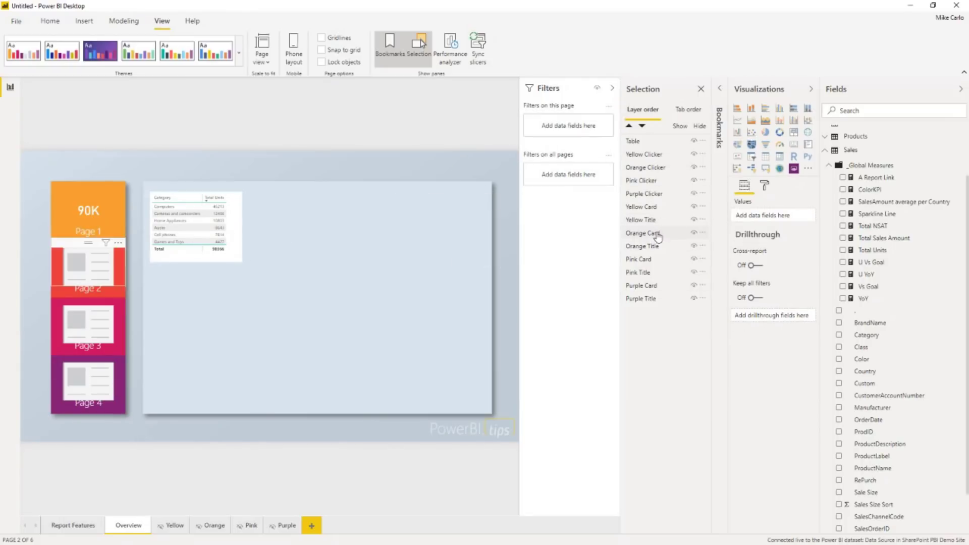
left_click(643, 208)
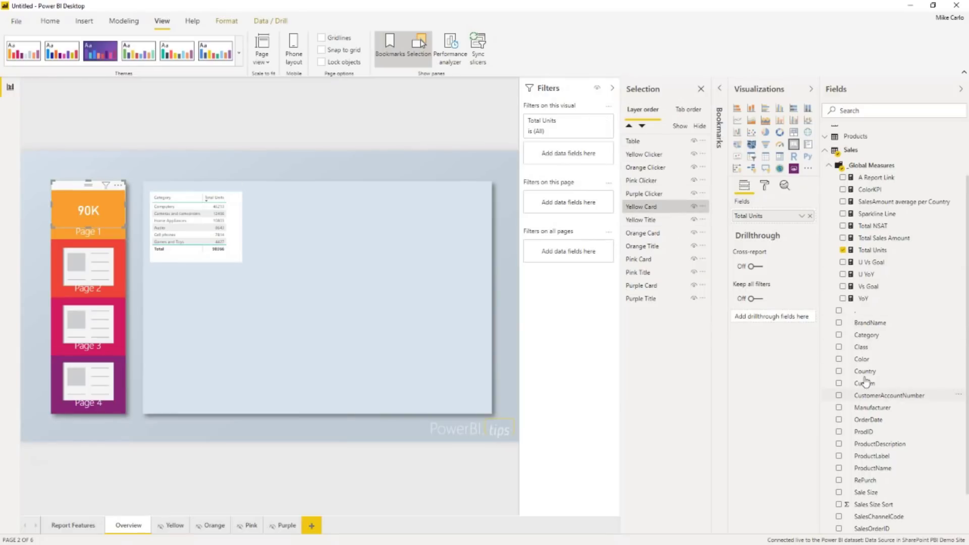
left_click_drag(865, 335, 570, 160)
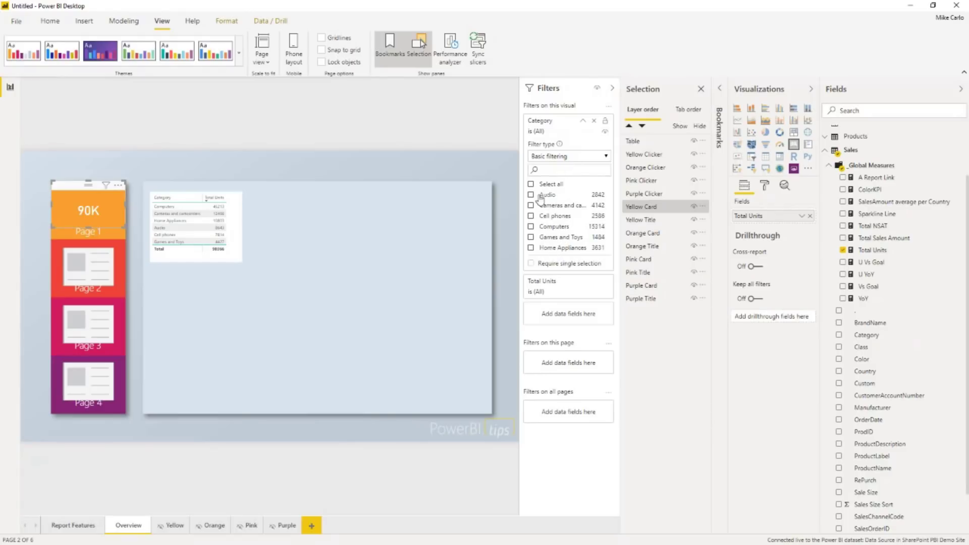
left_click(531, 227)
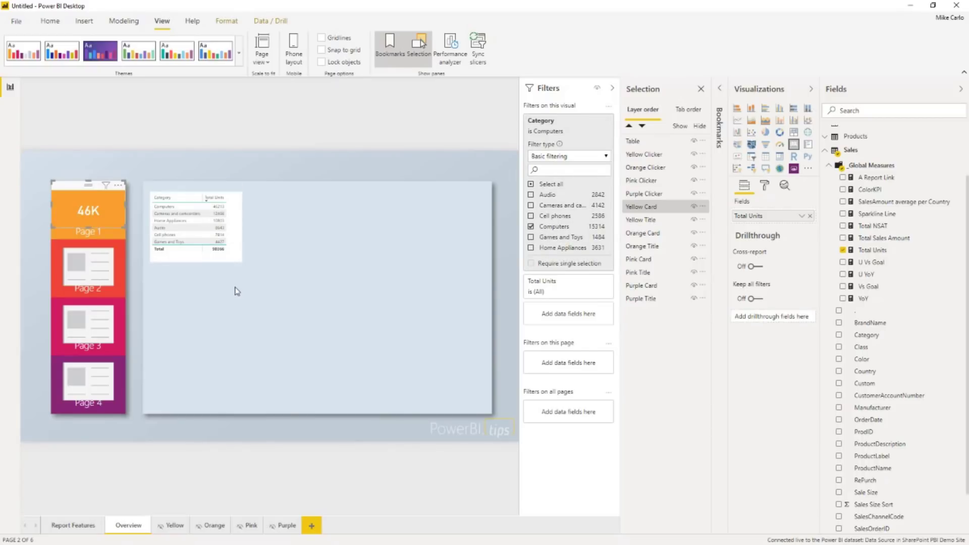
- Replace the Yellow Title text with Computers
left_click(650, 220)
left_click(99, 232)
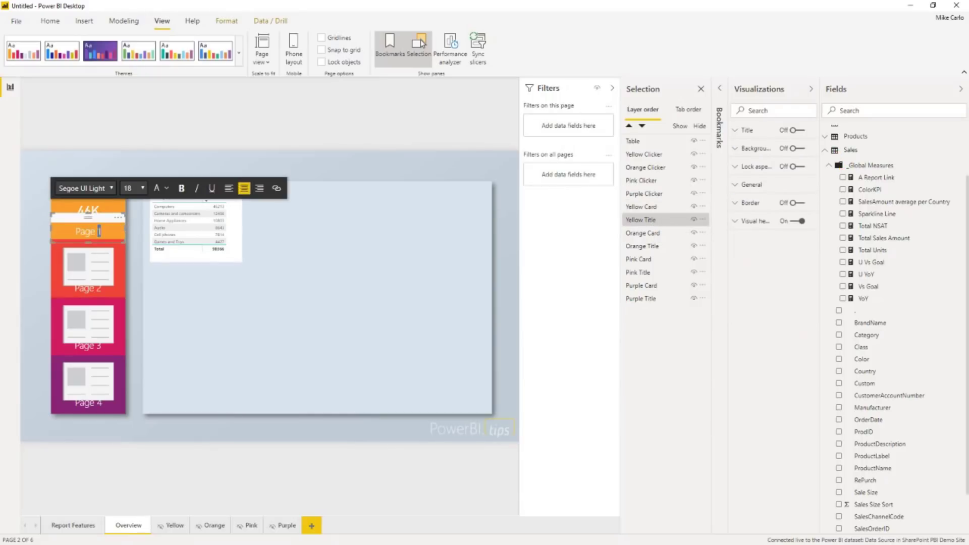
triple_click(98, 231)
type("Computers")
left_click(155, 107)
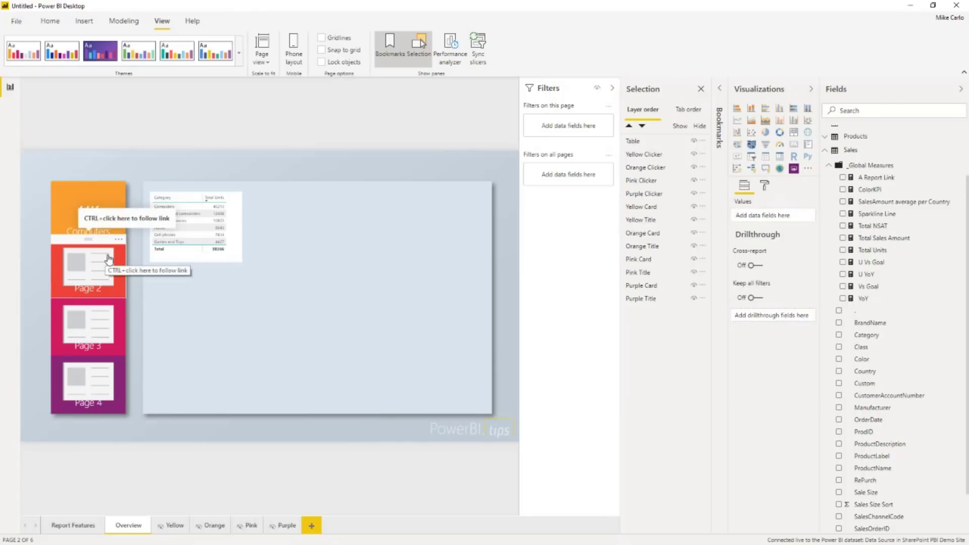
- Show Total Units on the Orange Card and replace its ProductCategory filter with a Category filter set to Cameras and camcorders
left_click(663, 238)
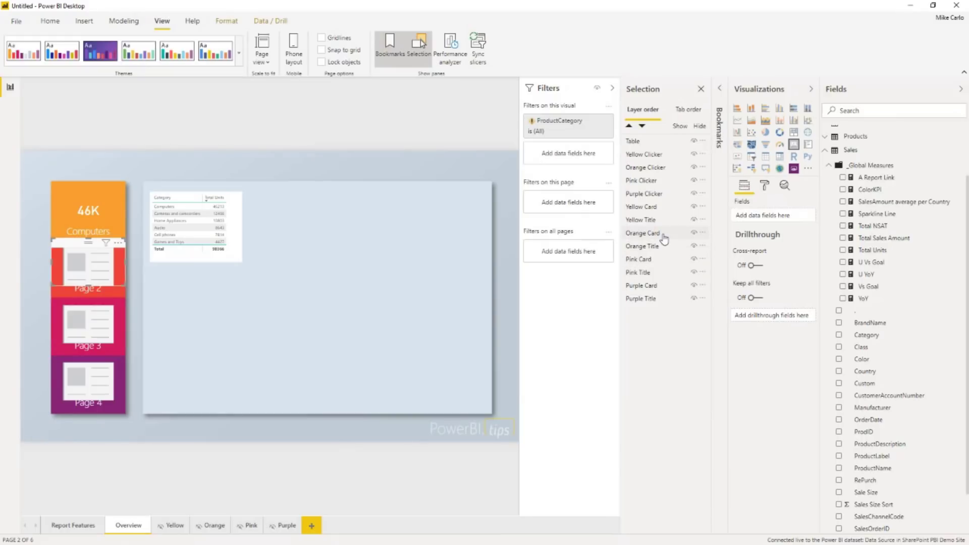
left_click(596, 123)
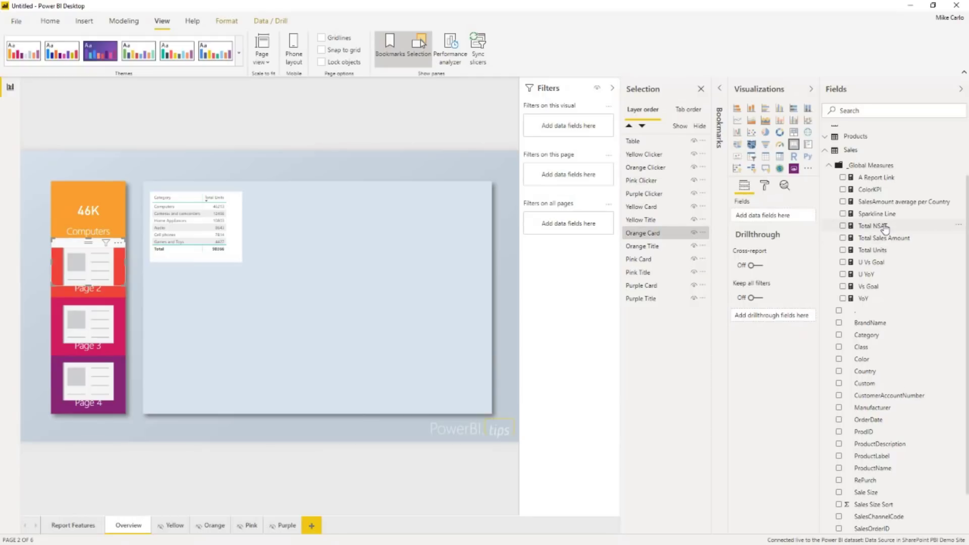
left_click_drag(826, 251, 772, 222)
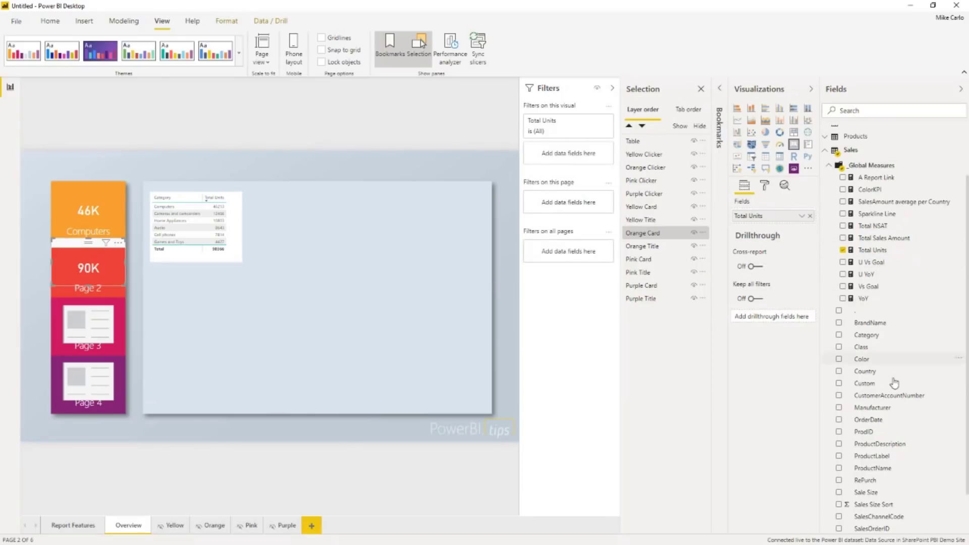
left_click_drag(868, 335, 590, 163)
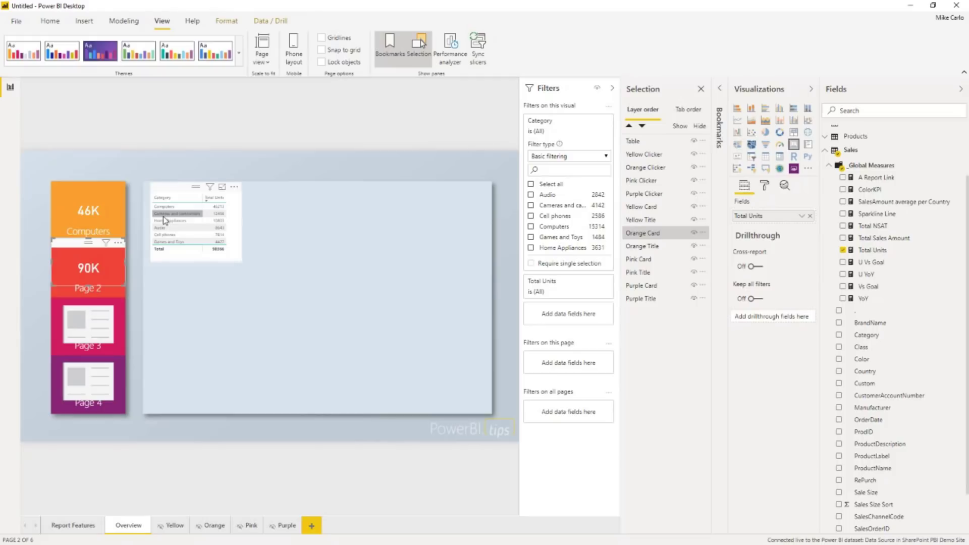
left_click(554, 209)
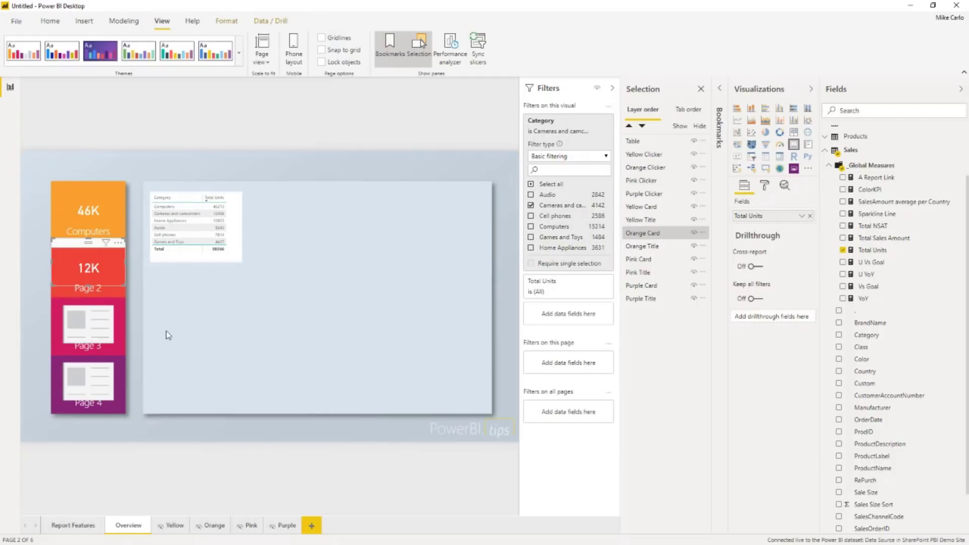
- Replace the Orange Title text with Camera
left_click(671, 248)
double_click(85, 288)
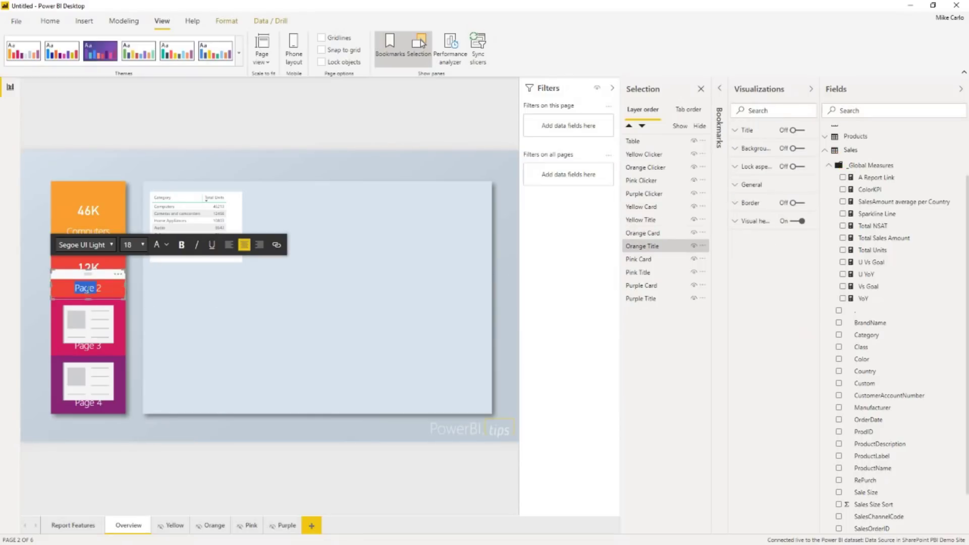
key("End")
key("BackSpace")
key("ctrl+z")
key("ctrl+a")
type("Cameras")
key("BackSpace")
key("BackSpace")
key("BackSpace")
type("a")
left_click(172, 320)
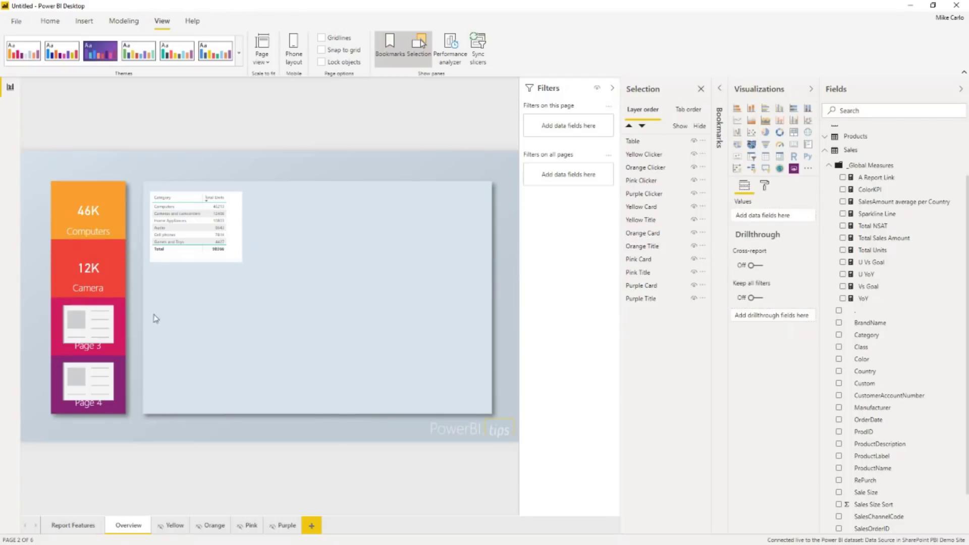
- Change the Orange Title wording to the plural Cameras
left_click(92, 292)
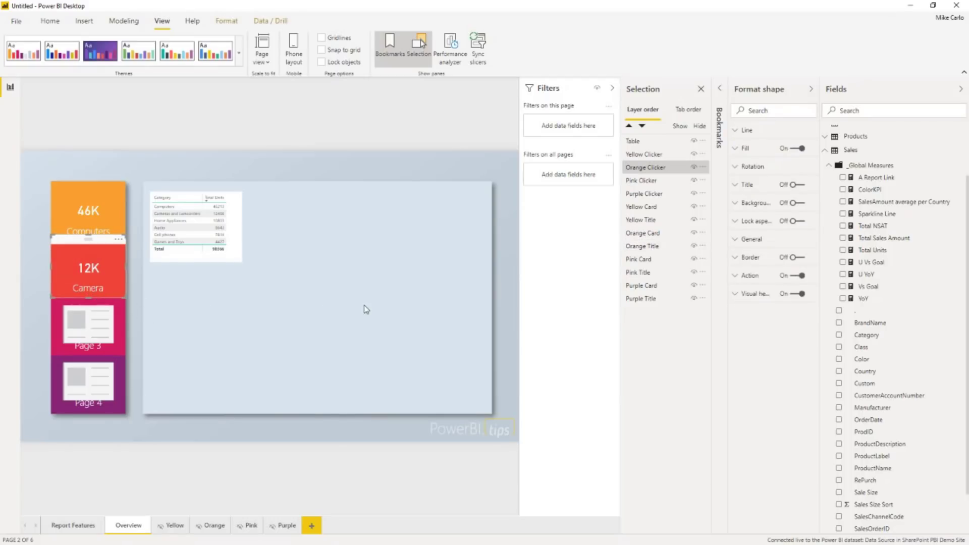
left_click(651, 248)
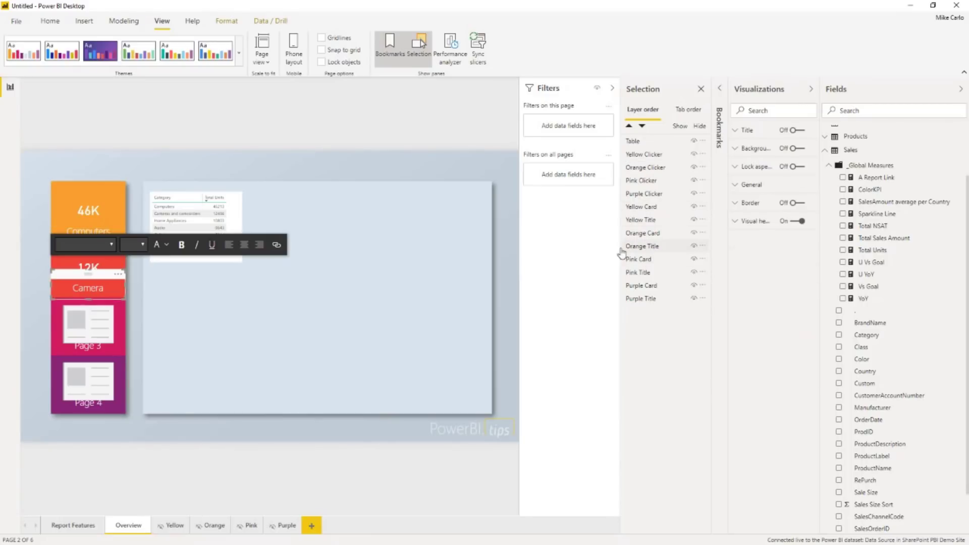
left_click(108, 288)
type("s")
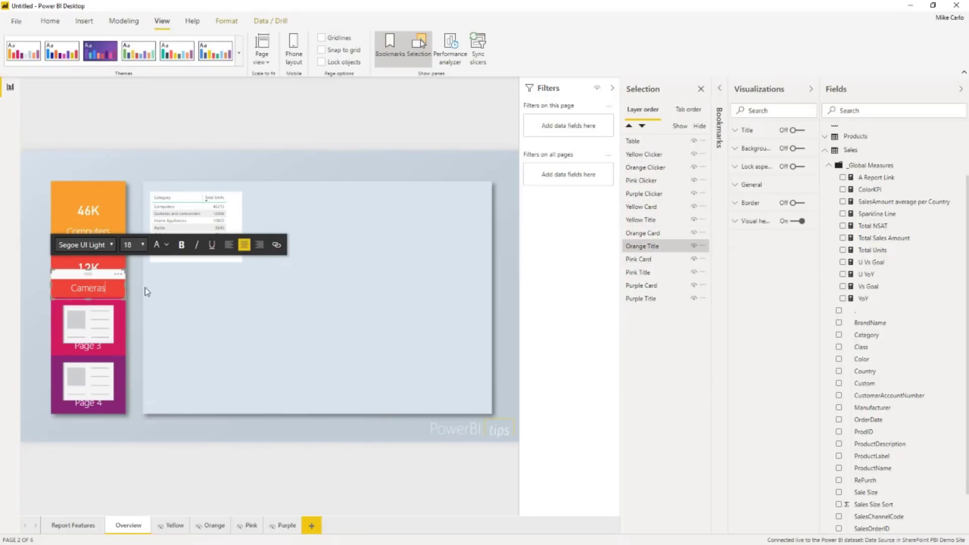
left_click(220, 328)
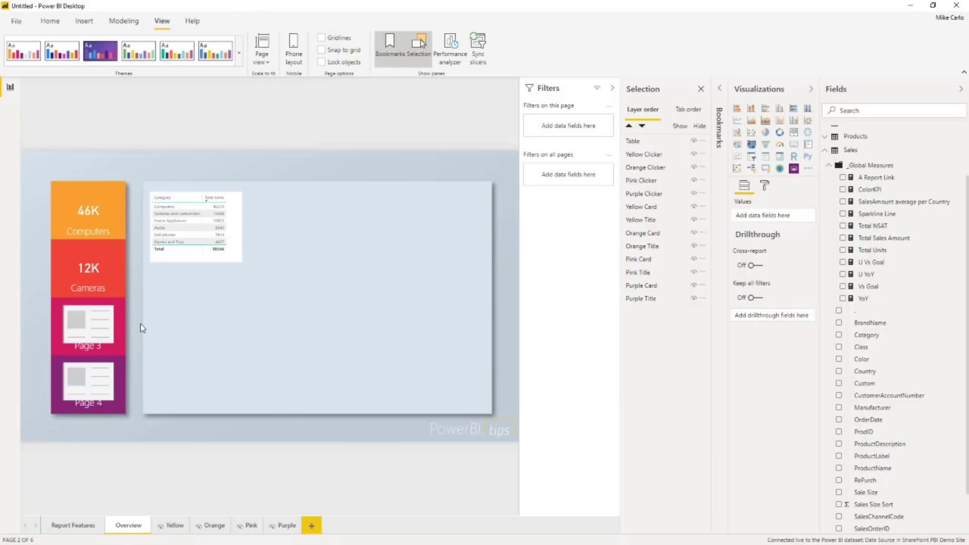
- Add Total Units to the Pink Card and filter the card's Category to Home Appliances
left_click(639, 260)
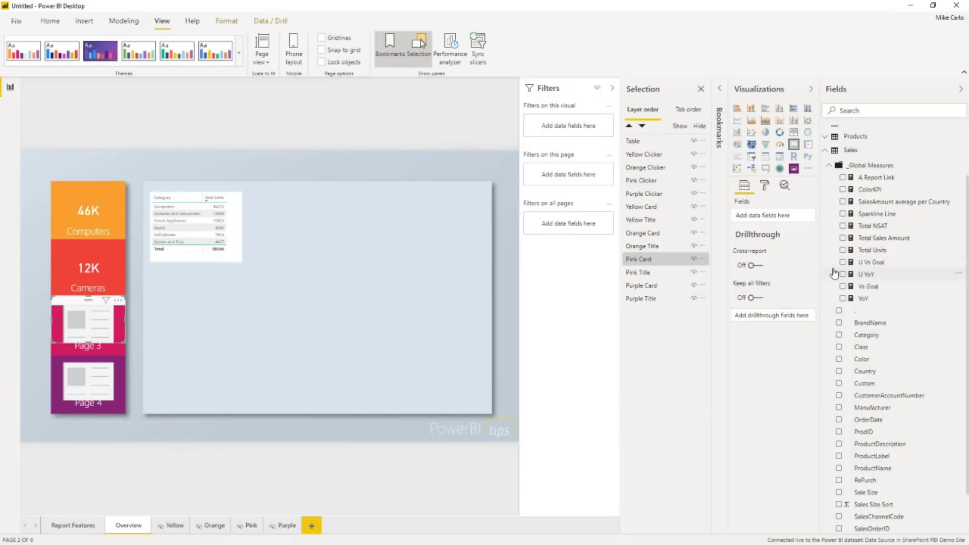
left_click_drag(878, 254, 759, 218)
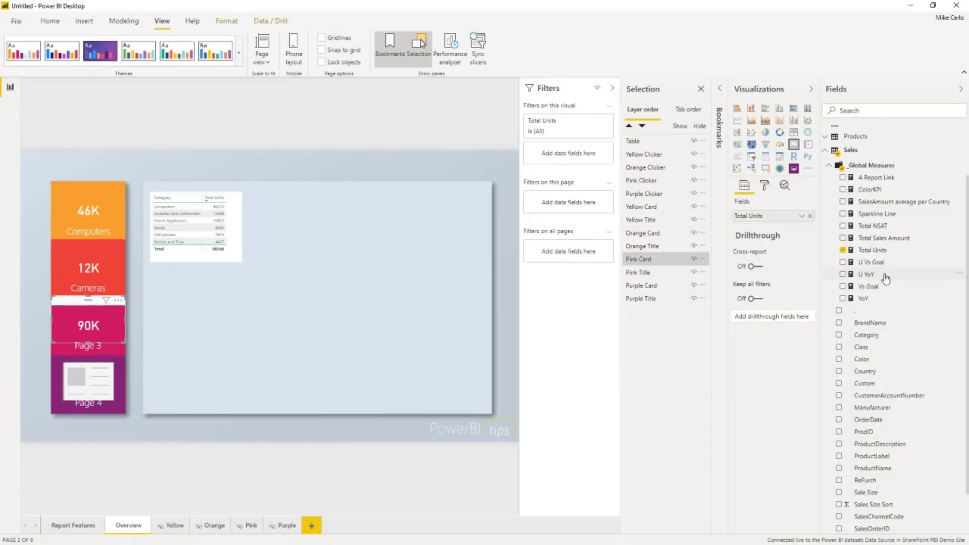
left_click_drag(866, 337, 585, 165)
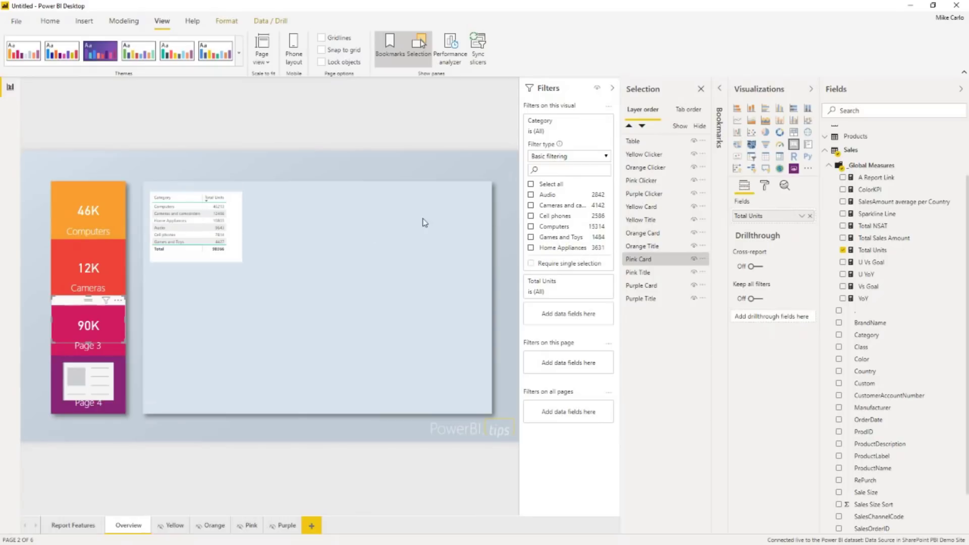
left_click(530, 247)
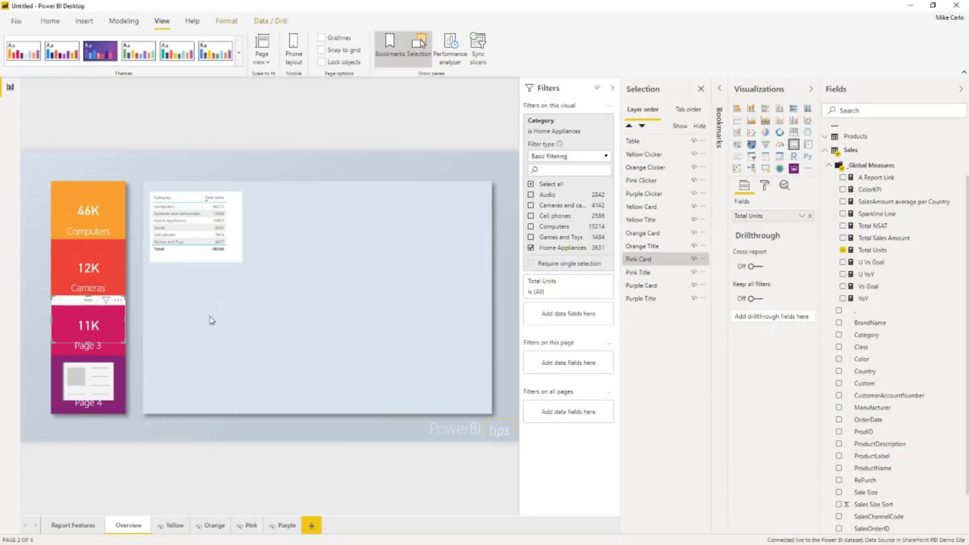
- Replace the Pink Title text with Home Appl
left_click(646, 276)
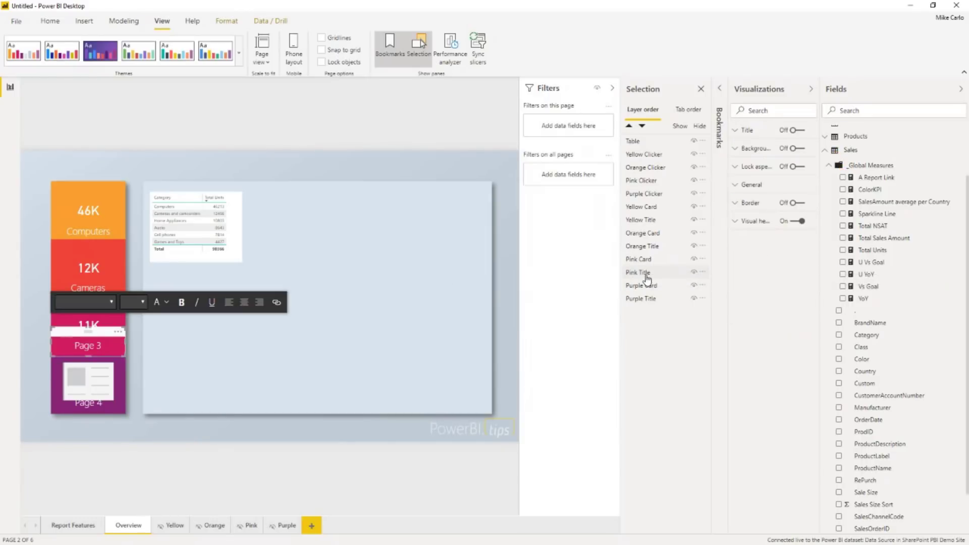
left_click(85, 346)
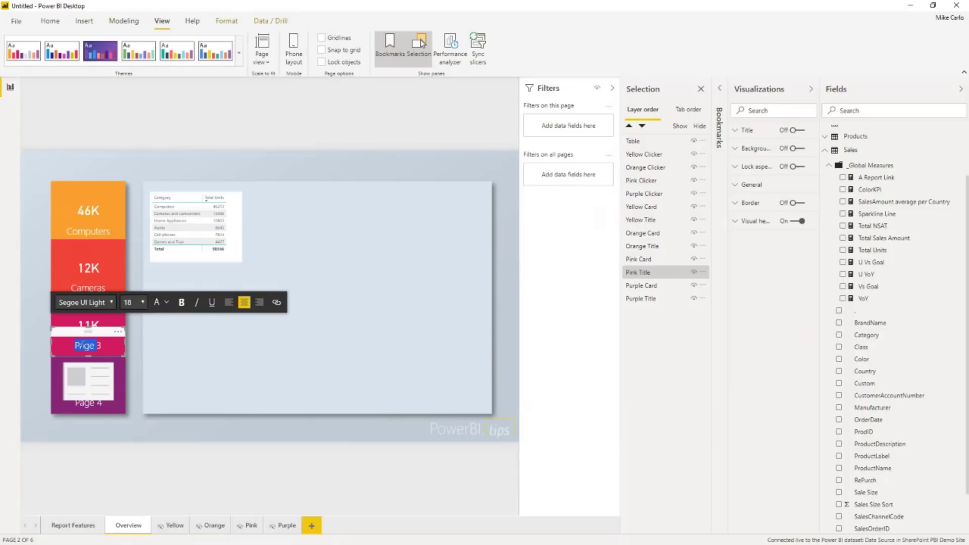
type("Home Appl.")
left_click(241, 372)
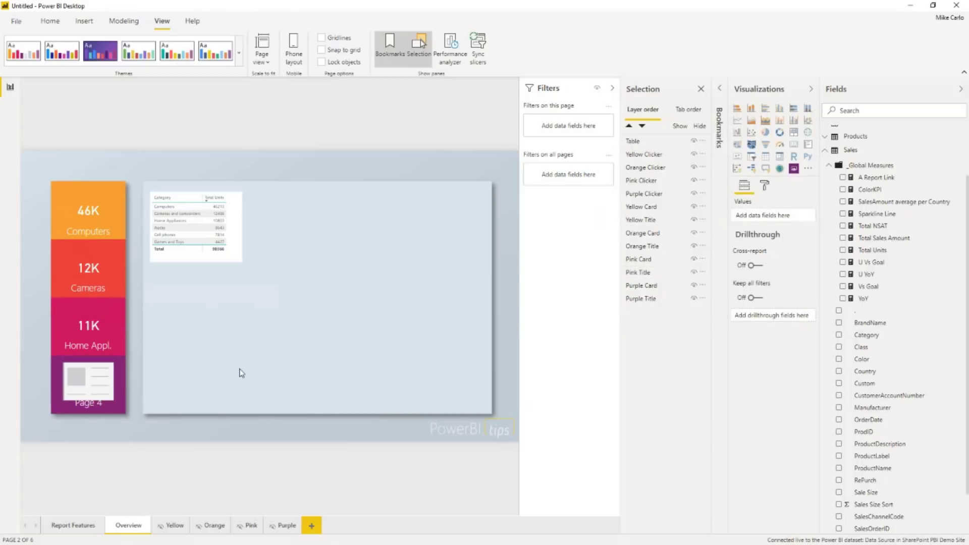
- Follow the Computers tile's link to the Yellow page and return to the Overview page
left_click(106, 218, "ctrl")
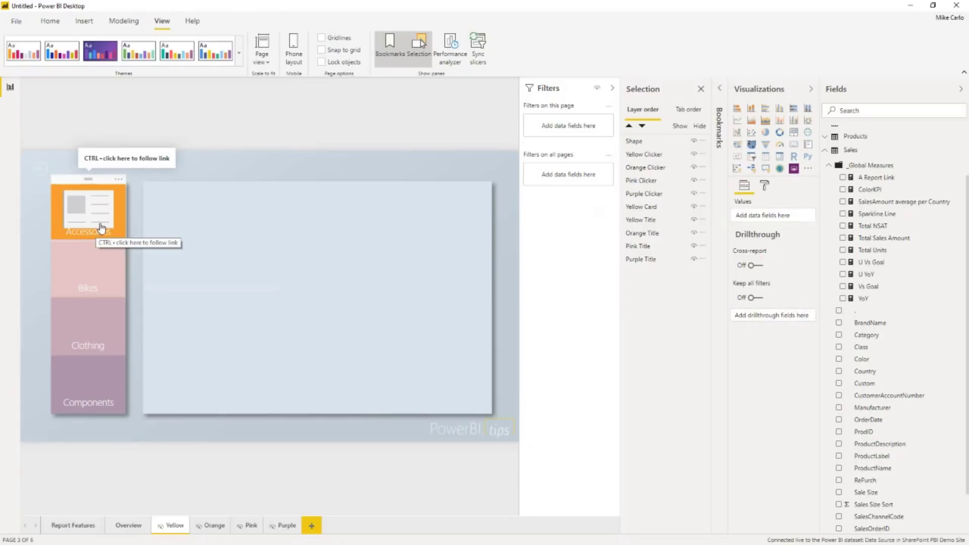
left_click(129, 526)
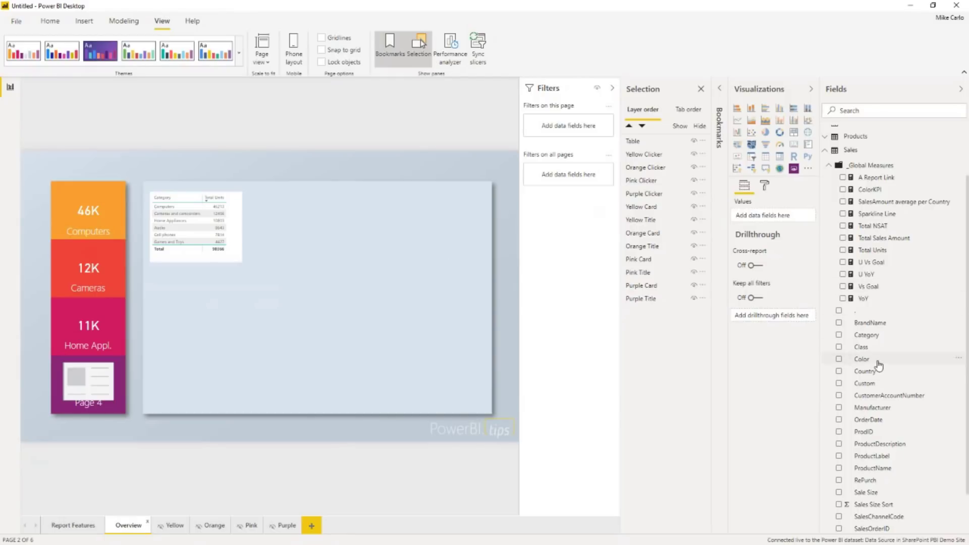
- Create a map of Total Units by Country on the Overview page, enlarge it and place it below the Category table
left_click_drag(865, 372, 351, 314)
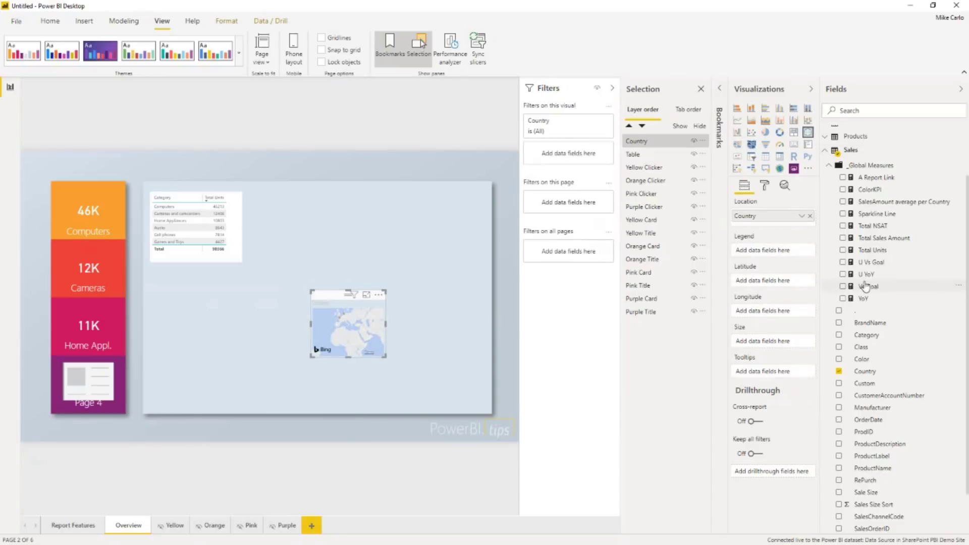
left_click_drag(875, 250, 479, 403)
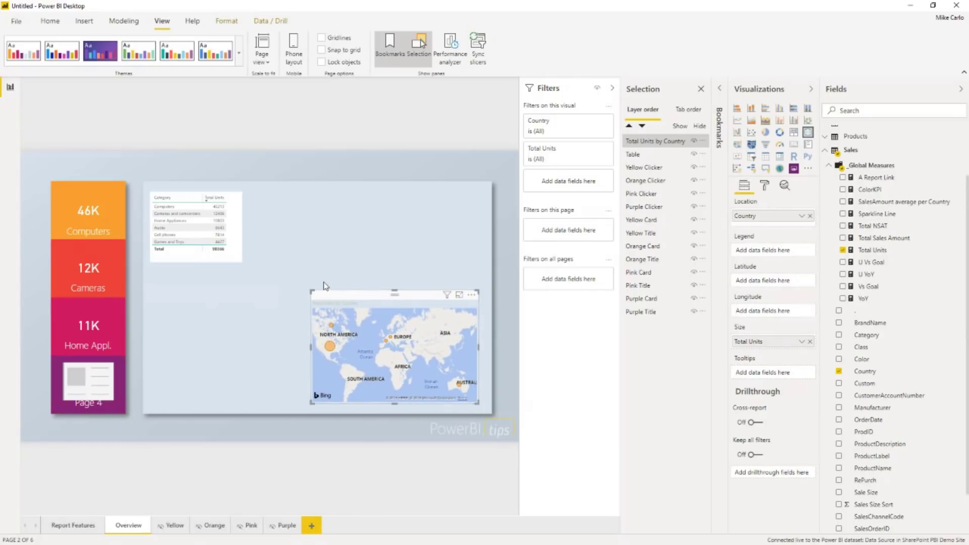
left_click_drag(324, 293, 176, 290)
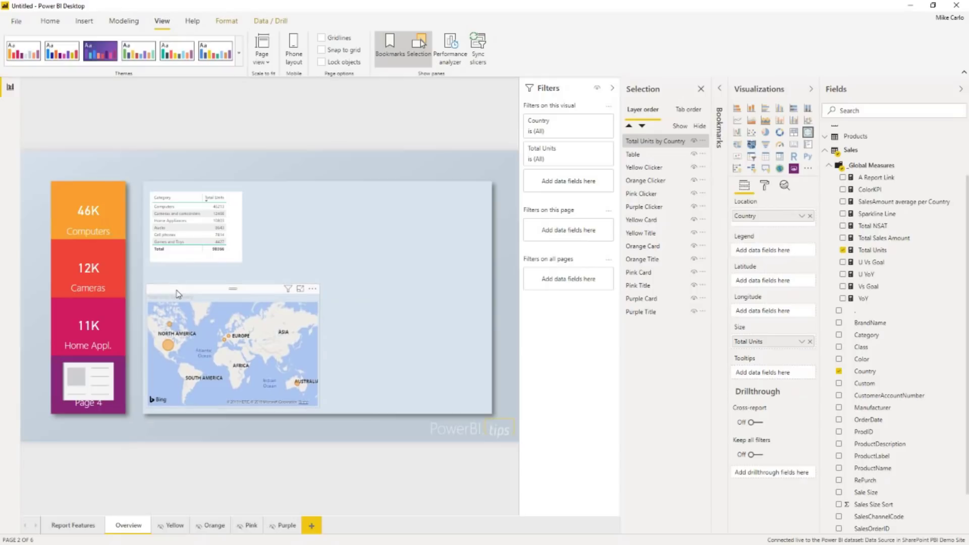
left_click(204, 266)
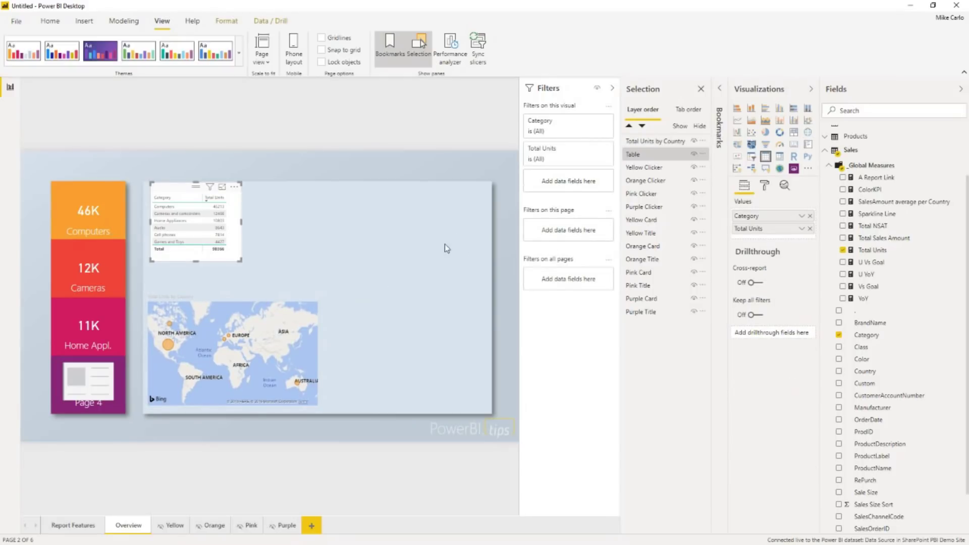
- Change the Category table to a line chart, widen it and remove Category from its axis
left_click(737, 121)
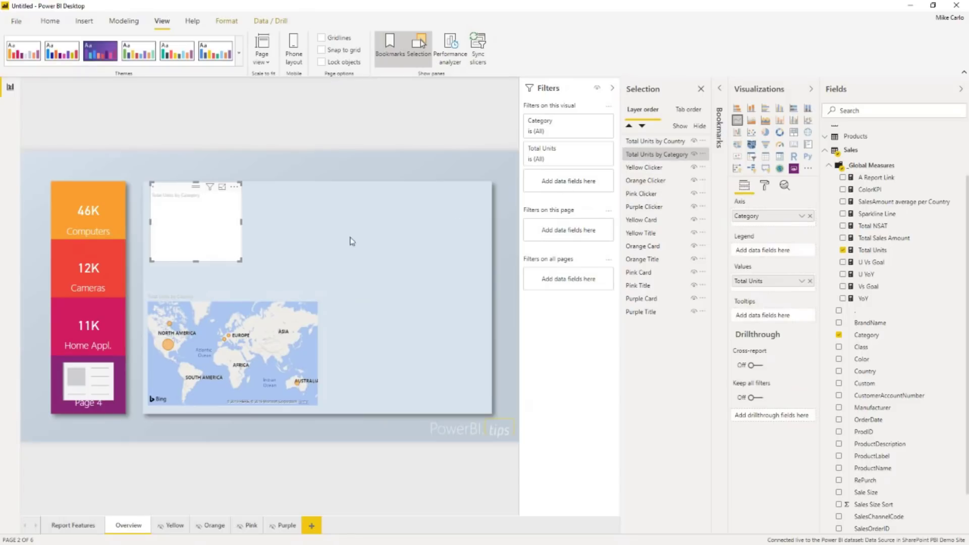
left_click_drag(240, 261, 328, 264)
left_click(810, 216)
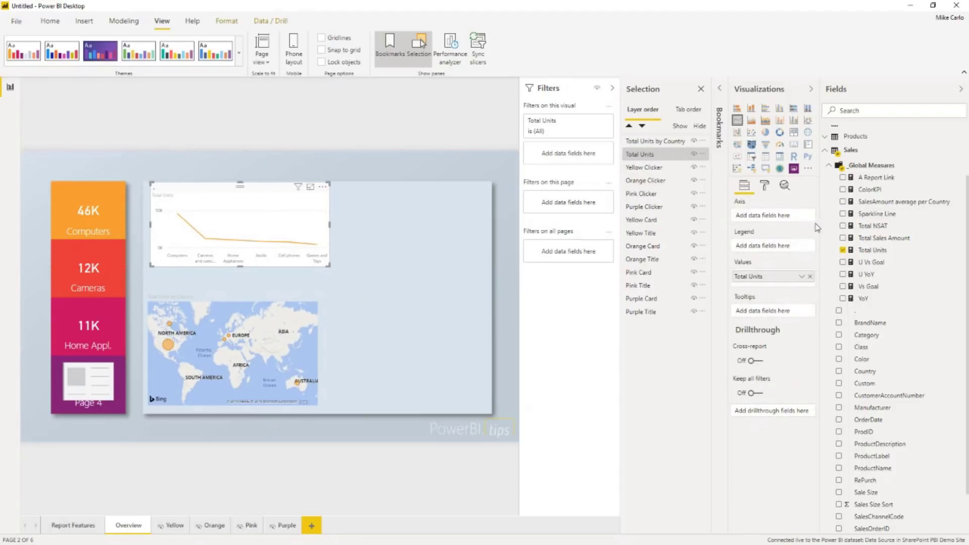
- Change the Total Units line chart to a stacked column chart, put SalesOrderID on its axis and widen it
scroll(867, 383, "down", 1)
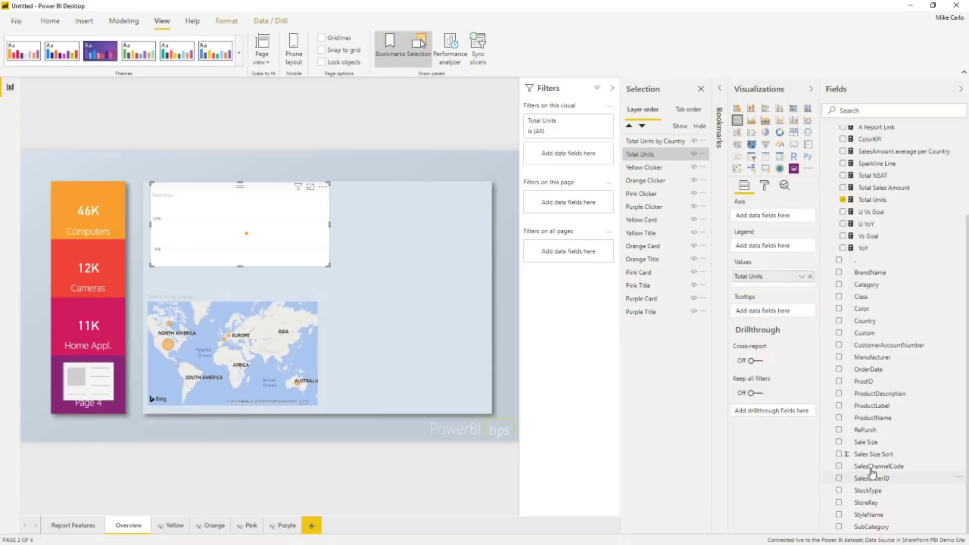
left_click(751, 108)
left_click_drag(876, 478, 788, 216)
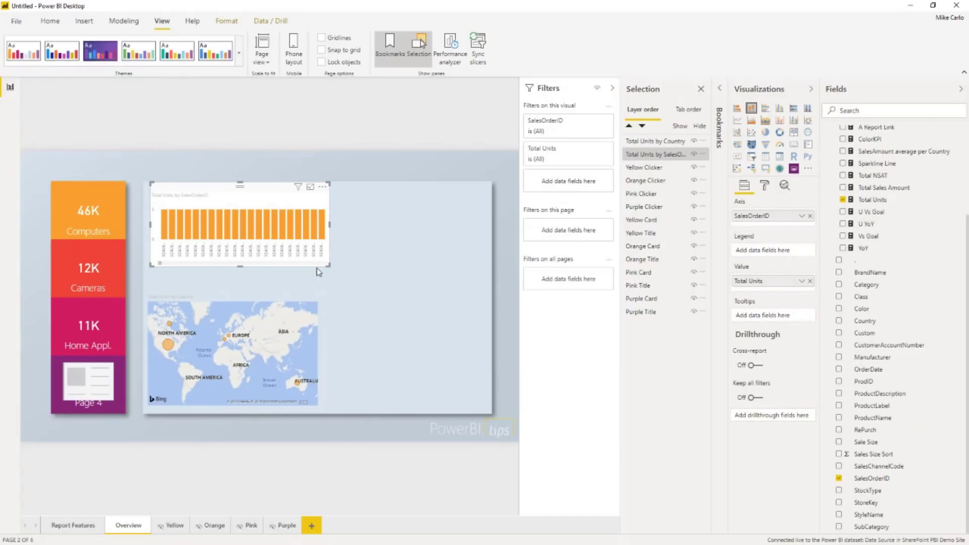
left_click_drag(327, 262, 465, 275)
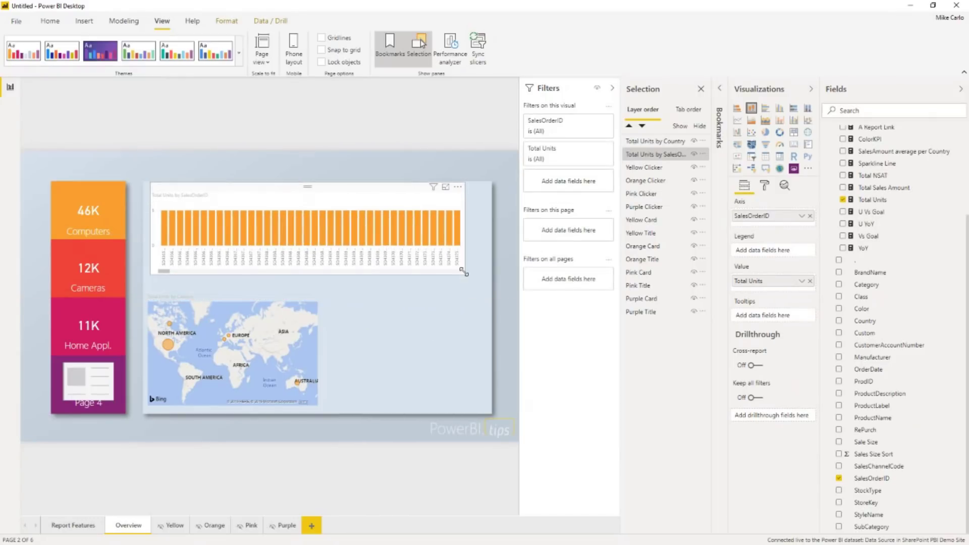
- Replace SalesOrderID with ProductName on the column chart's axis and enlarge the chart to span the content area above the map
left_click(839, 478)
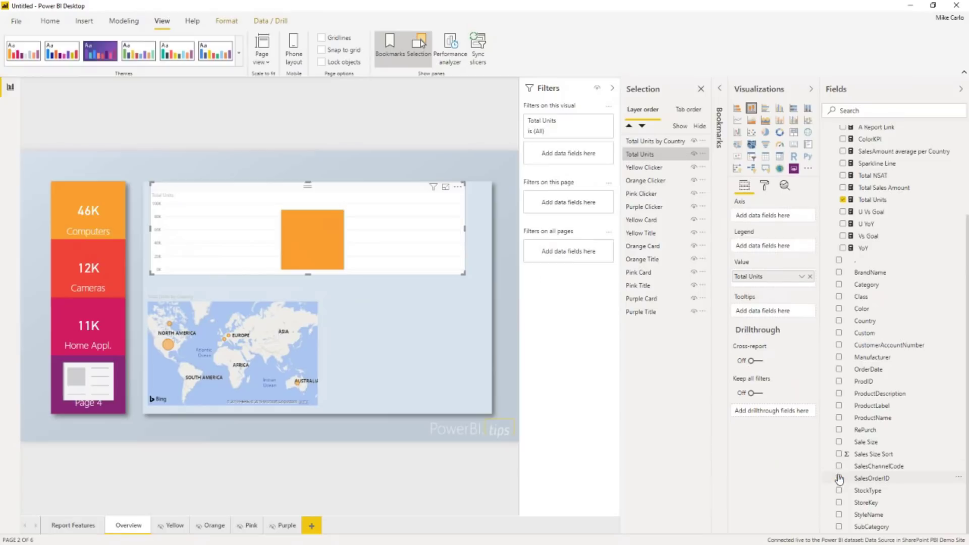
left_click(839, 417)
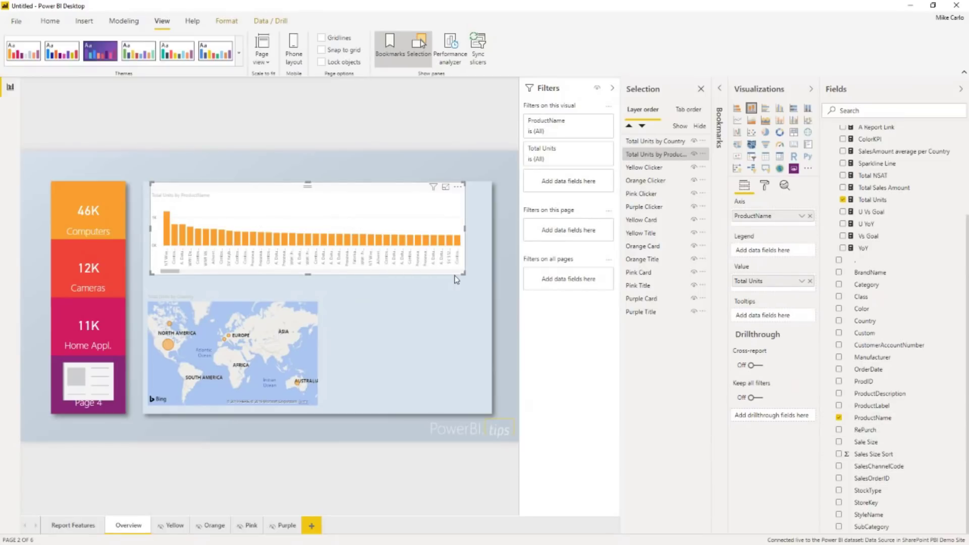
left_click_drag(465, 275, 487, 293)
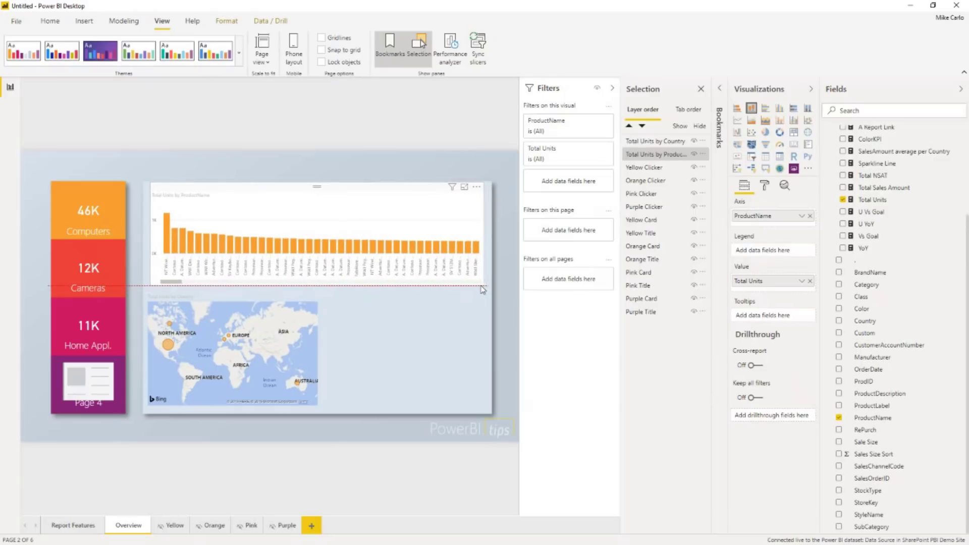
- Add a Category slicer beside the map, below the column chart
left_click(416, 329)
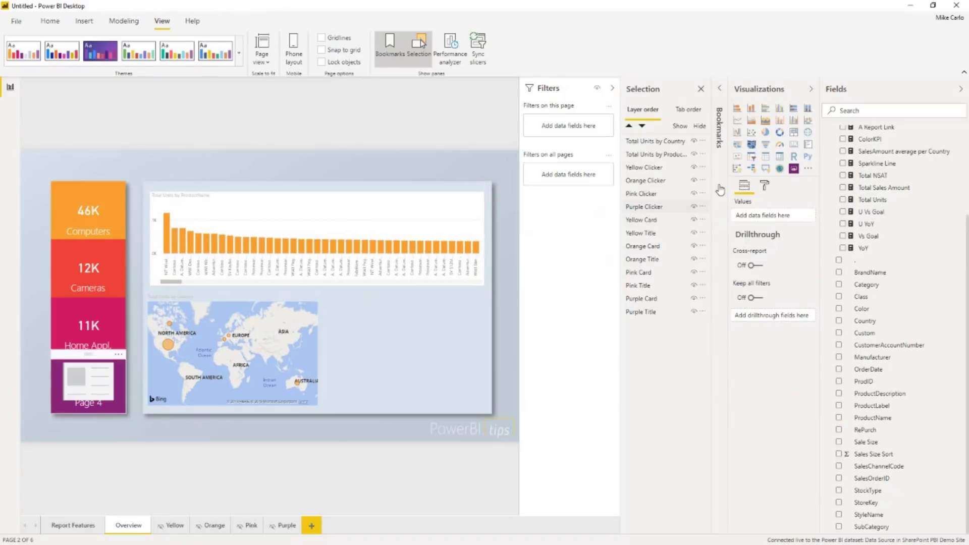
left_click(752, 157)
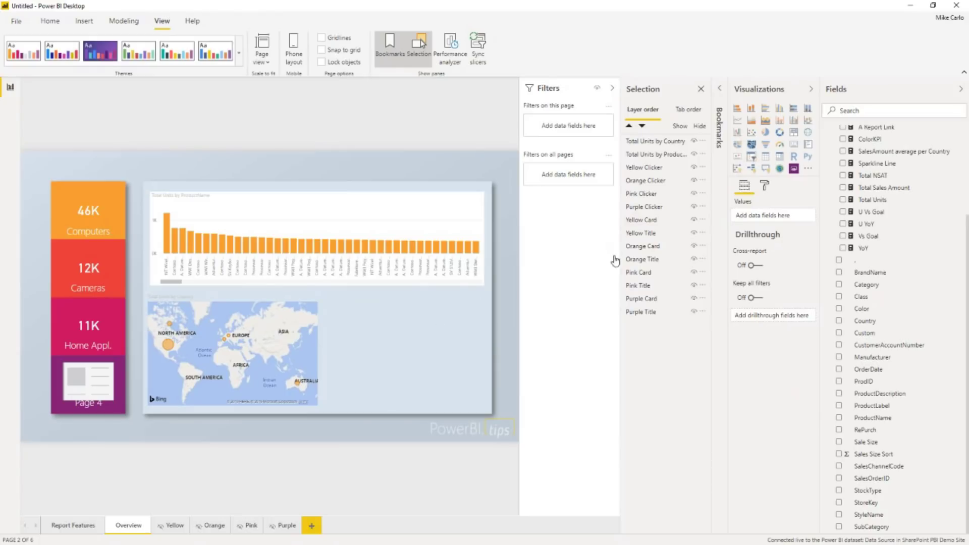
left_click_drag(322, 285, 335, 304)
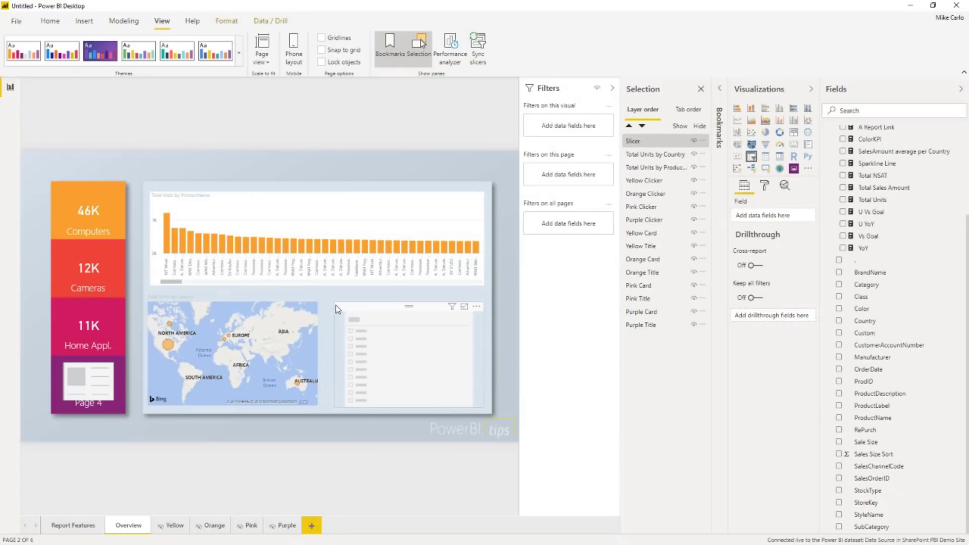
left_click_drag(866, 285, 449, 346)
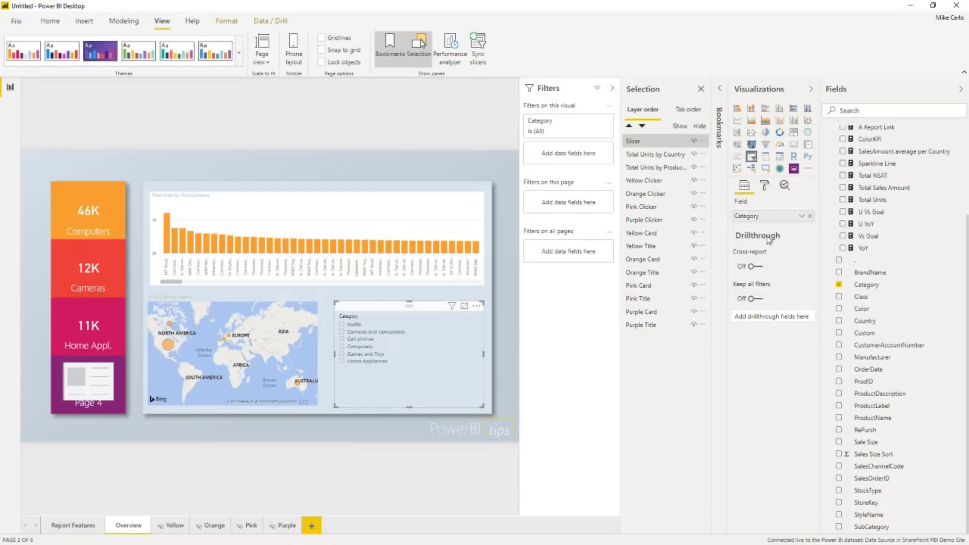
- Turn on the Category slicer's background and set its transparency to 0%
left_click(764, 188)
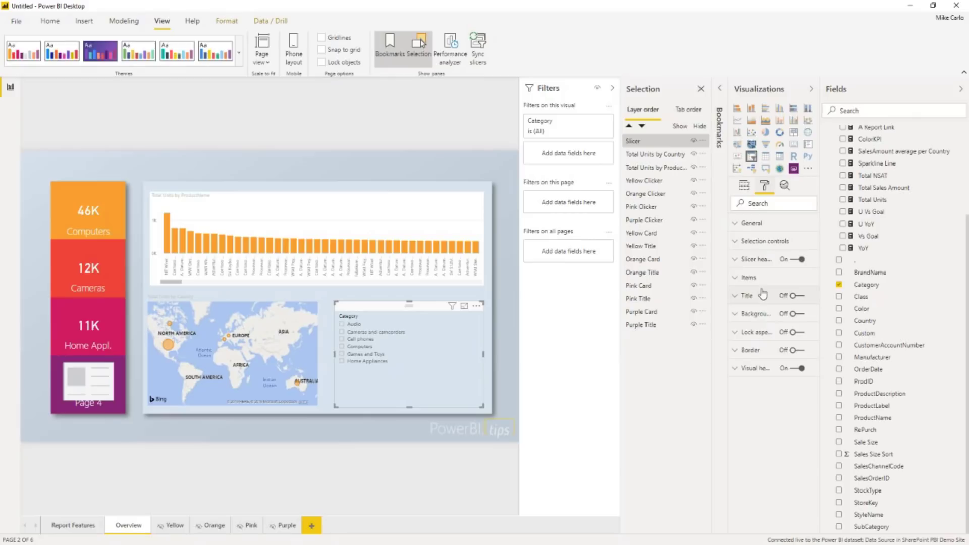
left_click(794, 314)
left_click(753, 315)
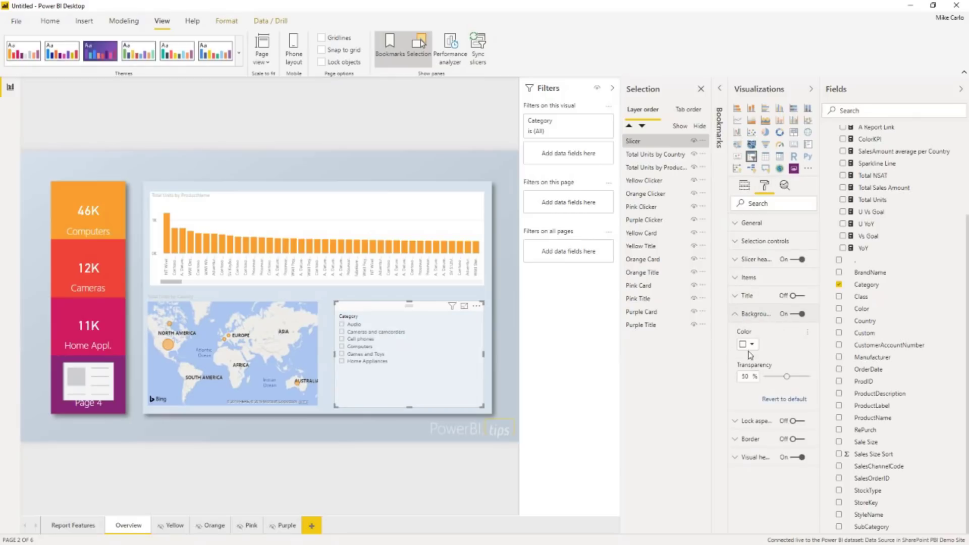
double_click(747, 379)
type("0")
key("Return")
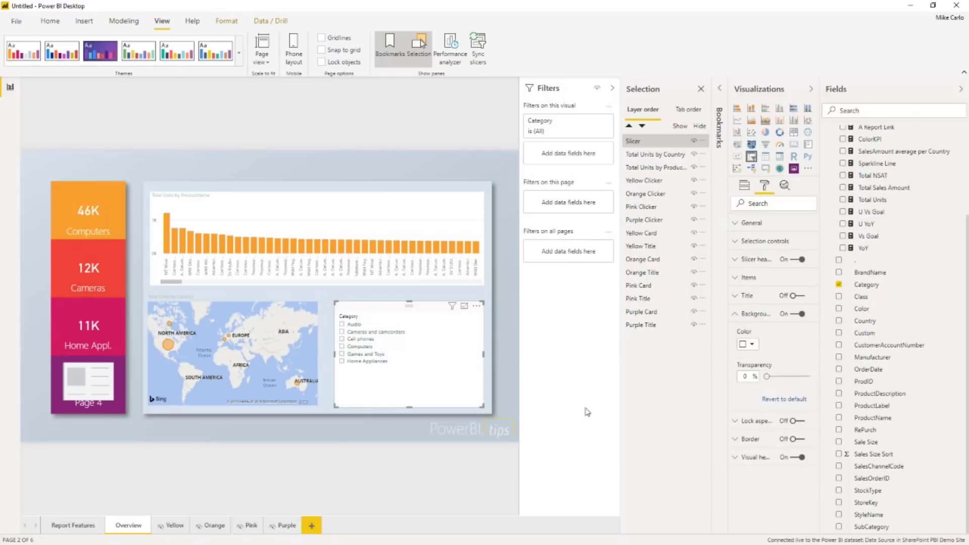
left_click(461, 457)
- Test the Category slicer with Computers, Cameras and camcorders, and Audio, and clear the selection
left_click(358, 346)
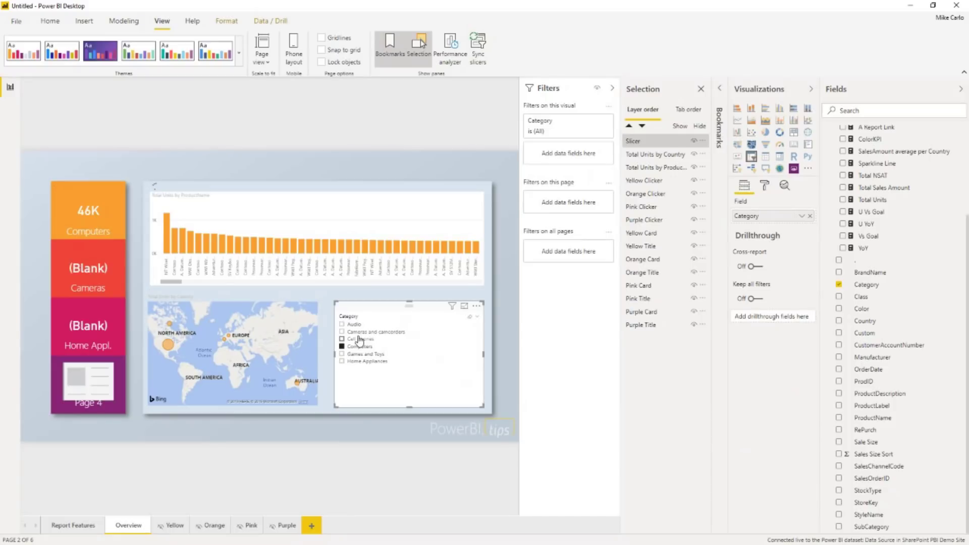
left_click(356, 332)
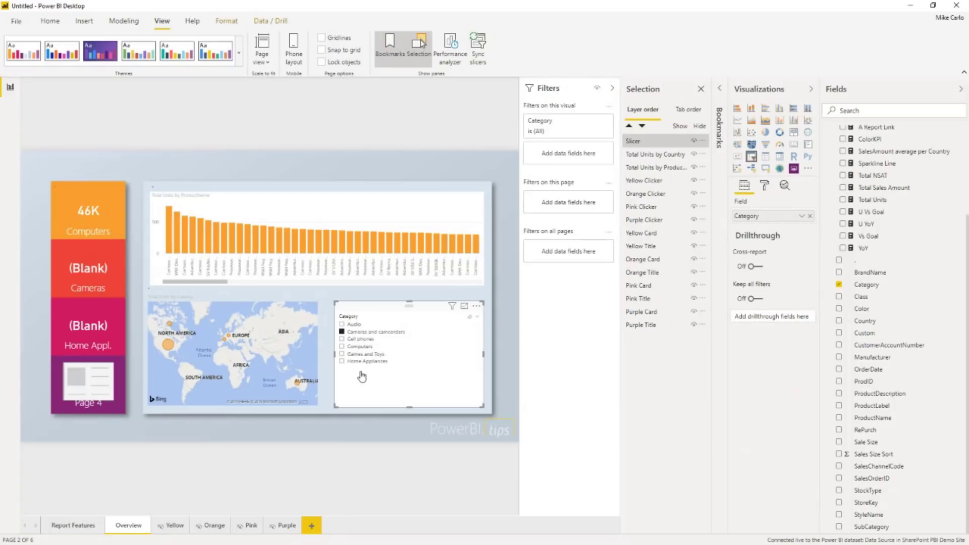
left_click(354, 324)
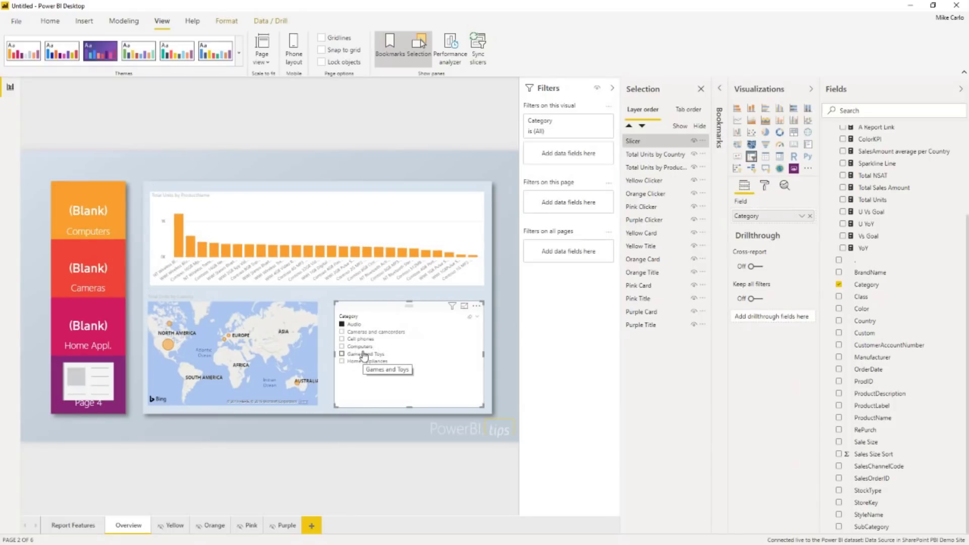
left_click(354, 326)
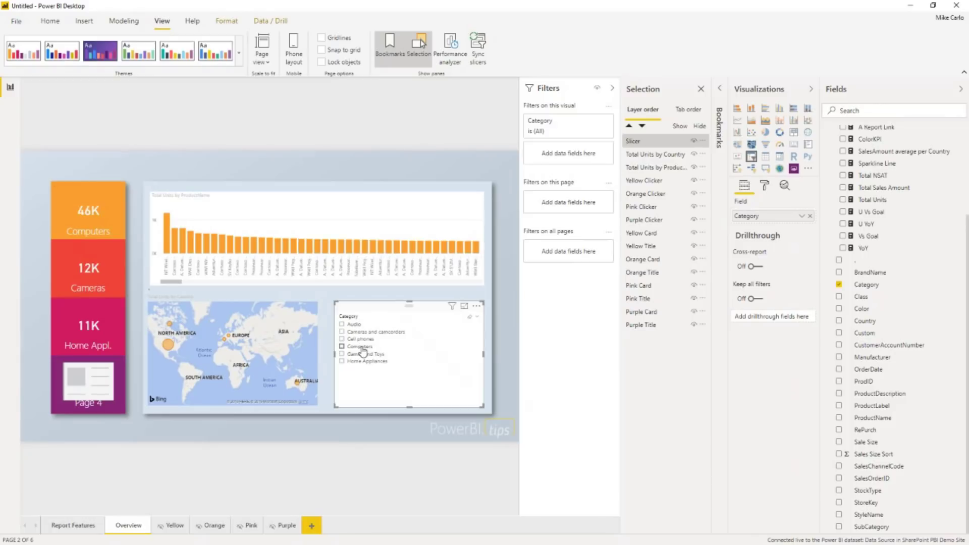
- Collapse the _Global Measures folder, remove Category from the slicer and add it back
scroll(863, 243, "up", 3)
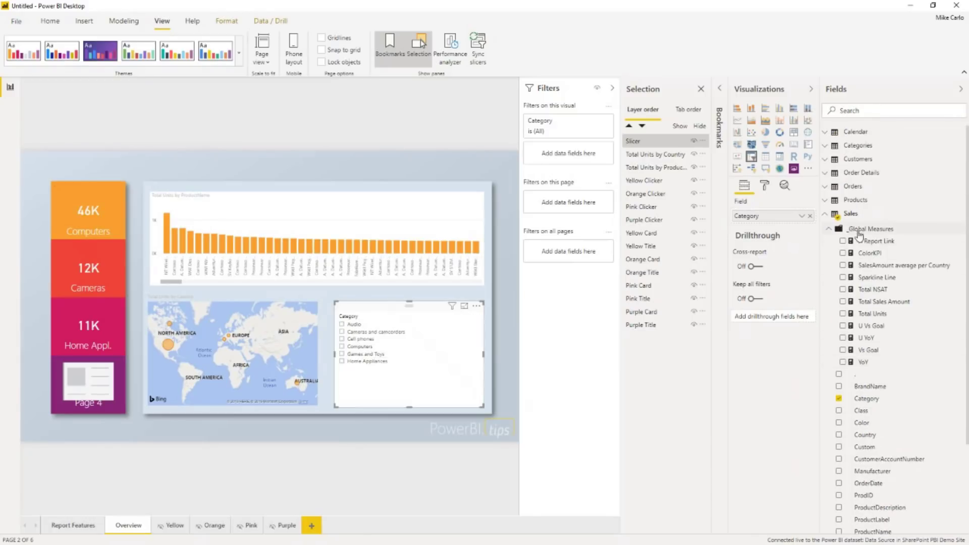
left_click(828, 230)
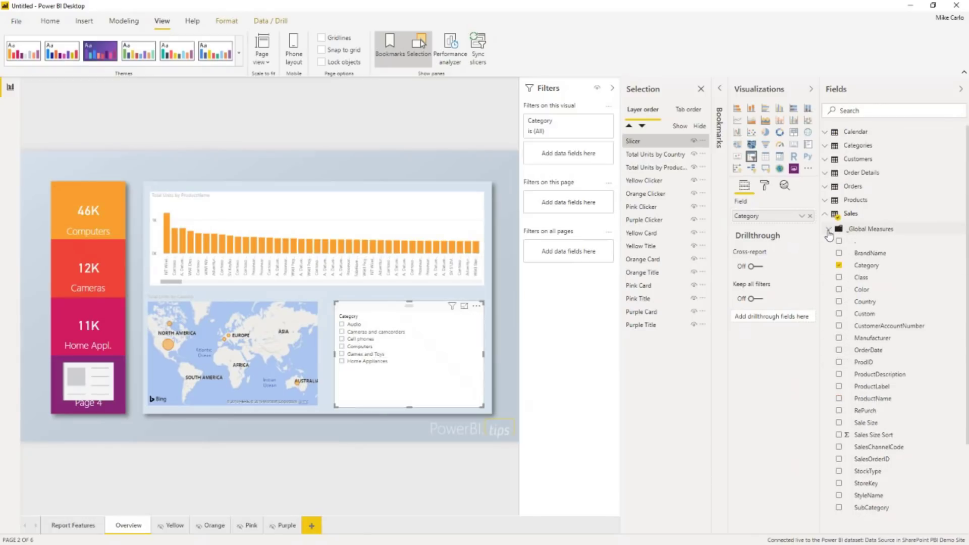
left_click(839, 266)
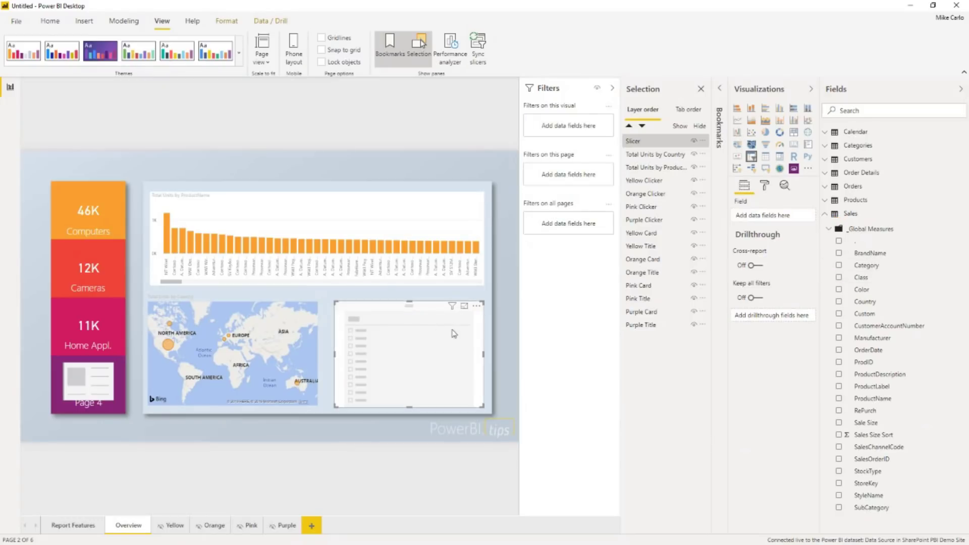
left_click(864, 268)
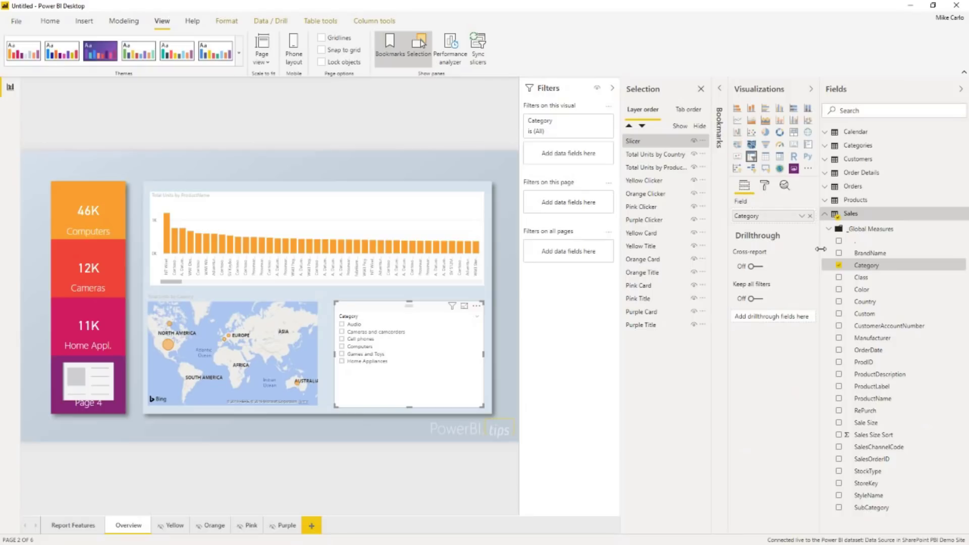
- Create a measure in the Sales table defined as Product Count = COUNT( Sales[ProductName] )
right_click(858, 216)
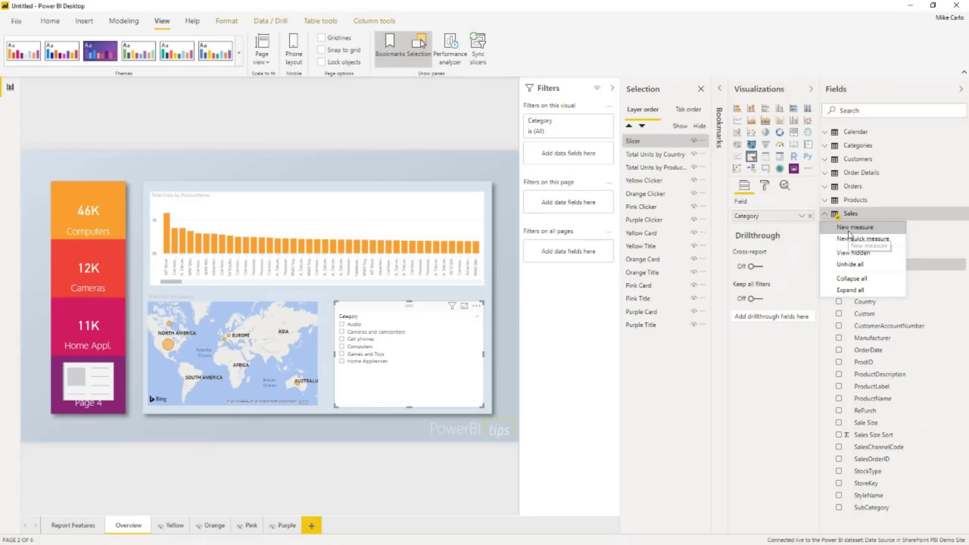
left_click(853, 252)
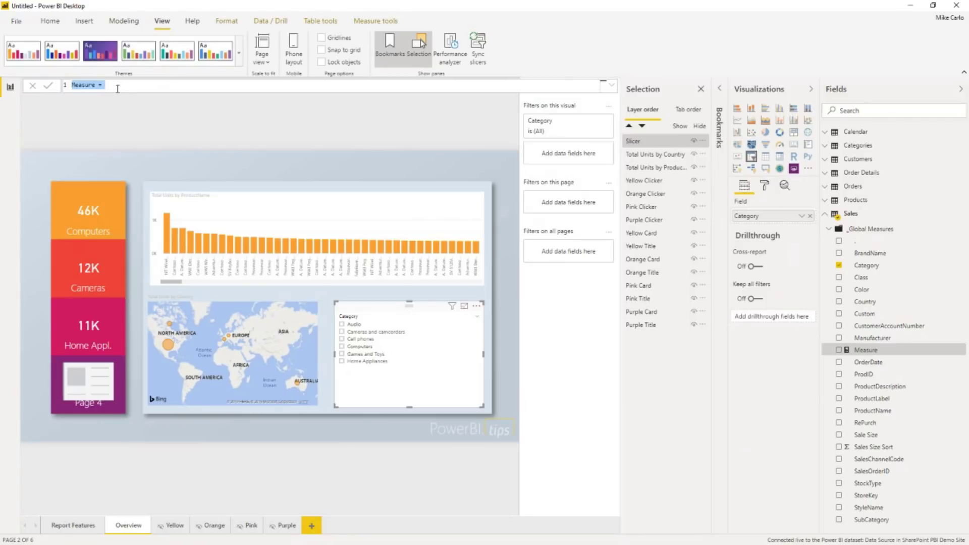
type("Co")
type("unt = COUNT")
key("Tab")
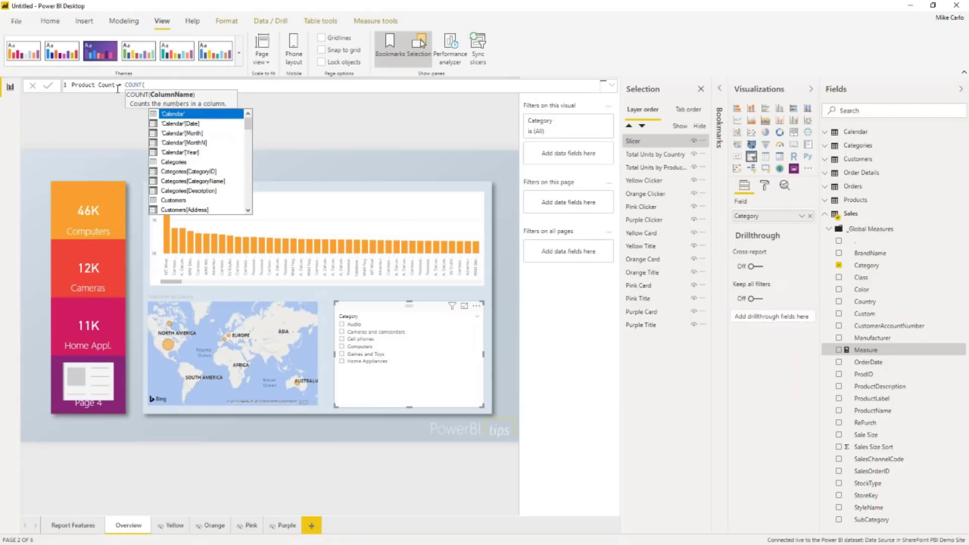
type("prod")
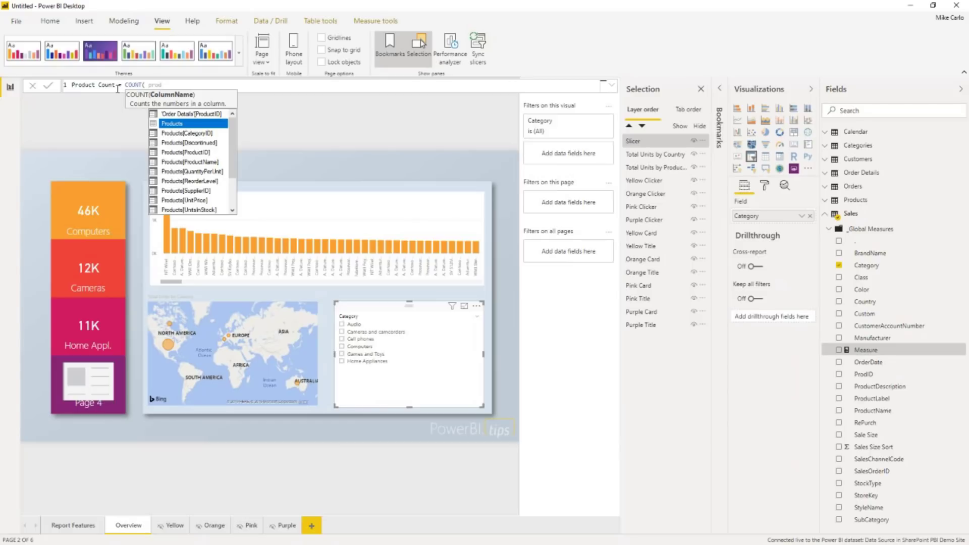
type("uc")
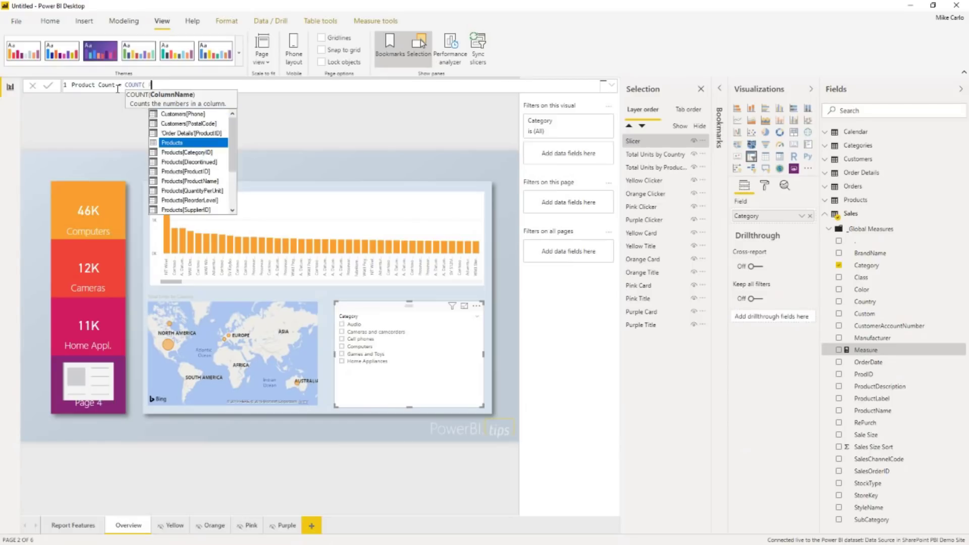
type("tname")
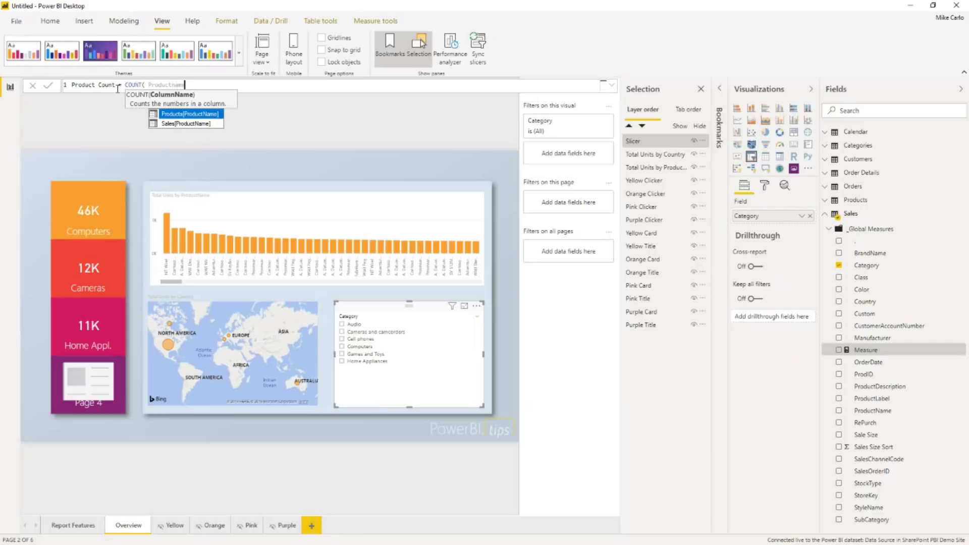
left_click(186, 124)
type(")")
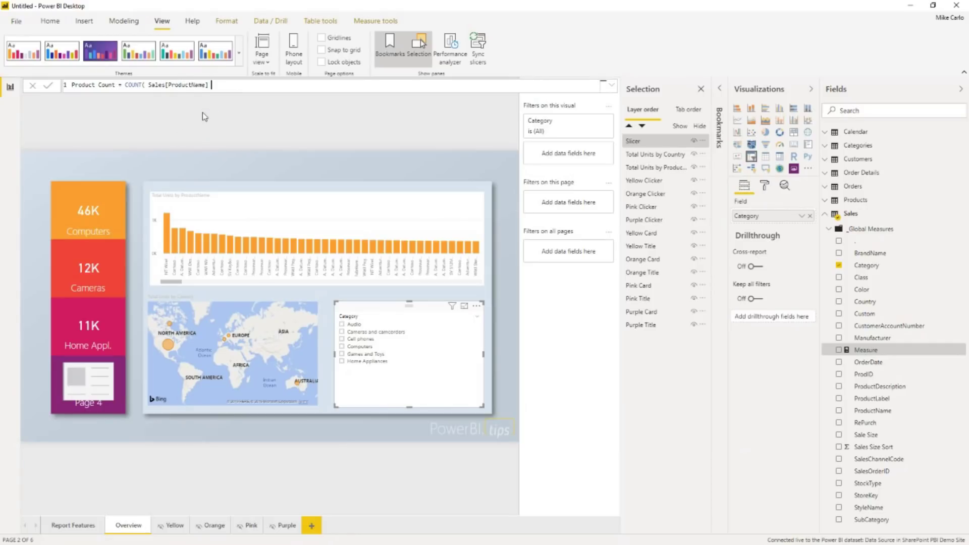
key("Return")
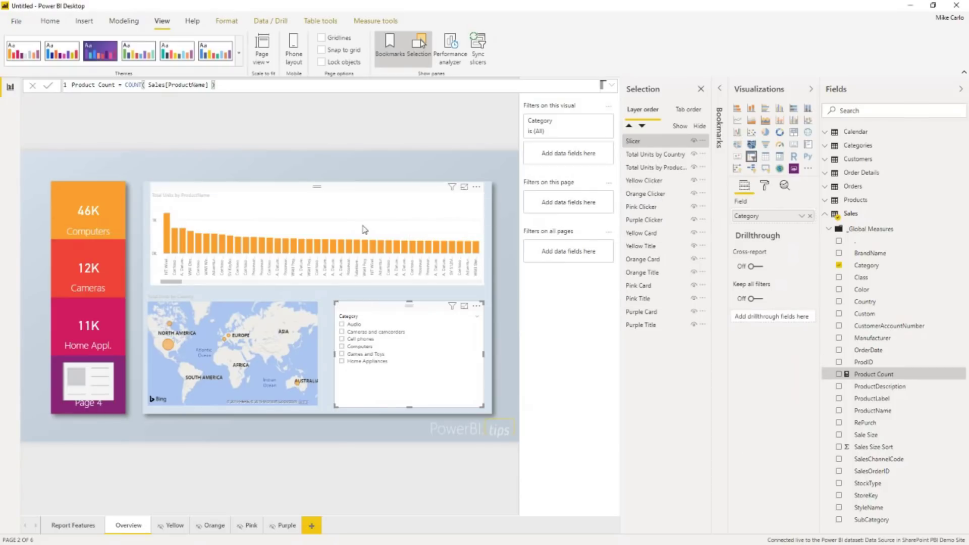
- Narrow the ProductName column chart to the map's width and add a table of Product Count and Country beside it
left_click(459, 241)
left_click_drag(483, 285, 319, 290)
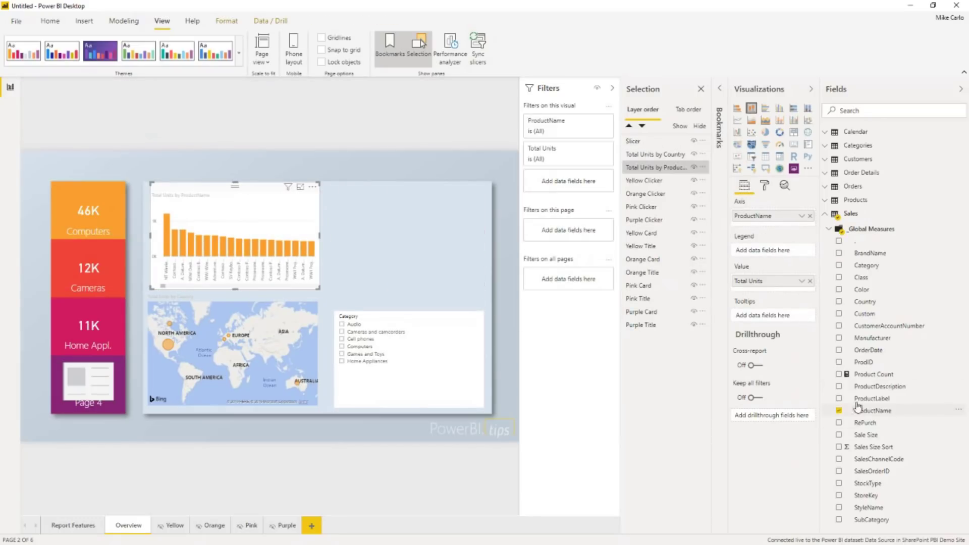
left_click(414, 134)
left_click(766, 156)
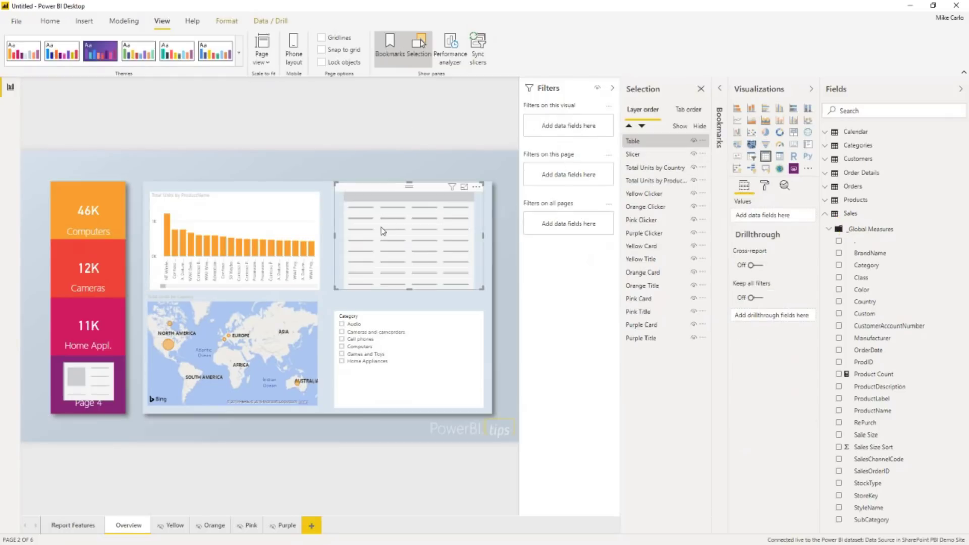
left_click(839, 374)
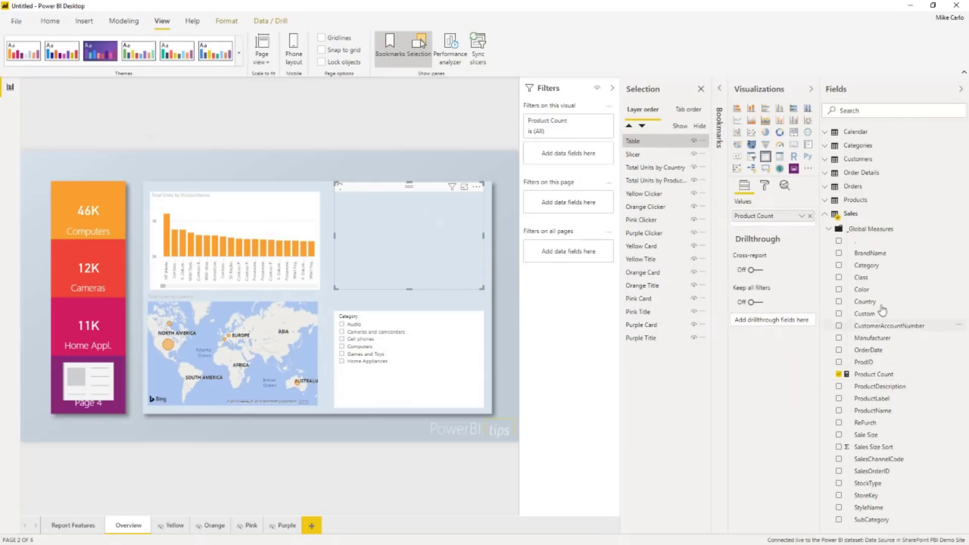
left_click(839, 301)
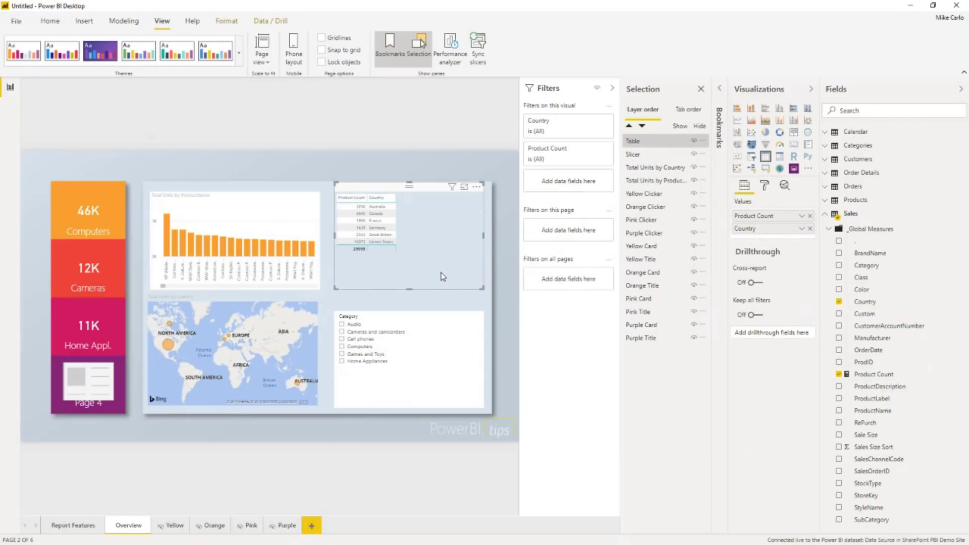
- Put Country ahead of Product Count in the country table, then shrink the table and shift it slightly away from the column chart
left_click_drag(762, 230, 725, 217)
left_click_drag(482, 289, 454, 281)
left_click(367, 264)
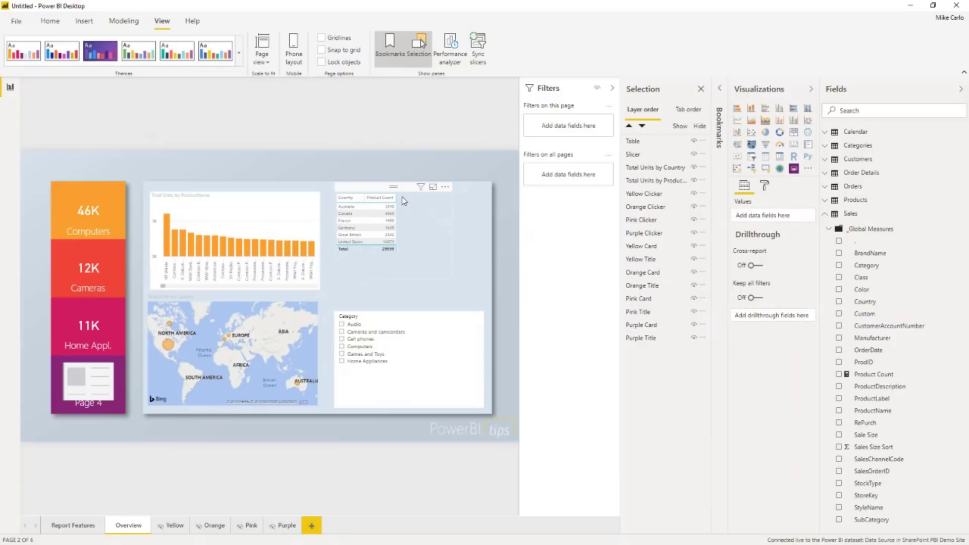
left_click_drag(385, 189, 399, 198)
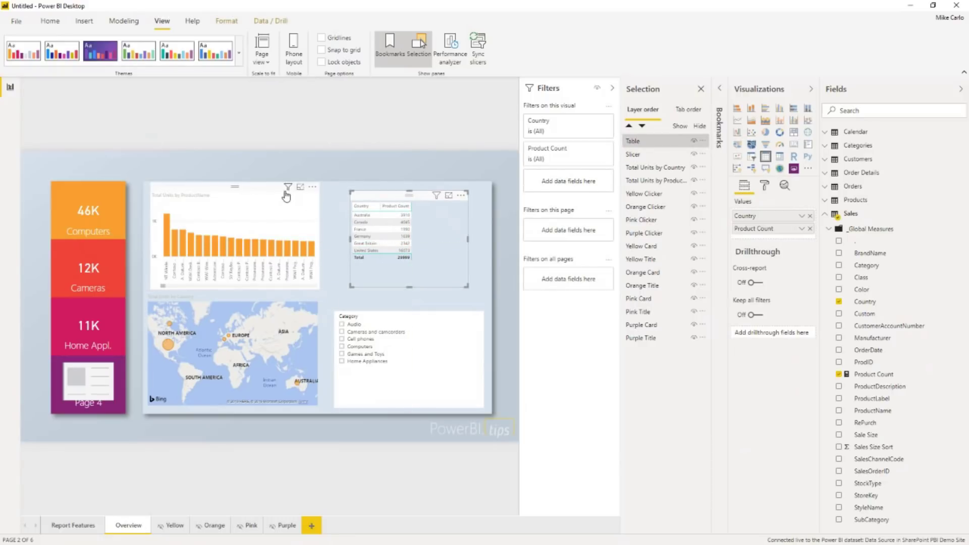
- Convert the Total Units by ProductName column chart into a table
left_click(267, 190)
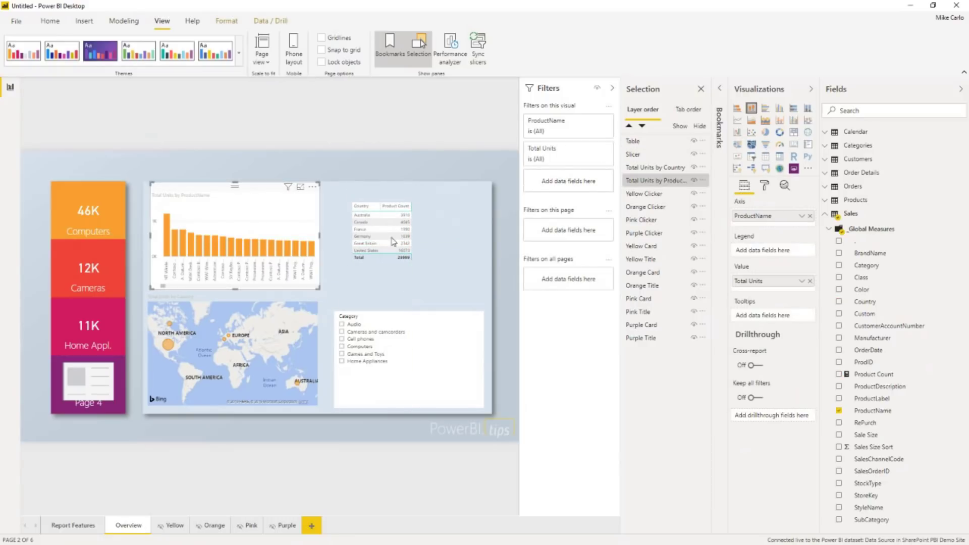
left_click(766, 159)
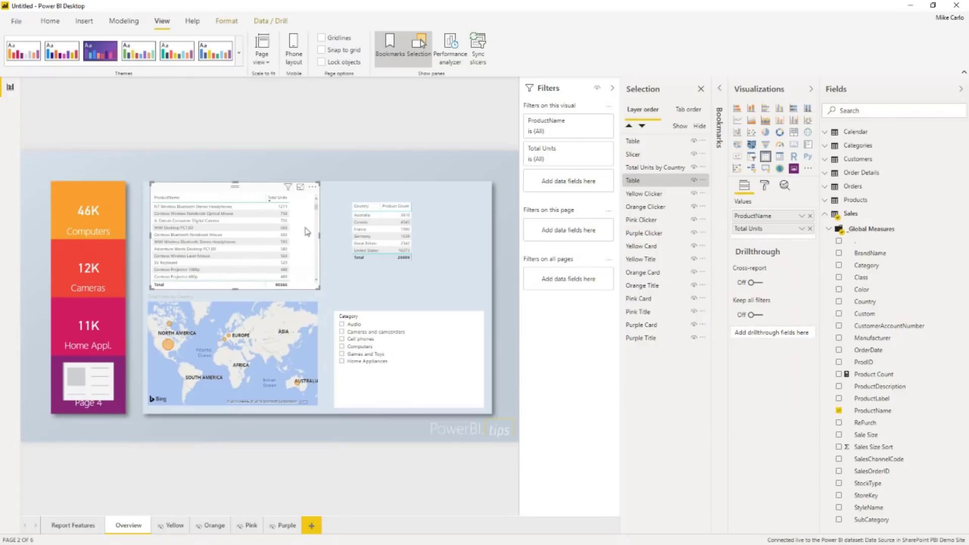
left_click(447, 249)
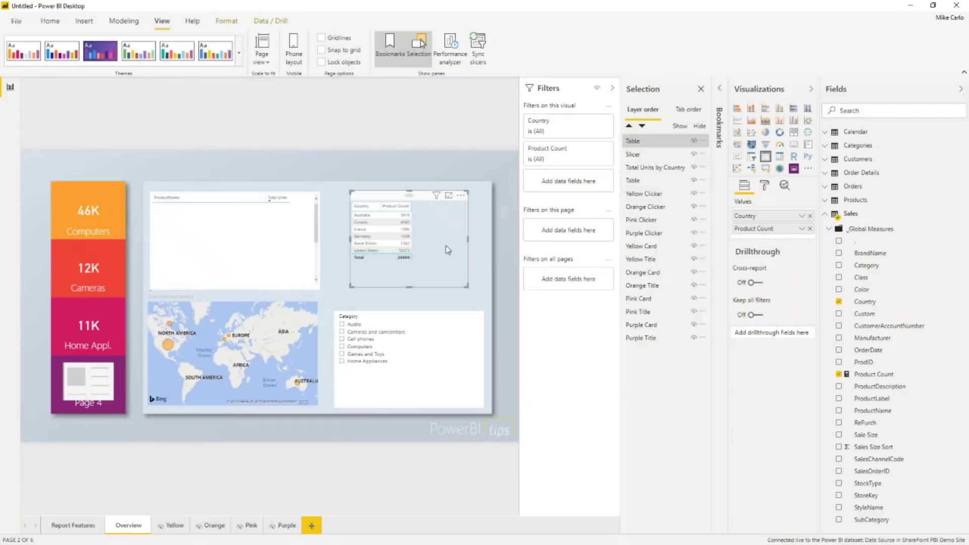
- Copy the formatting of the ProductName table onto the Country and Product Count table with Format painter
left_click(304, 244)
left_click(50, 21)
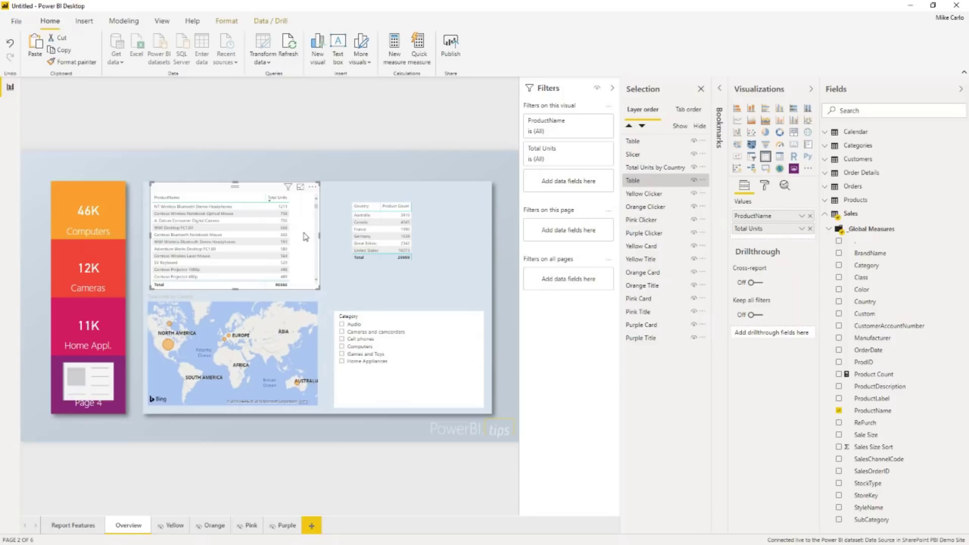
left_click(62, 65)
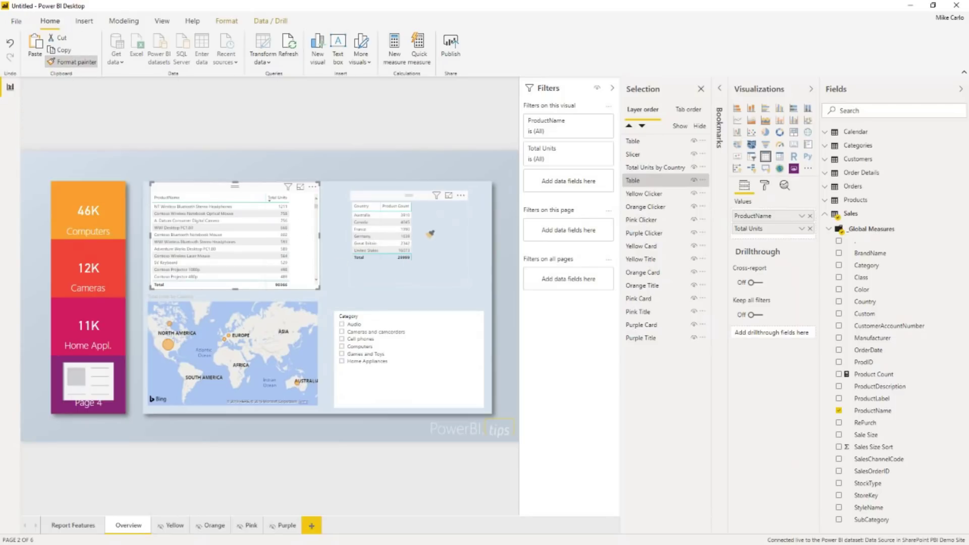
left_click(391, 223)
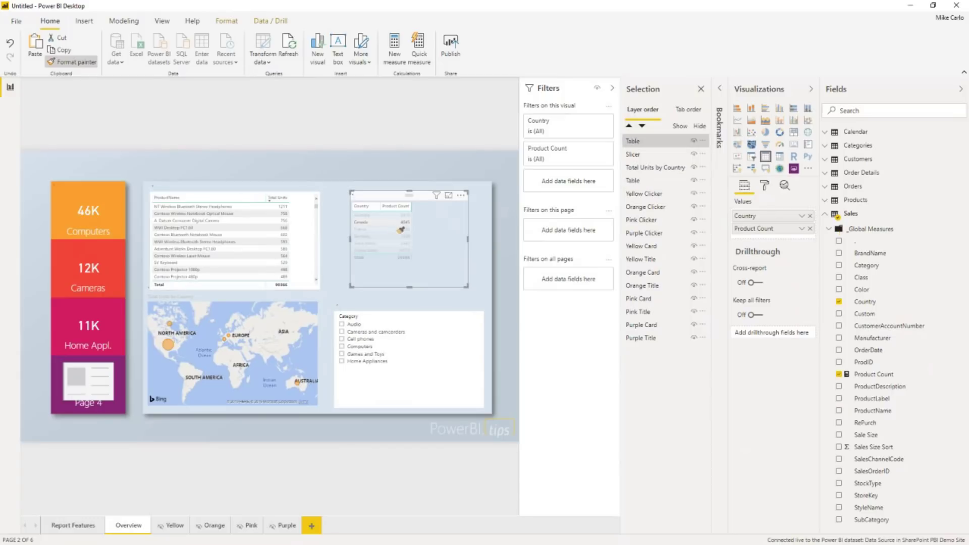
left_click(439, 253)
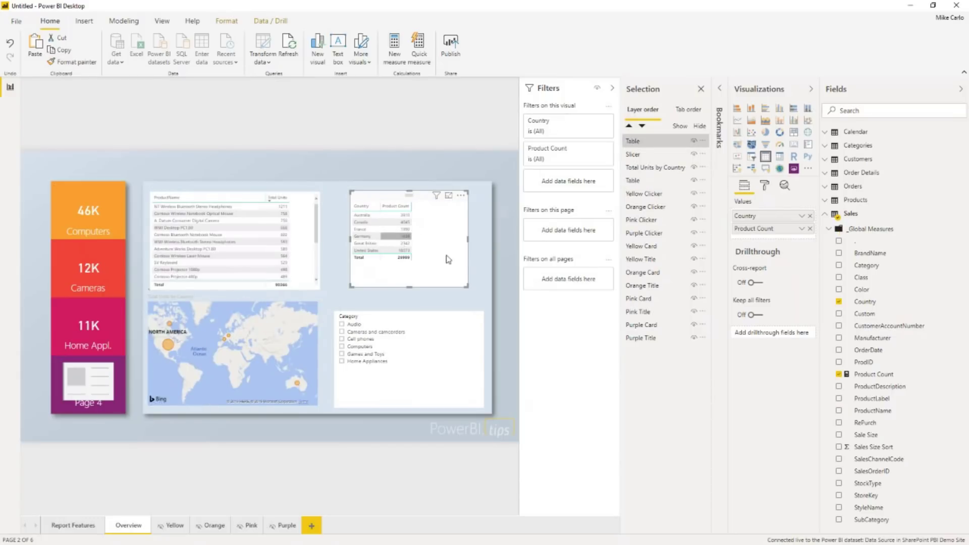
- Reposition and enlarge the country table to fill the space above the Category slicer, and extend the slicer upward toward it
left_click_drag(374, 197, 357, 195)
left_click_drag(448, 284, 483, 303)
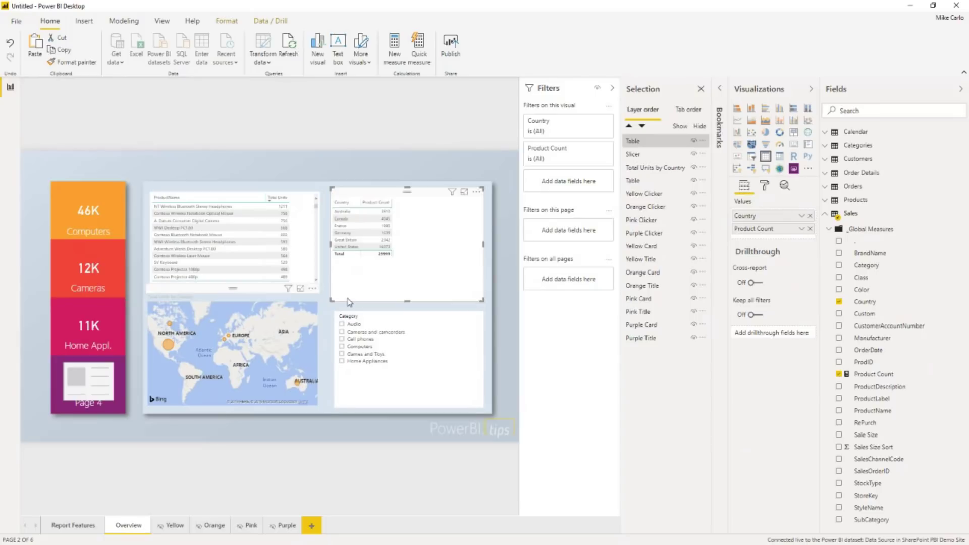
left_click_drag(408, 301, 409, 298)
left_click(403, 316)
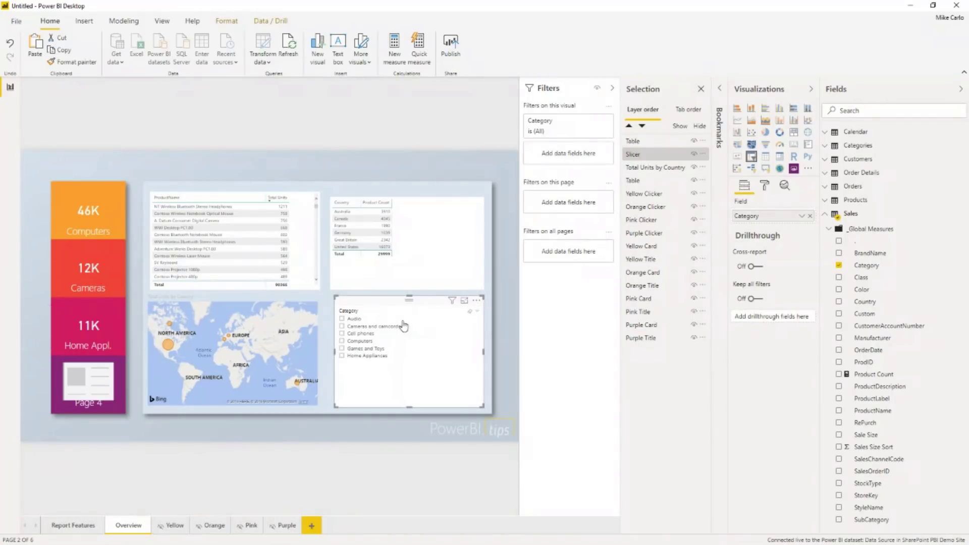
left_click(357, 458)
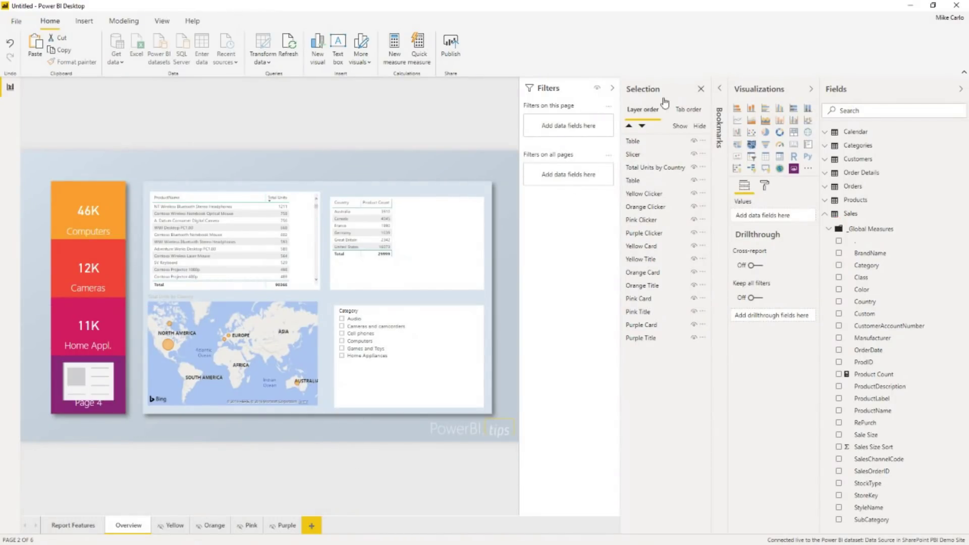
- Collapse the Filters, Selection, Visualizations and Fields panes to enlarge the report canvas
left_click(612, 88)
left_click(701, 89)
left_click(811, 89)
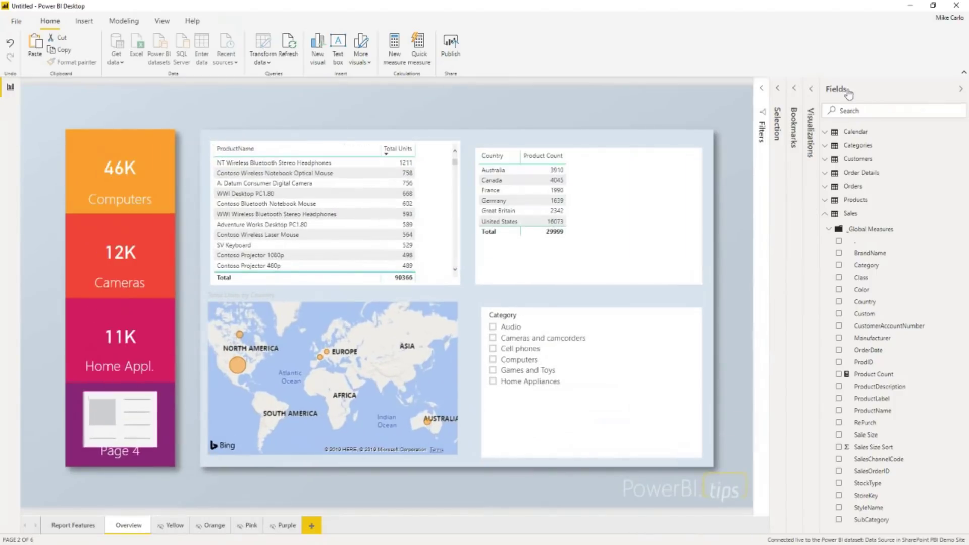
left_click(960, 89)
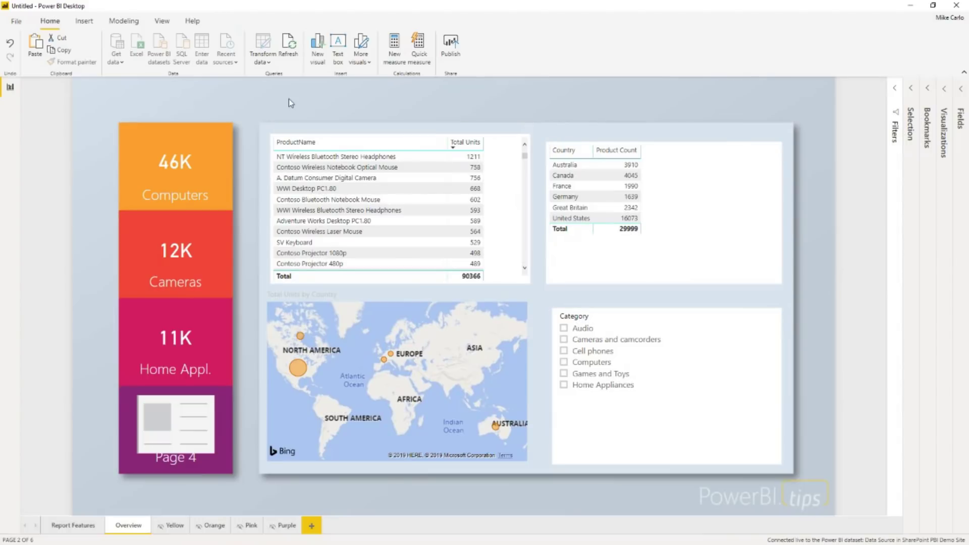
- Save the report to the Desktop as Test Sunset and publish it to the SharePoint PBI Demo Site workspace
left_click(450, 45)
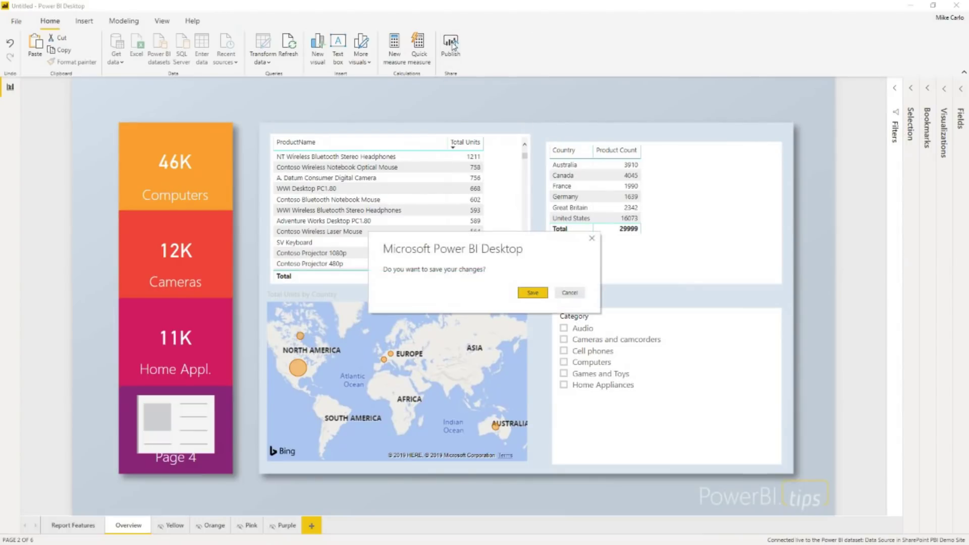
left_click(534, 293)
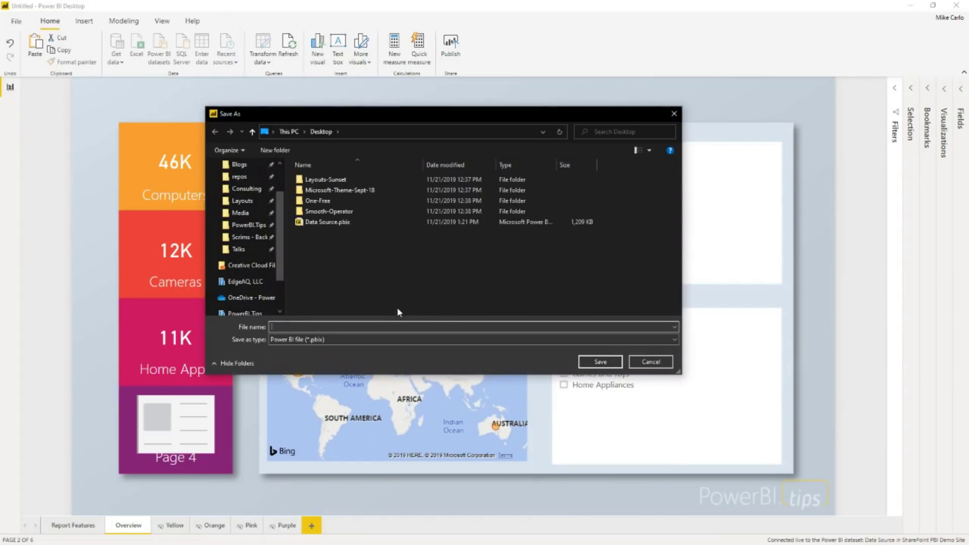
type("Test Sunset")
scroll(279, 173, "up", 2)
left_click(246, 186)
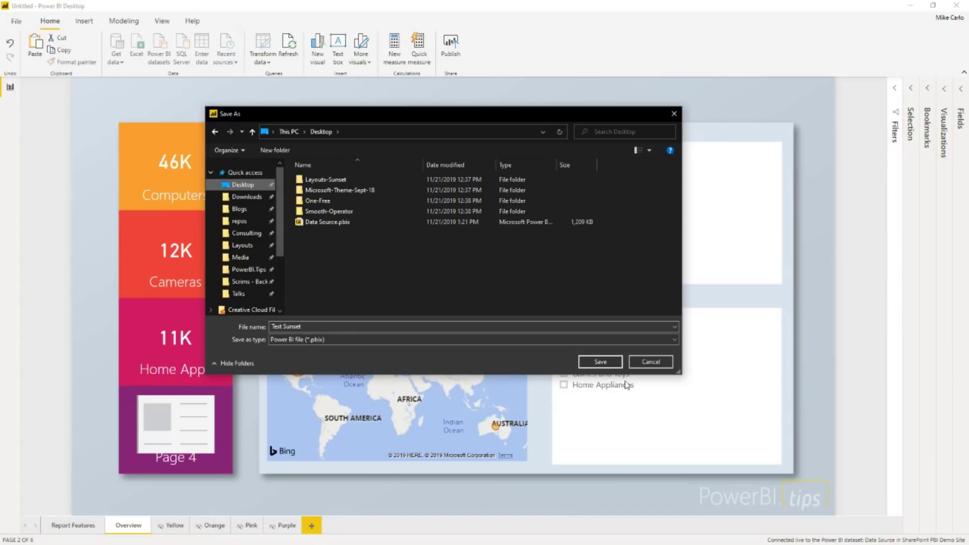
left_click(599, 361)
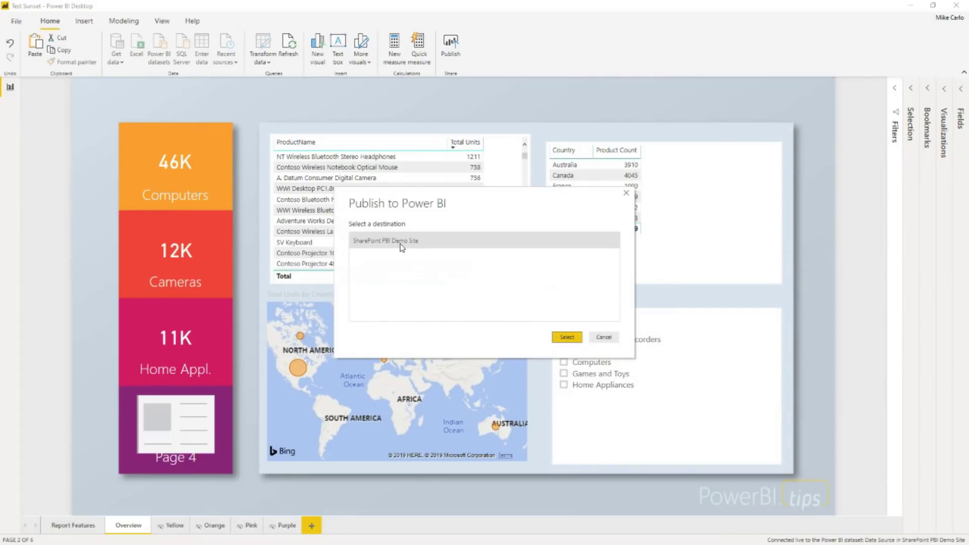
left_click(566, 341)
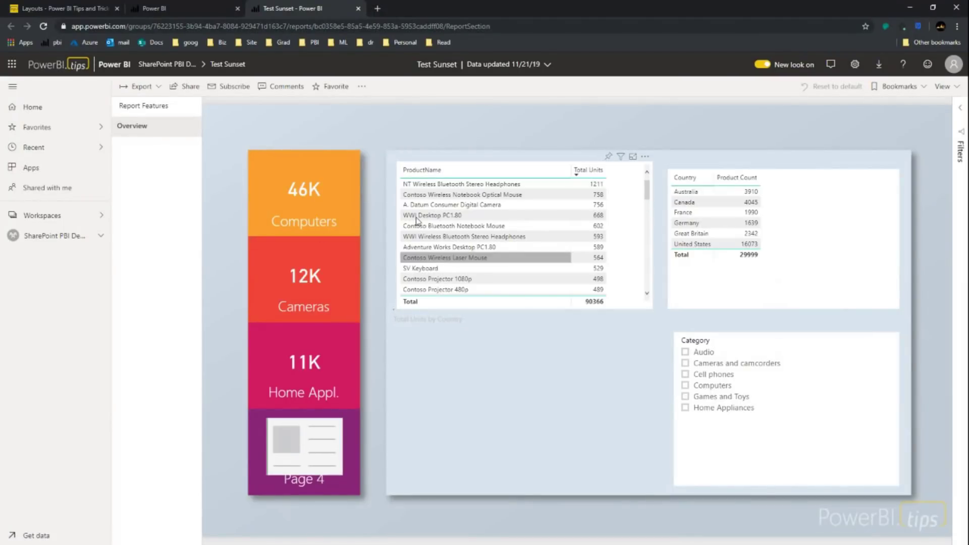
- Test the published report's page navigation by going from Overview to the Yellow and Orange pages and back to Overview
left_click(303, 221)
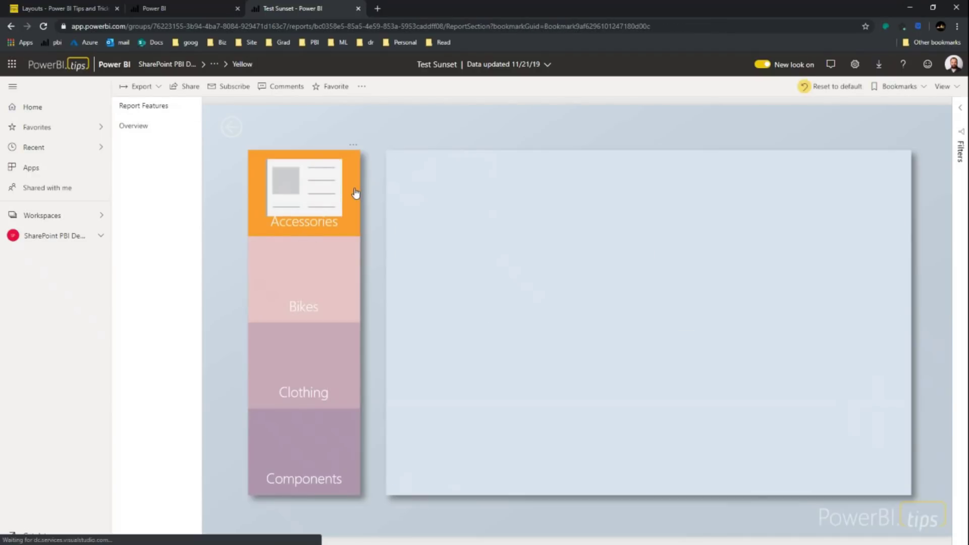
left_click(348, 212)
left_click(327, 289)
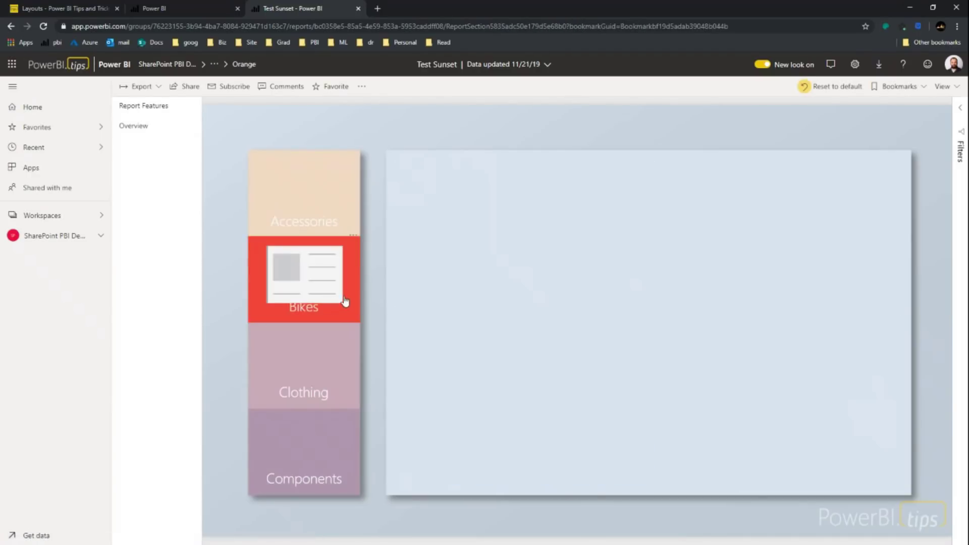
left_click(349, 292)
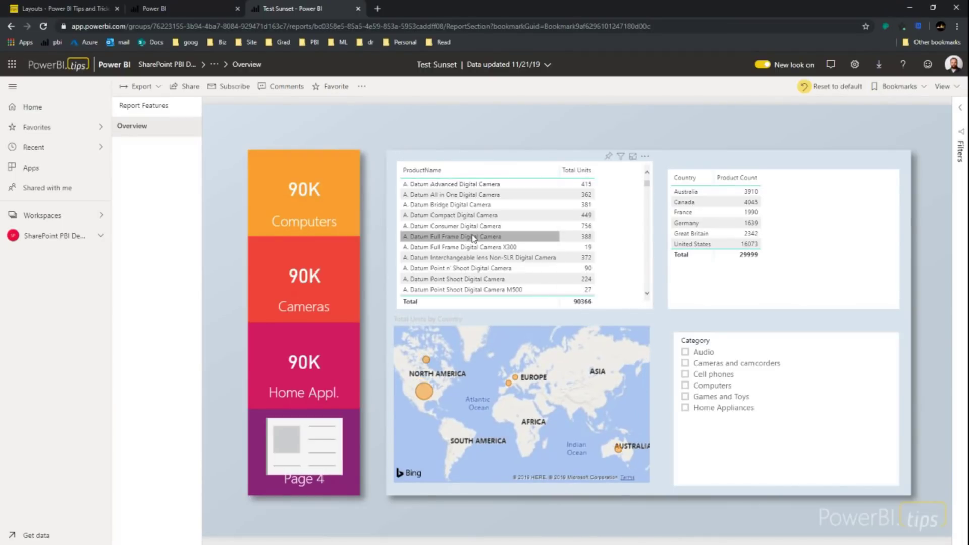
- Test cross-filtering with several A. Datum camera rows in the product table, then reset the report to default
left_click(465, 237)
left_click(464, 258)
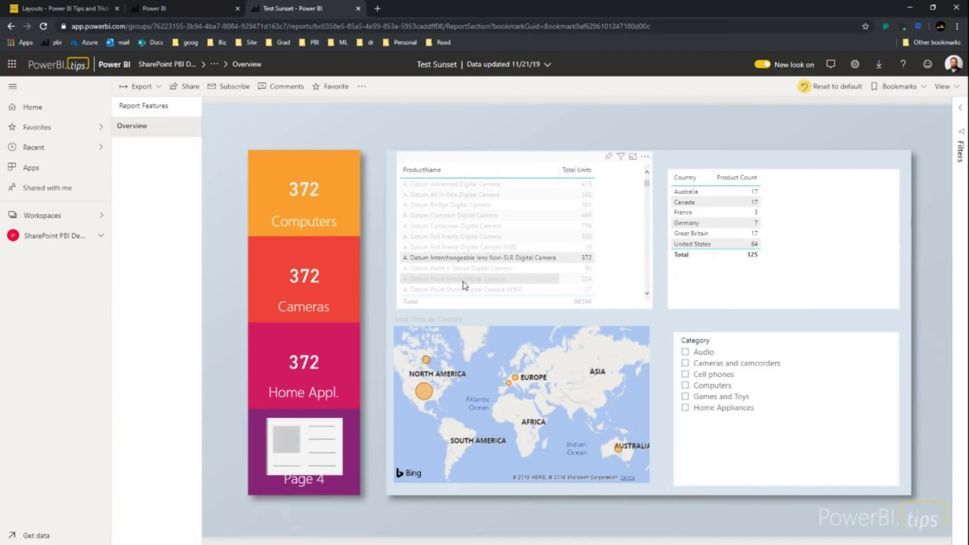
left_click(462, 279)
left_click(462, 279)
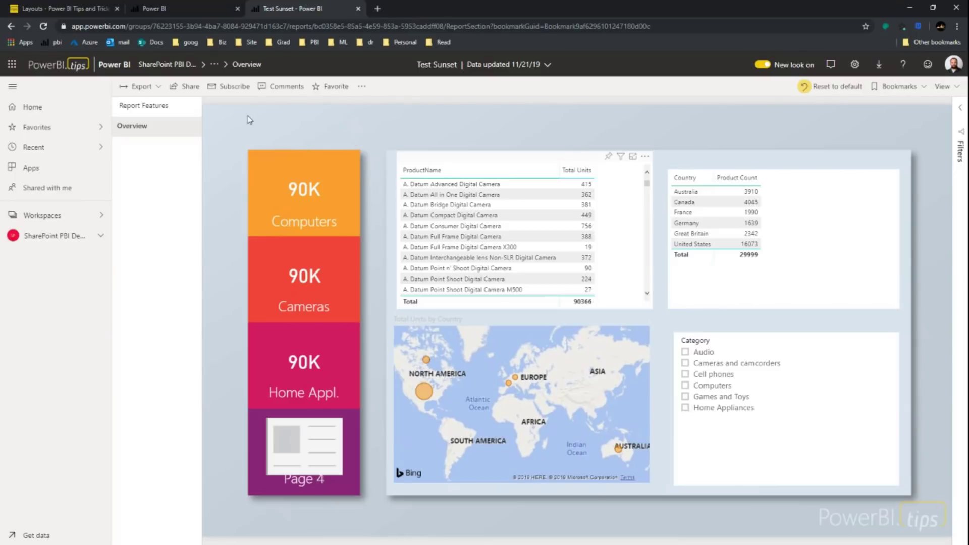
left_click(831, 86)
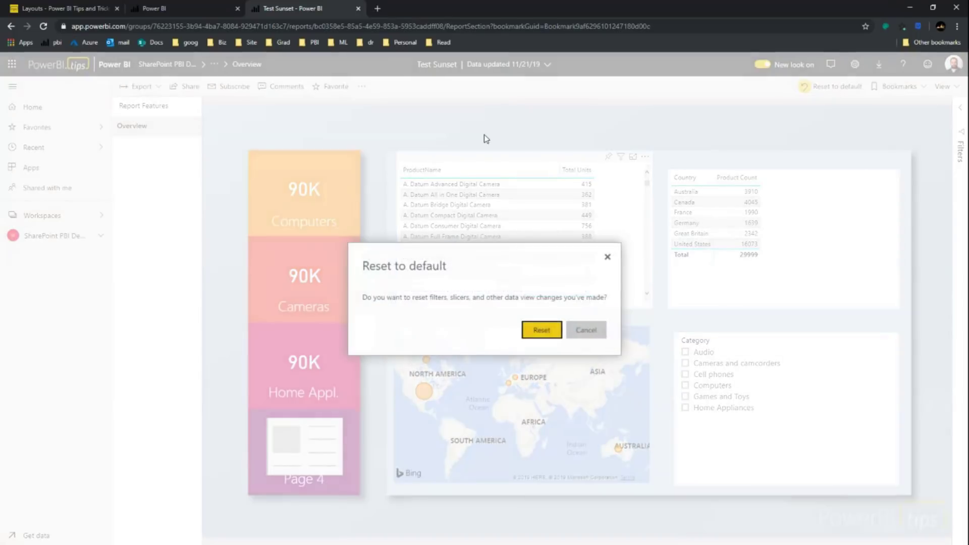
key("Return")
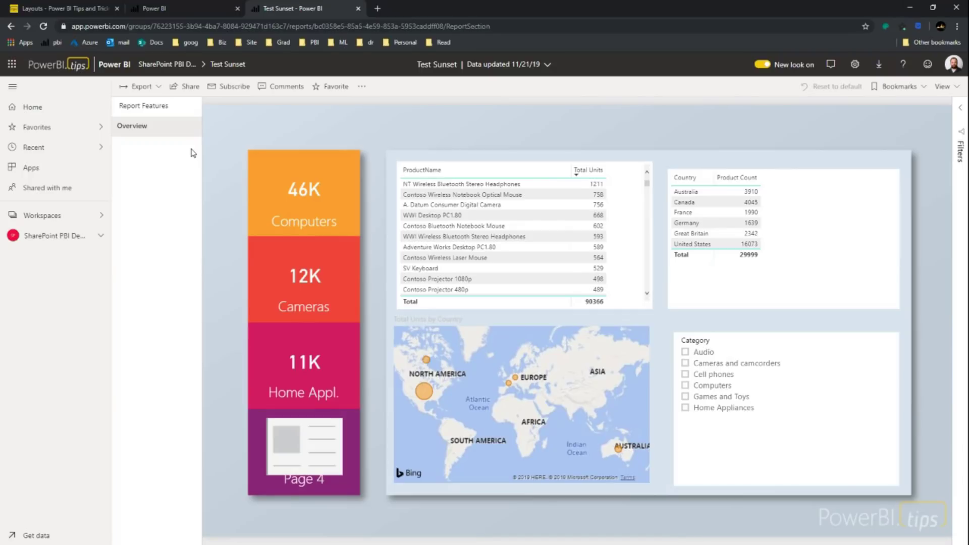
- Go to the SharePoint PBI Demo Site workspace and examine its lists of reports and datasets
left_click(41, 215)
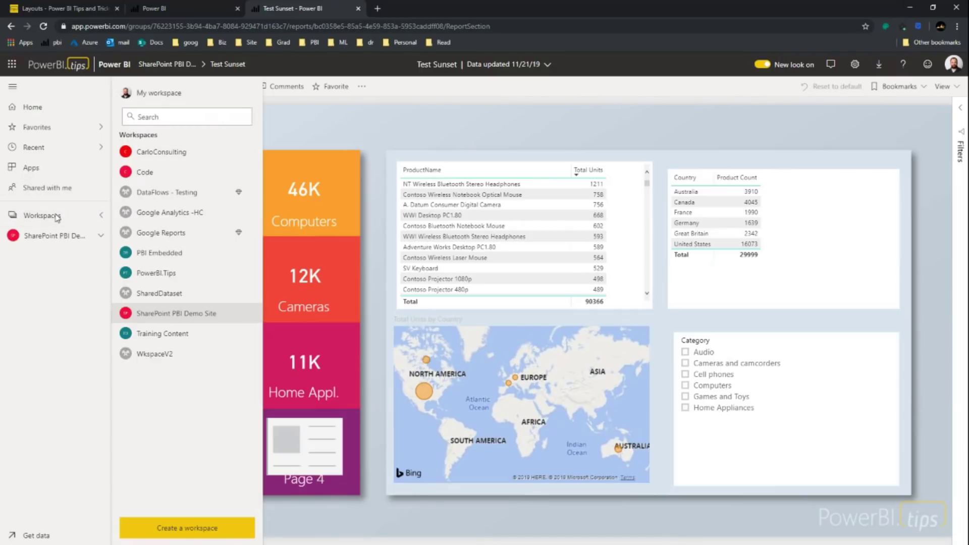
left_click(151, 315)
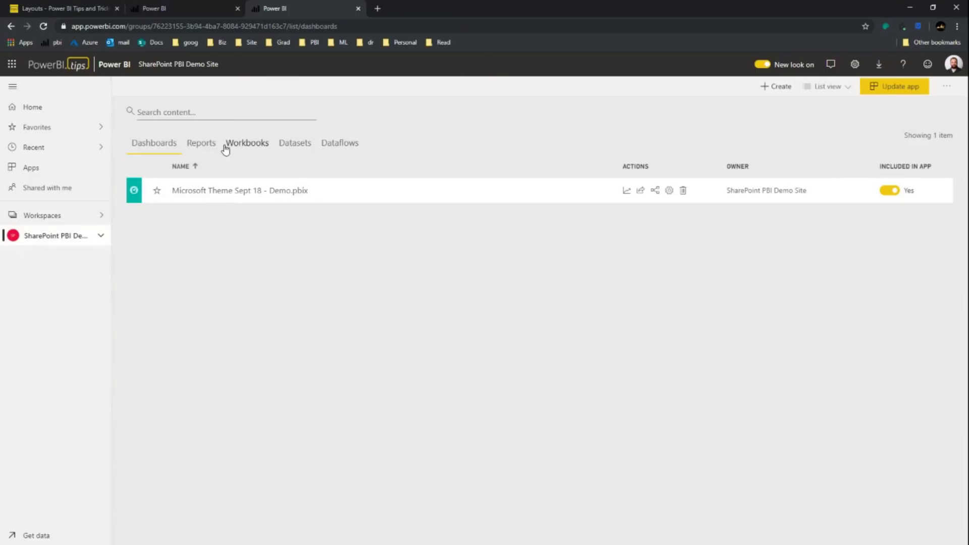
left_click(201, 144)
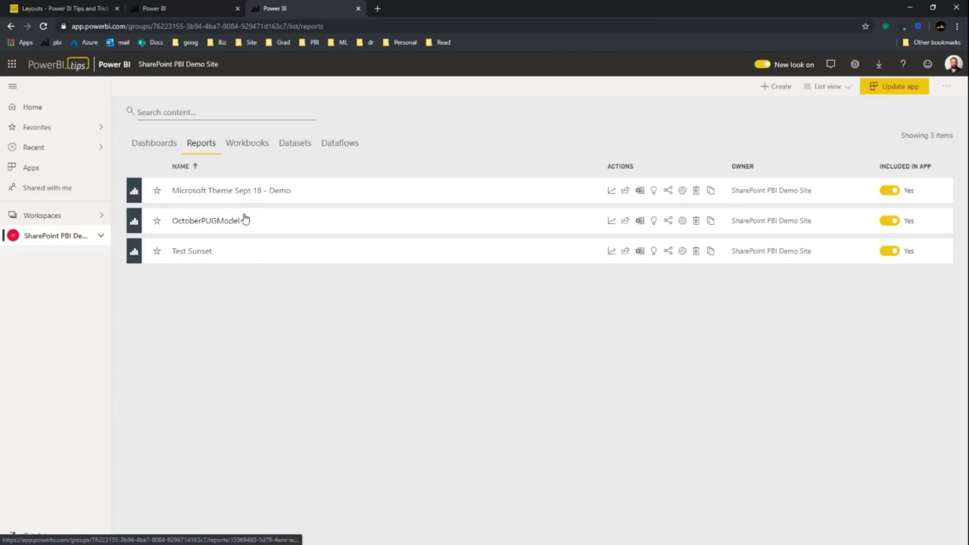
left_click(294, 147)
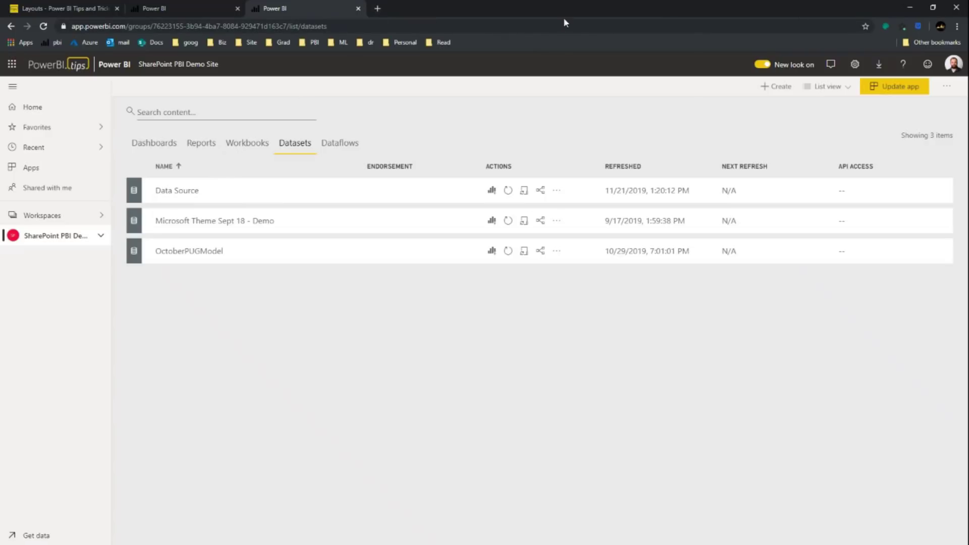
- Close the Test Sunset report in Power BI Desktop and place its desktop file directly below Data Source.pbix
left_click(910, 7)
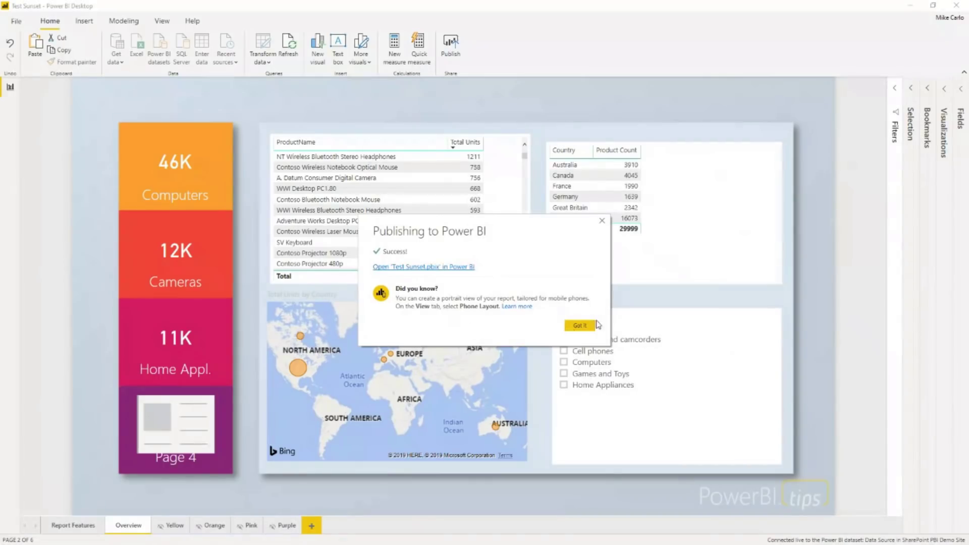
left_click(594, 326)
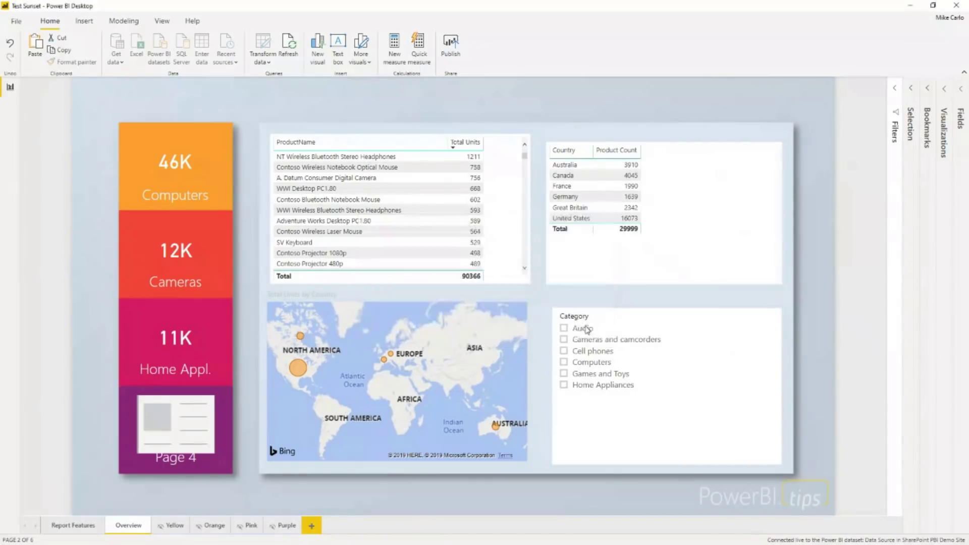
left_click(959, 7)
left_click_drag(31, 46, 141, 300)
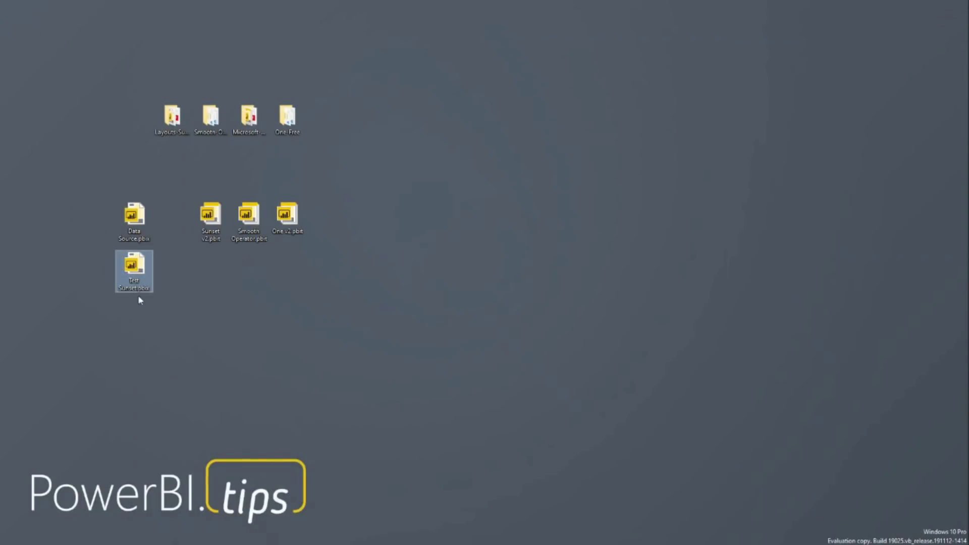
left_click(296, 314)
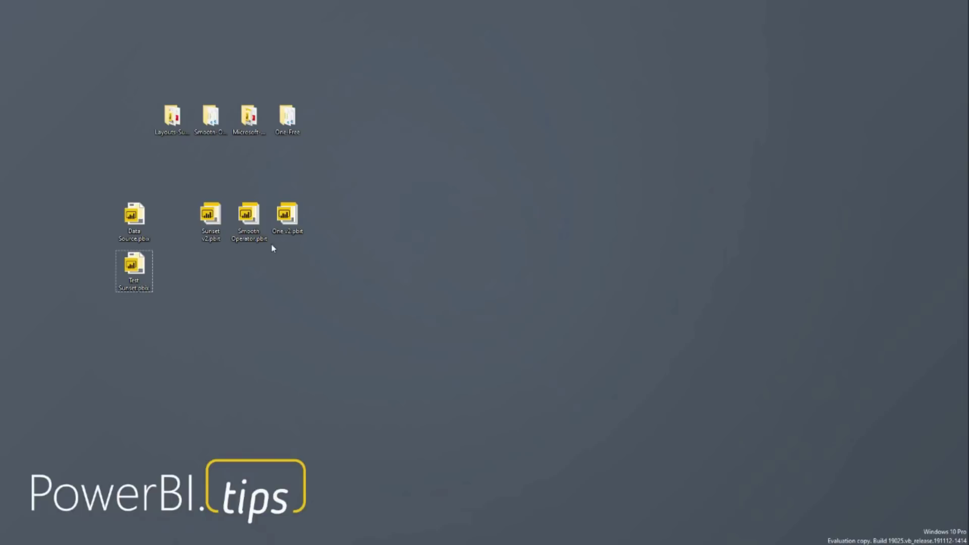
- Open the Smooth Operator.pbit template from the desktop and show its Instructions page
double_click(246, 220)
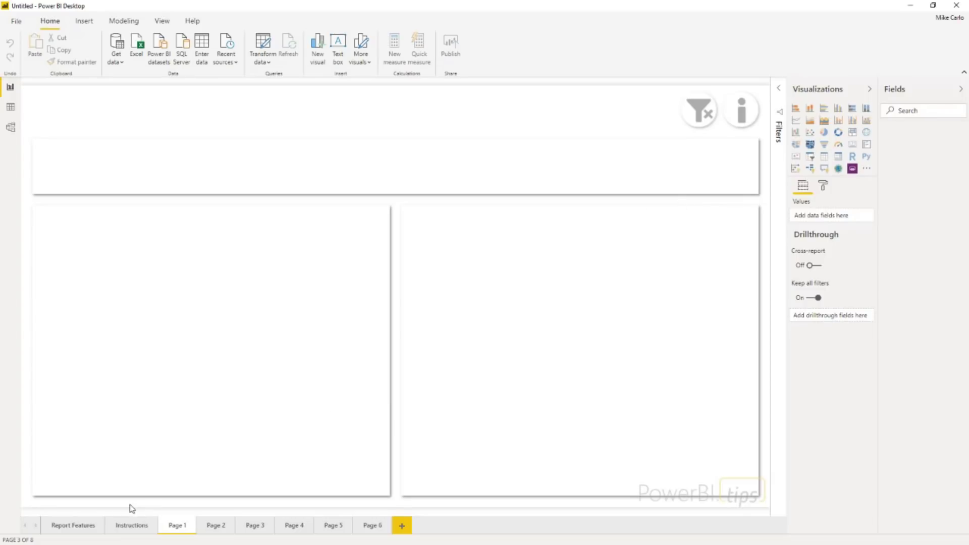
left_click(127, 530)
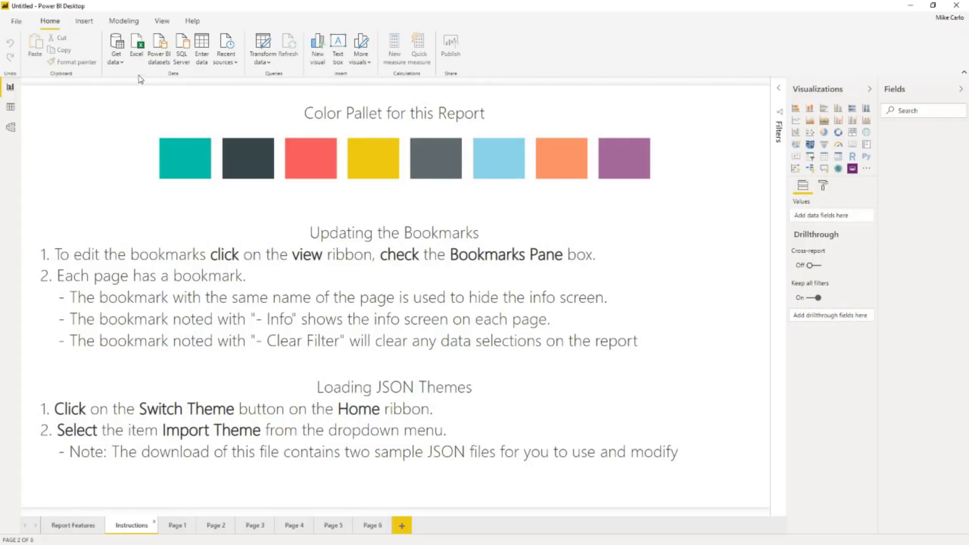
left_click(124, 21)
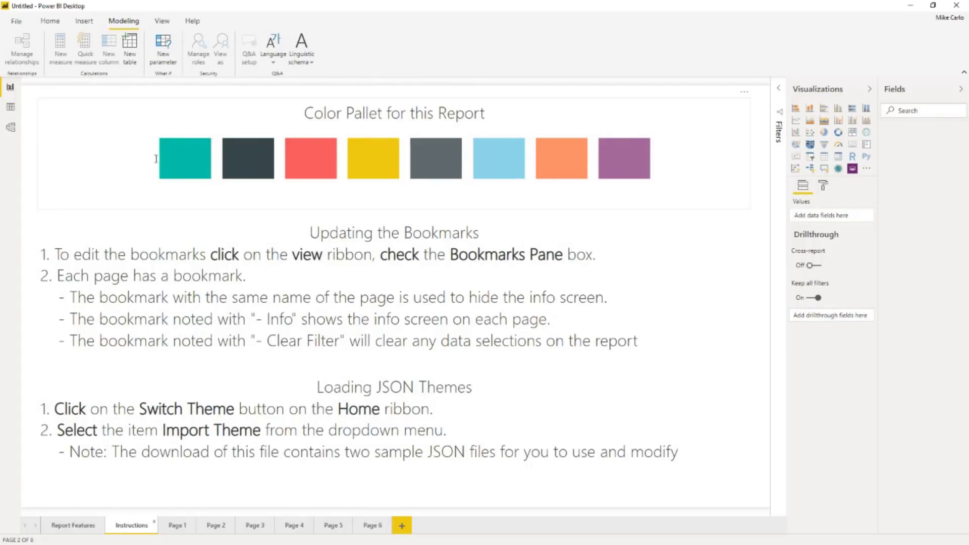
left_click(49, 23)
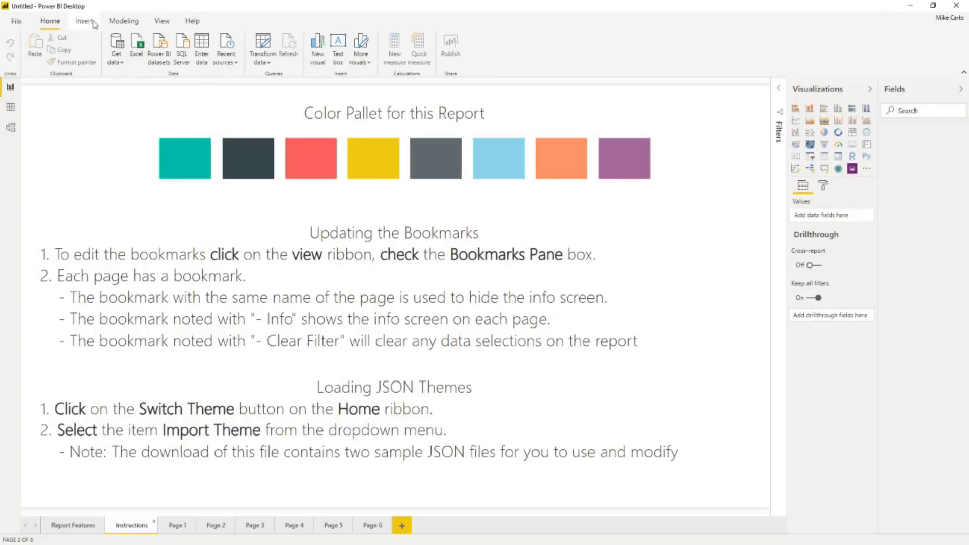
left_click(126, 22)
left_click(85, 23)
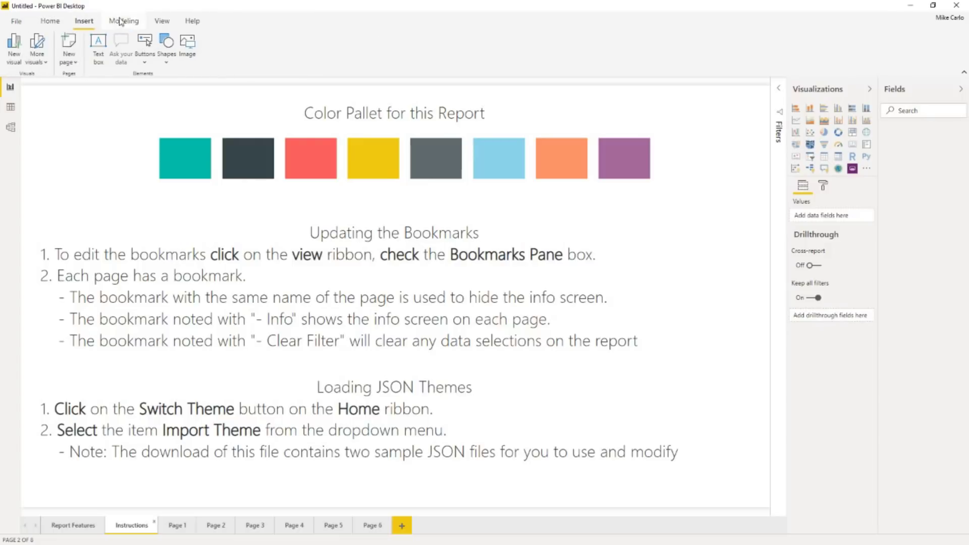
left_click(130, 22)
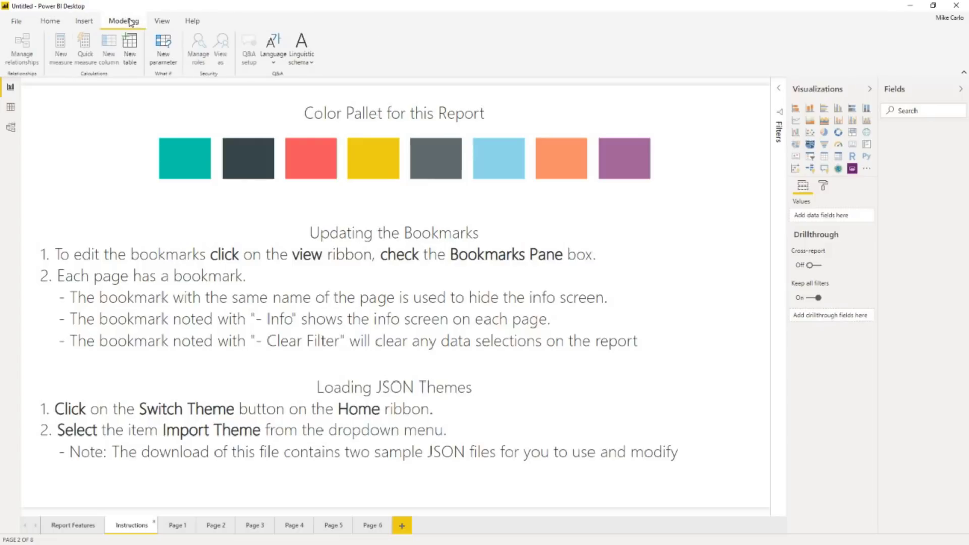
- Apply the first built-in Power BI theme, try the red-and-green theme, and switch back to the first one
left_click(161, 23)
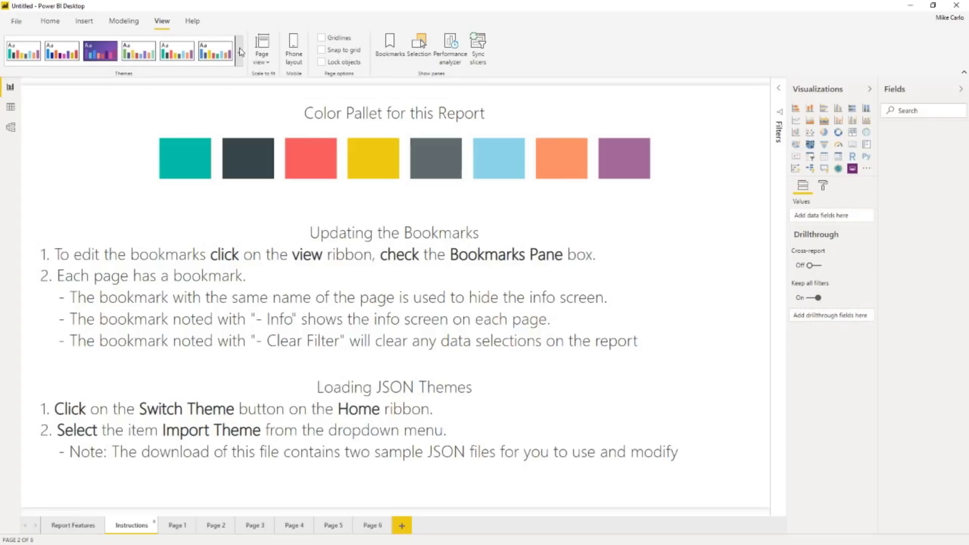
left_click(240, 52)
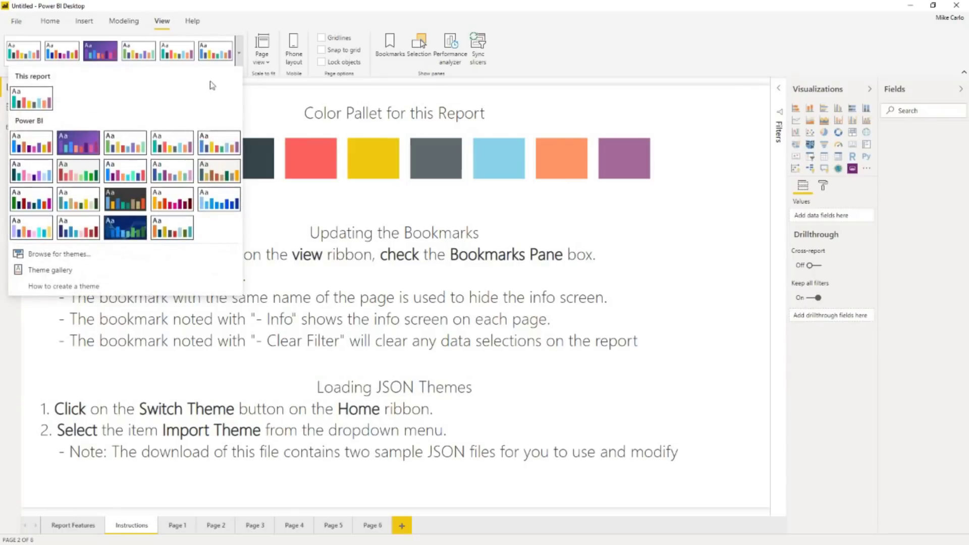
left_click(27, 143)
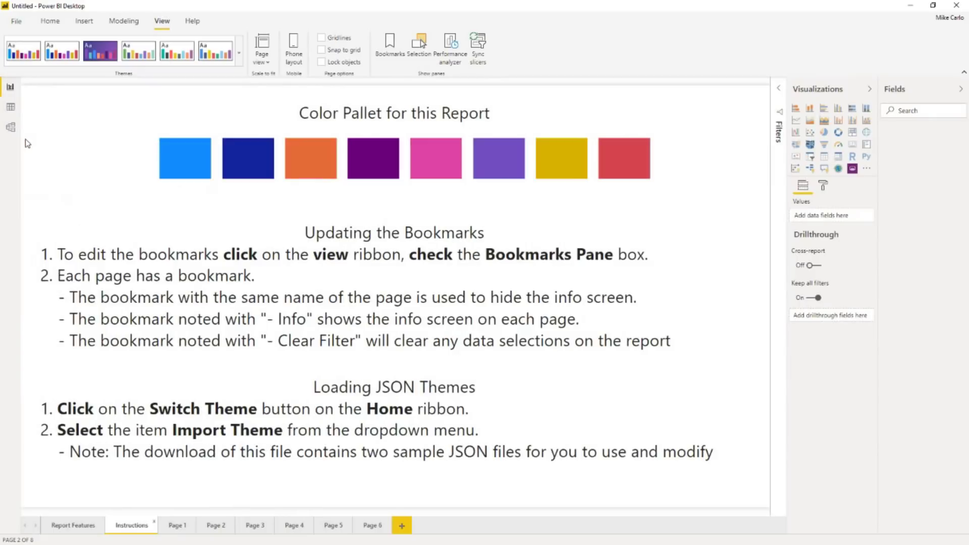
left_click(240, 52)
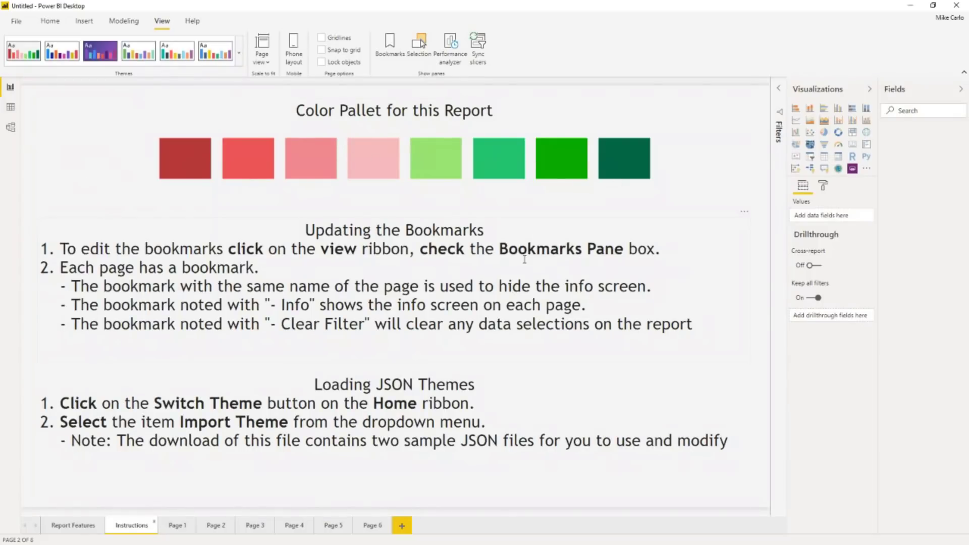
left_click(240, 58)
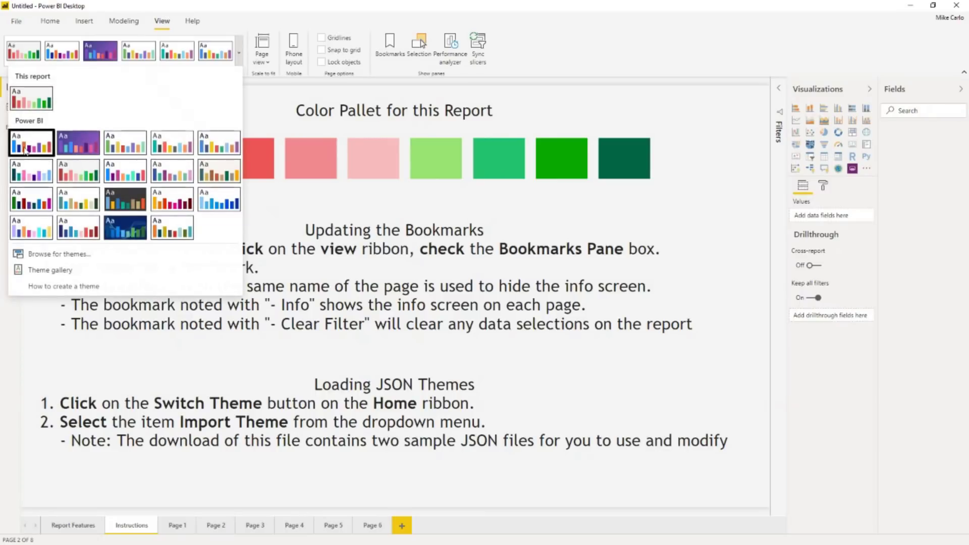
left_click(30, 144)
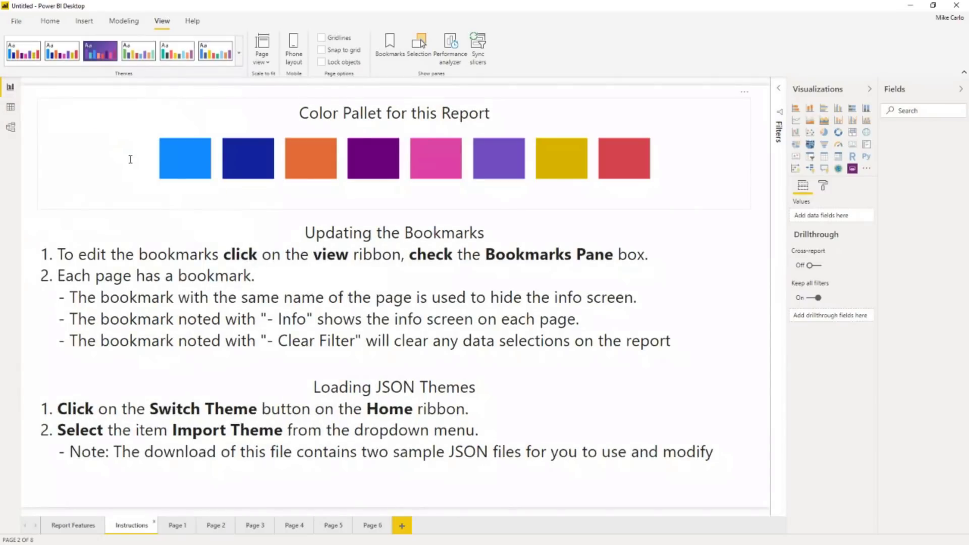
- Compare how the applied theme looks on Page 1 and on the Instructions page
left_click(171, 528)
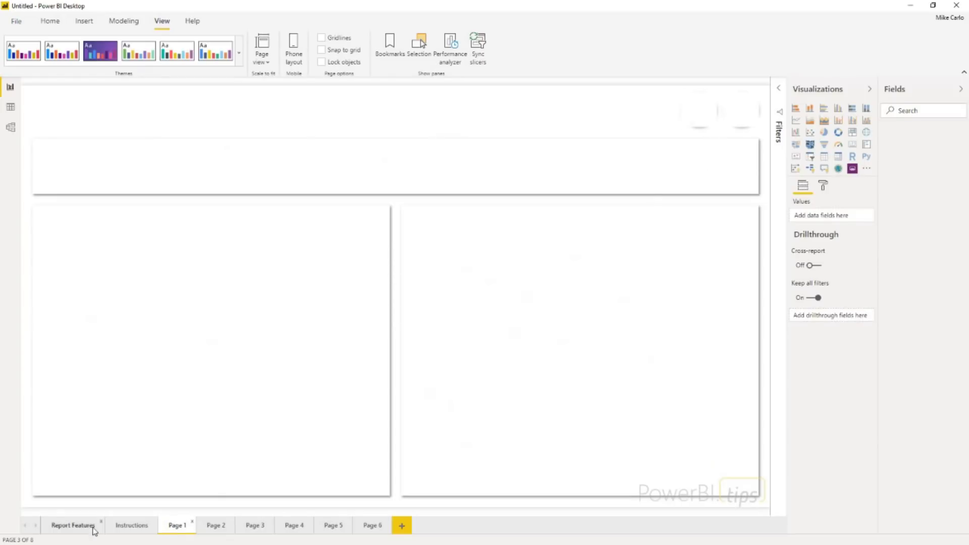
left_click(135, 528)
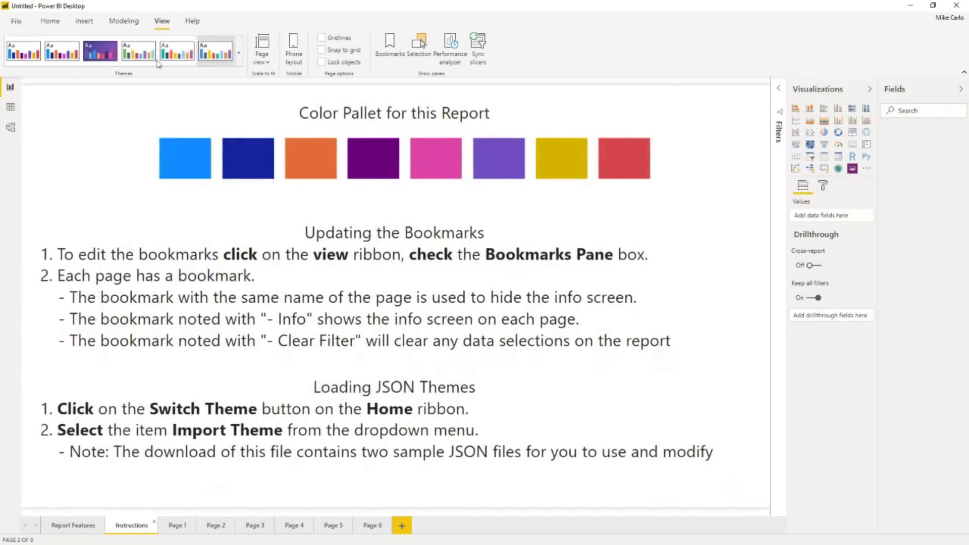
left_click(185, 530)
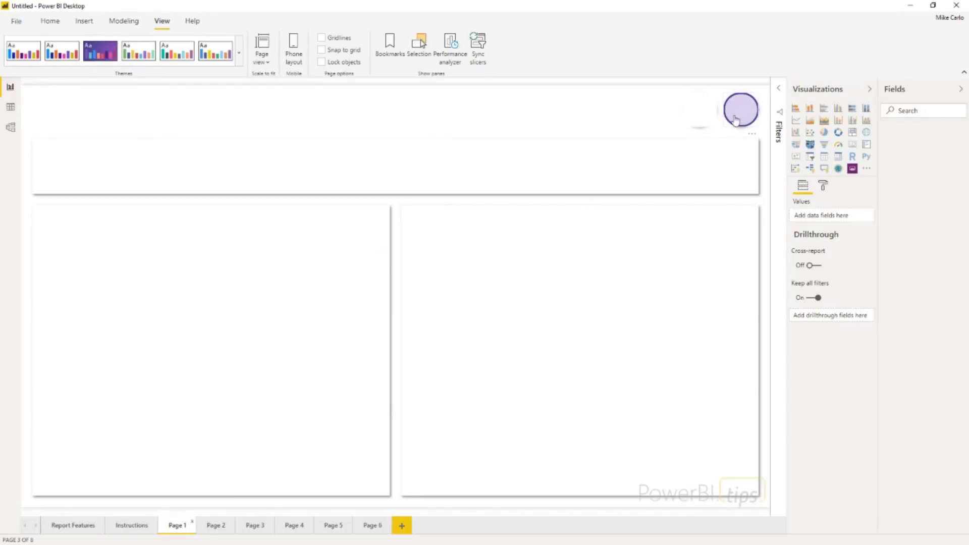
- Close the untitled report without saving its theme changes and reopen the Smooth Operator.pbit template on Page 1
left_click(964, 7)
left_click(535, 293)
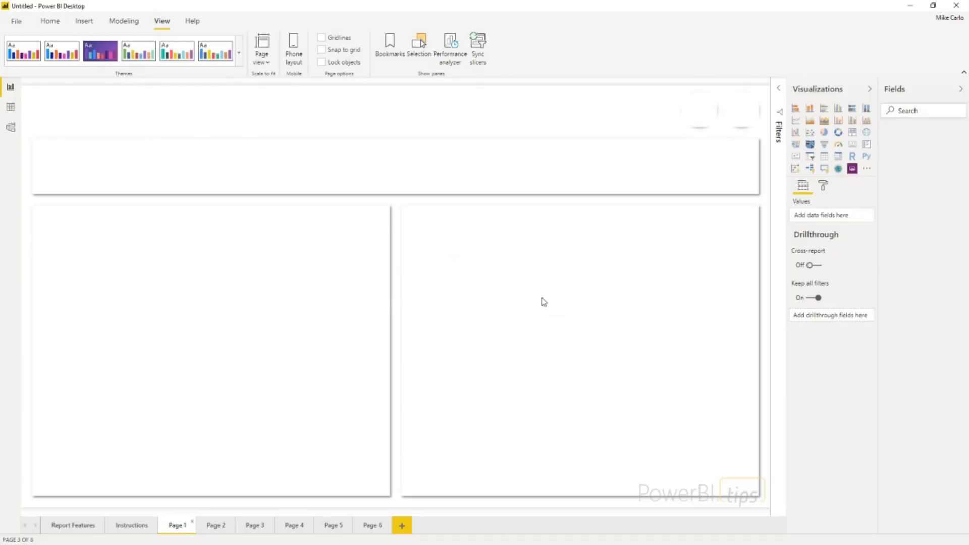
double_click(255, 214)
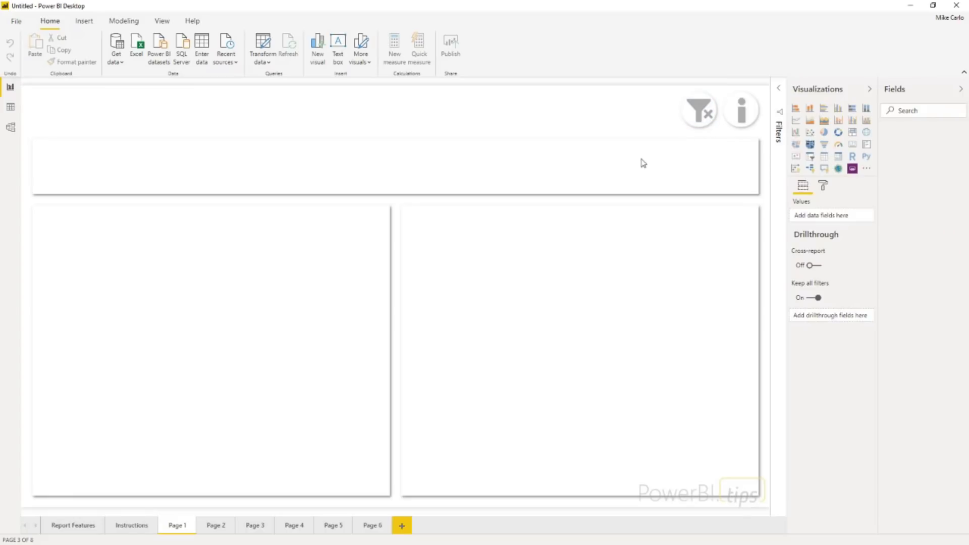
- Inspect the Action settings of the clear-filter button on Page 1
left_click(710, 122)
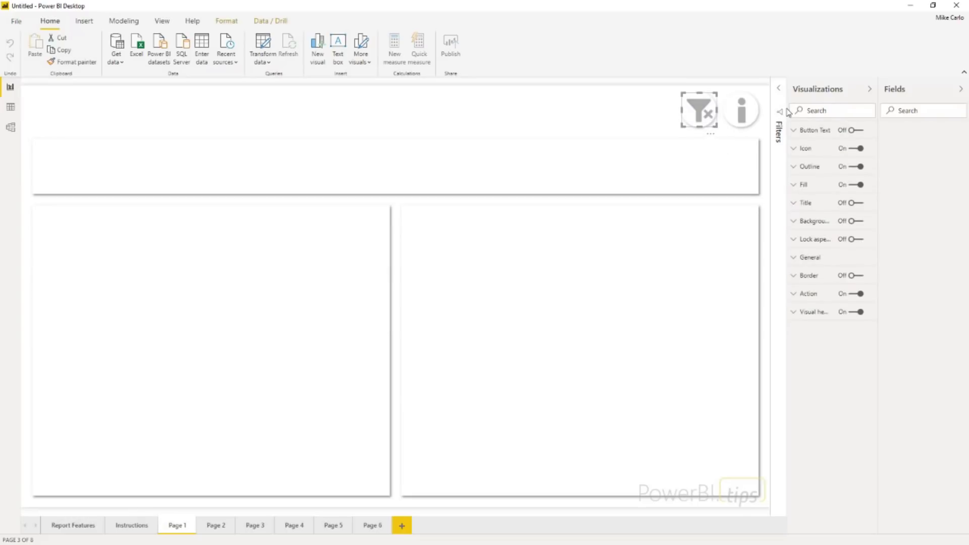
left_click_drag(786, 108, 748, 111)
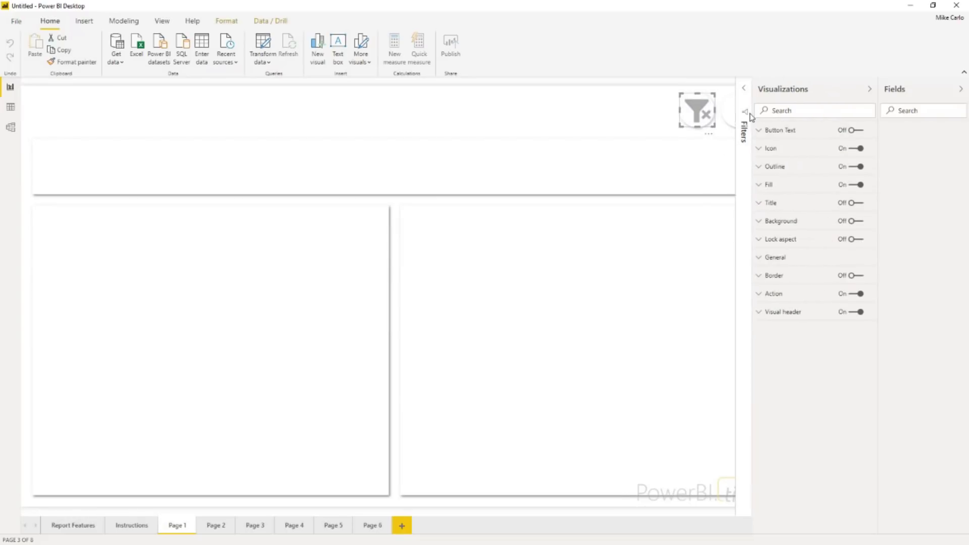
left_click(780, 295)
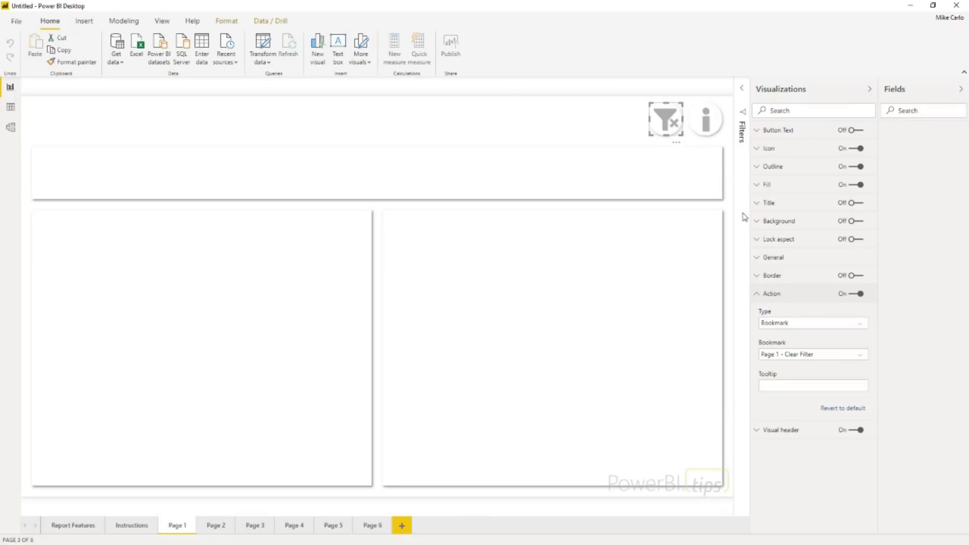
left_click_drag(751, 175, 781, 176)
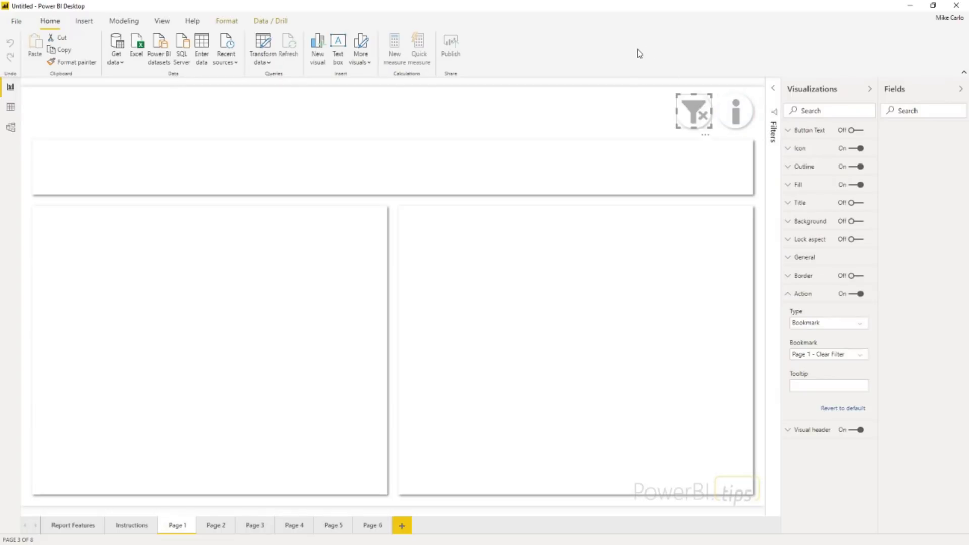
- Test the information overlay on Page 1 and on Page 2, opening and closing it on each page
left_click(735, 117, "ctrl")
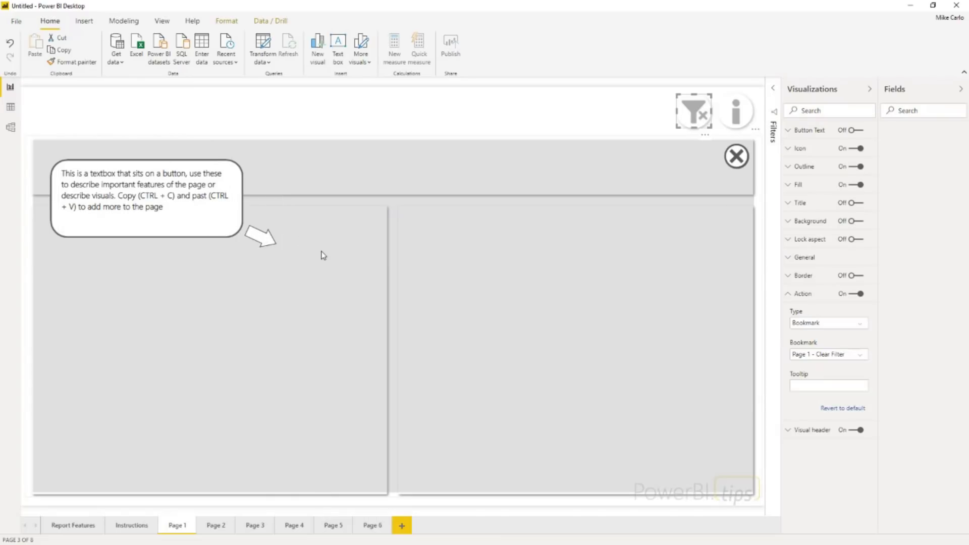
left_click(734, 157, "ctrl")
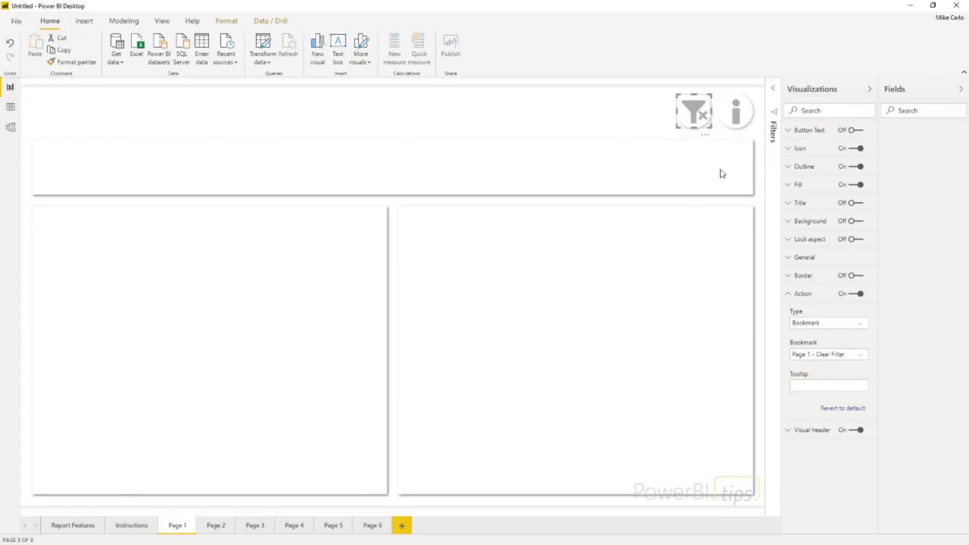
left_click(221, 527)
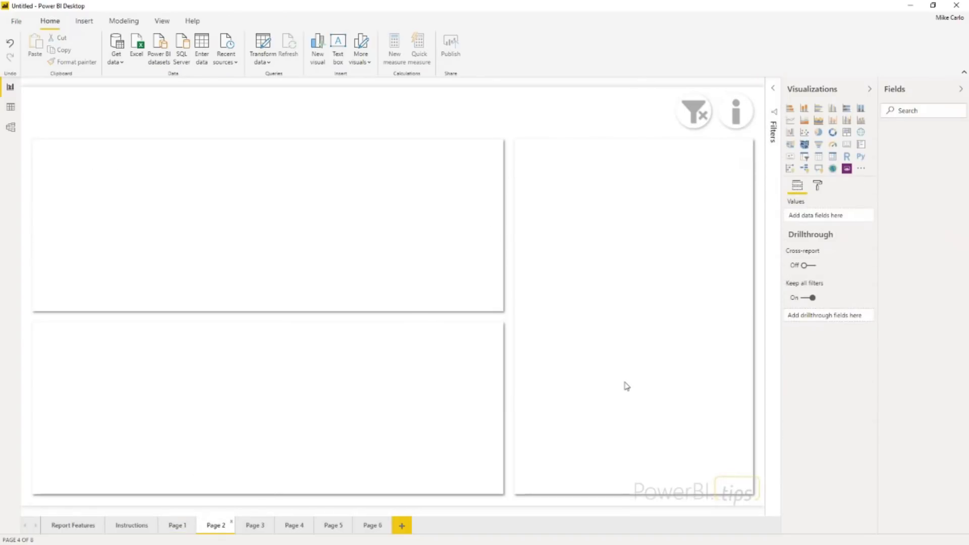
left_click(736, 111, "ctrl")
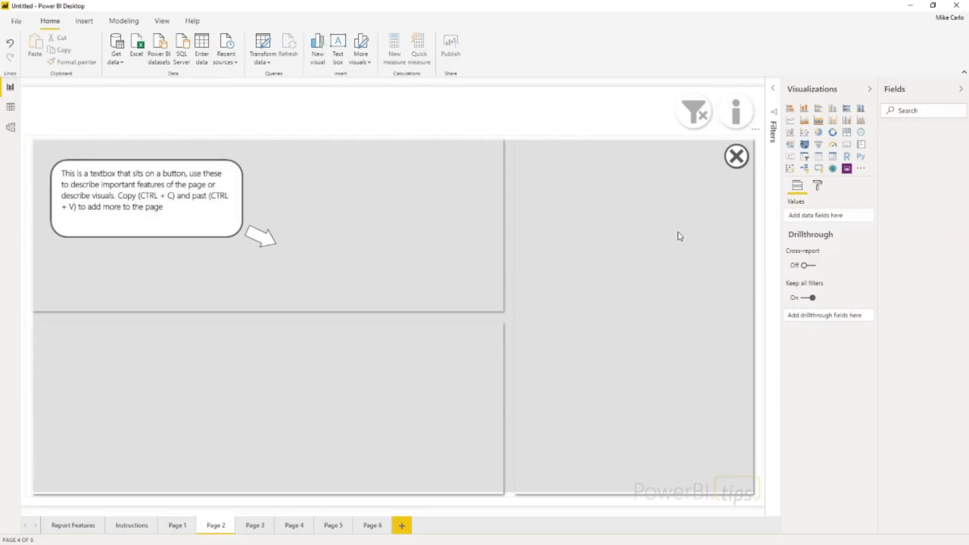
left_click(736, 162)
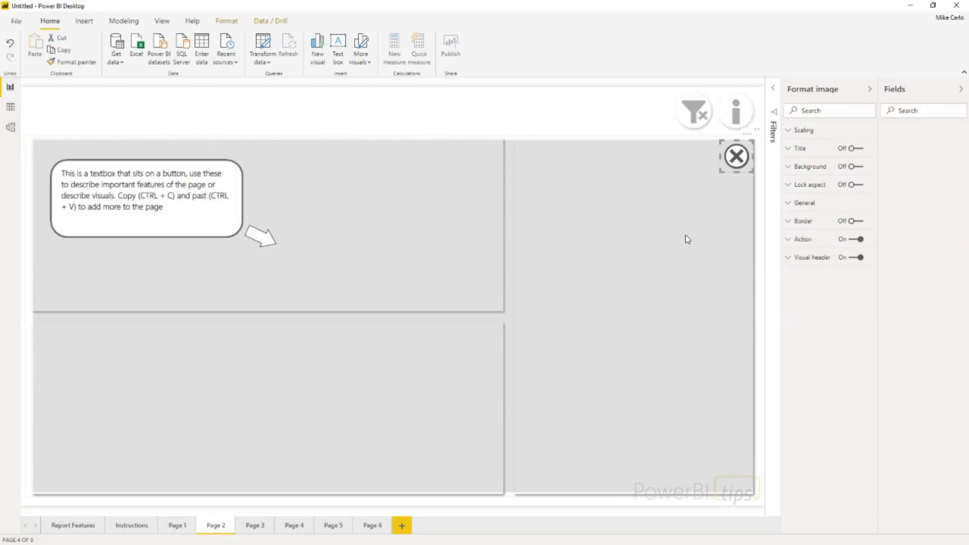
left_click(740, 158, "ctrl")
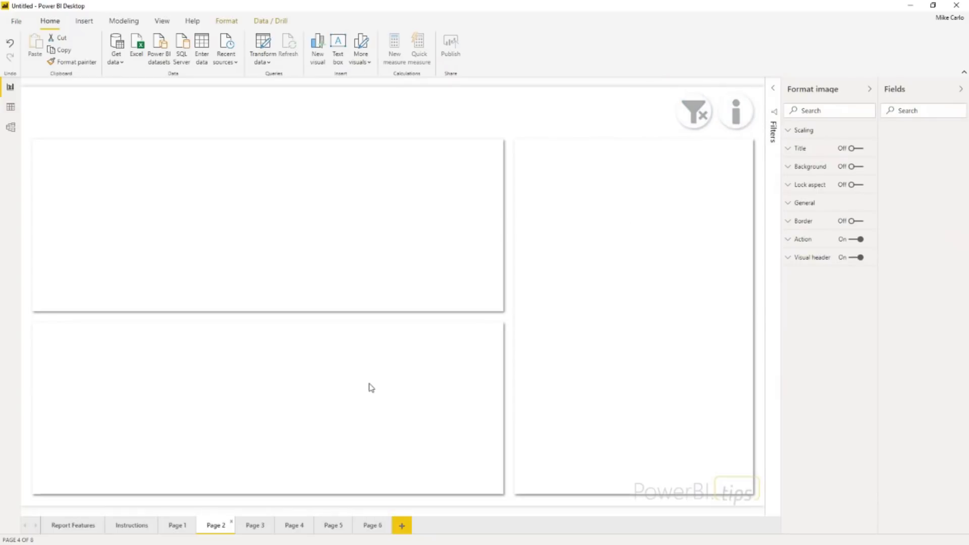
- Return to Page 1 and connect the report to the Data Source Power BI dataset
left_click(175, 525)
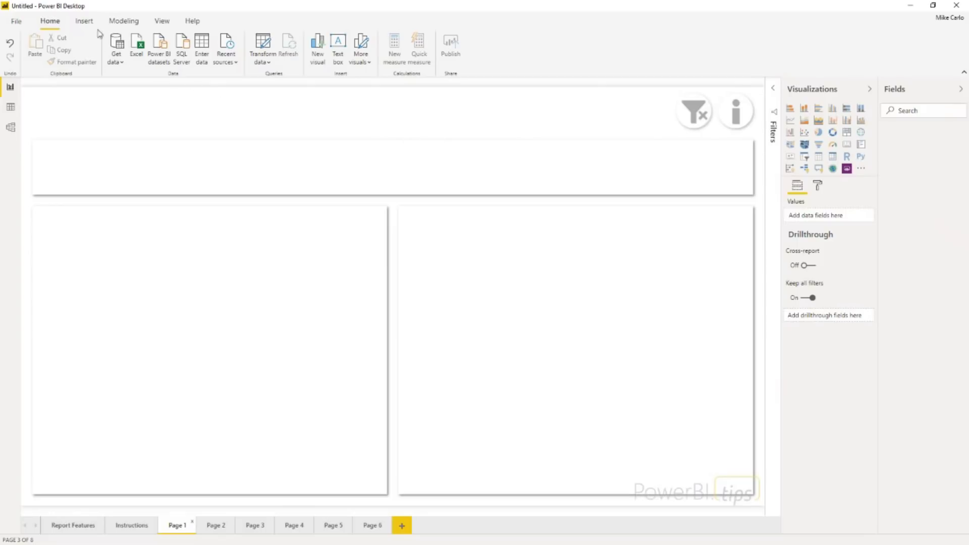
left_click(115, 60)
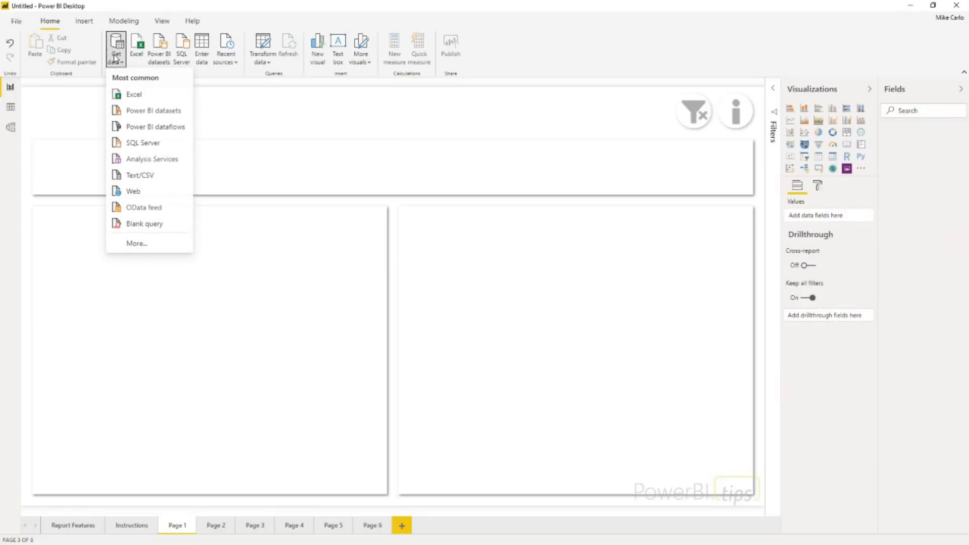
left_click(135, 111)
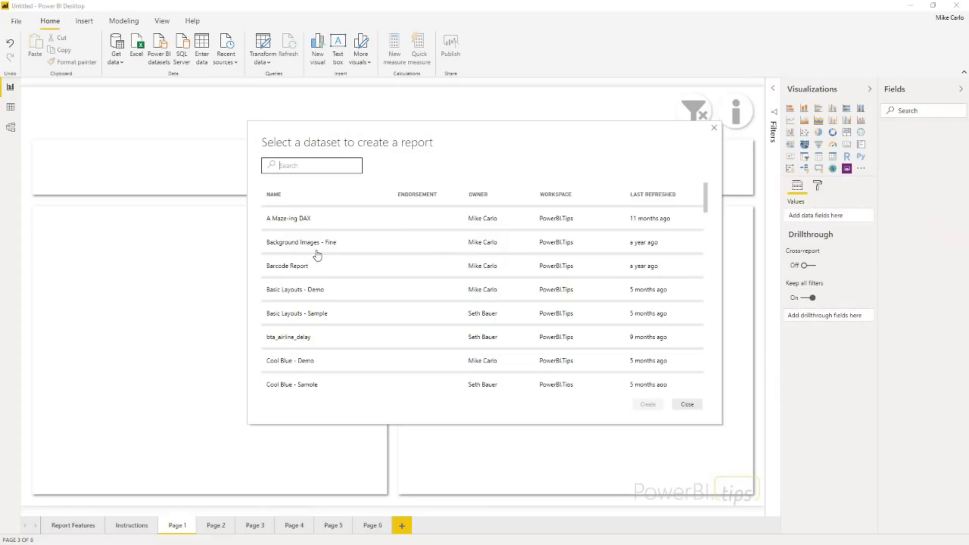
type("data sour")
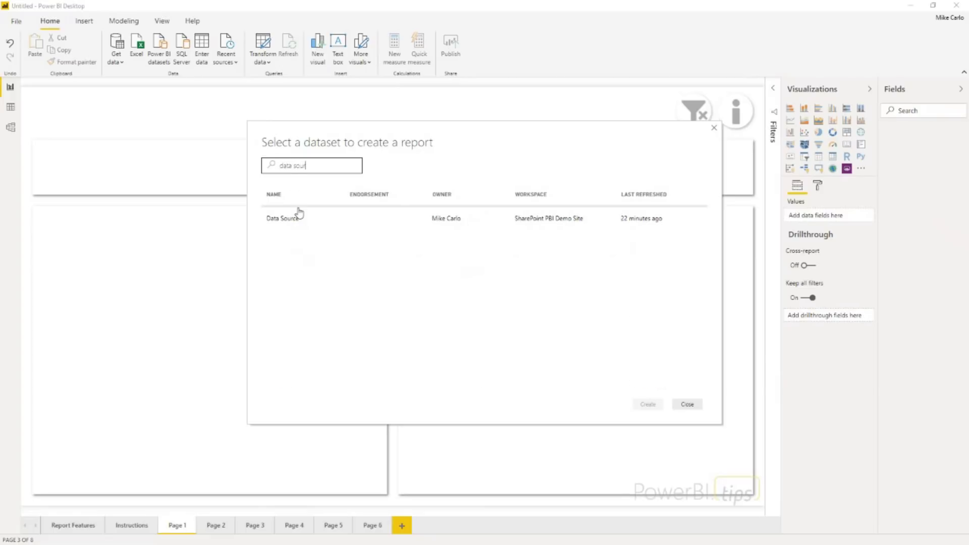
left_click(296, 220)
left_click(648, 404)
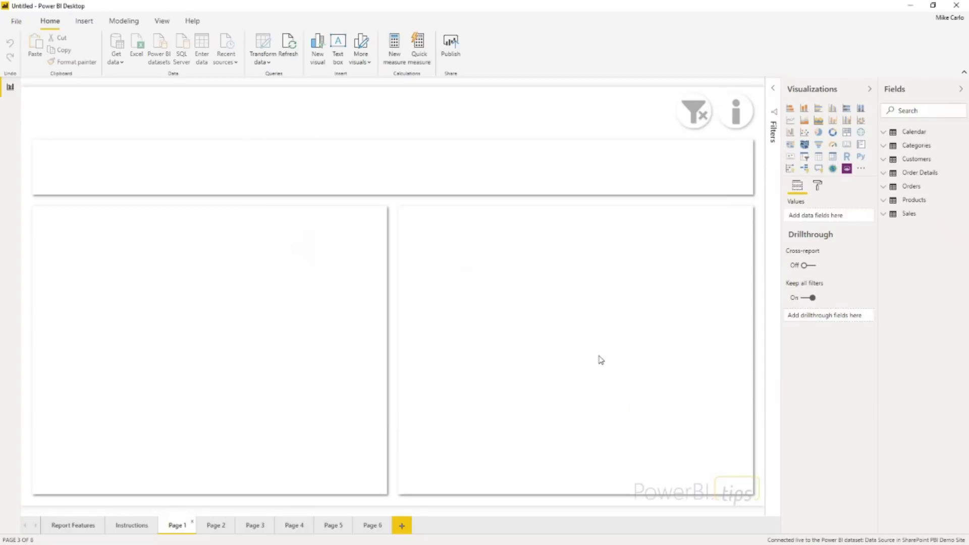
- Examine the fields of the Sales table and the measures in its _Global Measures folder
left_click_drag(878, 154, 822, 155)
left_click(827, 214)
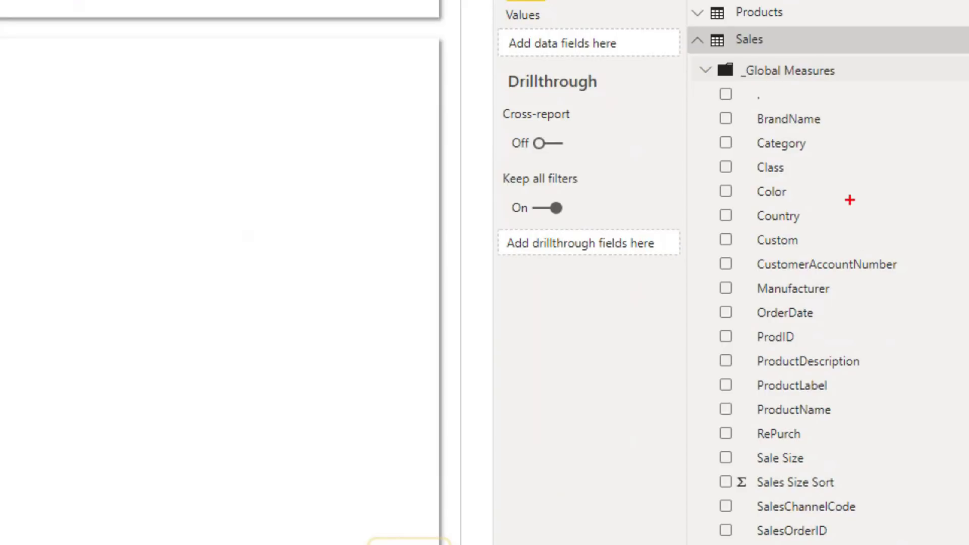
mouse_move(869, 220)
left_mouse_down()
mouse_move(725, 399)
mouse_move(822, 192)
left_mouse_up()
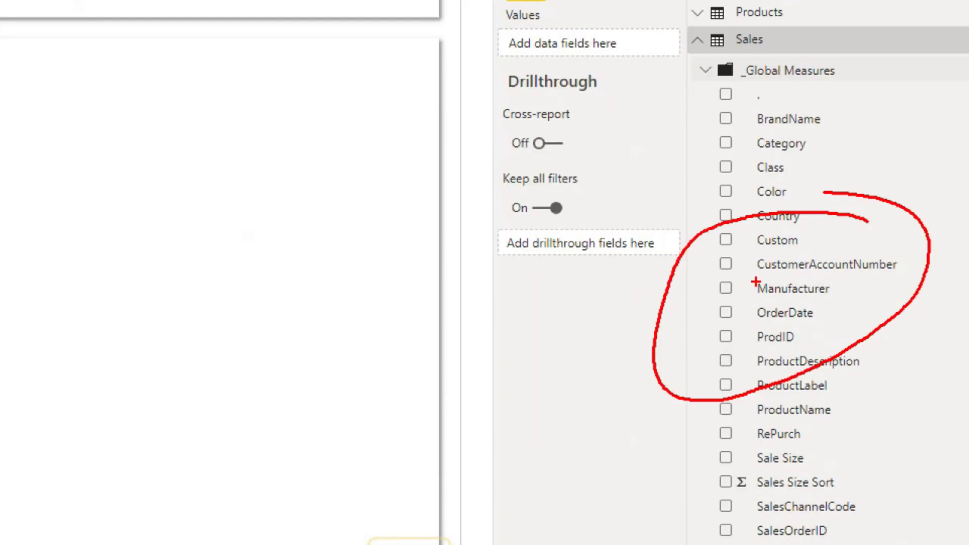
key("Escape")
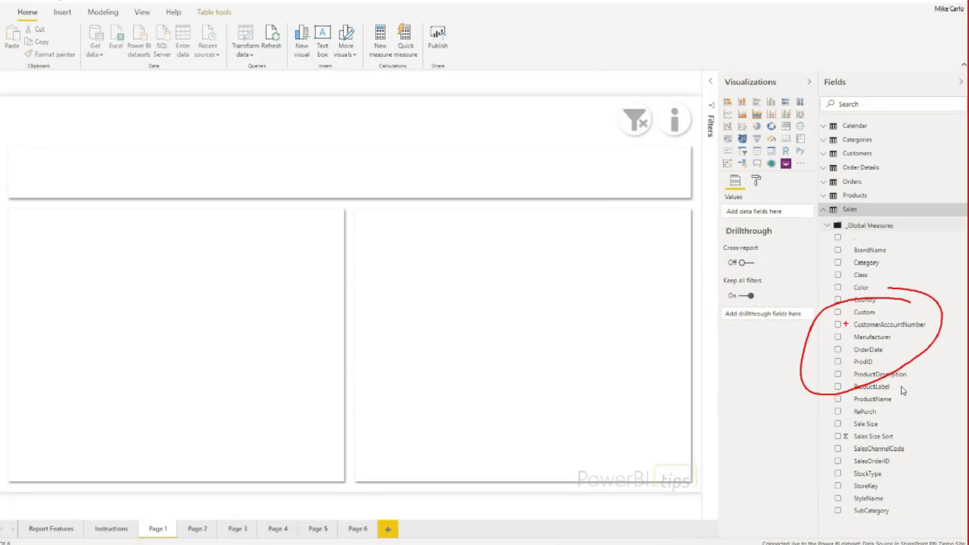
left_click(831, 230)
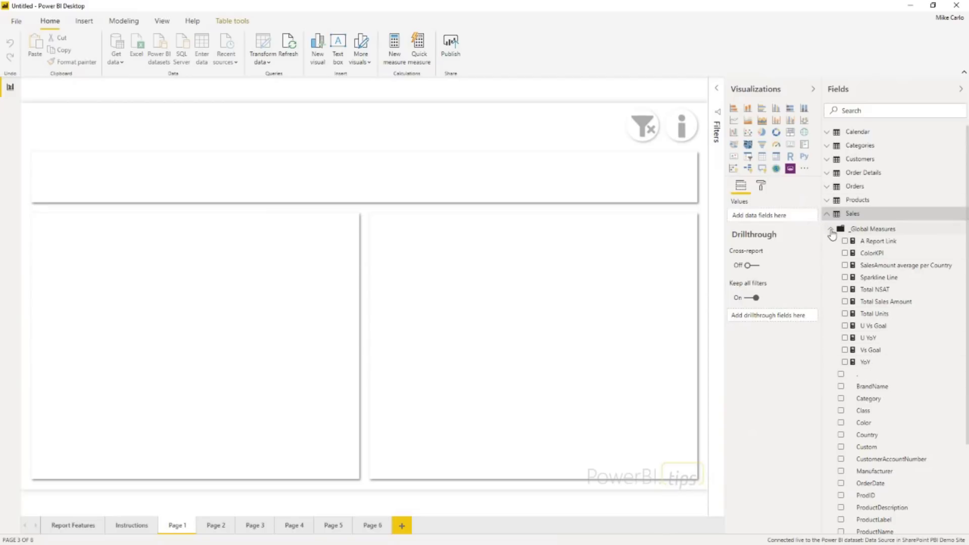
left_click(831, 232)
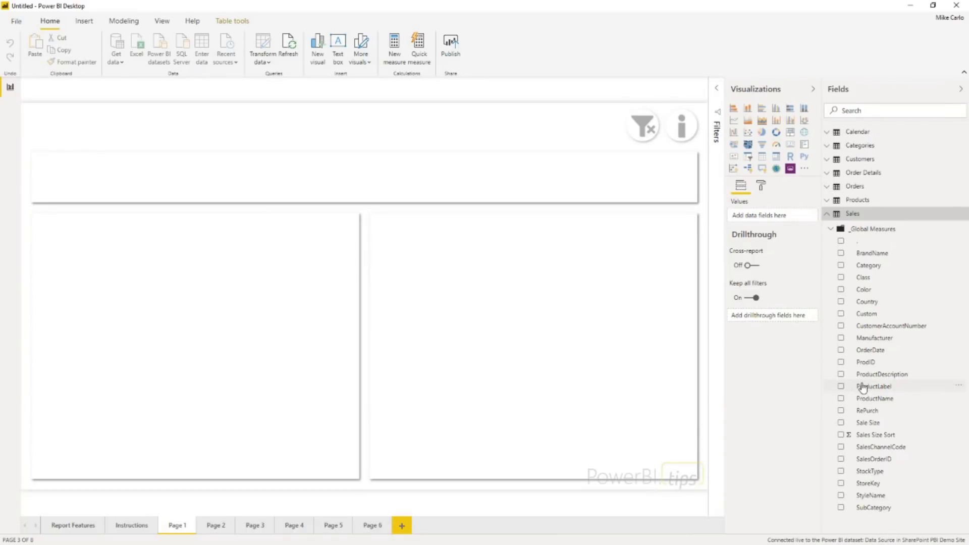
- Build a stacked bar chart of Total Units by Manufacturer that fills the lower-left panel of Page 1
left_click_drag(875, 362, 417, 293)
left_click_drag(180, 210, 148, 268)
left_click_drag(190, 373, 355, 475)
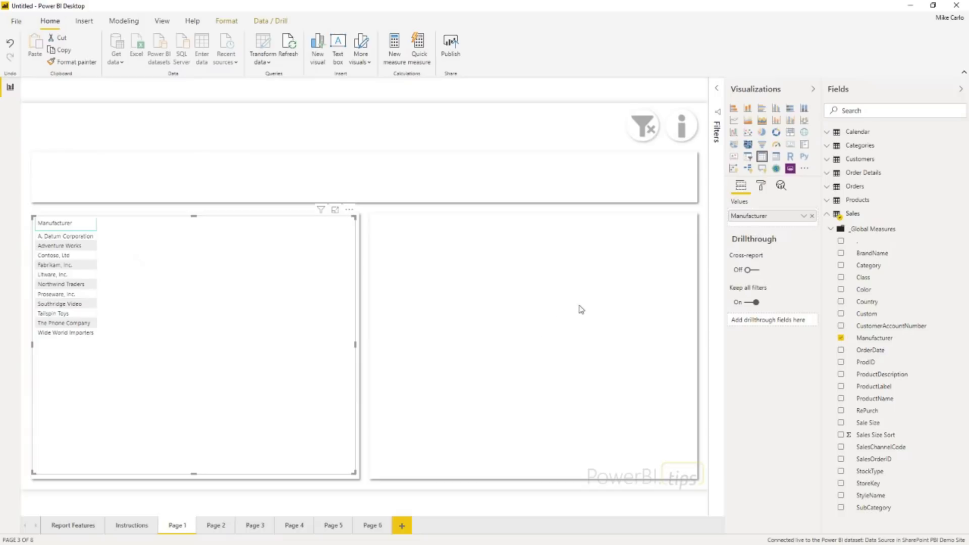
left_click(734, 108)
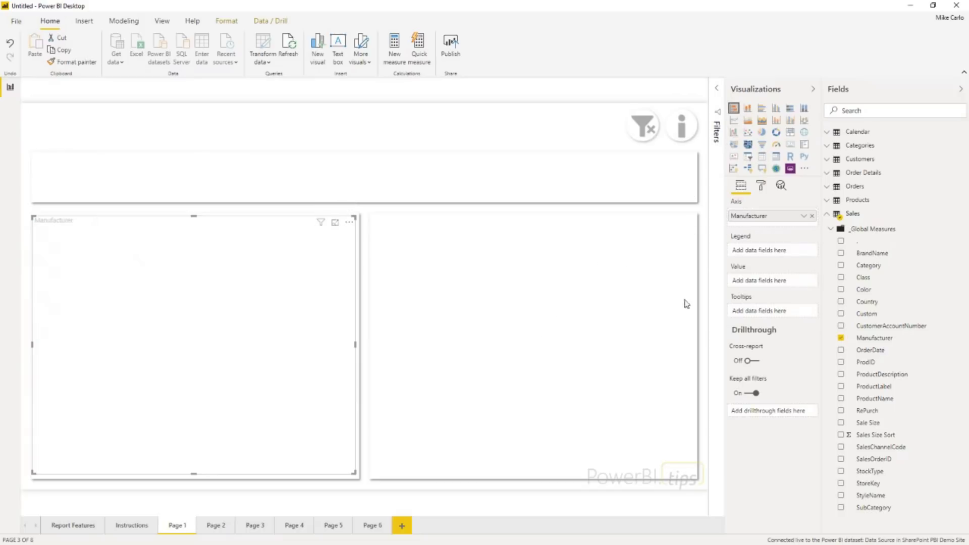
left_click(831, 229)
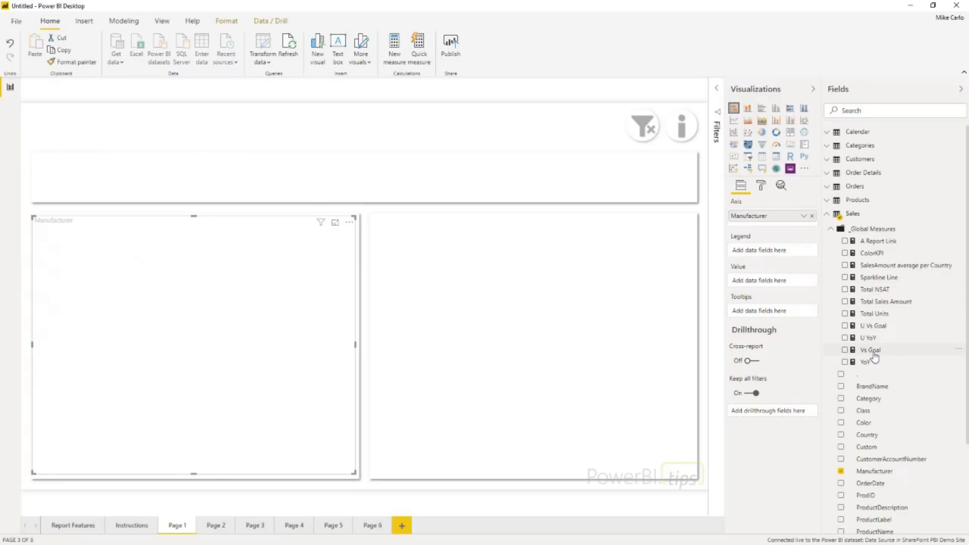
left_click_drag(867, 314, 777, 280)
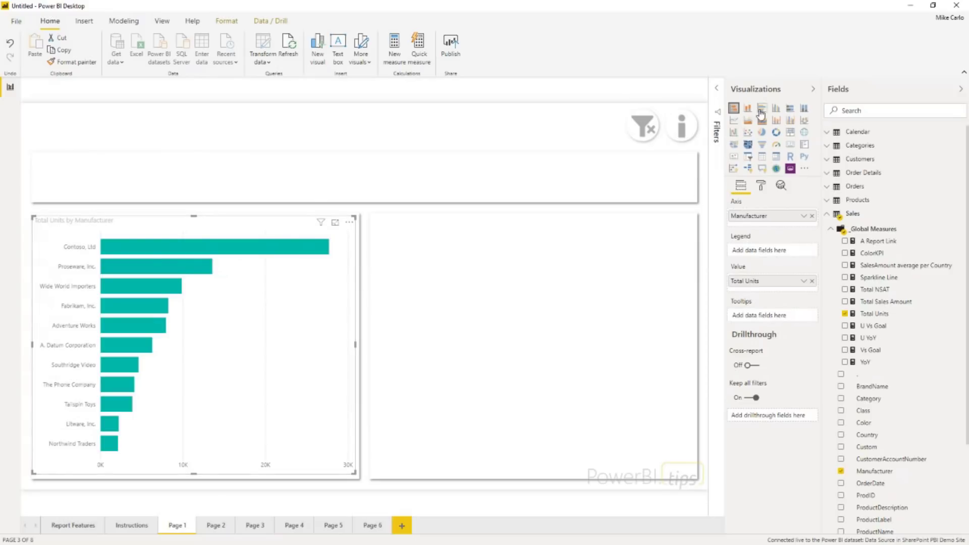
- Build a stacked column chart of Total Sales Amount by ProductName that fills the lower-right panel of Page 1
left_click(596, 267)
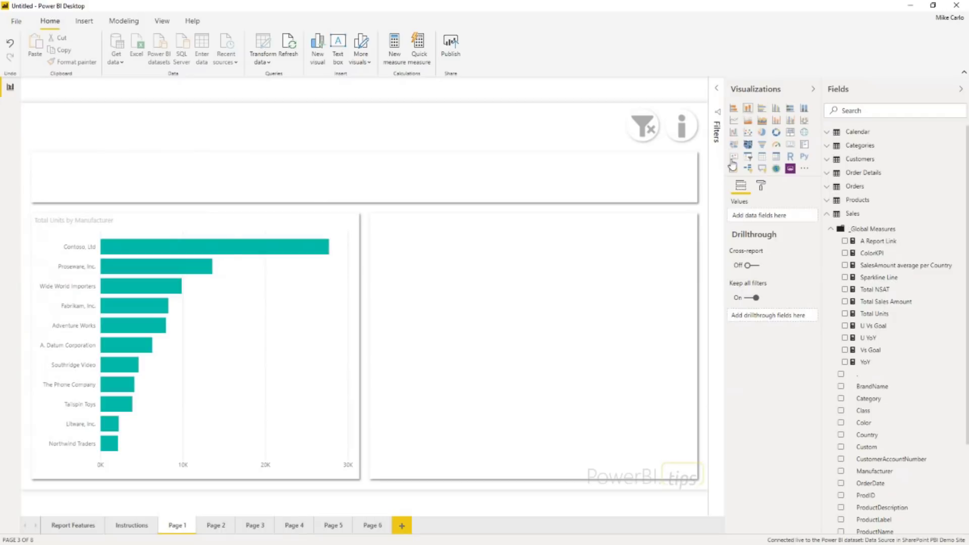
left_click(750, 115)
left_click_drag(186, 234, 479, 279)
left_click_drag(532, 374, 694, 477)
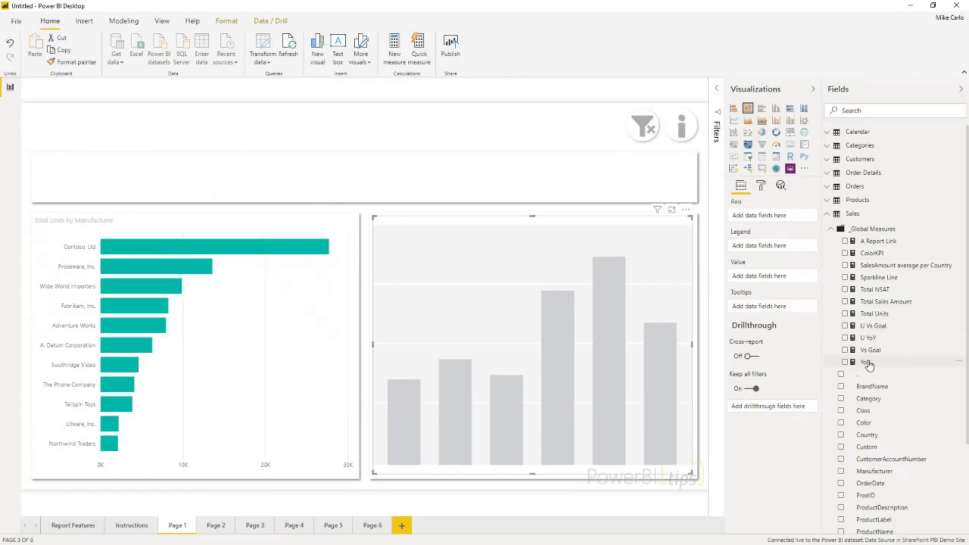
left_click_drag(876, 306, 791, 242)
left_click_drag(786, 221, 781, 276)
scroll(882, 435, "down", 3)
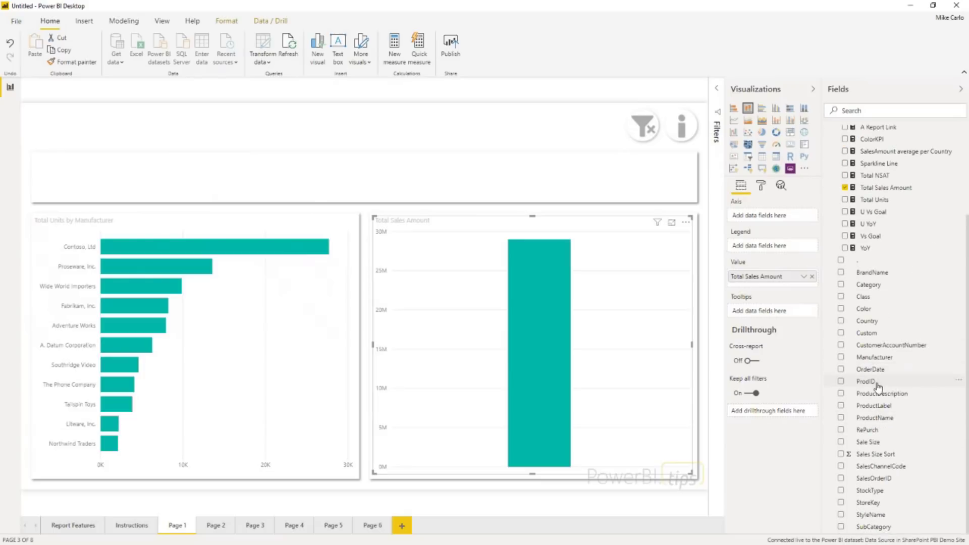
left_click_drag(879, 419, 785, 218)
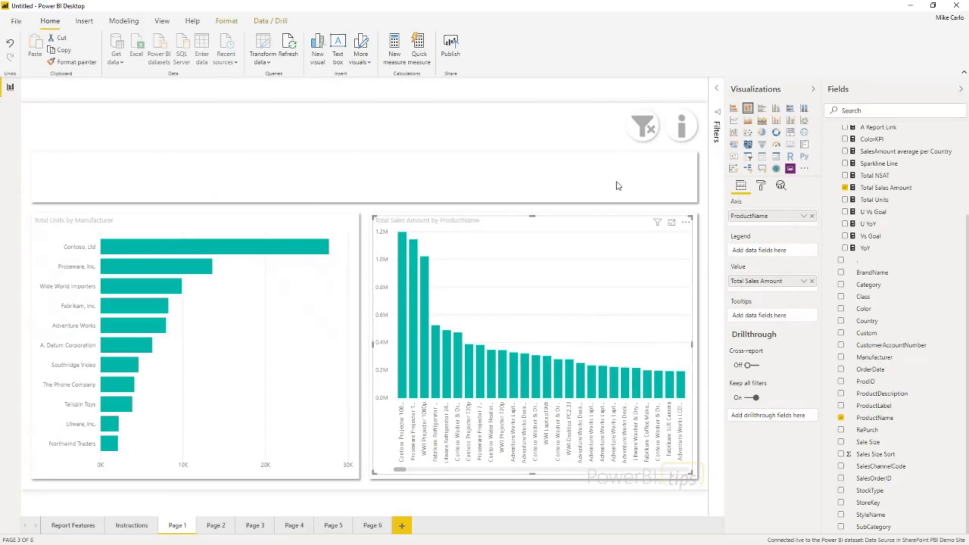
- Add a Total Units card and fit it into the left end of the panel above the two charts
left_click(369, 98)
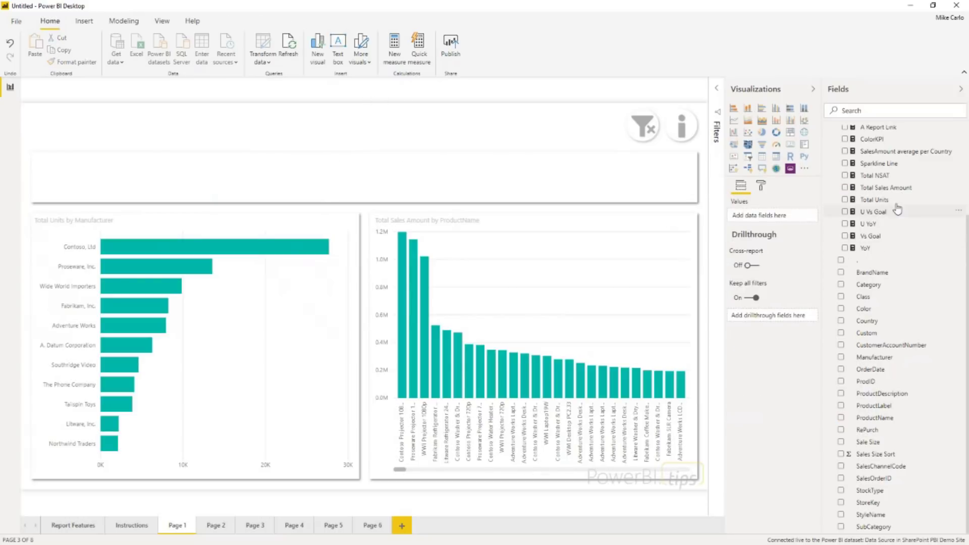
left_click_drag(879, 203, 382, 182)
left_click(845, 200)
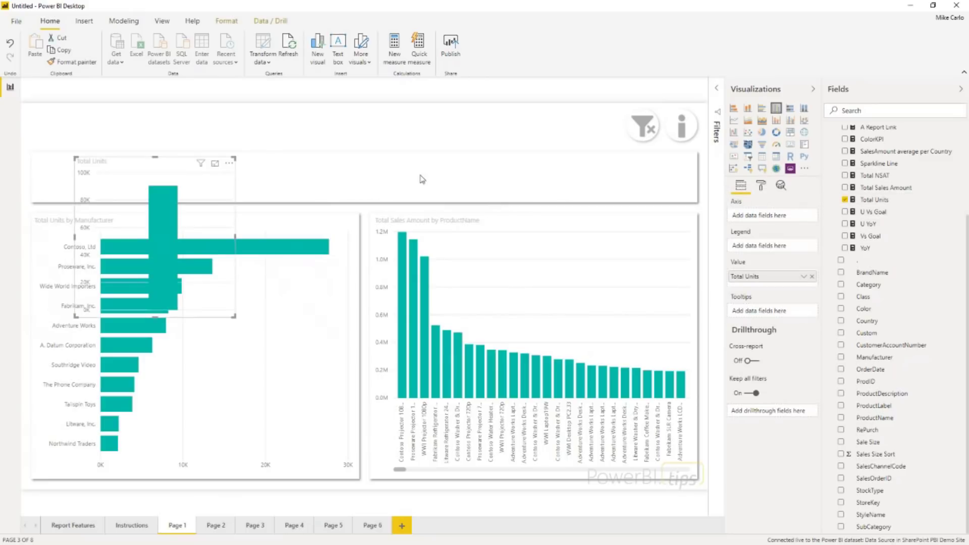
left_click(791, 145)
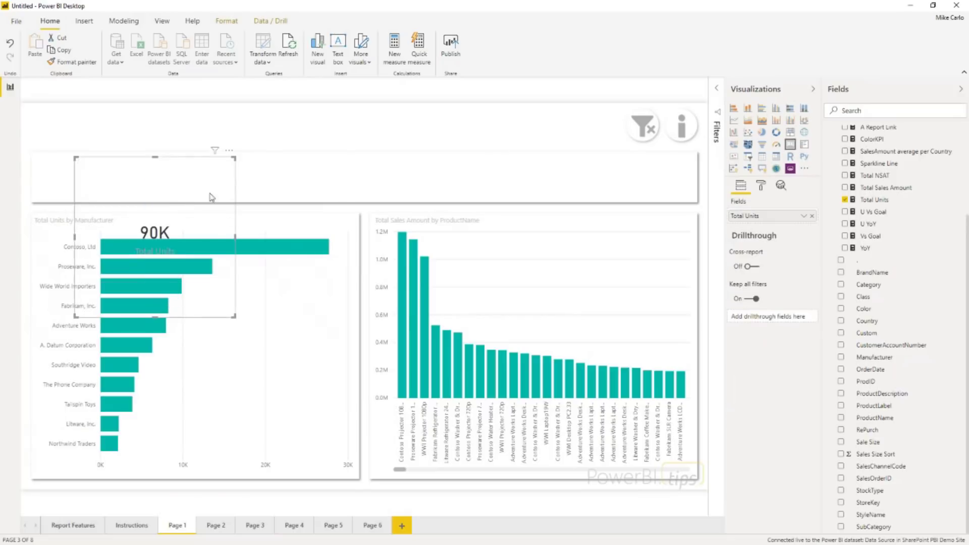
left_click_drag(225, 172, 270, 236)
key("ctrl+z")
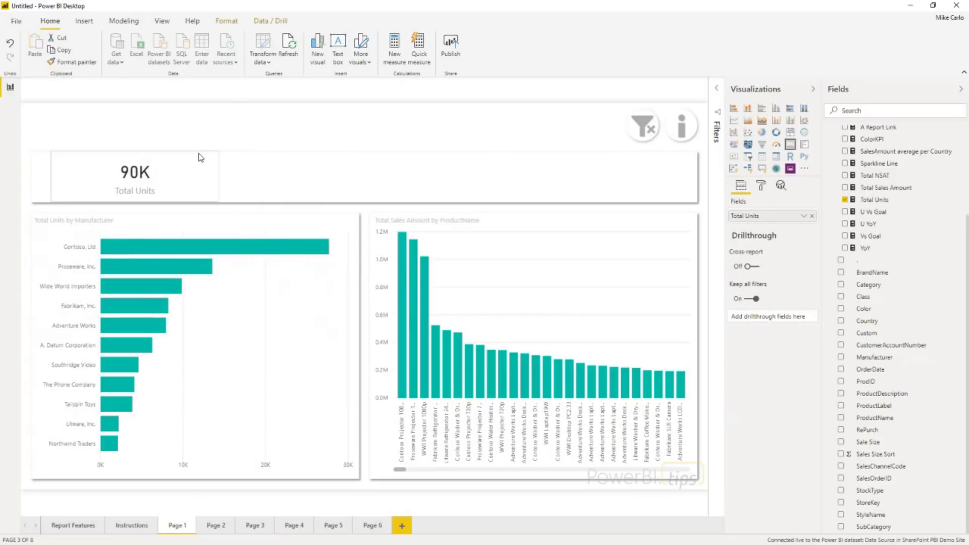
key("ctrl+z")
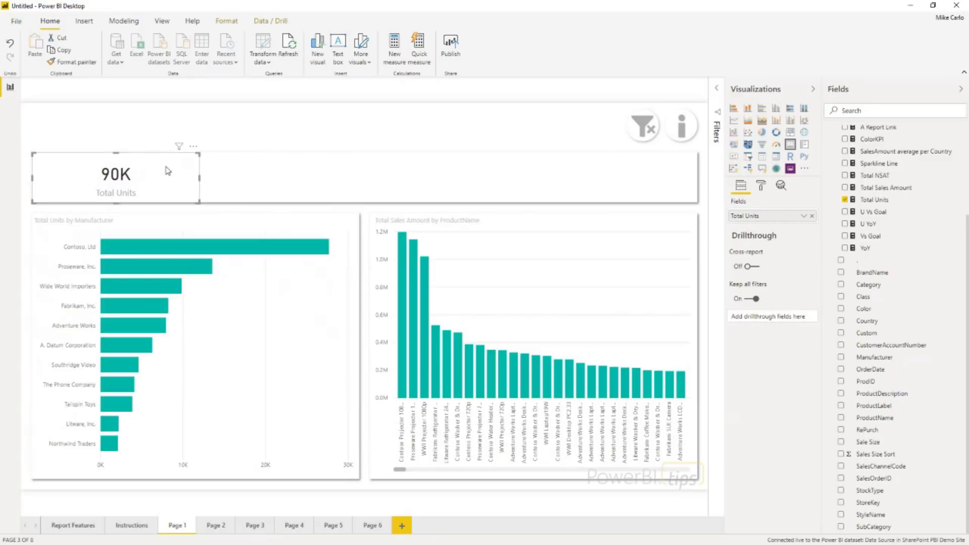
- Duplicate the Total Units card, place the copy beside the original, and switch it to the Total Sales Amount measure
key("ctrl+c")
key("ctrl+v")
left_click_drag(168, 168, 335, 177)
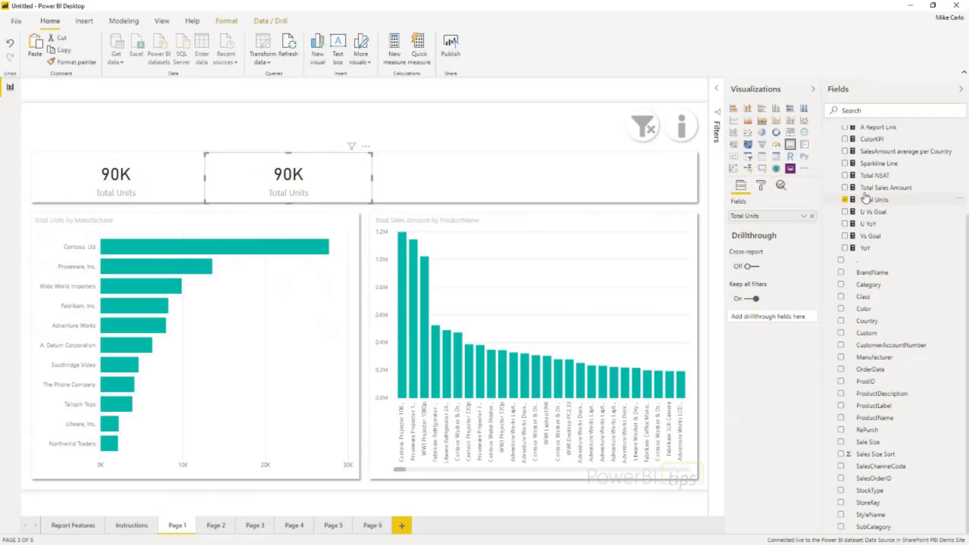
left_click_drag(847, 193, 792, 217)
- Duplicate the Total Sales Amount card, place the copy next to it, and switch it to SalesAmount average per Country
key("ctrl+c")
key("ctrl+v")
left_click_drag(427, 184, 489, 180)
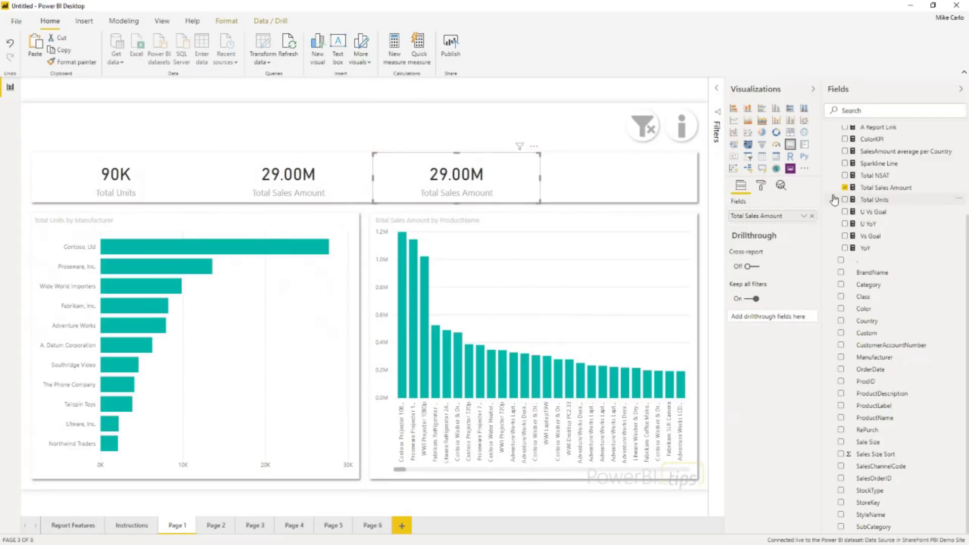
scroll(888, 197, "up", 4)
scroll(881, 222, "down", 2)
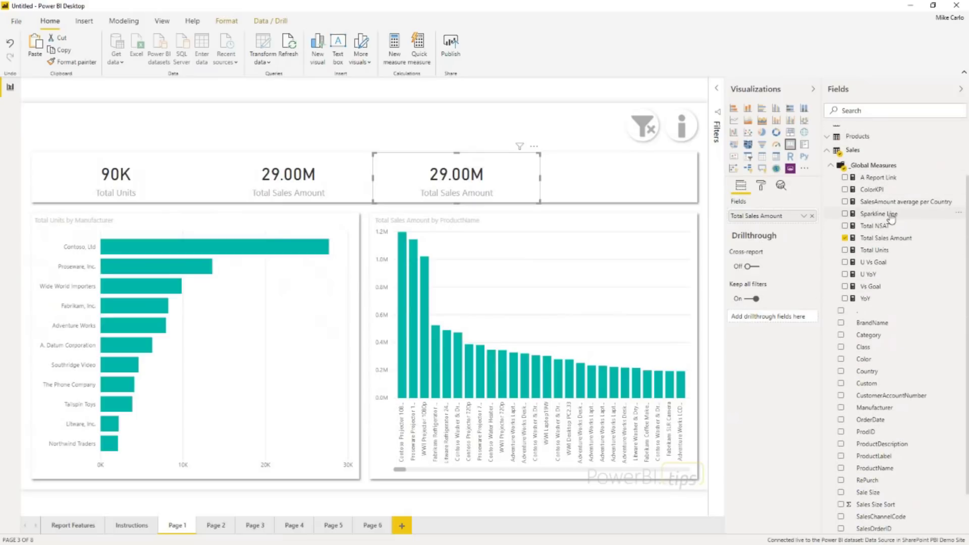
left_click_drag(890, 207, 777, 216)
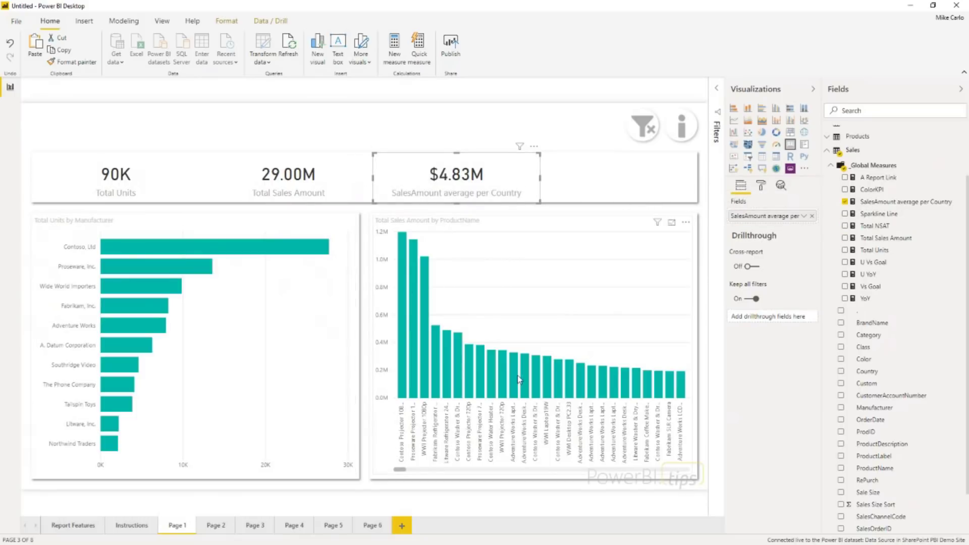
- Test the cross-highlighting from the manufacturer chart with Contoso, Ltd, Proseware, Inc. and Wide World Importers
left_click(262, 248)
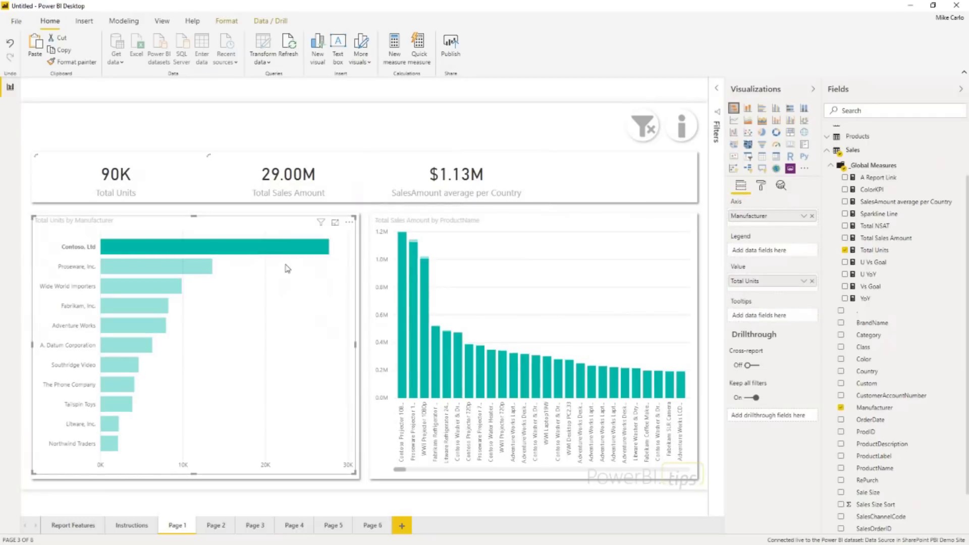
left_click(189, 268)
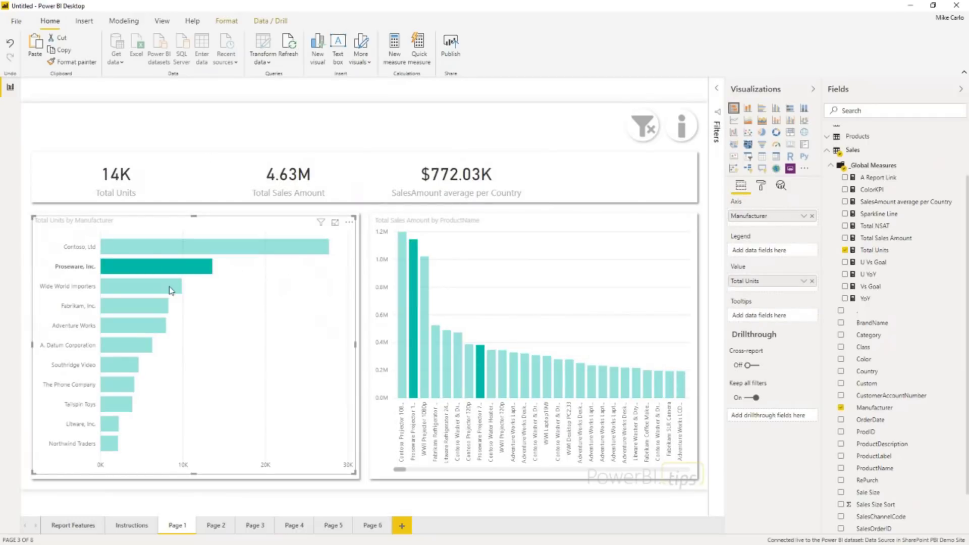
left_click(171, 287)
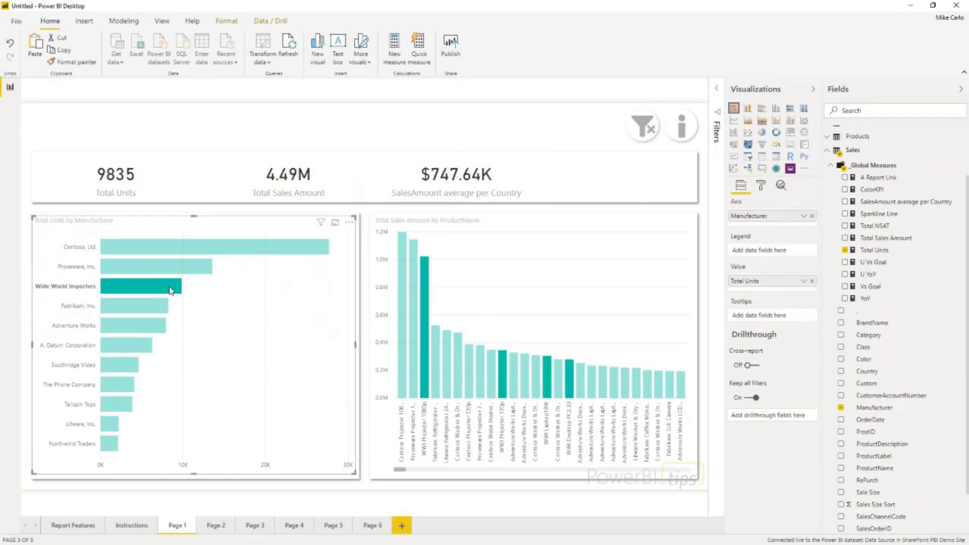
left_click(170, 290)
left_click(170, 290)
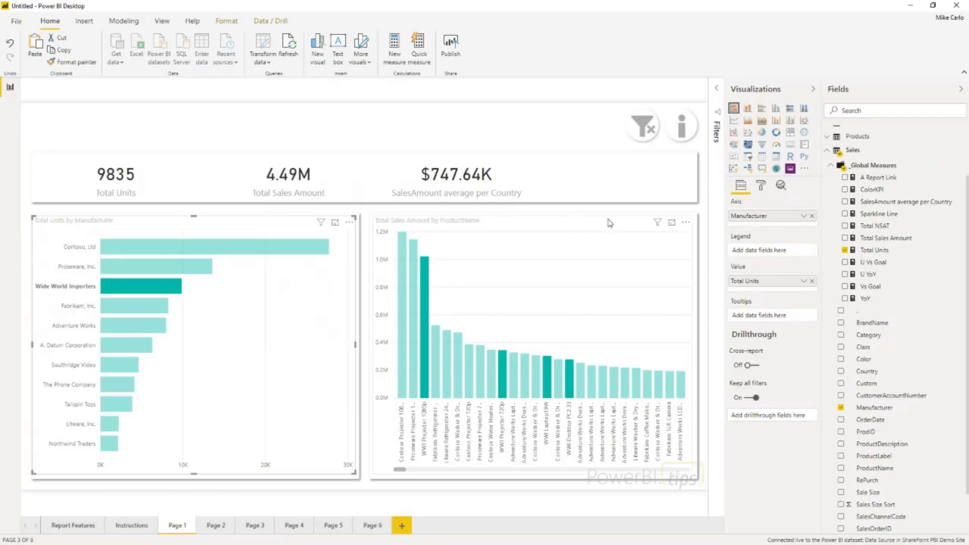
- Edit the manufacturer chart's interactions so that it filters the Total Sales Amount by ProductName chart instead of highlighting it
left_click(162, 21)
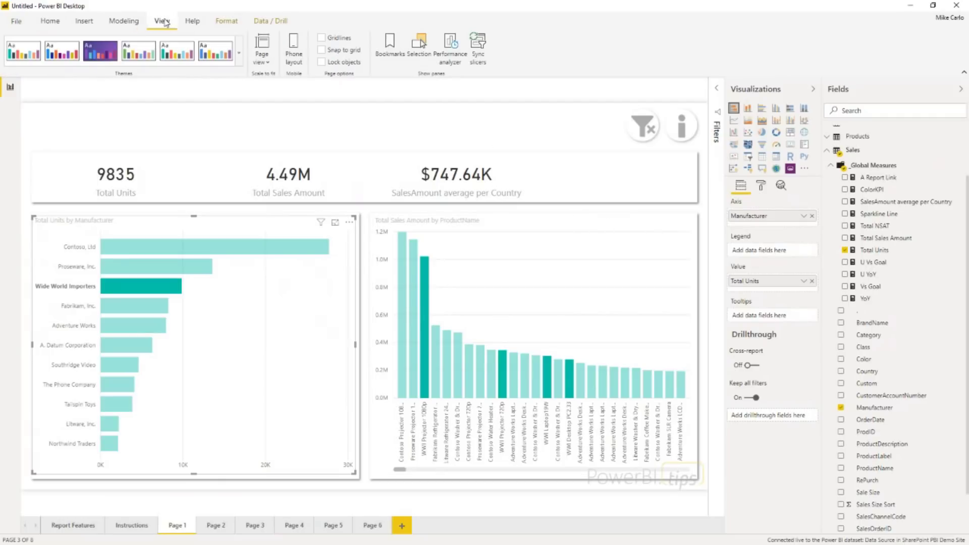
left_click(232, 23)
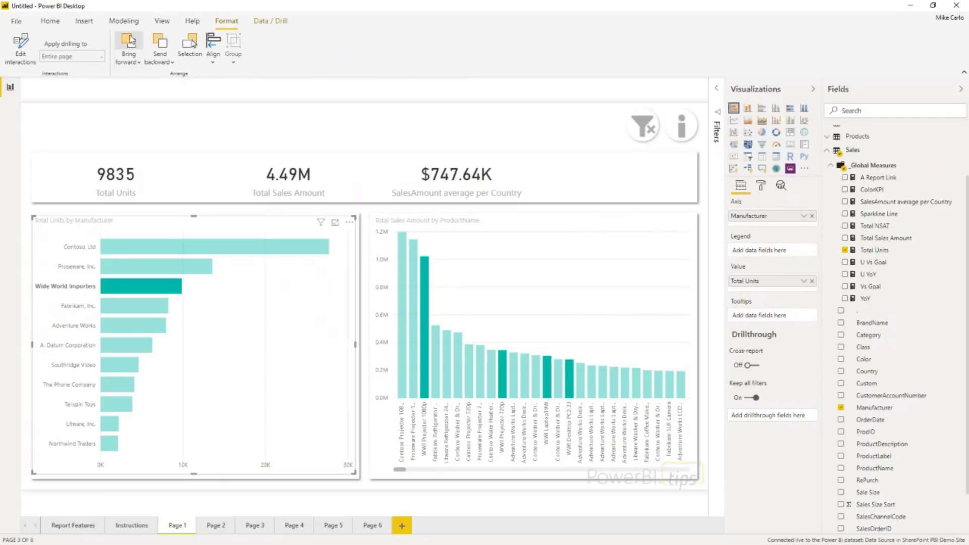
left_click(20, 48)
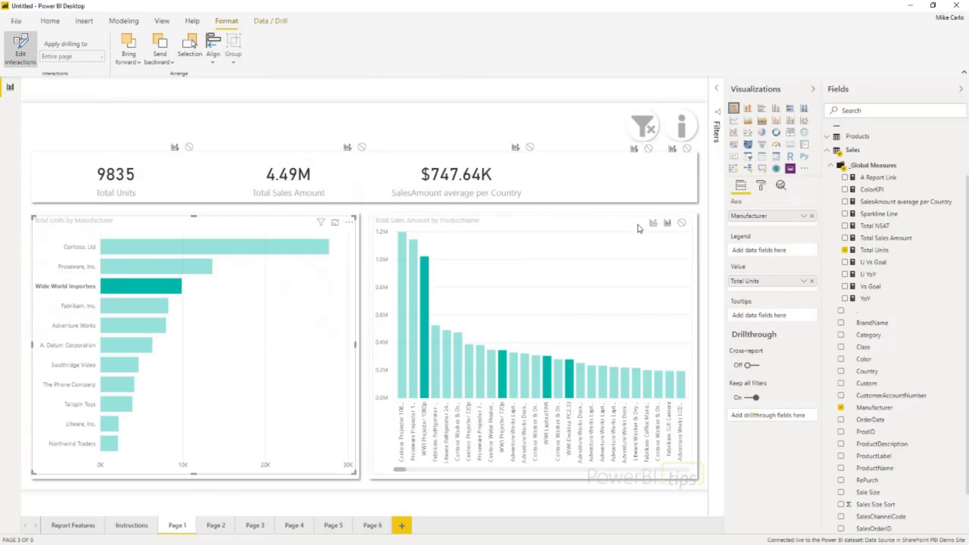
left_click(654, 222)
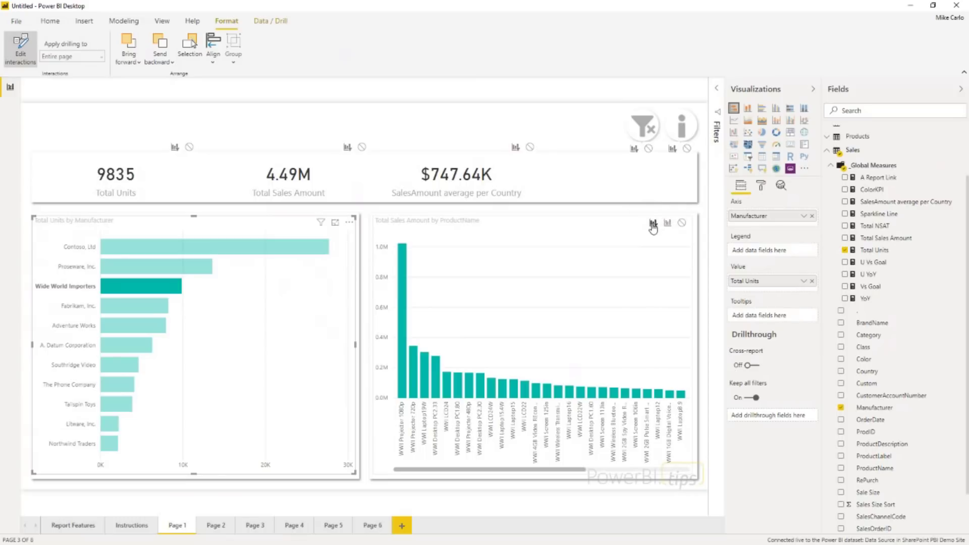
- Test the filtering with the Proseware, Wide World Importers, Fabrikam and Adventure Works bars, and clear the selection
left_click(157, 270)
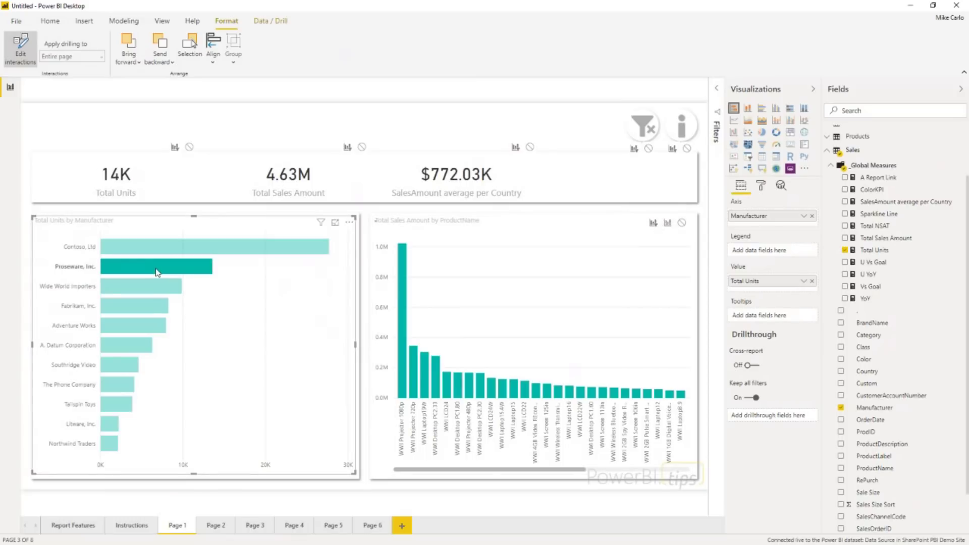
left_click(149, 292)
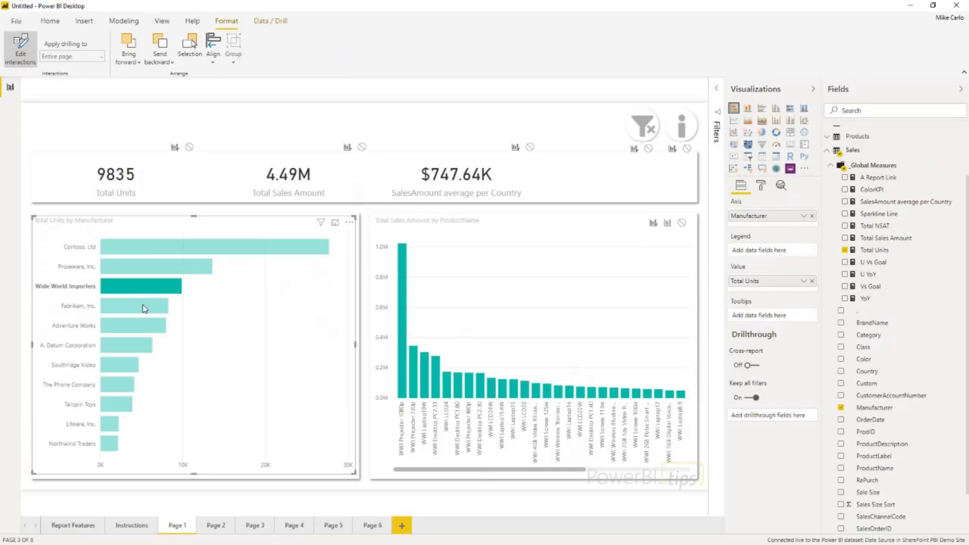
left_click(145, 308)
left_click(140, 327)
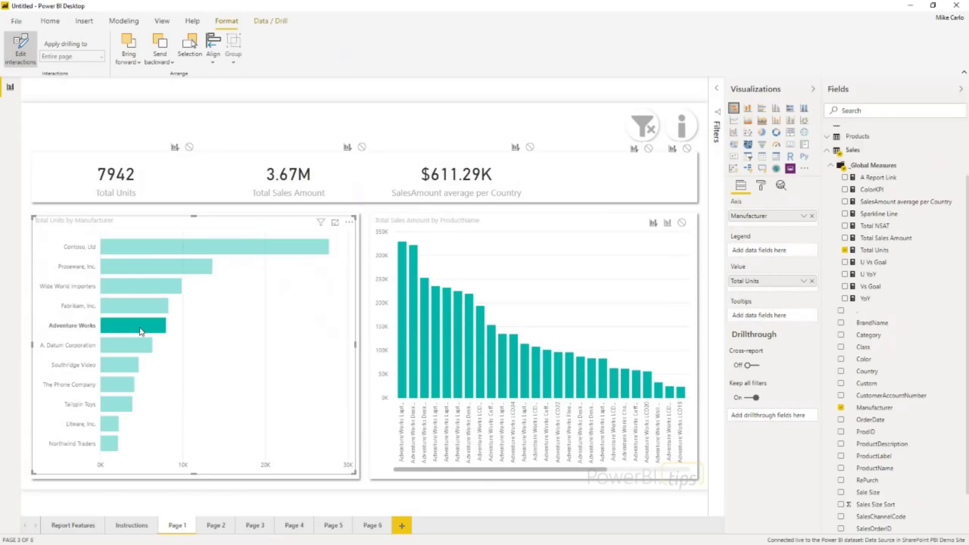
left_click(142, 330)
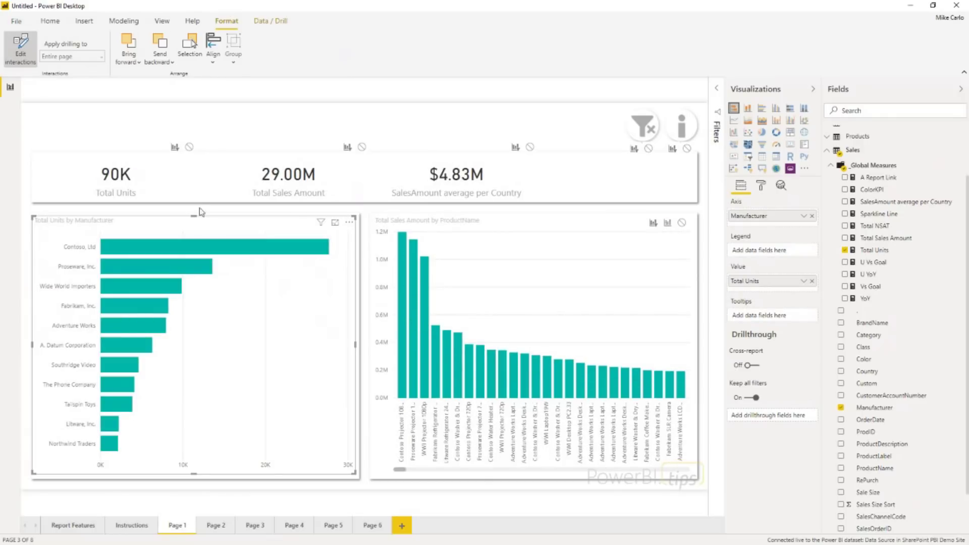
left_click(257, 90)
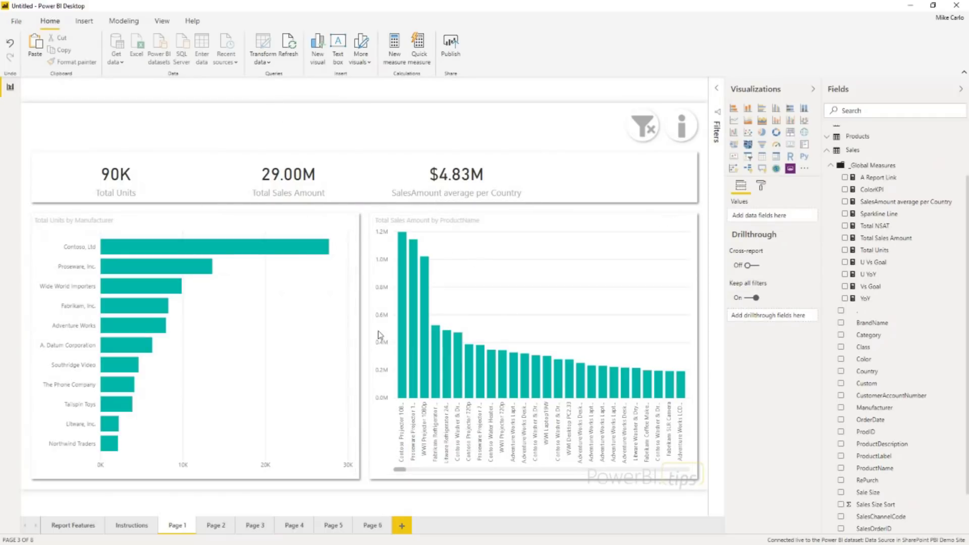
- Display the info overlay of Page 1 and close it again
left_click(684, 128, "ctrl")
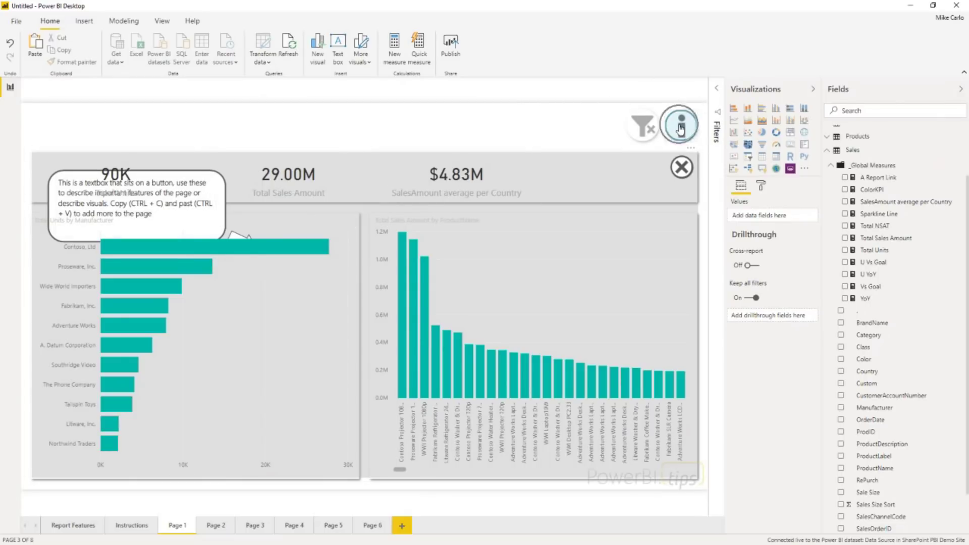
left_click(682, 170)
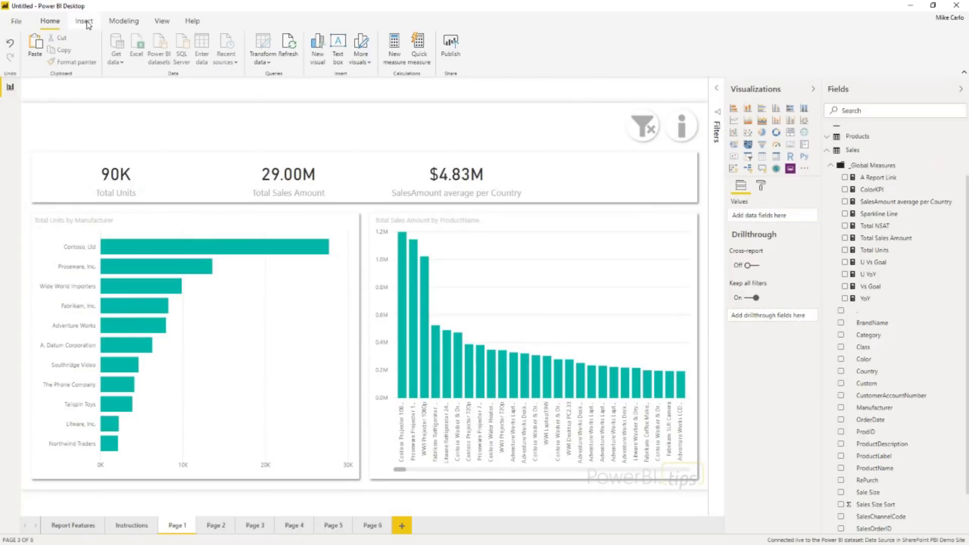
- Send the Total Units by Manufacturer and Total Sales Amount by ProductName charts to the back of the page's layer order
left_click(160, 21)
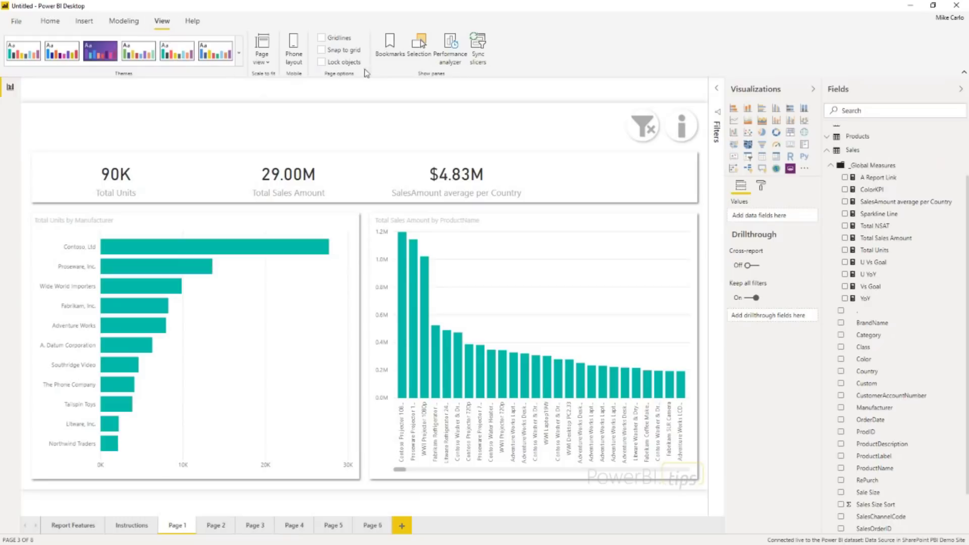
left_click(419, 46)
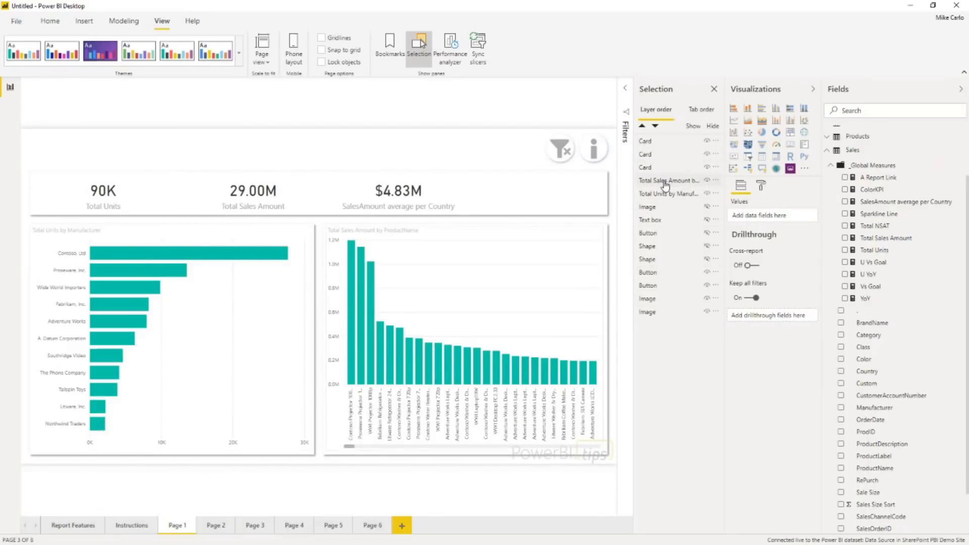
left_click(667, 181)
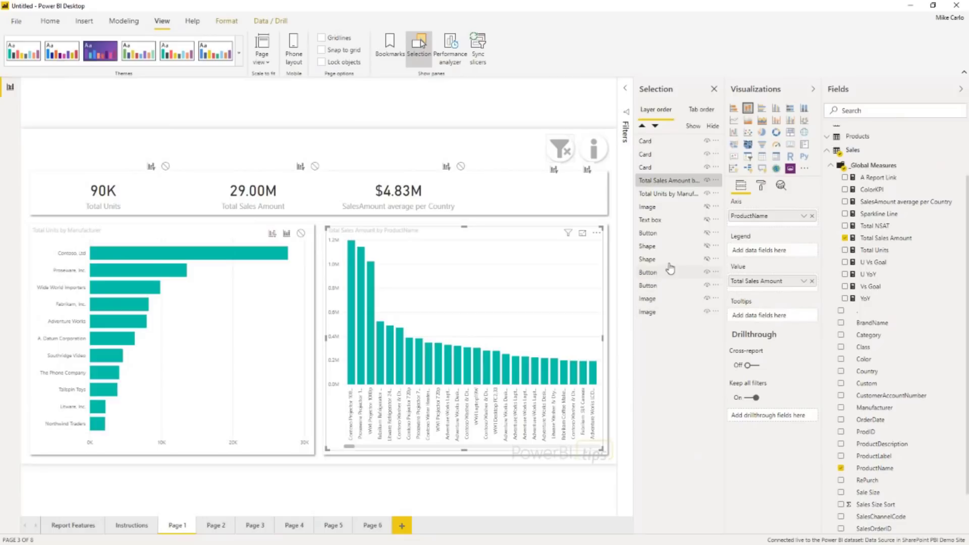
left_click(664, 197)
left_click_drag(665, 197, 664, 316)
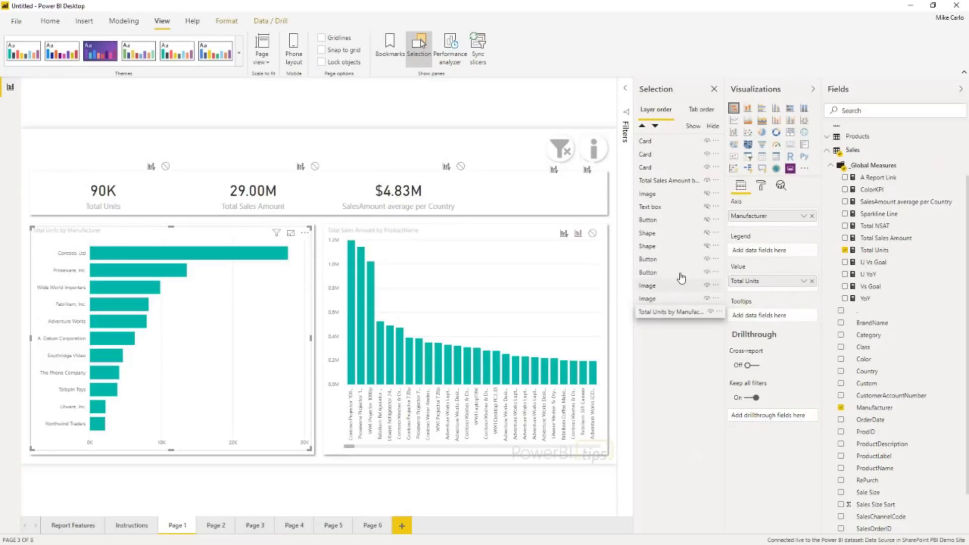
left_click_drag(665, 181, 672, 314)
- Move the three cards down the layer order to just above the two charts and below all template images
left_click_drag(666, 167, 672, 285)
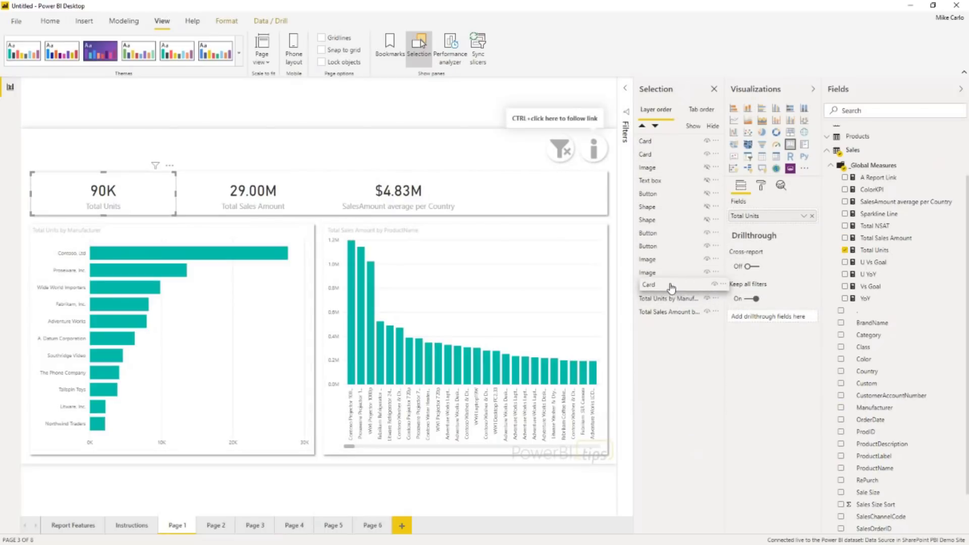
left_click_drag(670, 156, 677, 273)
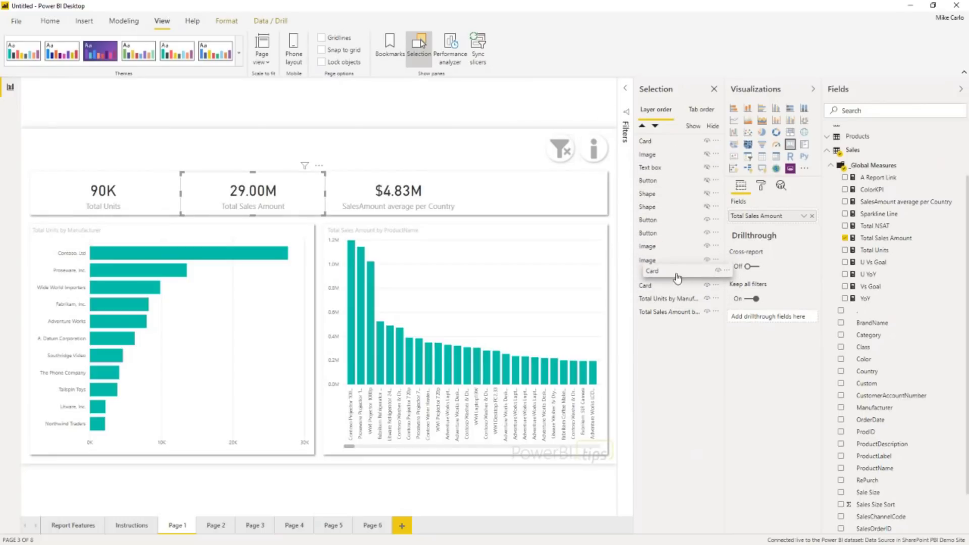
left_click_drag(674, 144, 665, 275)
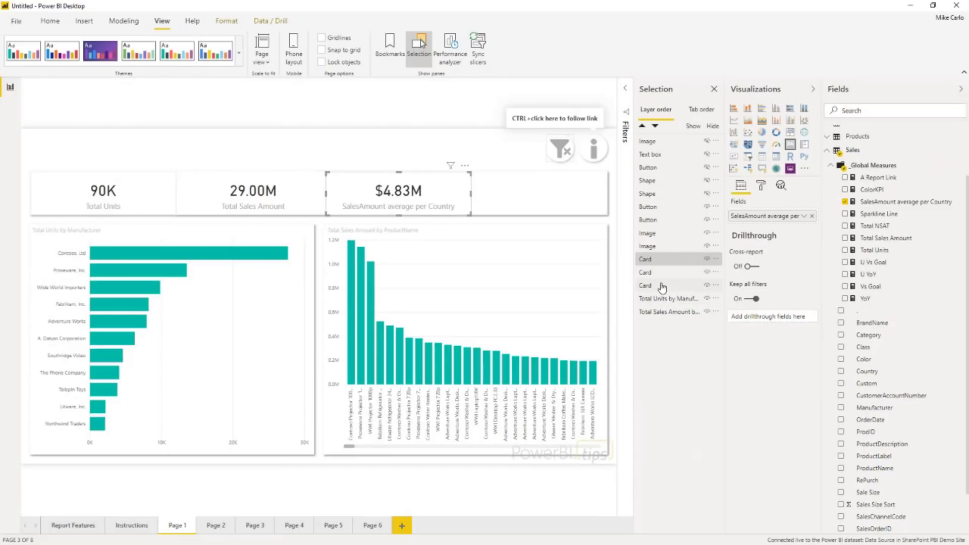
- Group the three cards into a single group
left_click(668, 286)
left_click(666, 298, "ctrl")
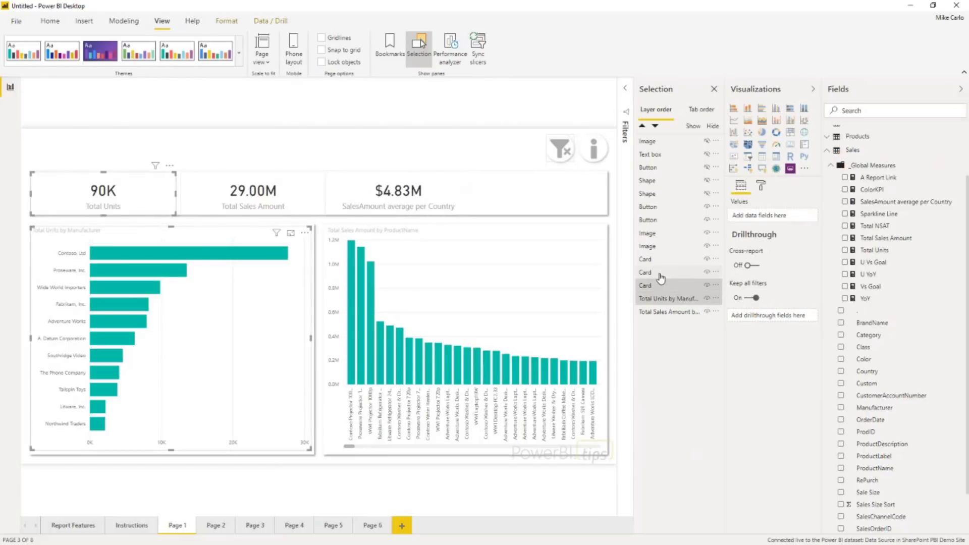
left_click(658, 260)
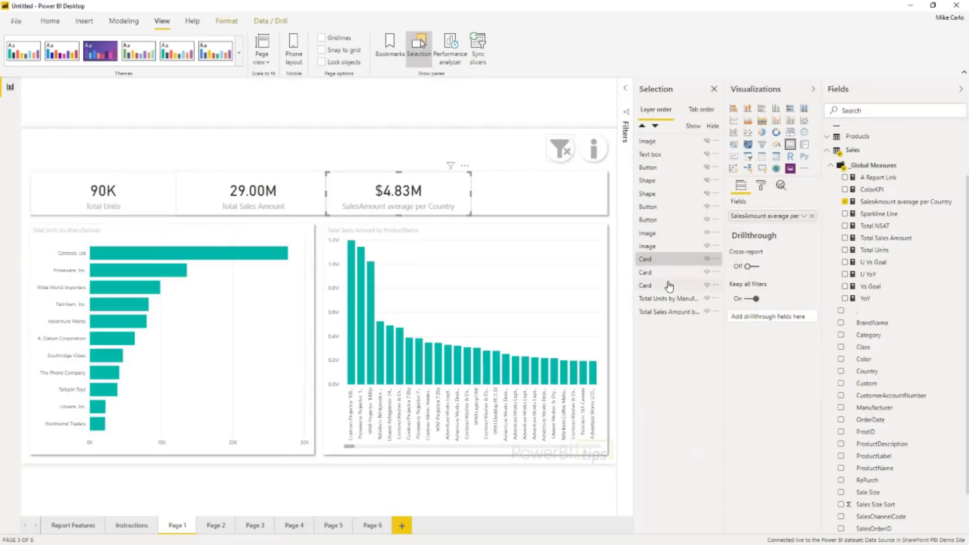
left_click(670, 287, "shift")
right_click(682, 285)
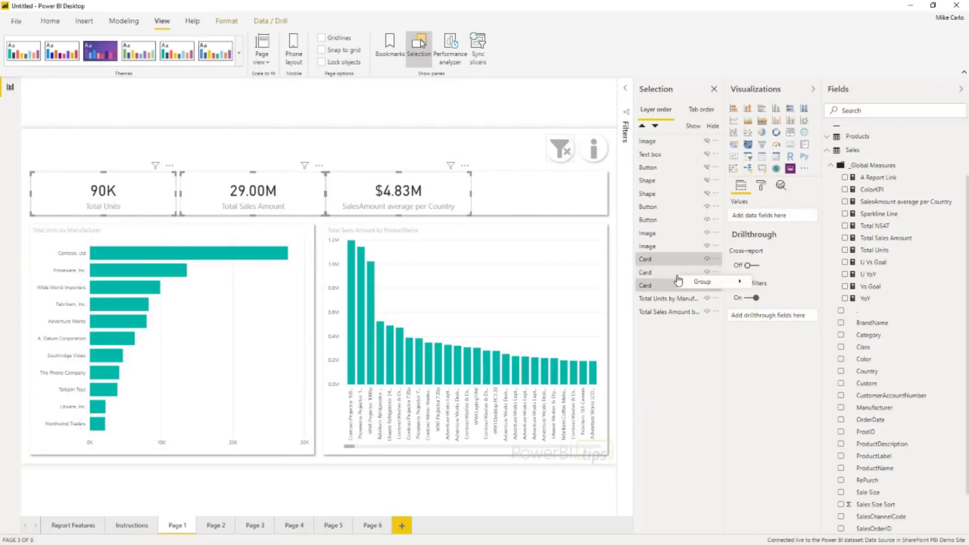
mouse_move(707, 281)
left_click(780, 283)
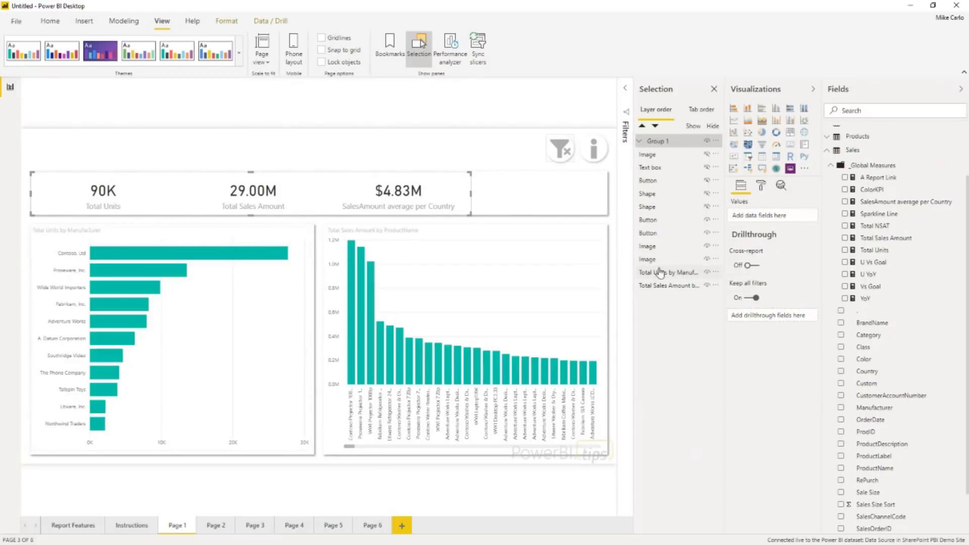
- Move the card group just above the two charts in the layer order and rename it "List of Cards"
left_click_drag(657, 141, 671, 265)
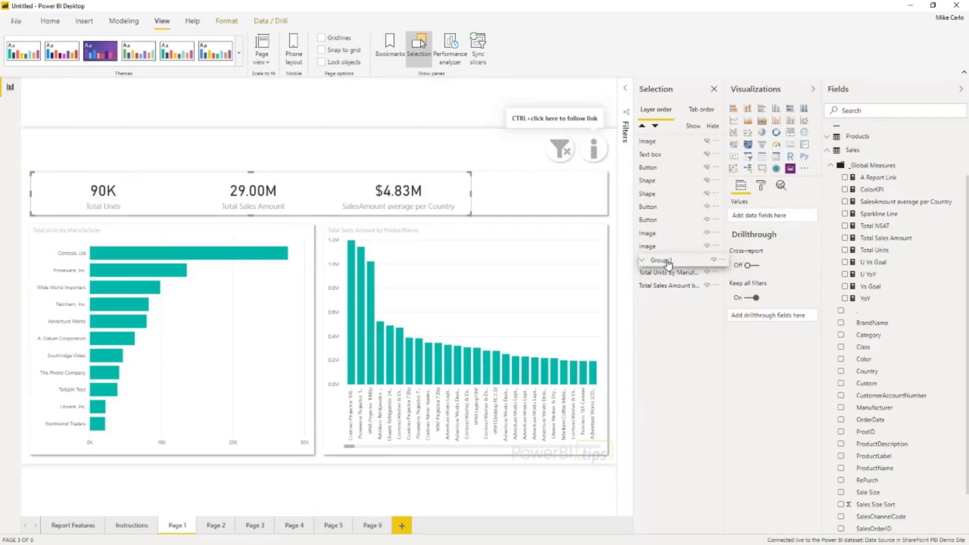
double_click(670, 259)
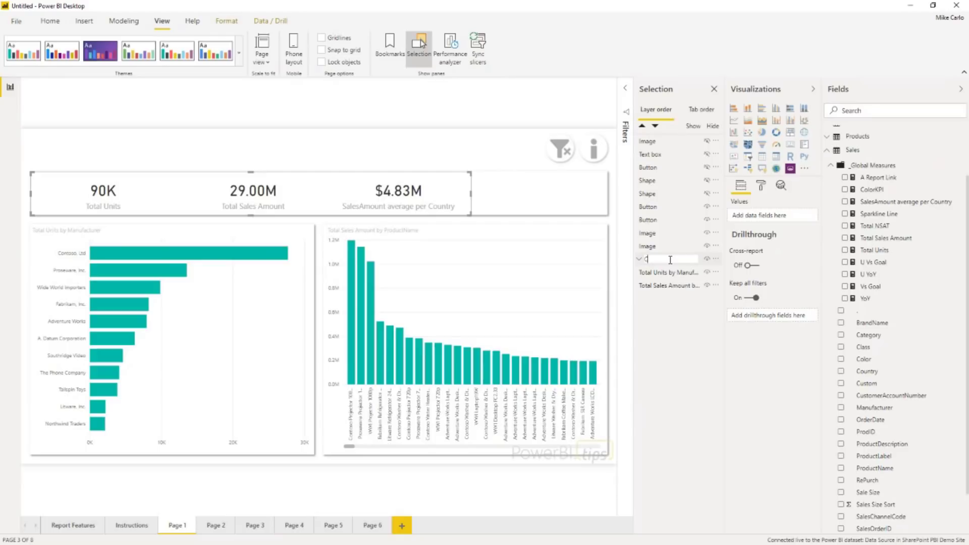
type("List of Cards")
key("Return")
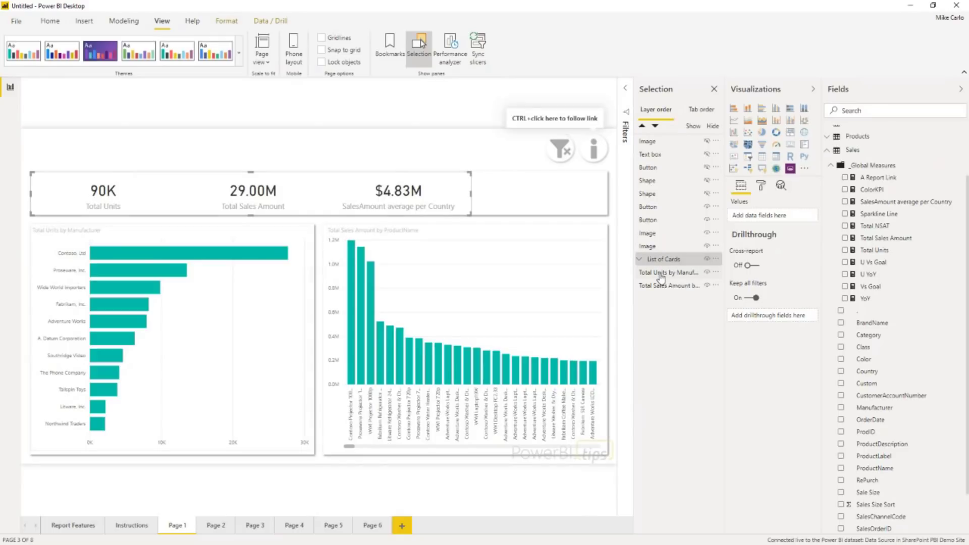
- Show Page 1's info overlay by following the link on the info icon
left_click(660, 273)
left_click(667, 285)
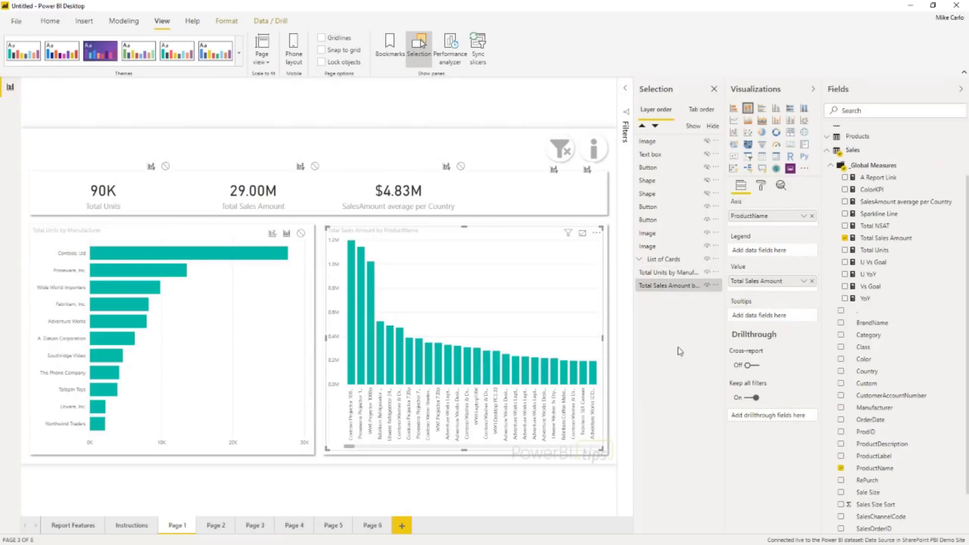
left_click(589, 163)
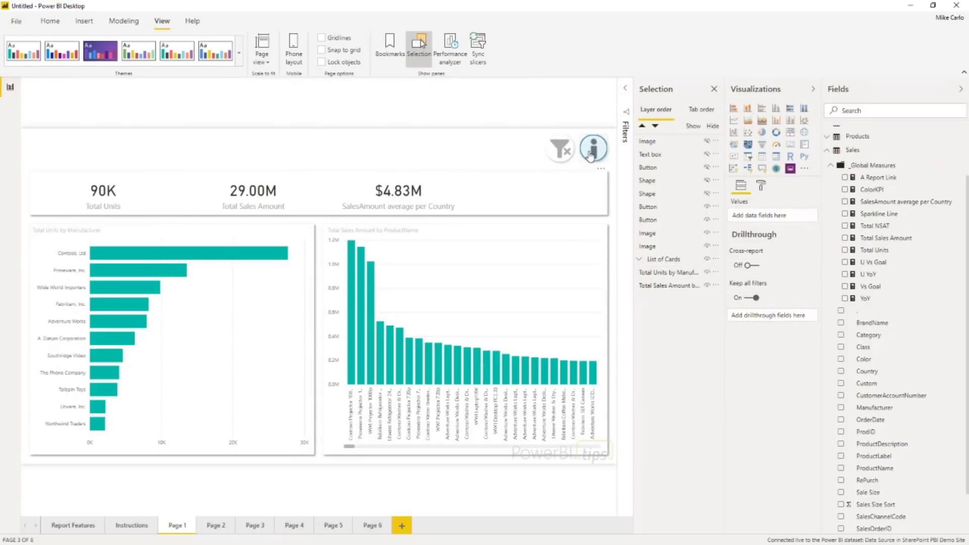
left_click(595, 152, "ctrl")
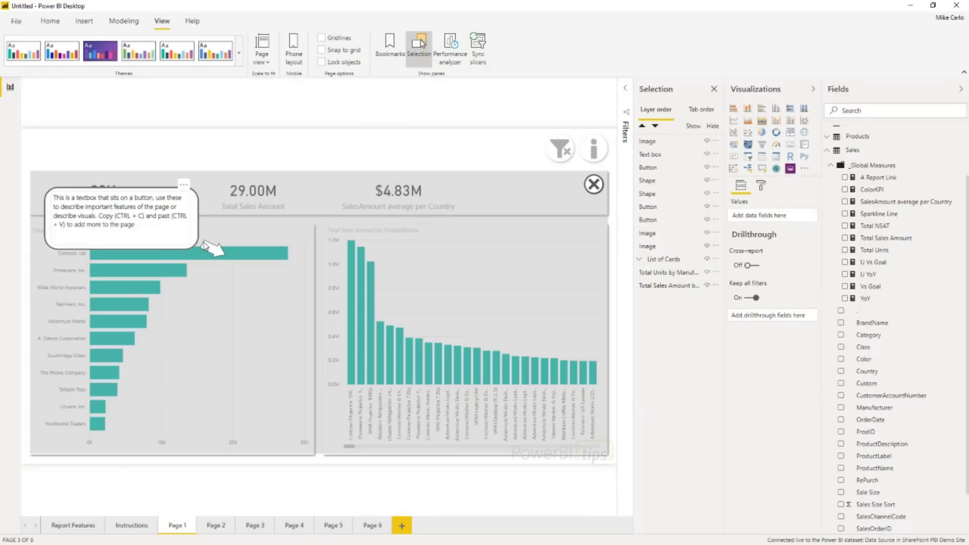
- Rotate the overlay's arrow shape to 245° and place it over the Fabrikam bar of the Total Units by Manufacturer chart
left_click_drag(223, 252, 221, 304)
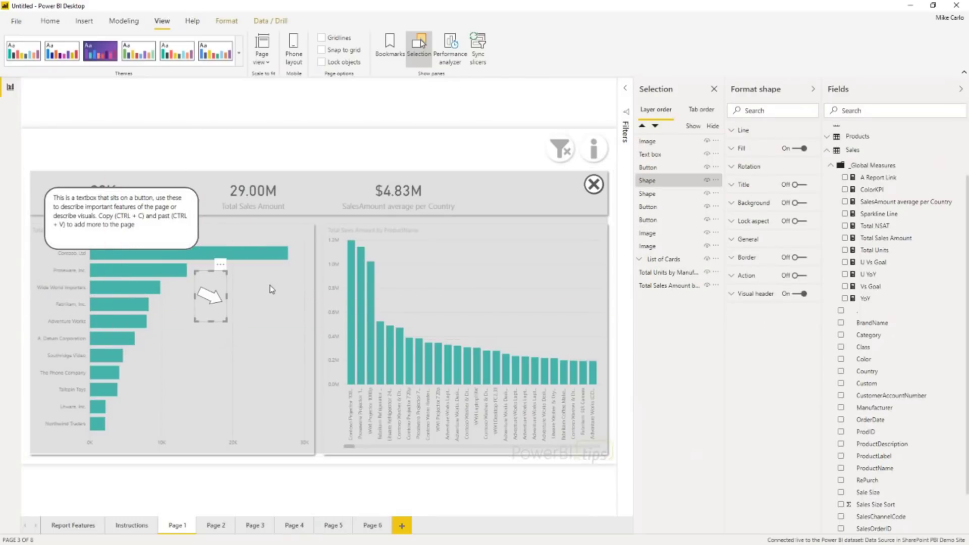
left_click(730, 164)
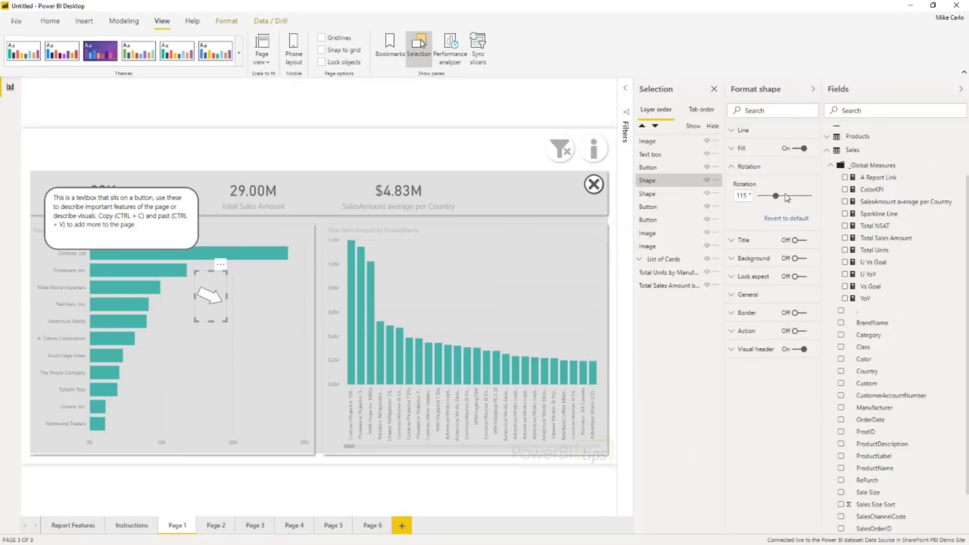
left_click_drag(778, 201, 795, 202)
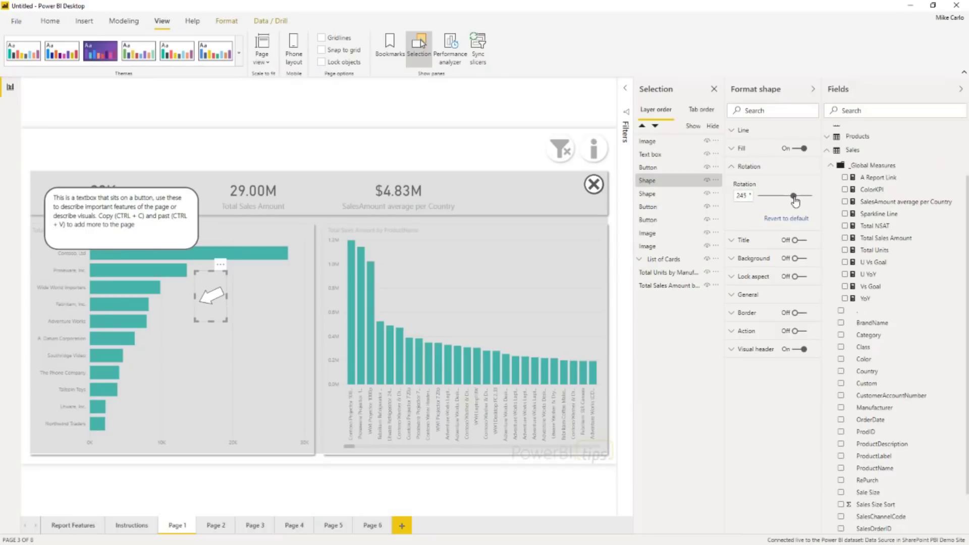
left_click_drag(216, 300, 128, 304)
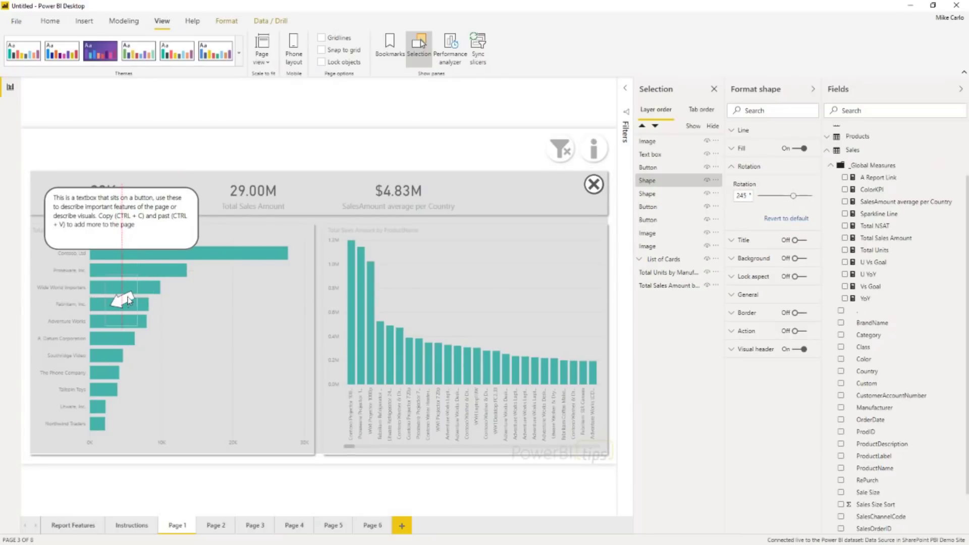
- Move the rounded callout button and its text box beside the arrow on the Total Units by Manufacturer chart
left_click(161, 195)
left_click_drag(162, 195, 273, 283)
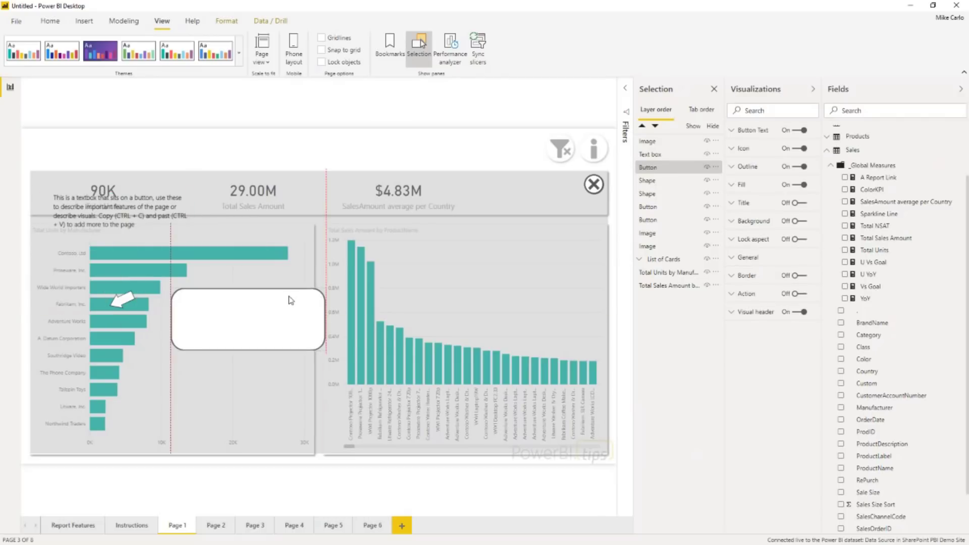
left_click(120, 218)
left_click_drag(132, 248, 245, 339)
left_click(227, 317)
left_click(228, 317)
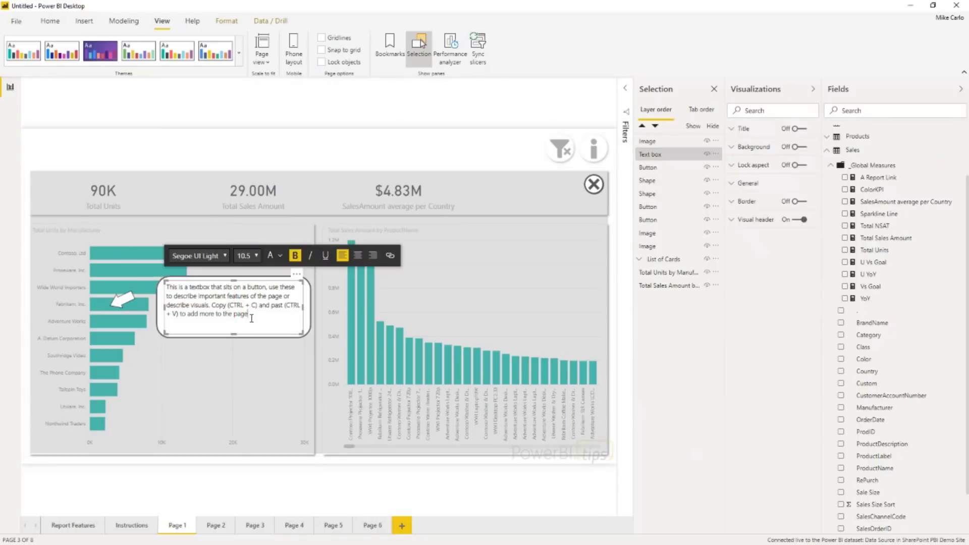
- Replace the callout's placeholder text with the first line "This chart is for Units by Manufacture"
triple_click(162, 287)
left_click(172, 292)
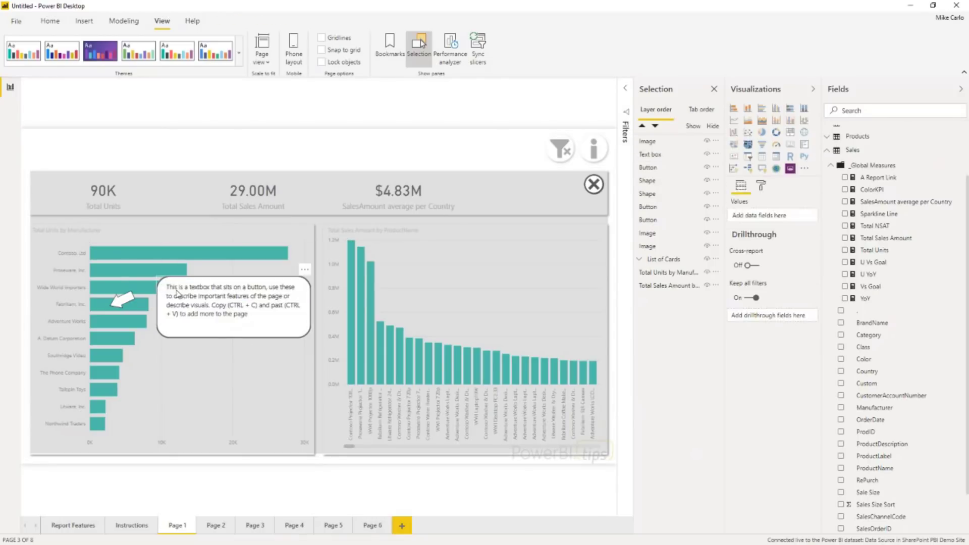
left_click(672, 154)
left_click(255, 314)
key("ctrl+a")
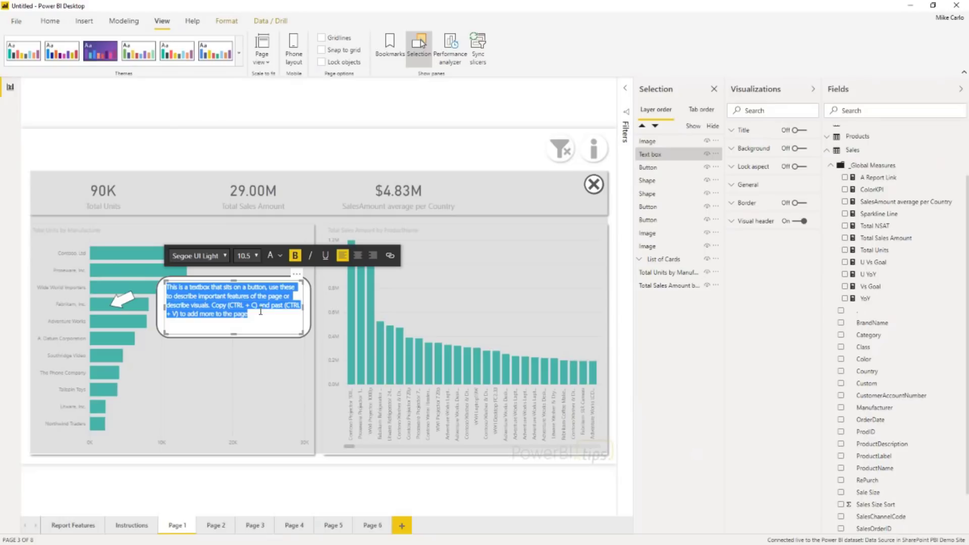
type("This chart is for")
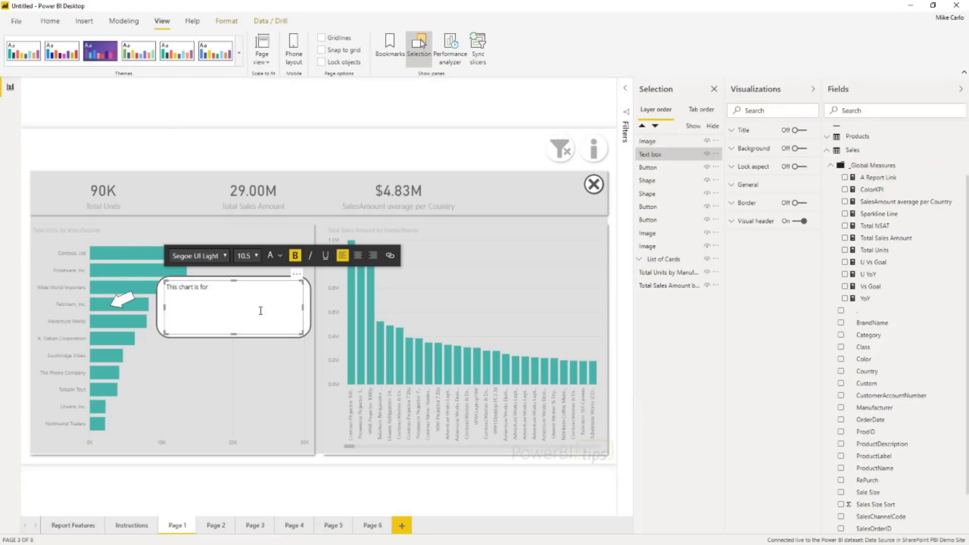
type(" Units by Manufacture")
key("Return")
- Add "CLick on the one of the items to see filter results." and "Others Note, These are the highest Sales Customers" to the callout
type("CLick on the on eof the items to")
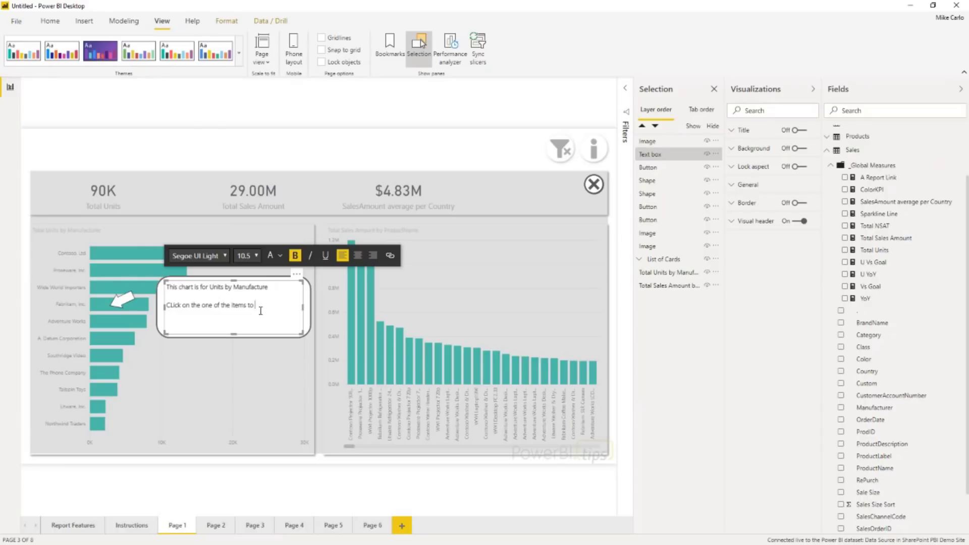
type("ter ")
type("results")
type("Note.  These are the highest Sales Cu")
type("stomers")
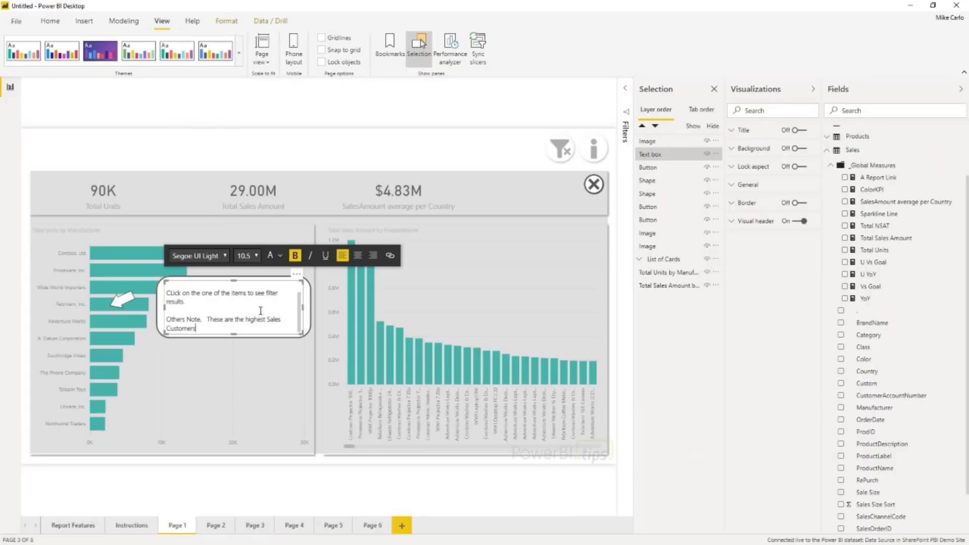
- Remove the blank lines between the callout's paragraphs, keeping a single one above the Others Note line
left_click(222, 313)
key("BackSpace")
left_click(172, 293)
key("BackSpace")
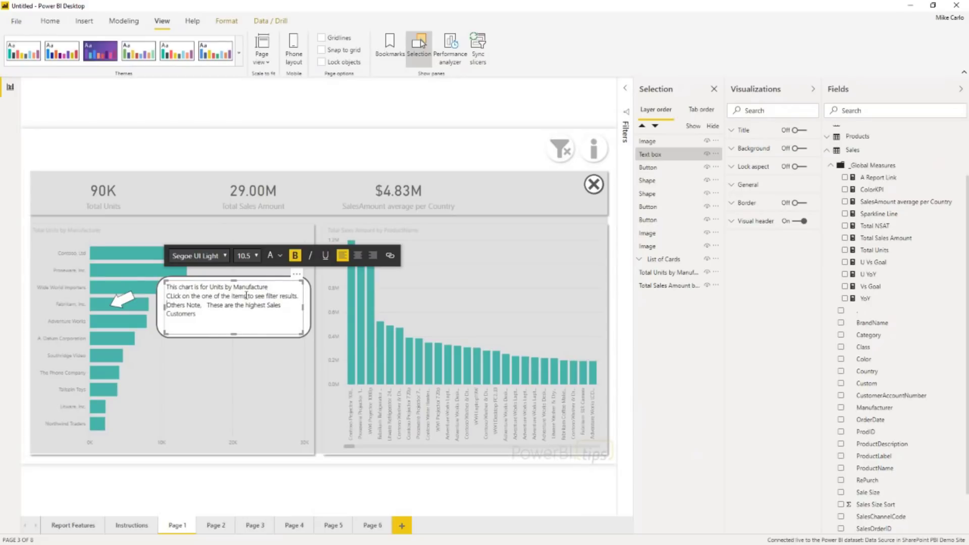
key("Return")
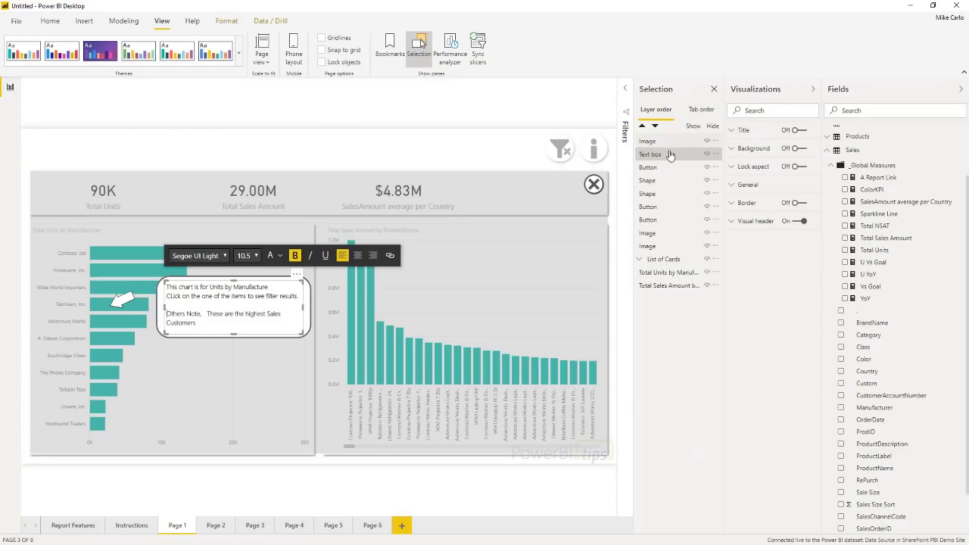
left_click(669, 145)
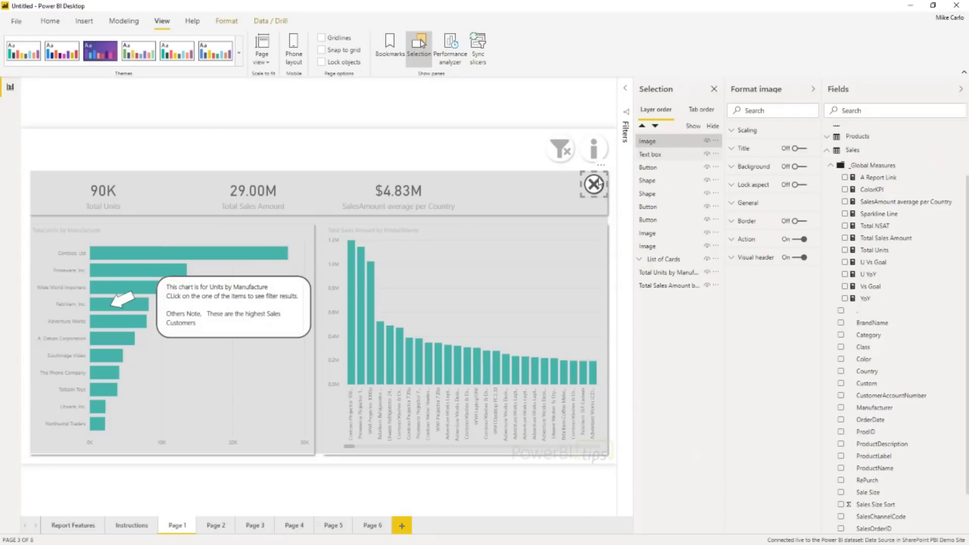
left_click(307, 314)
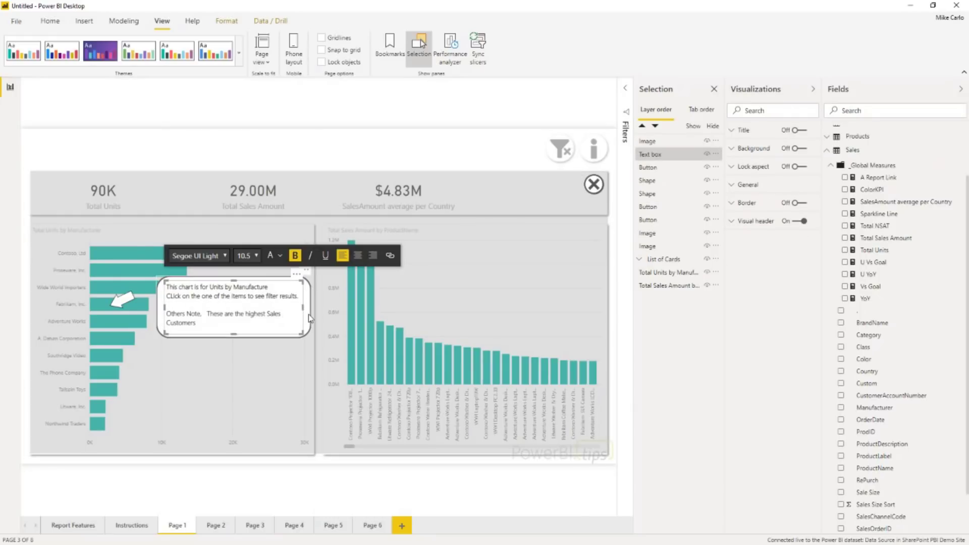
key("ctrl+a")
key("Delete")
left_click(245, 331)
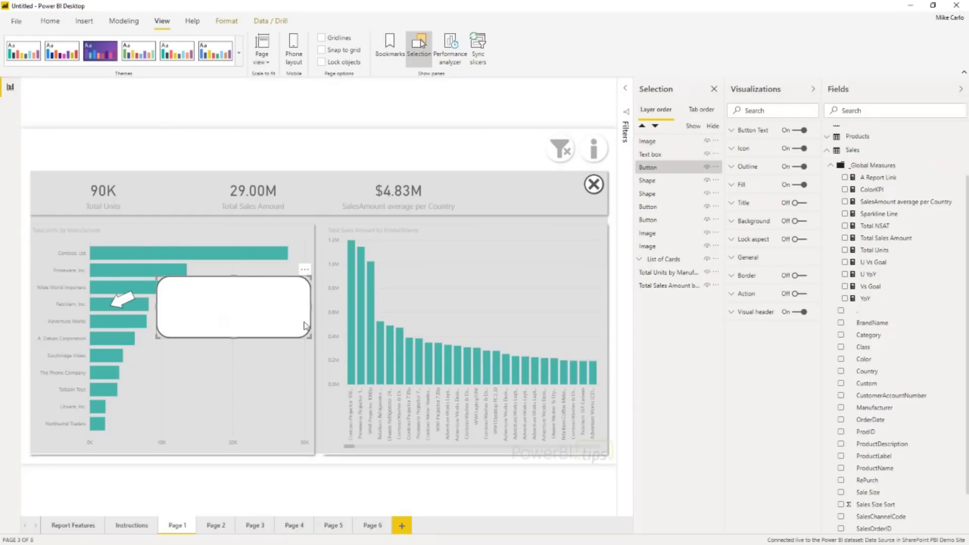
key("ctrl+z")
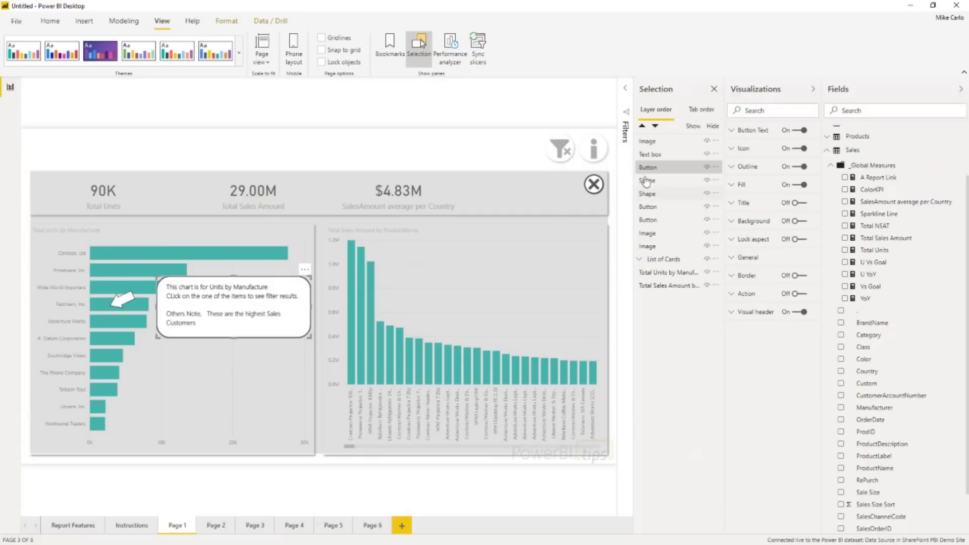
- Group the callout's text box with the rounded button behind it
left_click(666, 155)
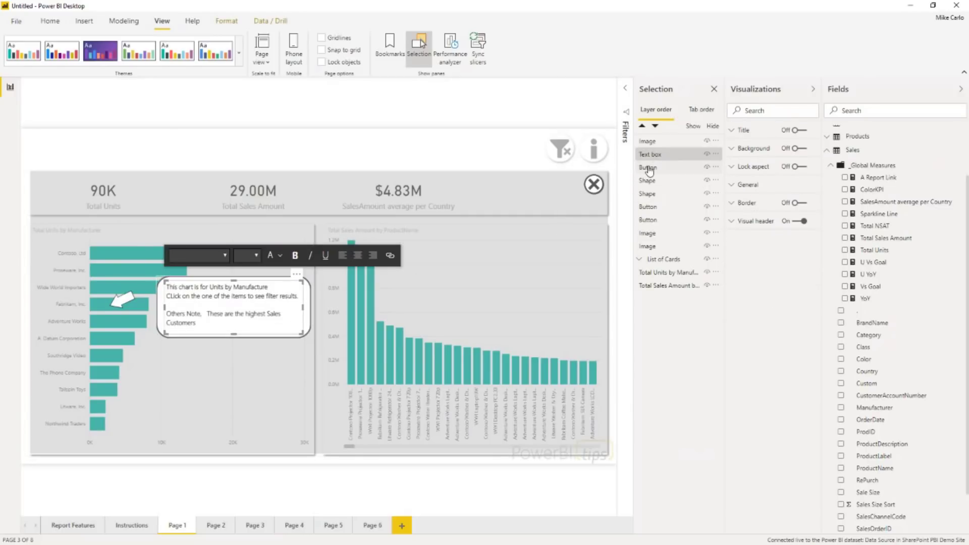
left_click(649, 168, "ctrl")
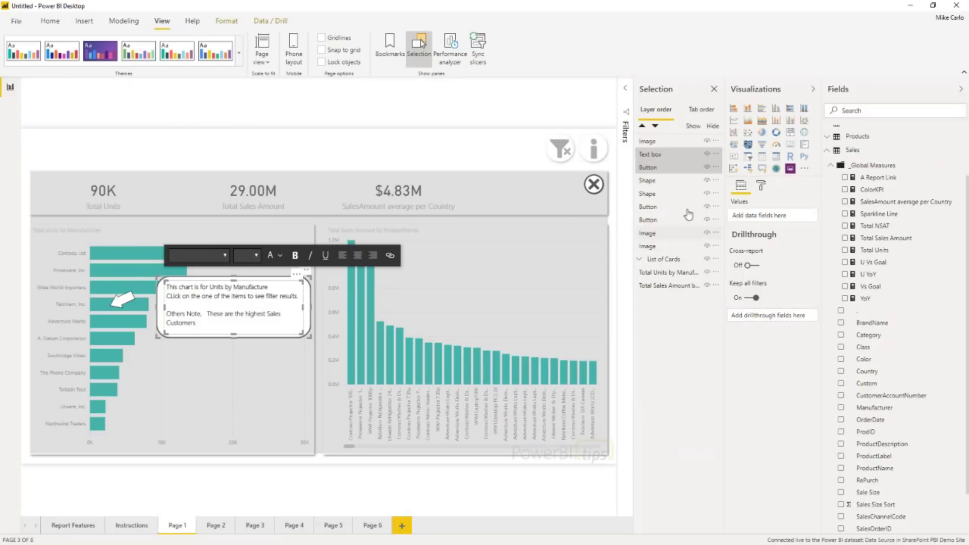
right_click(667, 161)
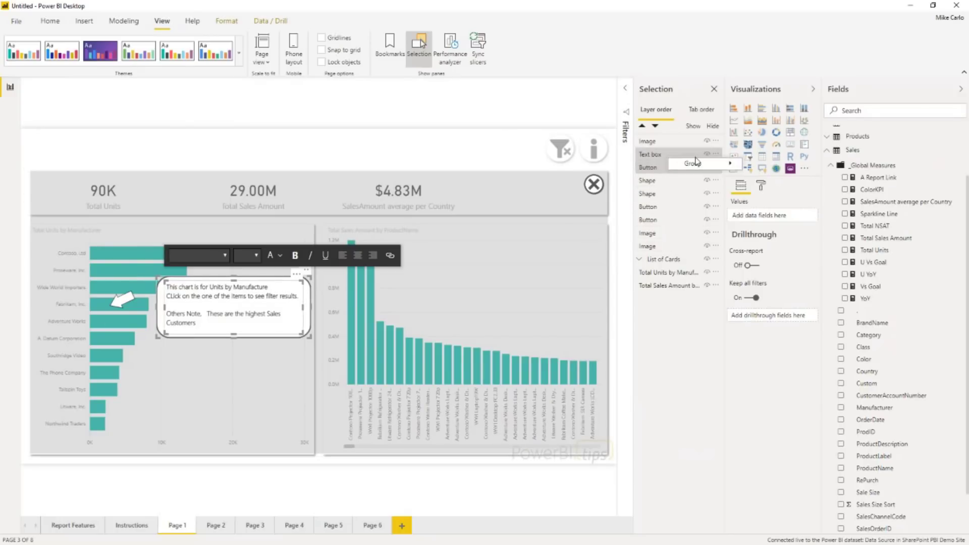
mouse_move(704, 165)
left_click(767, 164)
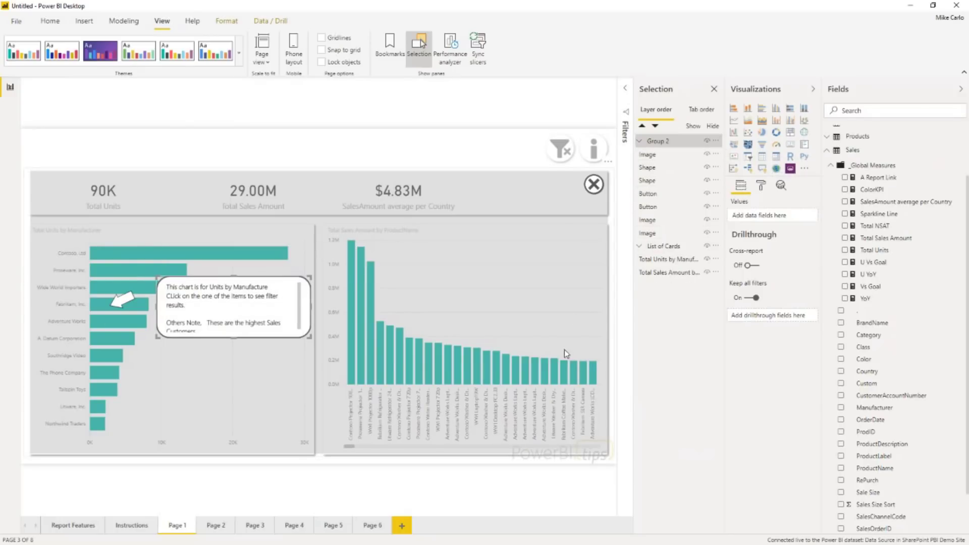
- Delete and re-insert the blank line above the Others Note line in the grouped callout's text
double_click(222, 312)
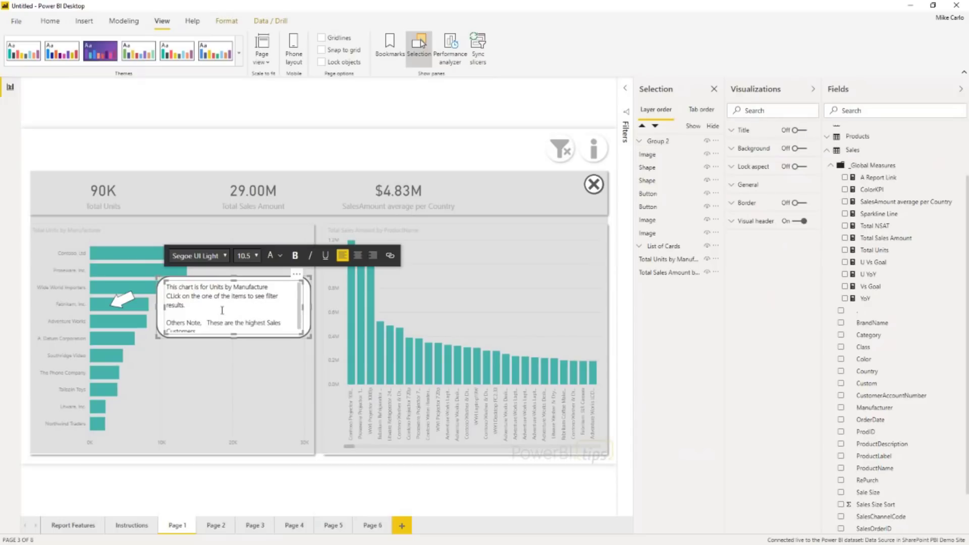
key("BackSpace")
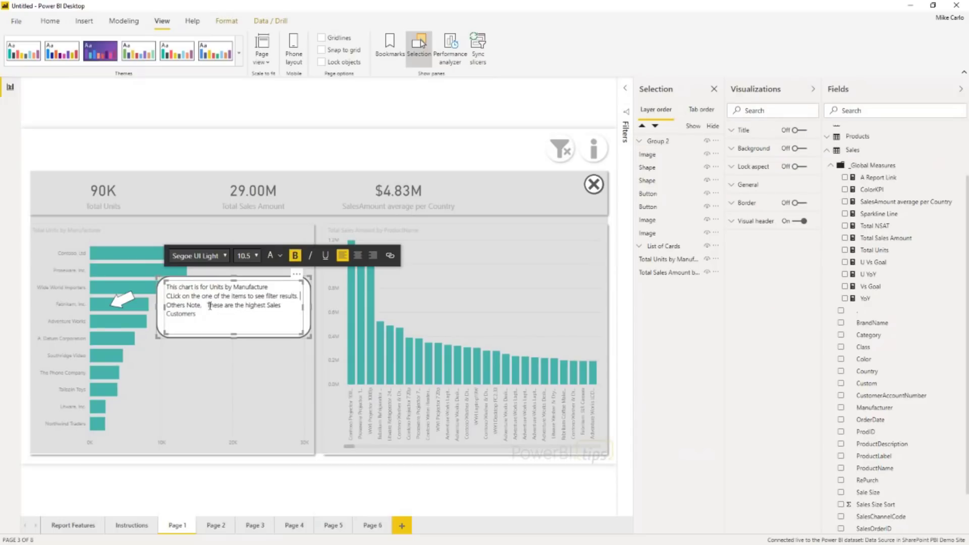
key("Return")
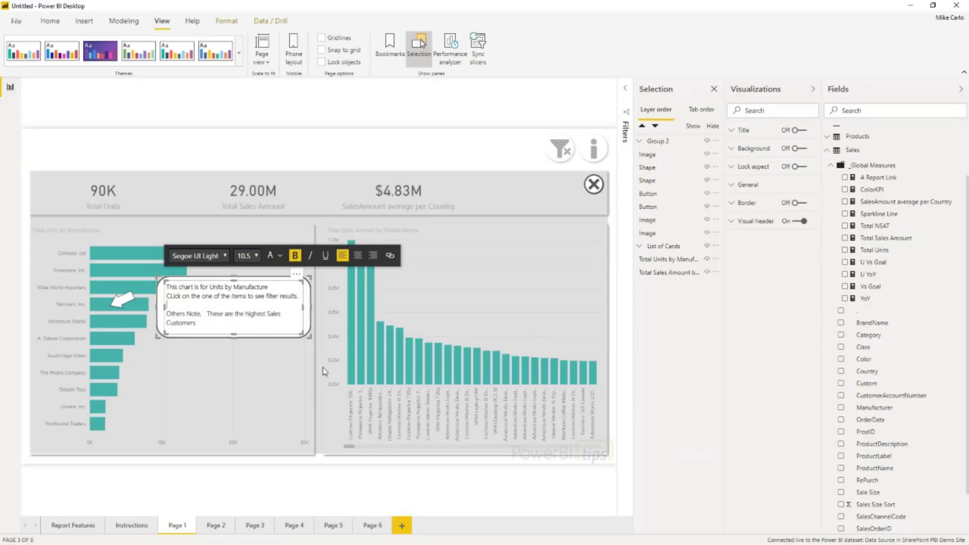
- Duplicate the callout group and place the copy over the Total Sales Amount by ProductName chart
mouse_move(656, 143)
left_mouse_down()
mouse_move(660, 159)
mouse_move(659, 141)
left_mouse_up()
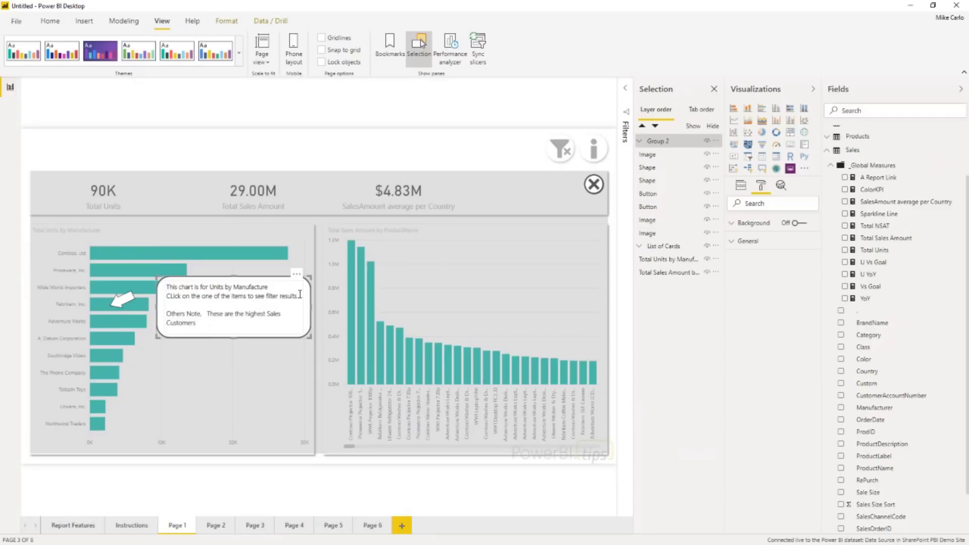
left_click(661, 147)
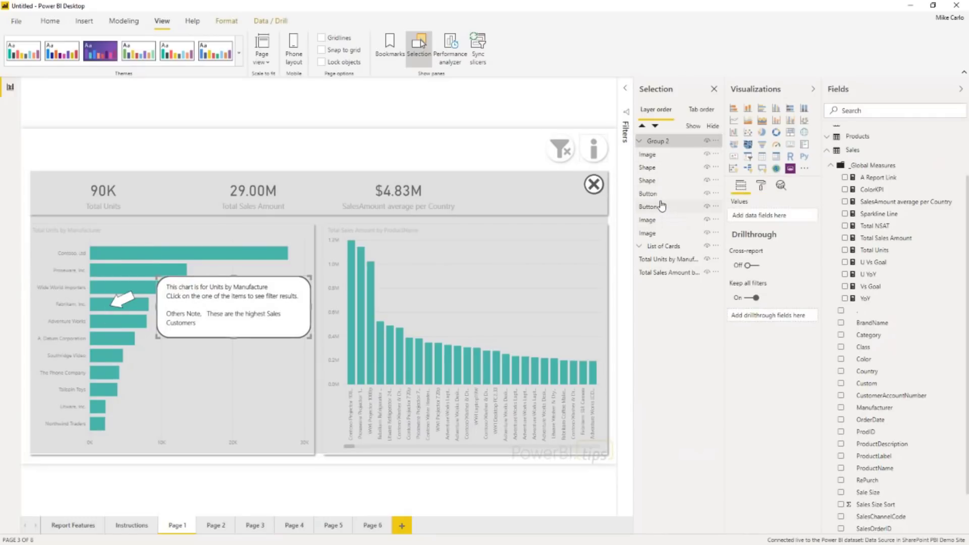
key("ctrl+c")
key("ctrl+v")
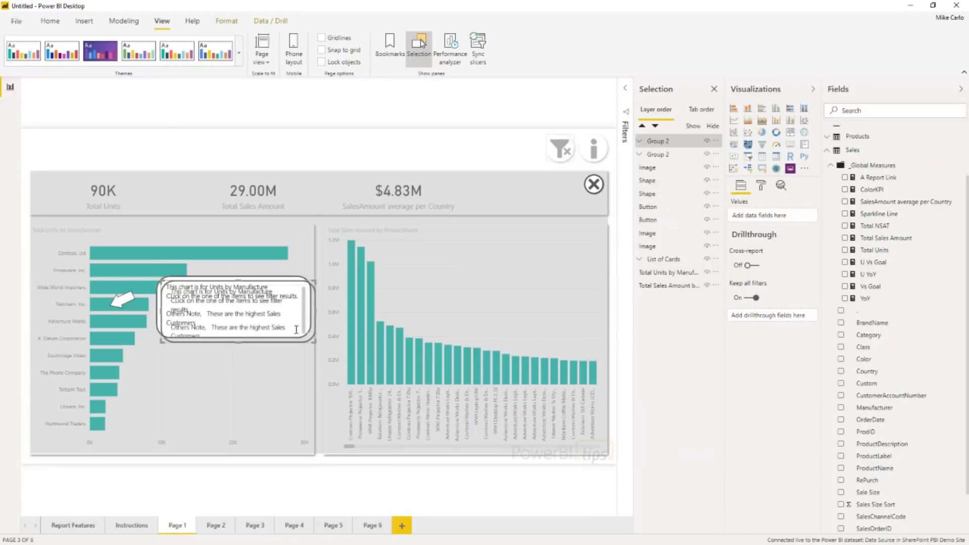
left_click_drag(275, 333, 520, 331)
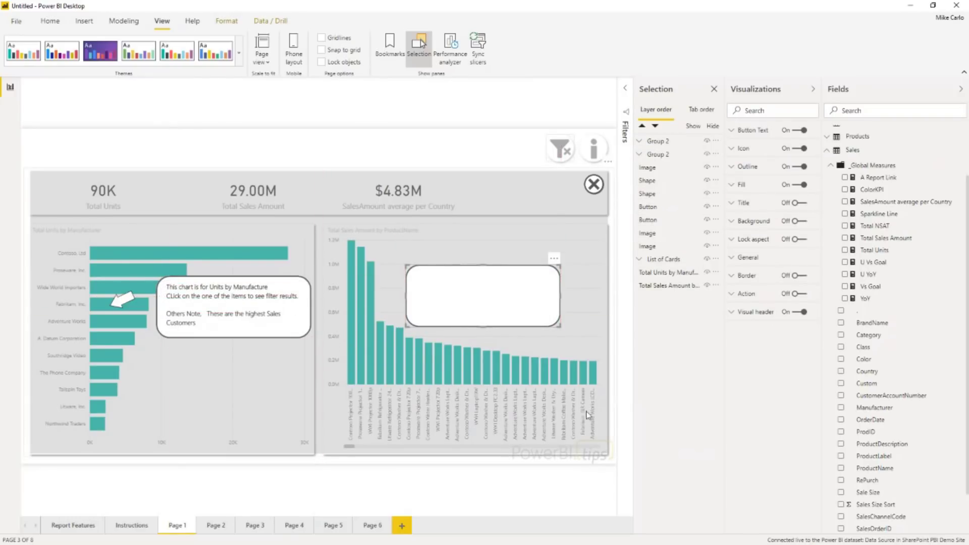
- Close the info overlay and reopen it to check how both callouts respond
left_click(537, 490)
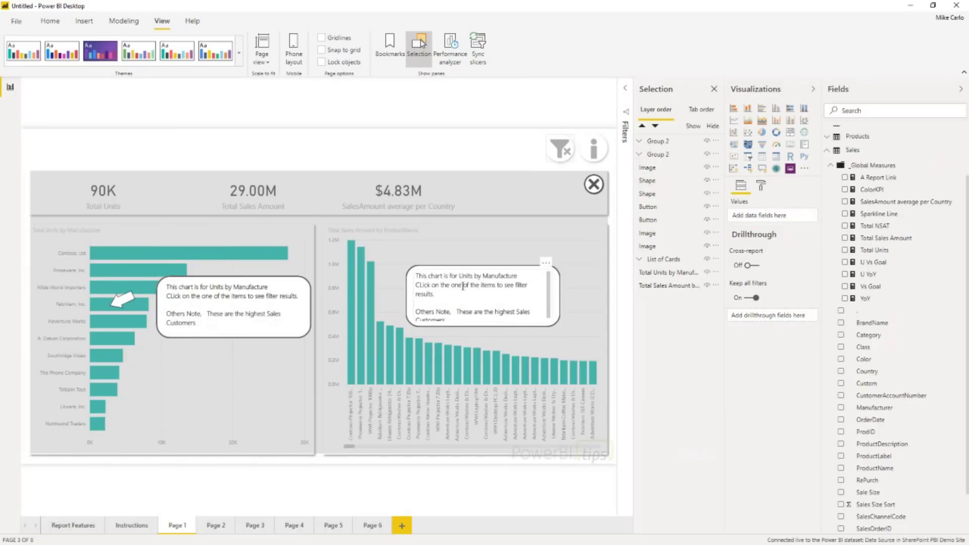
left_click(595, 187, "ctrl")
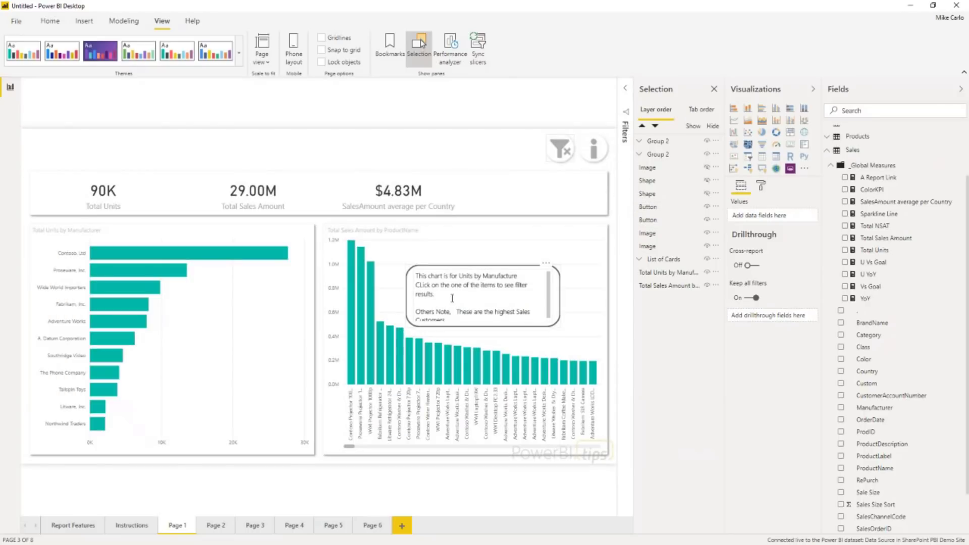
left_click(596, 151, "ctrl")
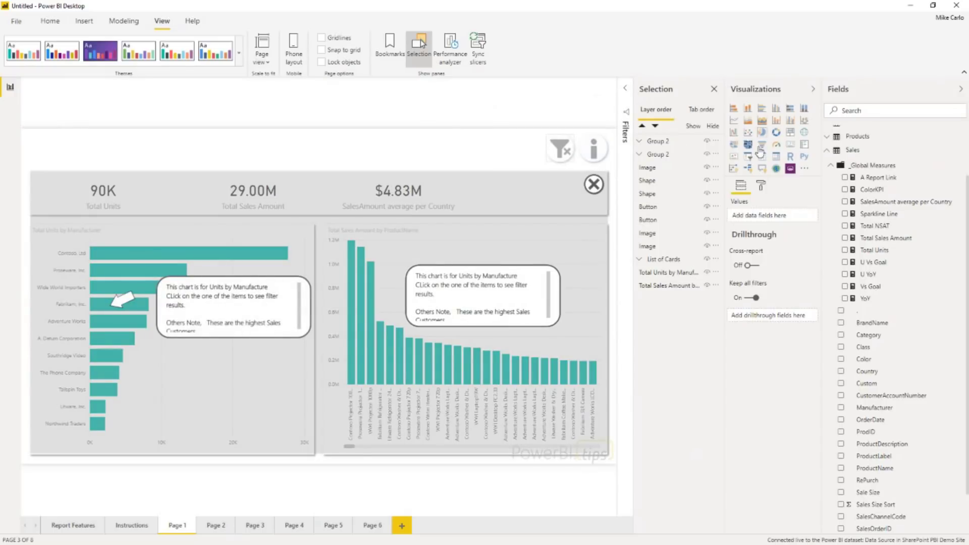
- Show the bookmarks list and apply the Page 1 - Info and Page 1 - Clear Filter bookmarks to check what each displays
left_click(398, 60)
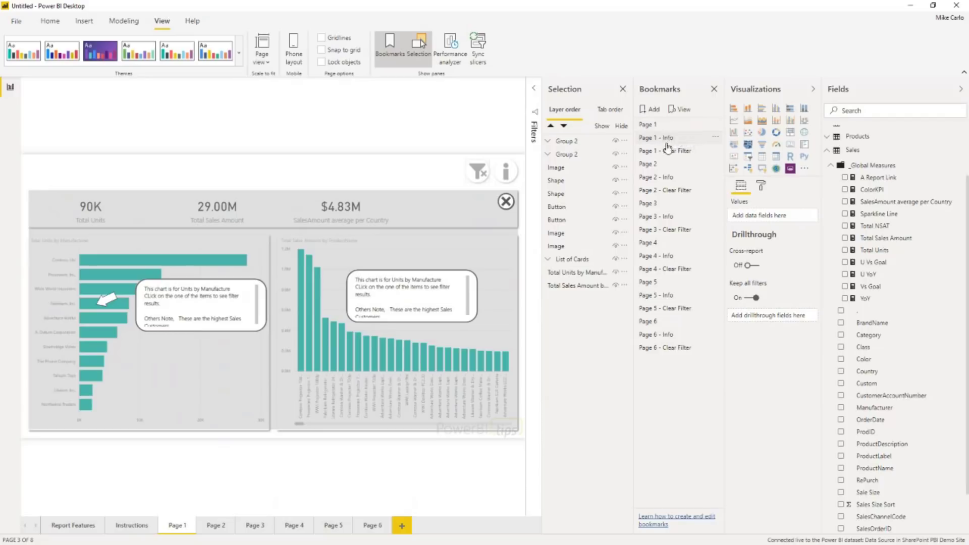
left_click(683, 141)
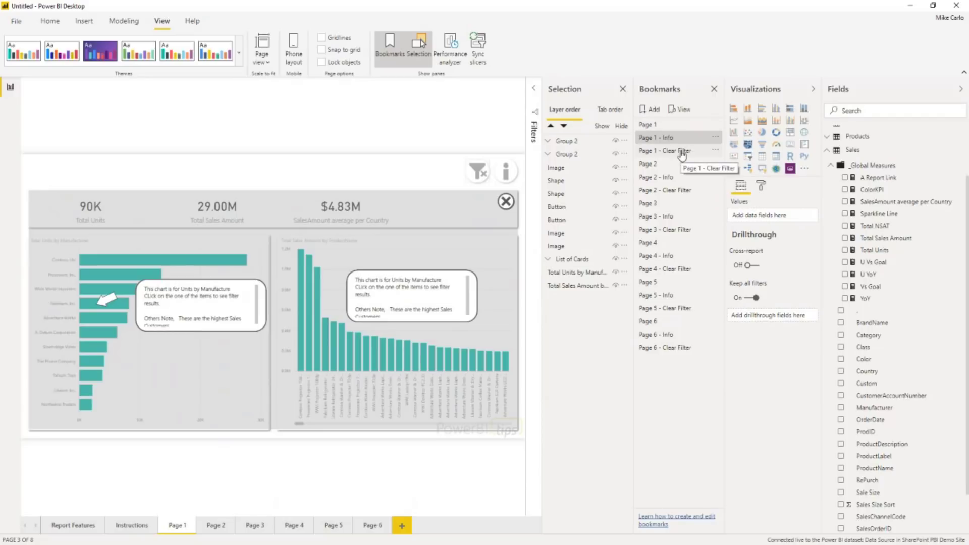
left_click(681, 152)
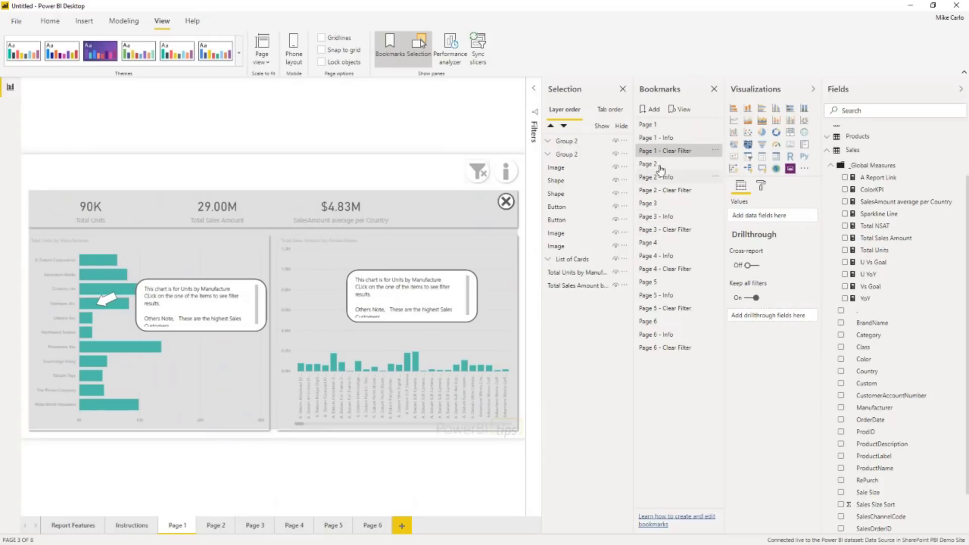
left_click(666, 138)
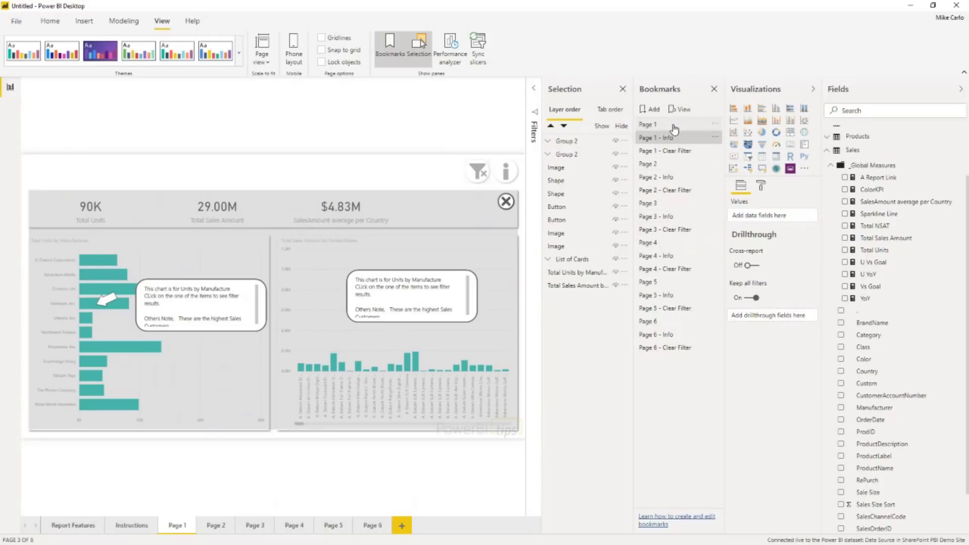
- Apply the Page 1 bookmark, hide both callout groups, and update the bookmark with that state
left_click(675, 126)
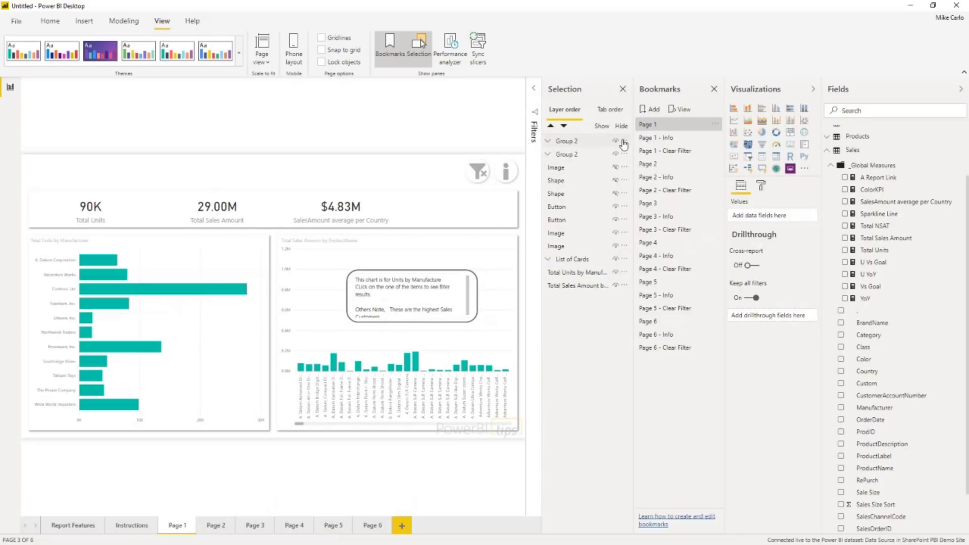
left_click(616, 153)
left_click(616, 153)
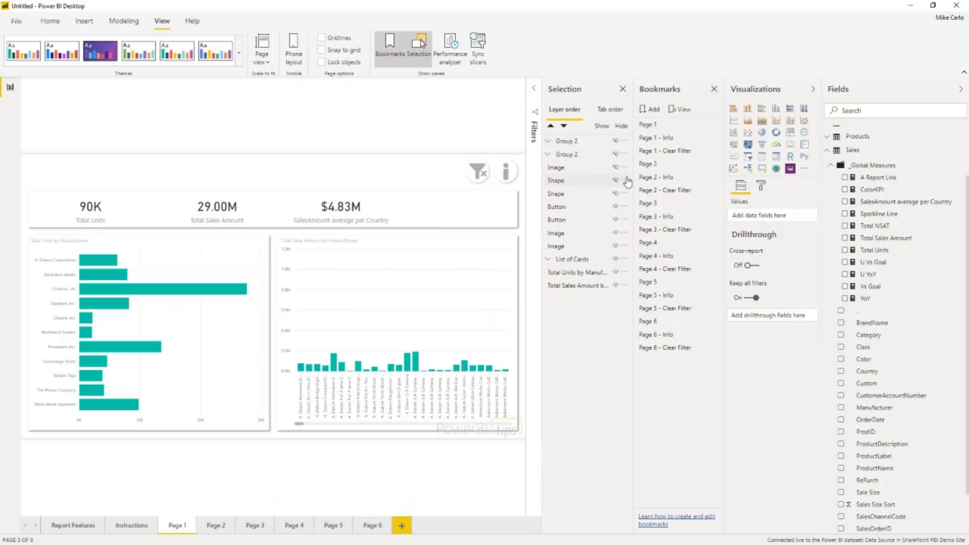
left_click(715, 125)
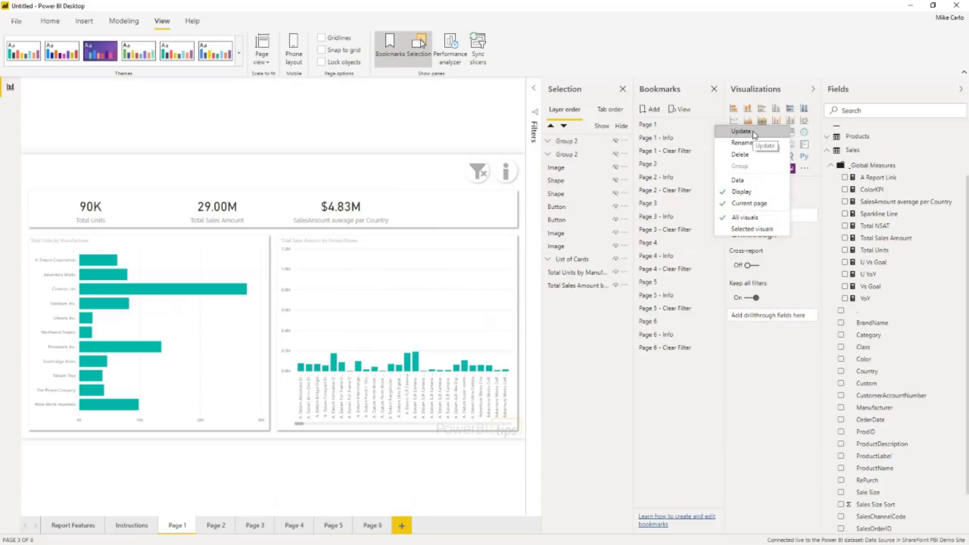
left_click(741, 131)
- Open the info overlay, make both callout groups visible, and update the Page 1 - Info bookmark
left_click(505, 172, "ctrl")
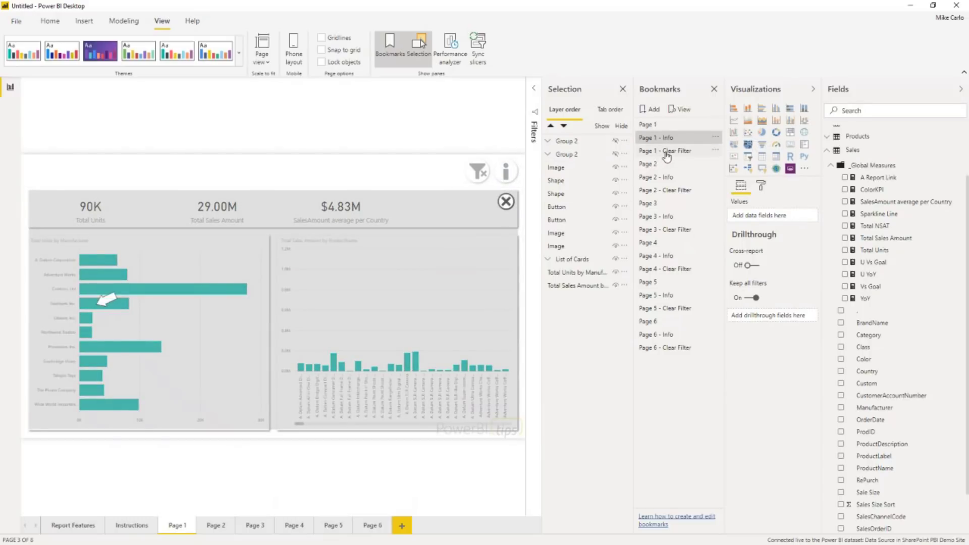
left_click(615, 141)
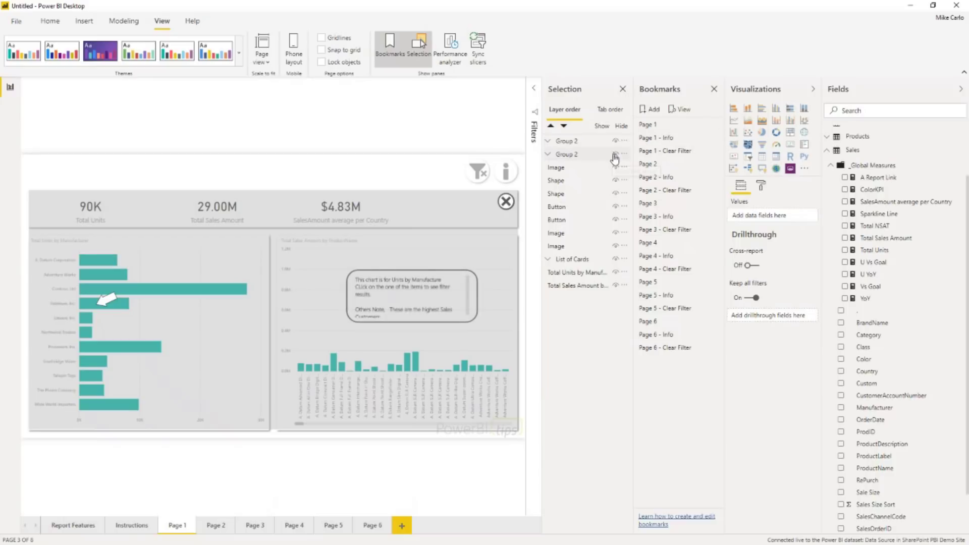
left_click(616, 154)
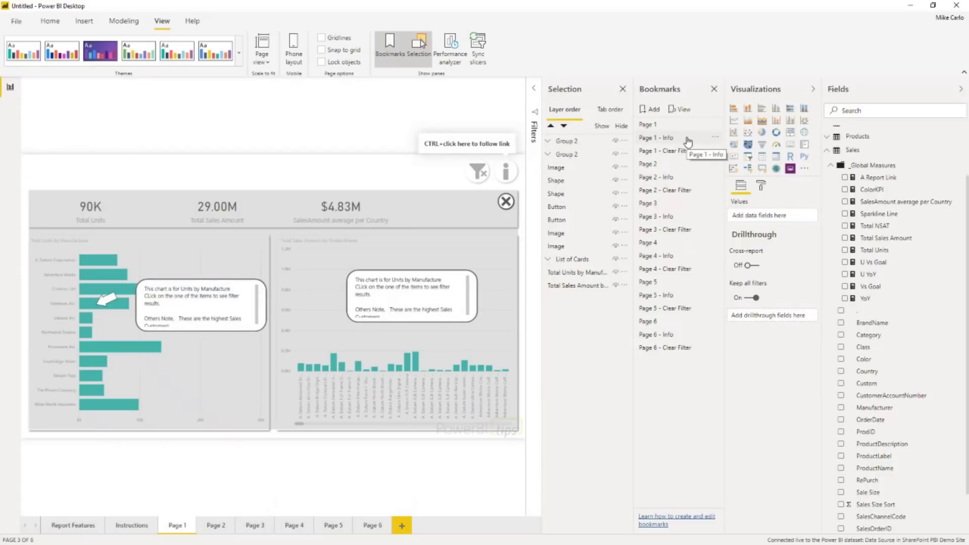
left_click(716, 140)
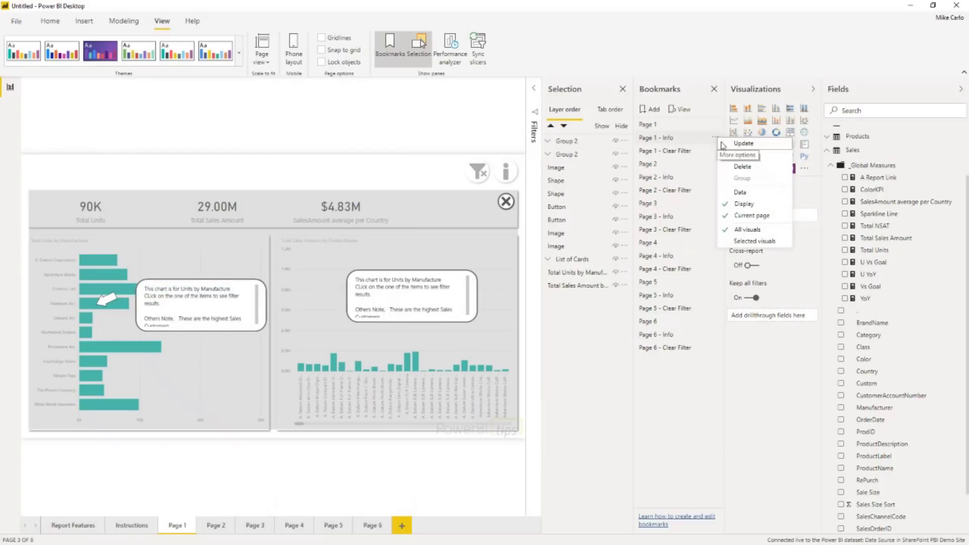
left_click(751, 144)
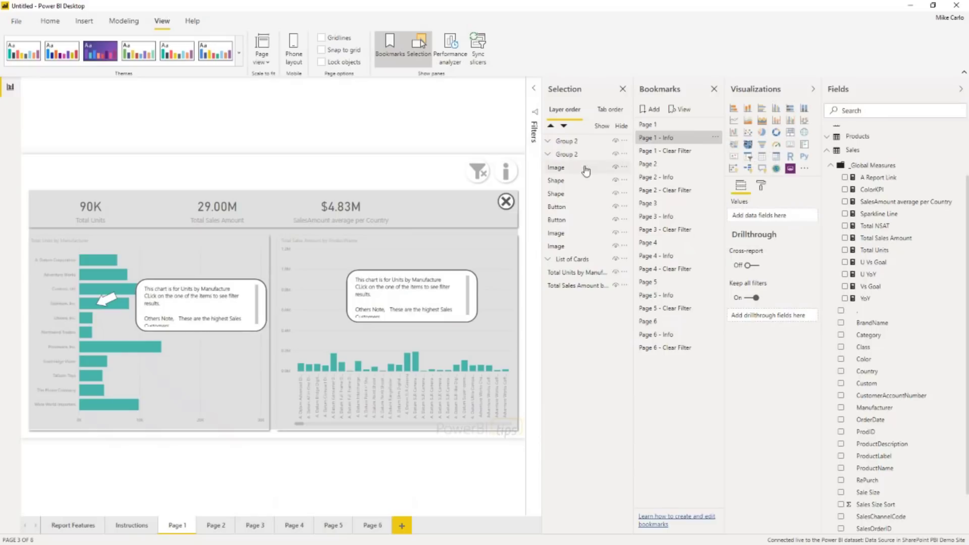
- Test the callouts by switching between the Page 1 and Page 1 - Info bookmarks and opening and closing the info overlay
left_click(666, 128)
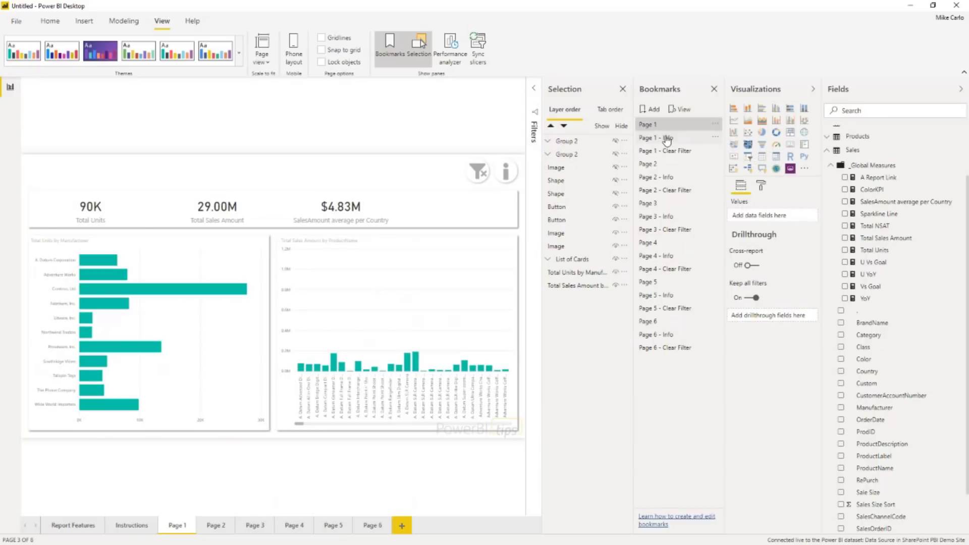
left_click(667, 138)
left_click(667, 125)
left_click(506, 171)
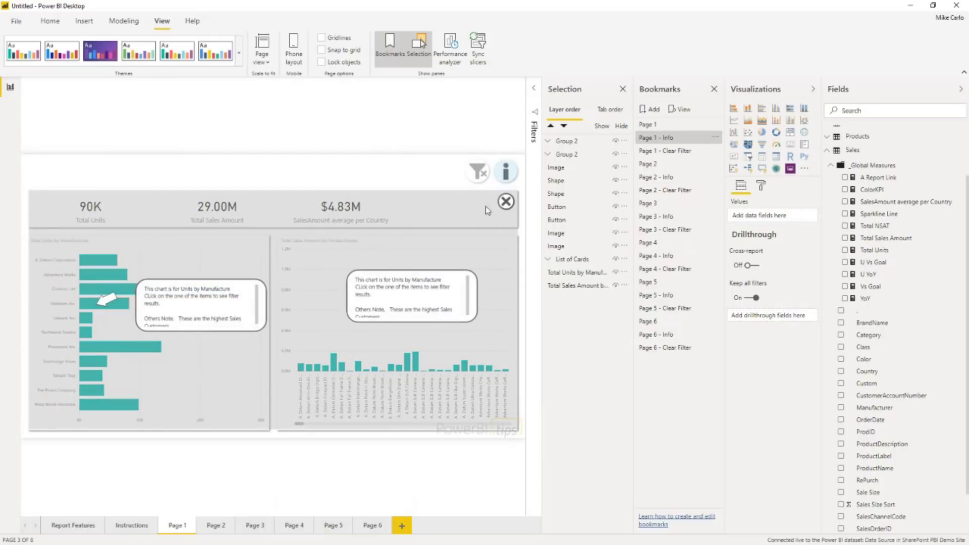
left_click(506, 202)
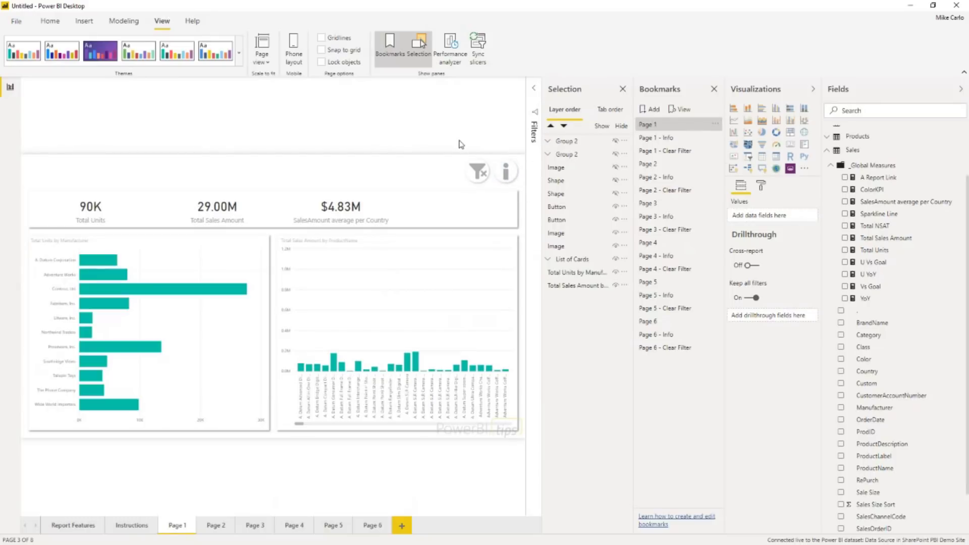
left_click(505, 176)
left_click(503, 201)
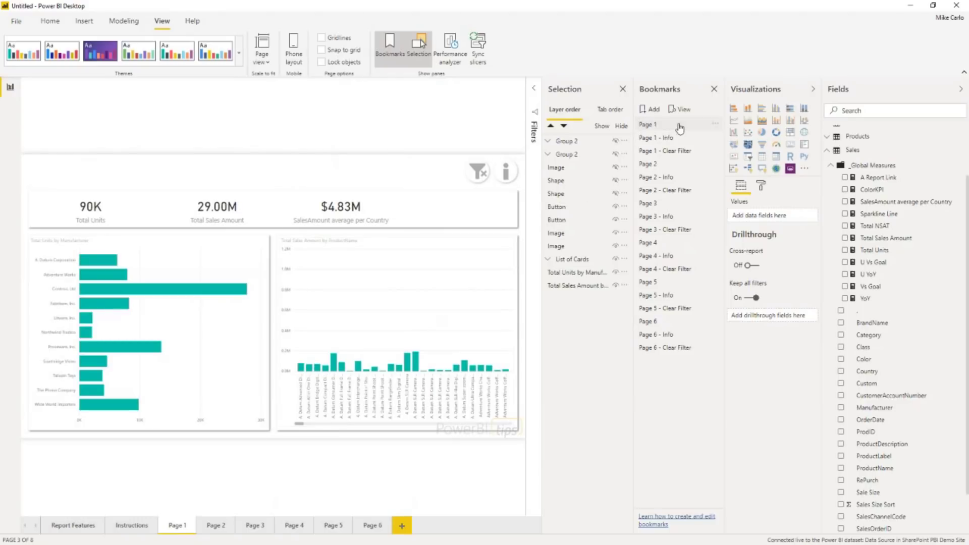
- Collapse the Bookmarks, Selection and Visualizations panes to give the report canvas more room
left_click(671, 93)
left_click(644, 95)
left_click(762, 89)
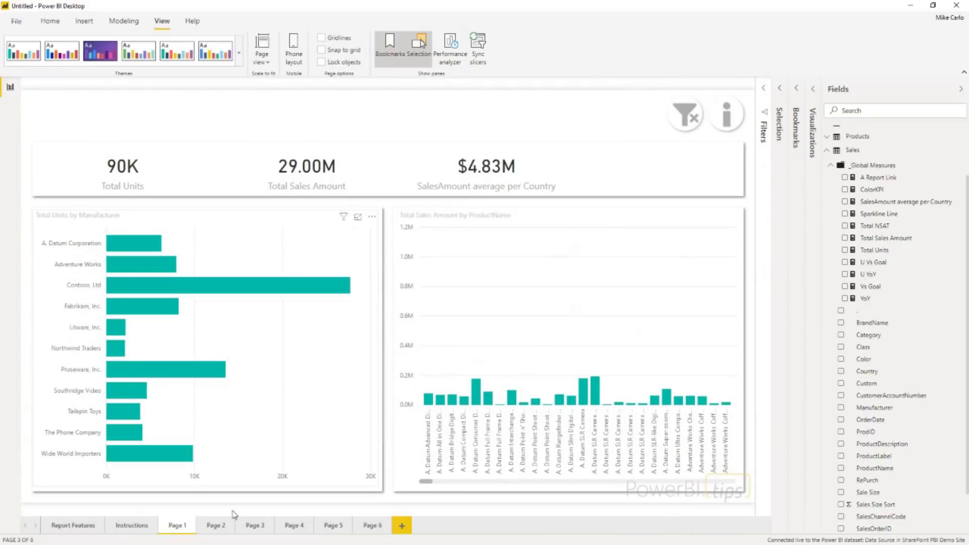
- View the blank Page 2 layout, collapse the _Global Measures folder and Sales table in the field list, and return to Page 1
left_click(212, 528)
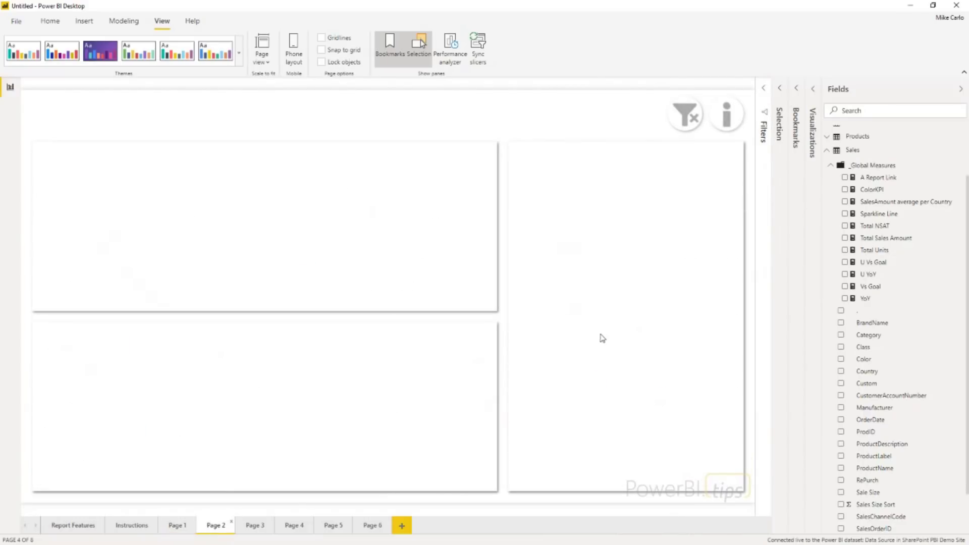
left_click(830, 166)
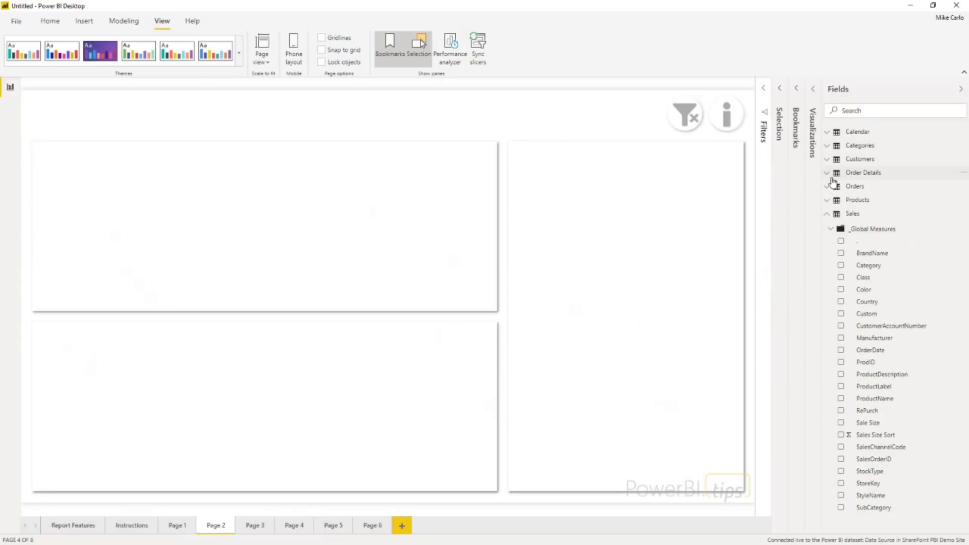
left_click(180, 526)
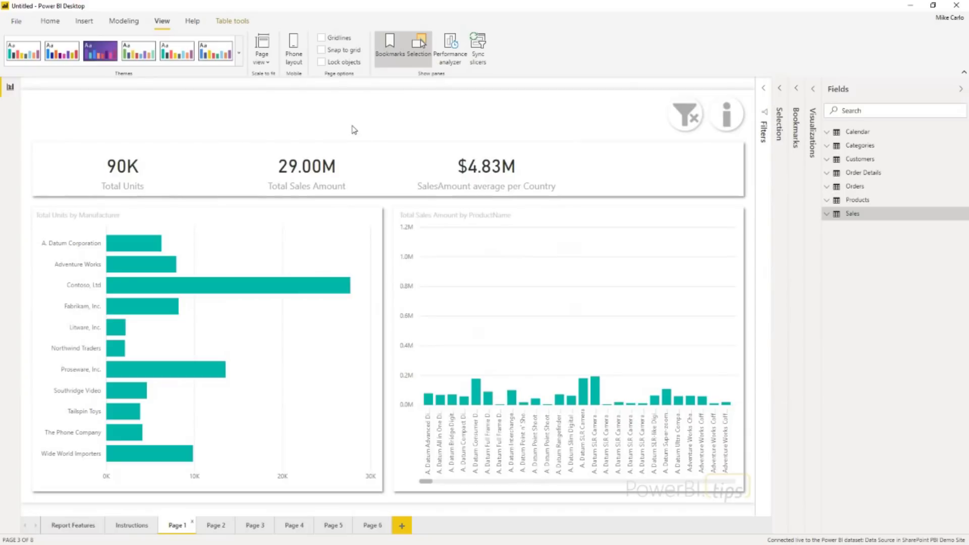
- Save the report to the Desktop as Report #2 and publish it to the SharePoint PBI Demo Site workspace
left_click(53, 27)
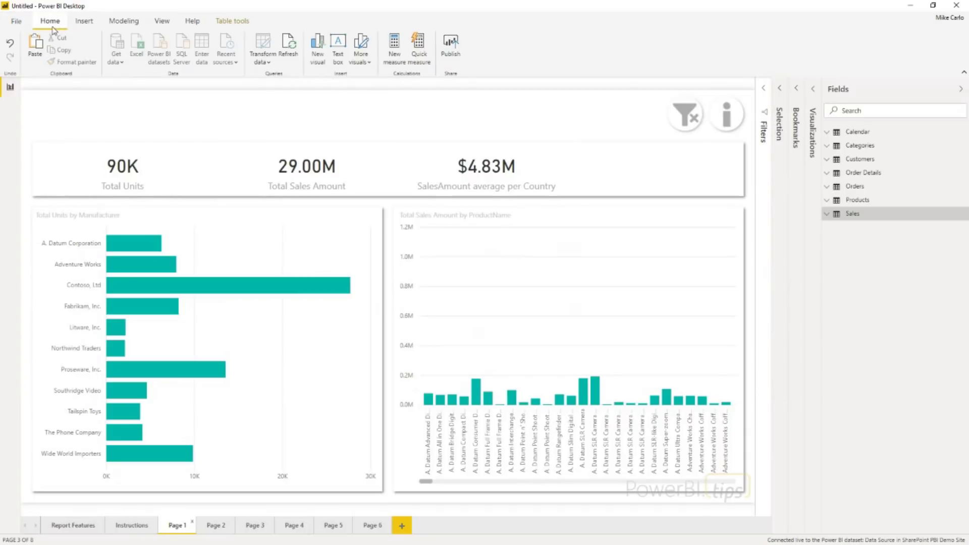
left_click(447, 53)
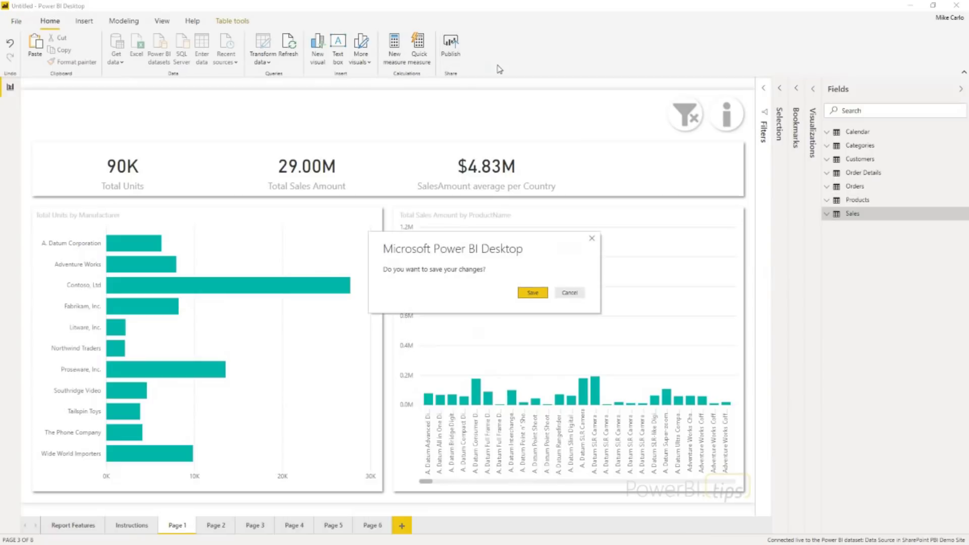
left_click(531, 294)
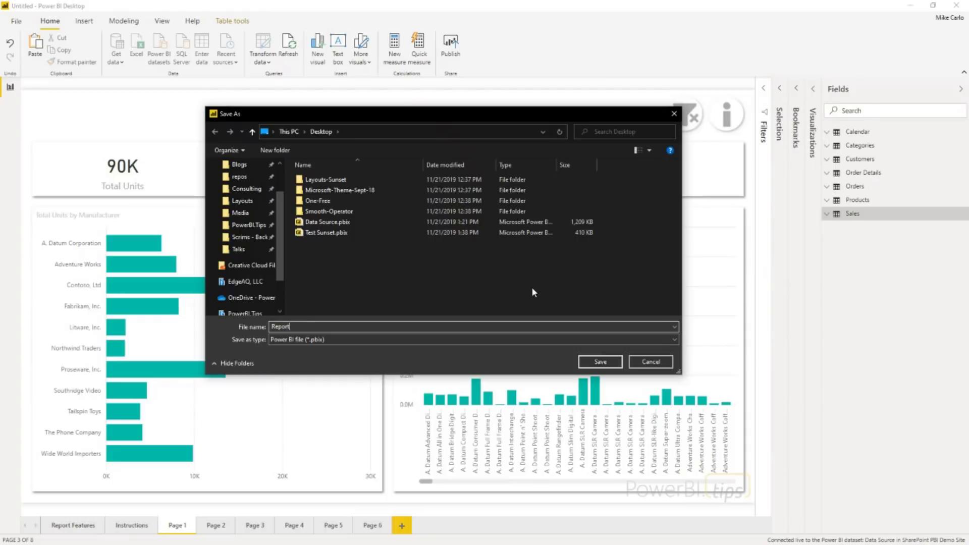
type("Report #2")
left_click(600, 362)
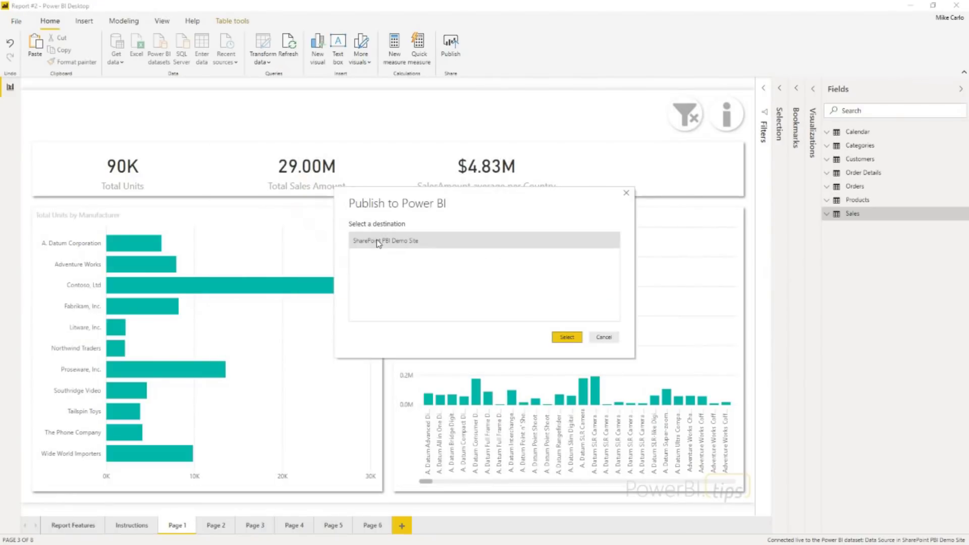
left_click(567, 338)
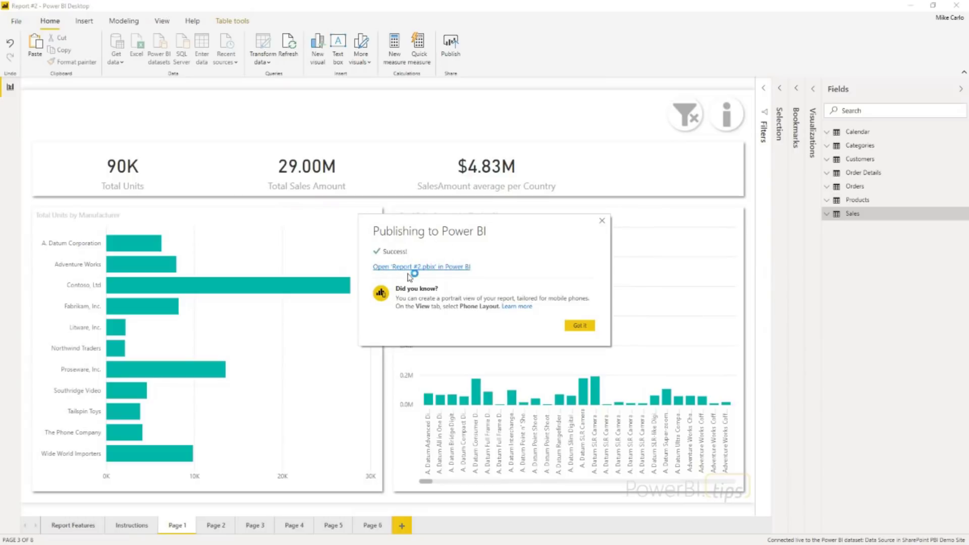
- View the published Report #2 in the Power BI service, return to Power BI Desktop and dismiss the publishing dialog
left_click(405, 272)
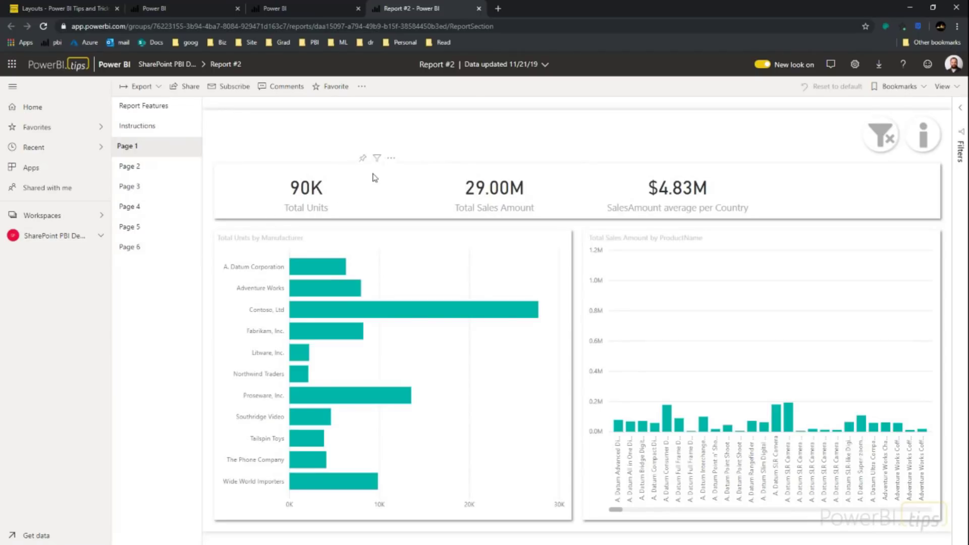
left_click(910, 7)
left_click(580, 326)
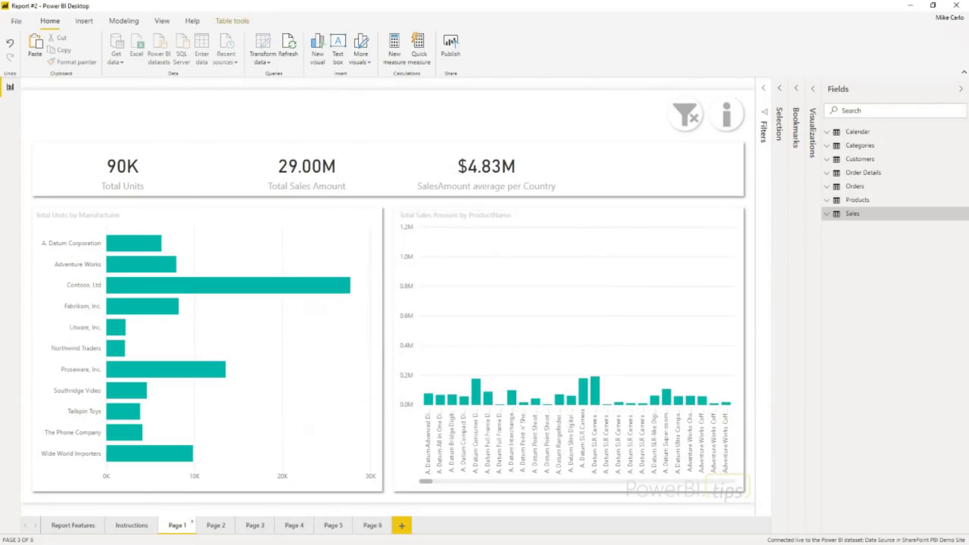
- Minimise Power BI Desktop and move the Report #2.pbix file on the desktop to just below Test Sunset.pbix
left_click(910, 5)
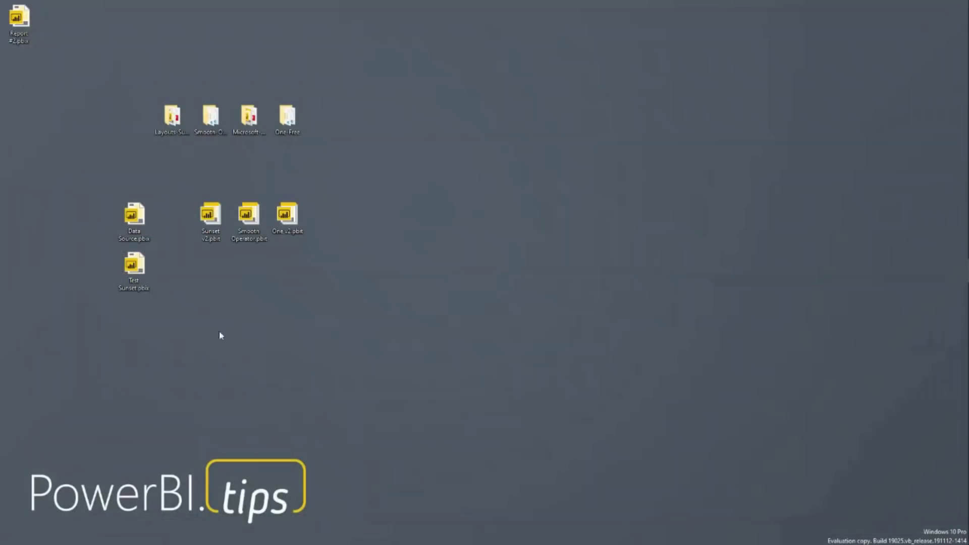
left_click_drag(29, 38, 189, 347)
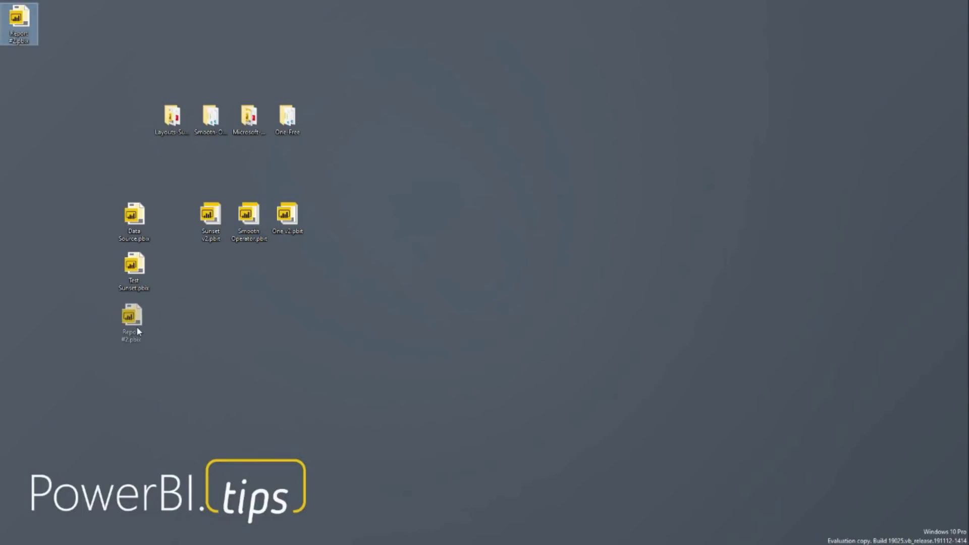
left_click_drag(137, 332, 138, 331)
- Open the One v2.pbit template in Power BI Desktop and look through the layouts of Page 1 to Page 5
double_click(288, 216)
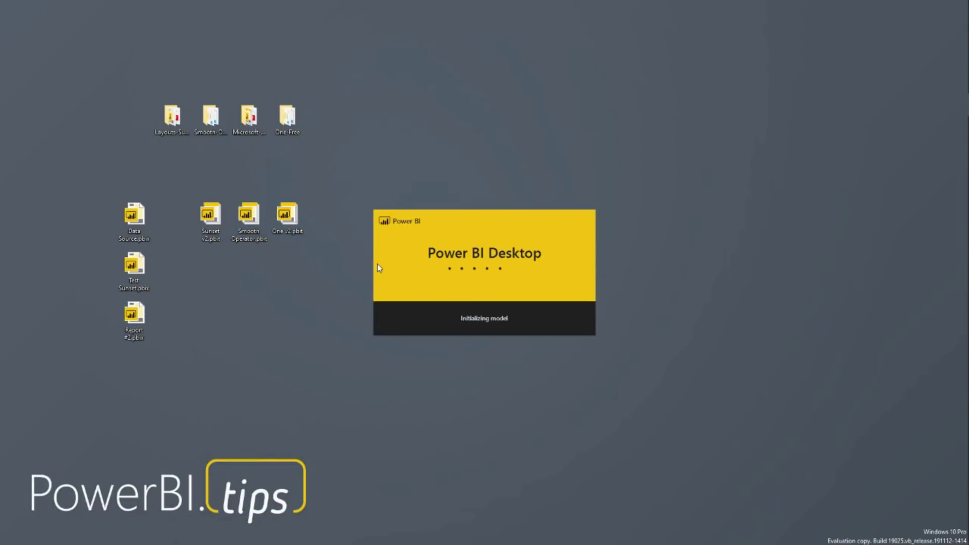
mouse_move(965, 435)
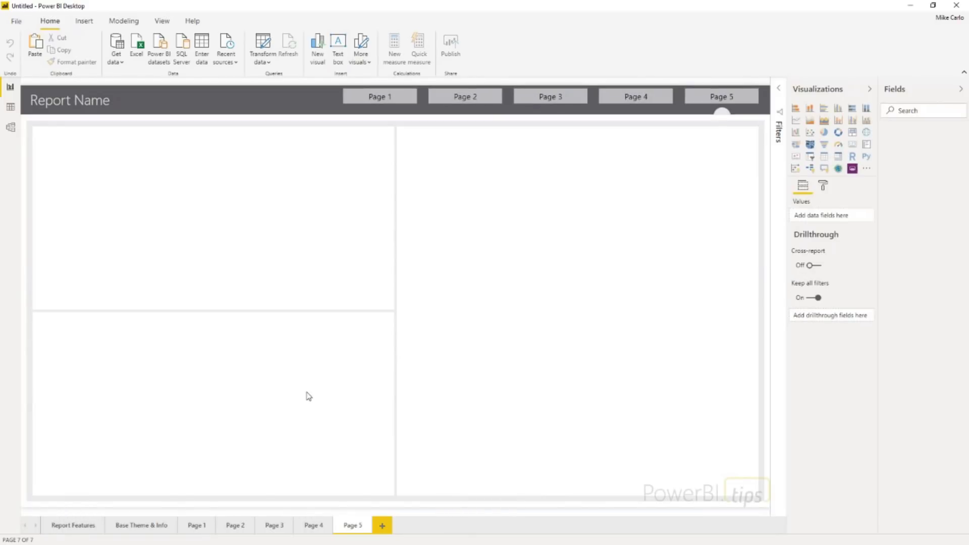
left_click(197, 526)
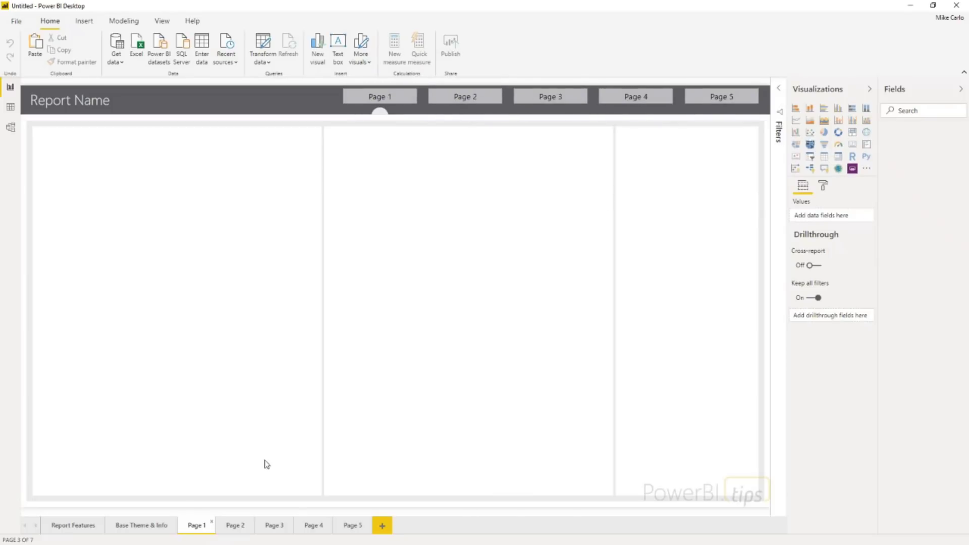
left_click(234, 529)
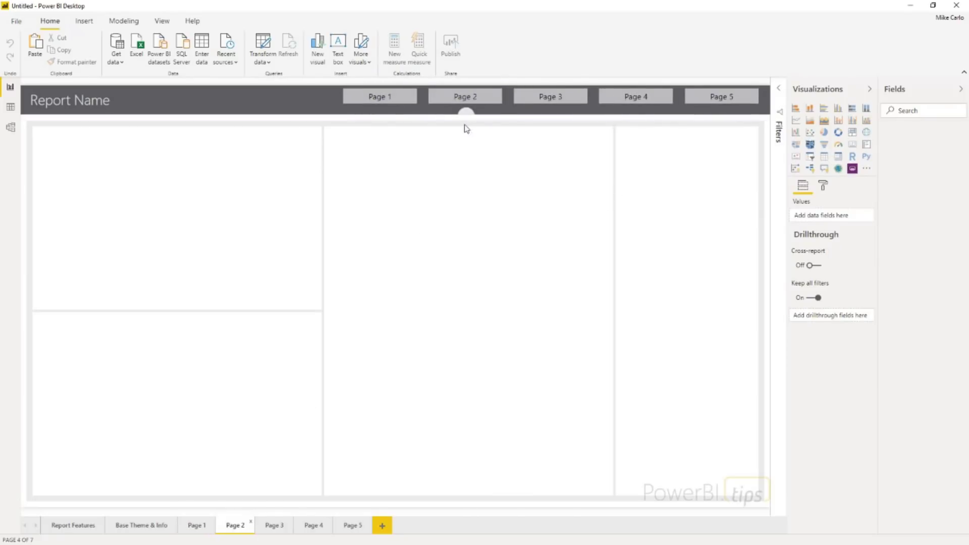
left_click(272, 529)
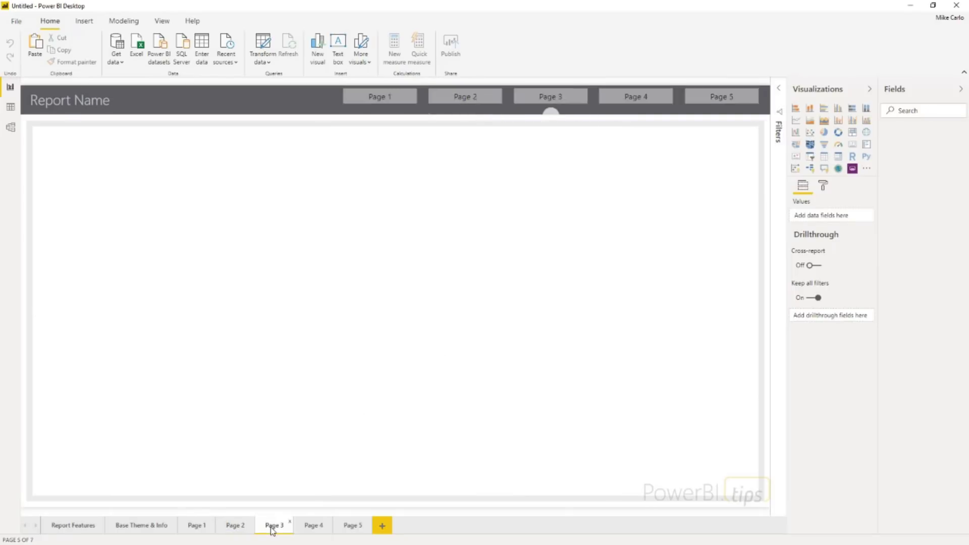
left_click(317, 529)
left_click(356, 529)
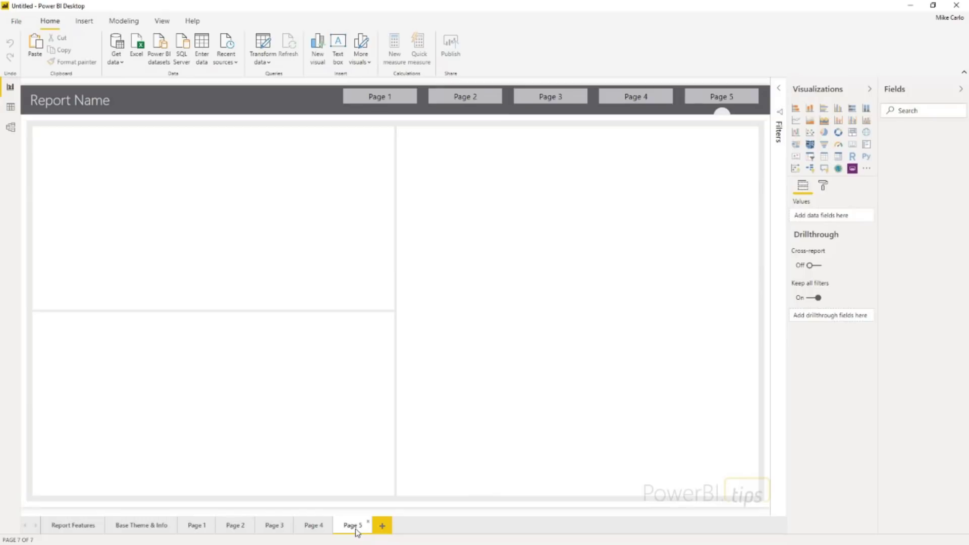
- Test the page navigation buttons in the report header by moving between Page 1, Page 2, Page 3 and Page 4, ending on Page 1
left_click(203, 530)
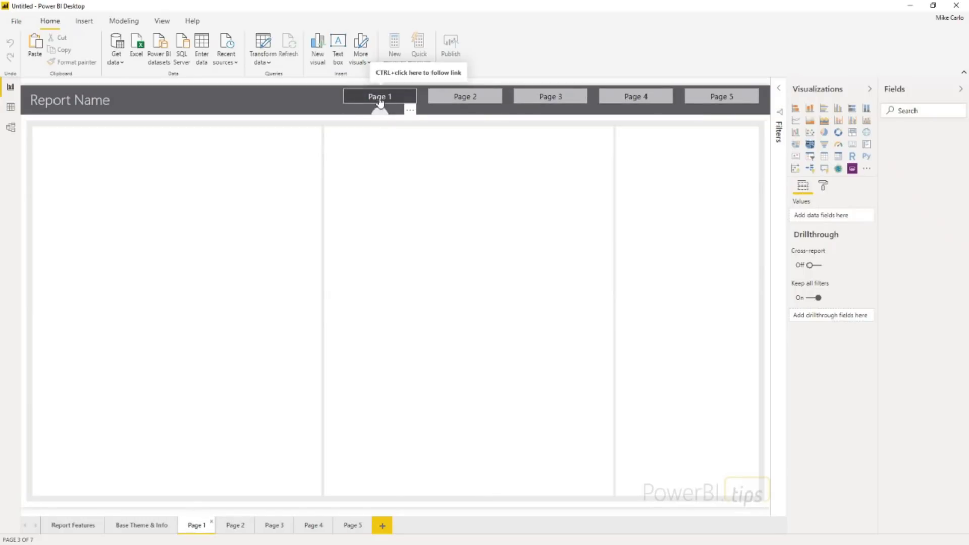
left_click(467, 101, "ctrl")
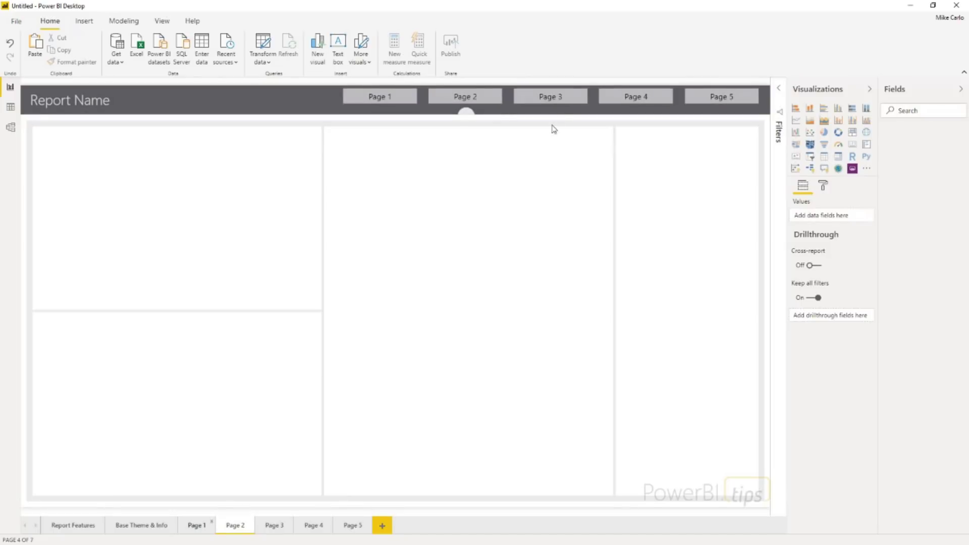
left_click(552, 98, "ctrl")
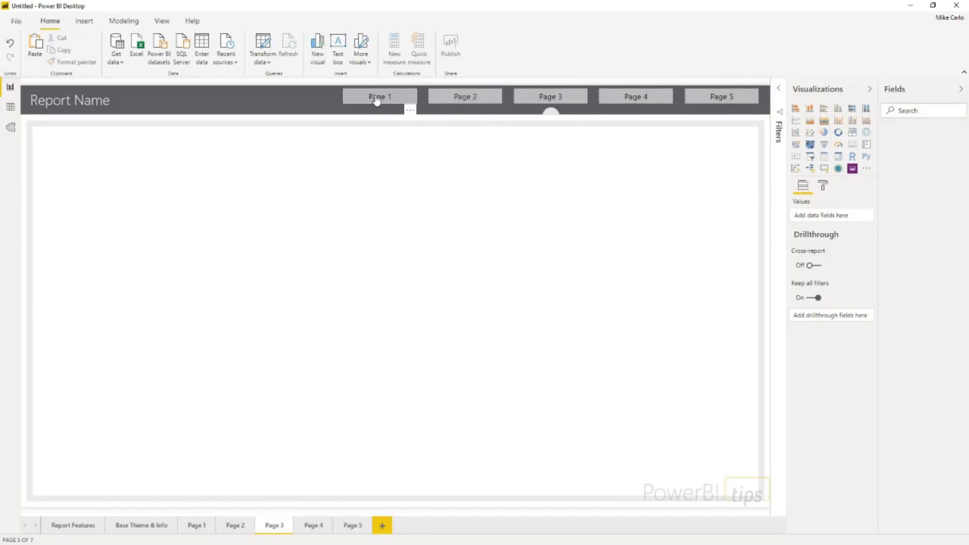
left_click(377, 98, "ctrl")
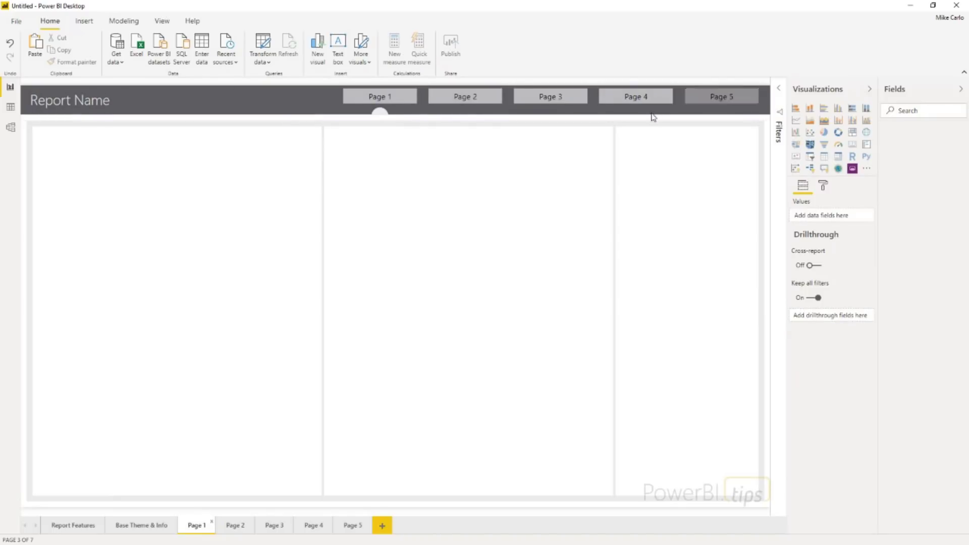
left_click(532, 101, "ctrl")
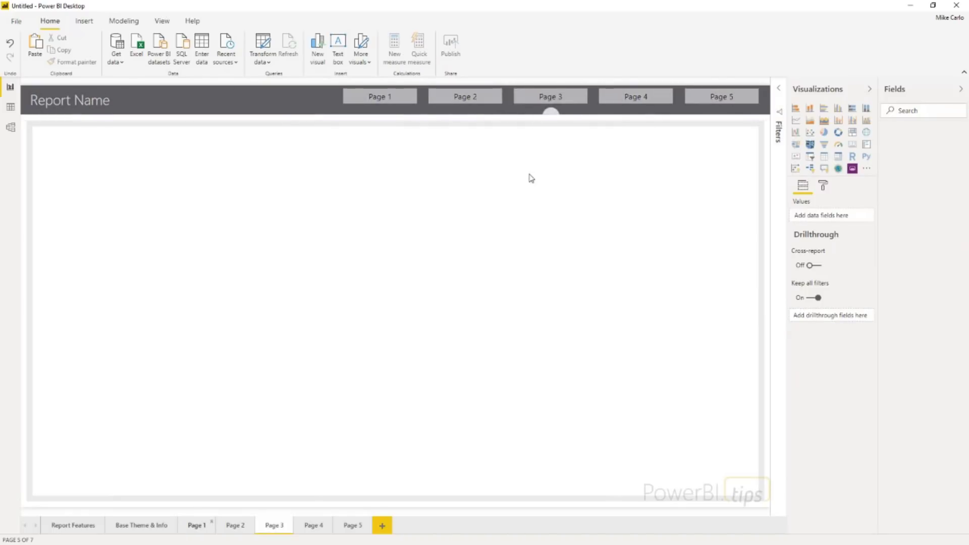
left_click(635, 101, "ctrl")
left_click(382, 101, "ctrl")
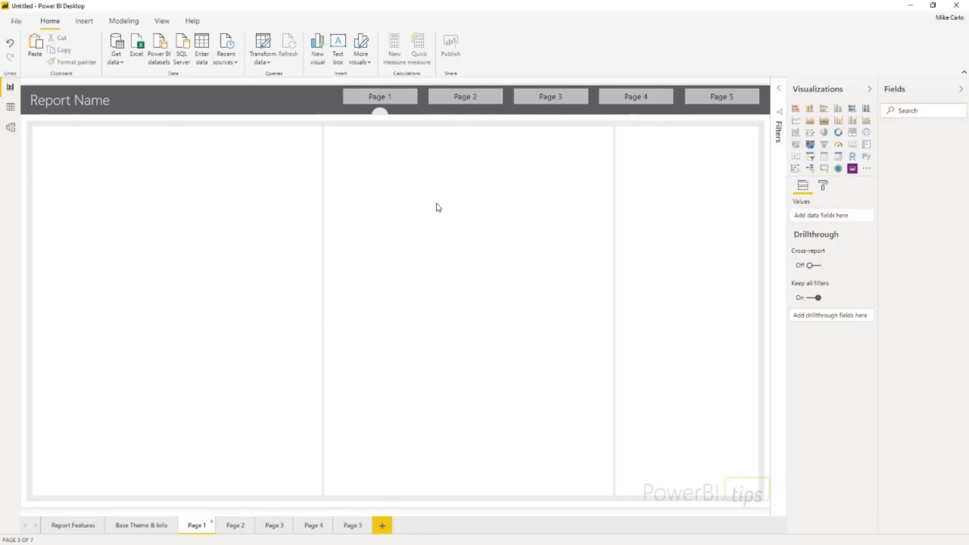
- Connect the report to the Power BI dataset Data Source from the SharePoint PBI Demo Site workspace
left_click(116, 56)
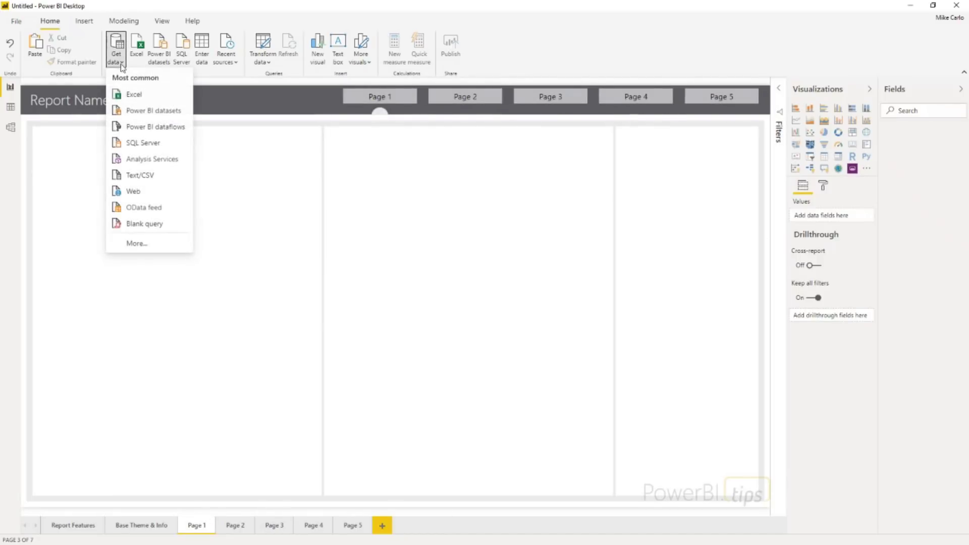
left_click(151, 115)
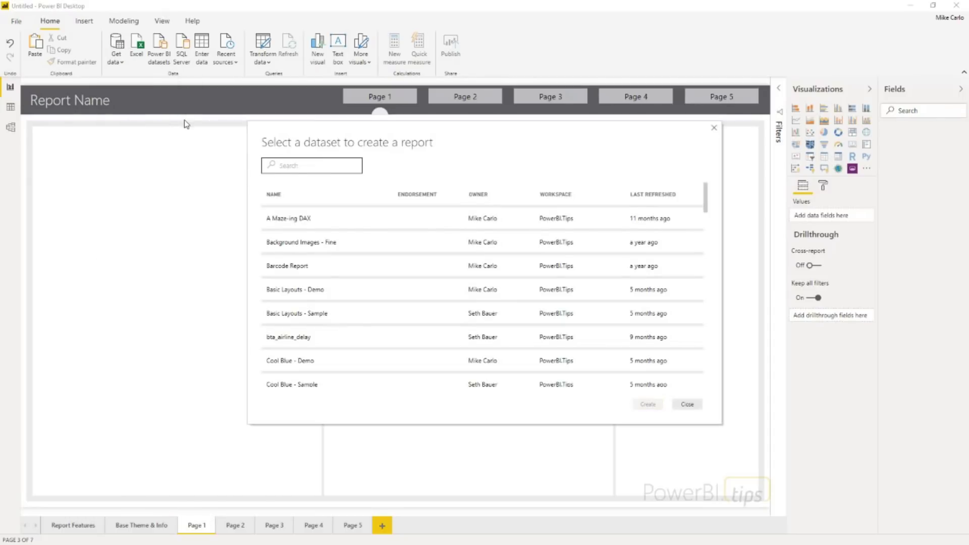
type("data sou")
left_click(306, 221)
left_click(648, 404)
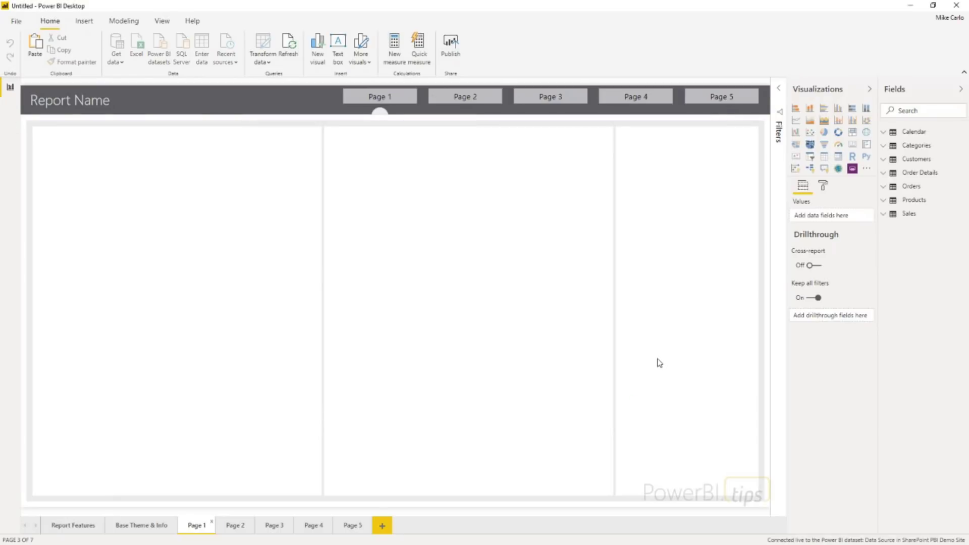
- Add a table of ProductDescription from Sales to Page 1, positioned and sized to fill the first layout panel
left_click(883, 216)
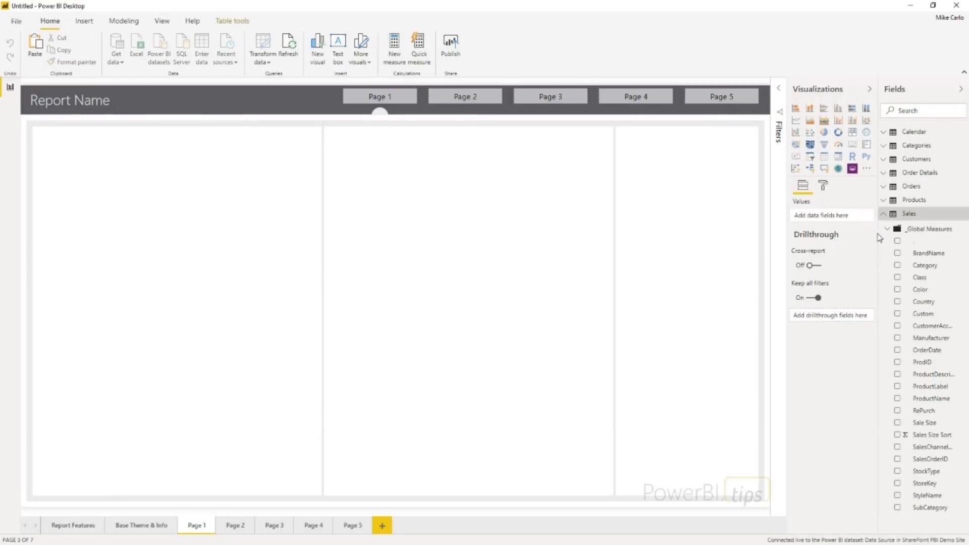
left_click_drag(880, 233, 808, 237)
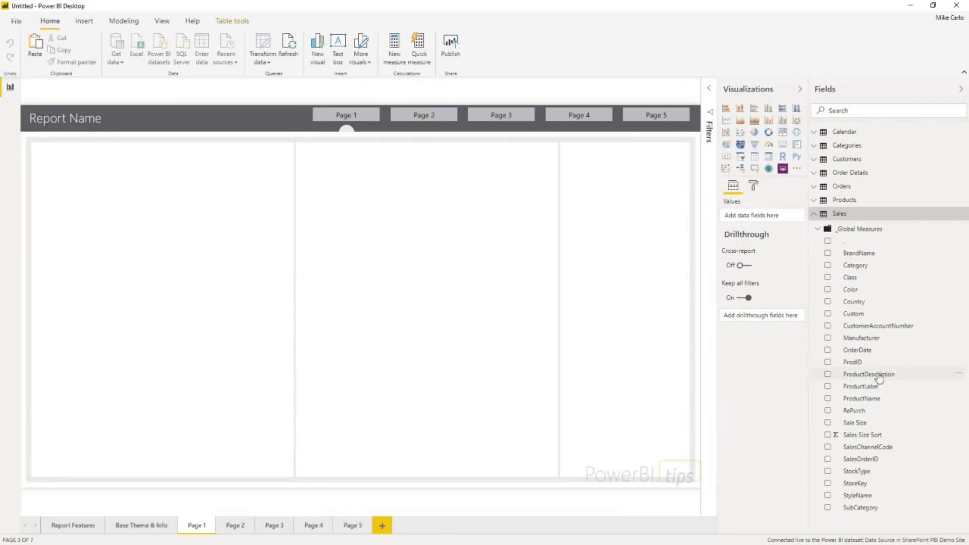
left_click_drag(878, 377, 194, 282)
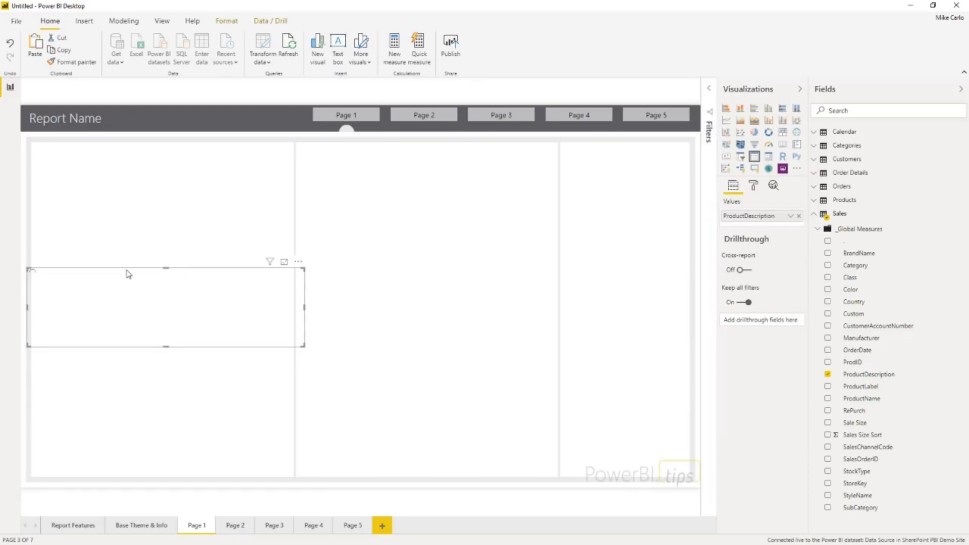
left_click_drag(135, 275, 142, 150)
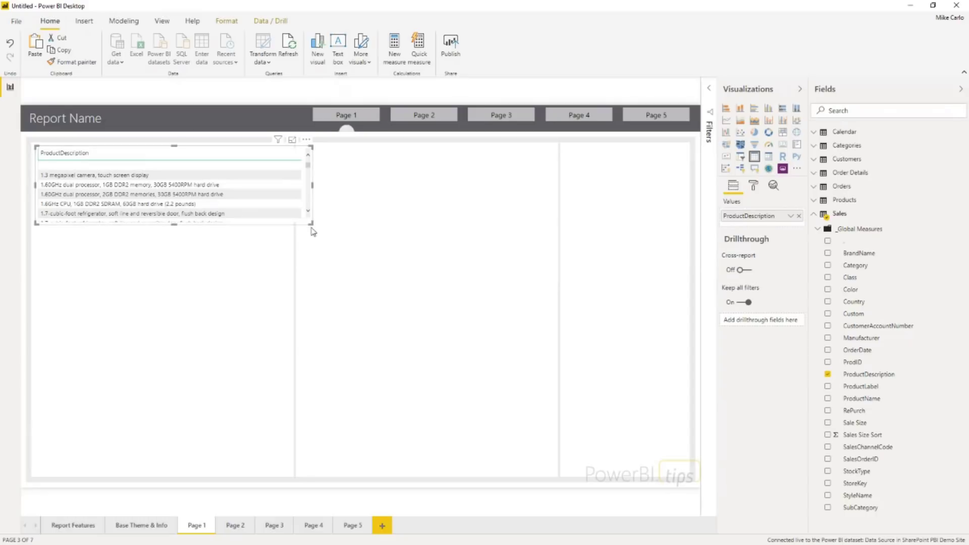
left_click_drag(309, 223, 293, 478)
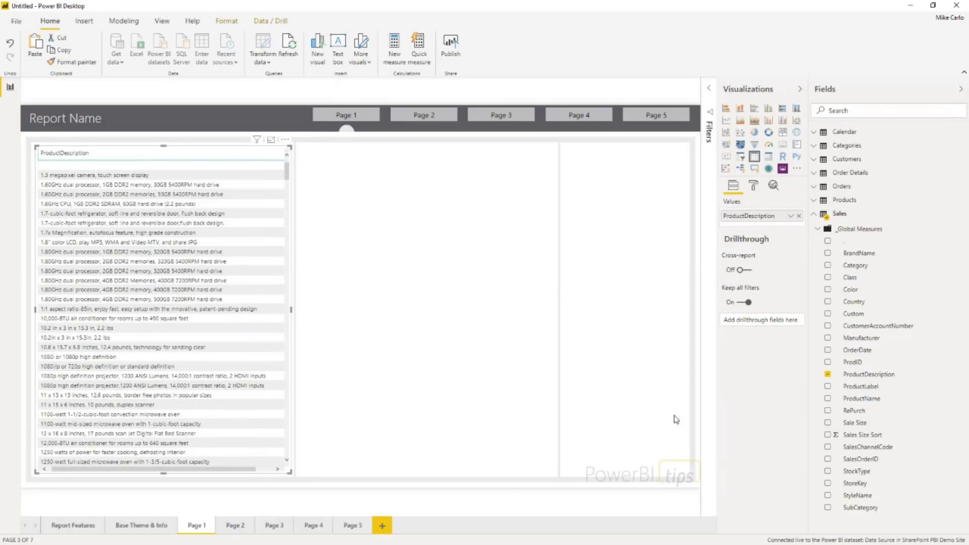
- Build a stacked column chart of Total Sales Amount by SubCategory and fit it inside the middle panel of Page 1
left_click(449, 316)
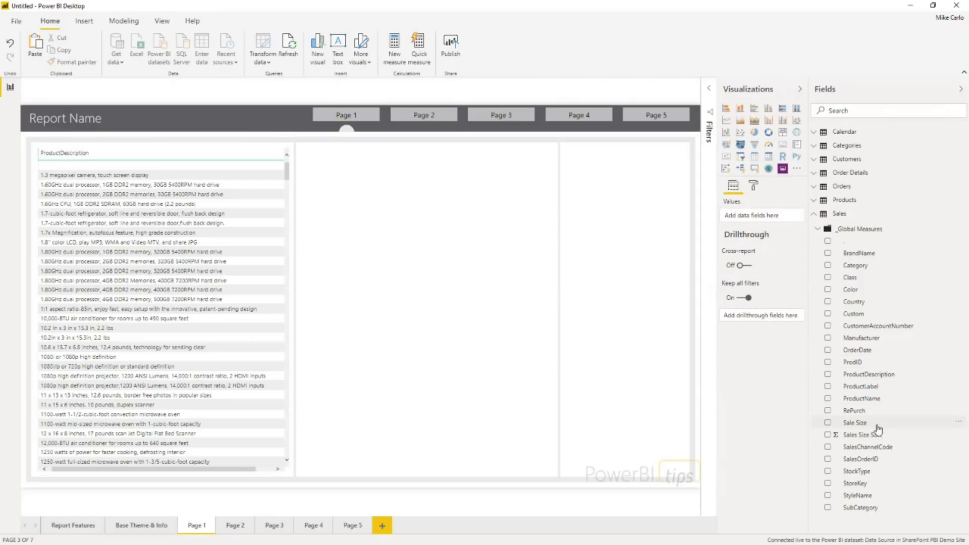
left_click_drag(876, 515, 457, 274)
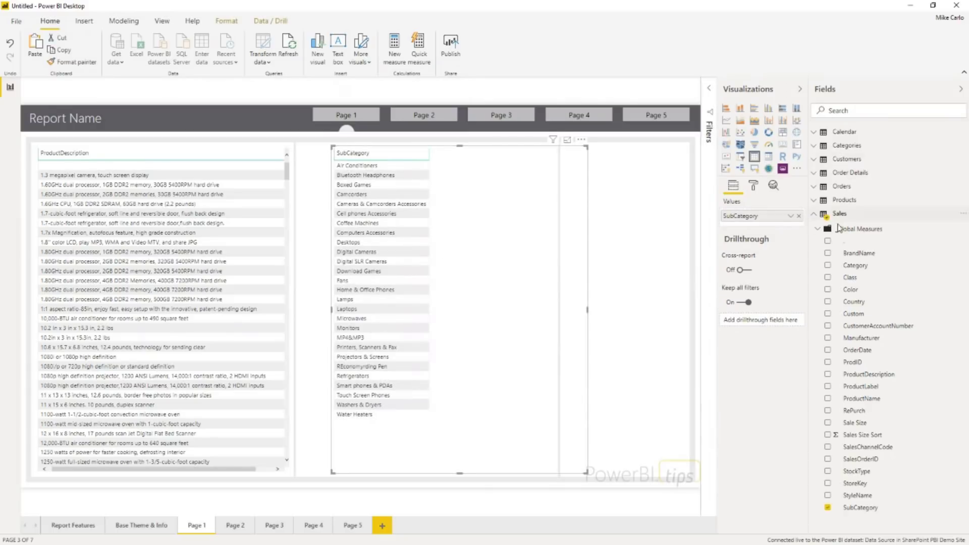
left_click(816, 229)
left_click_drag(878, 302, 492, 257)
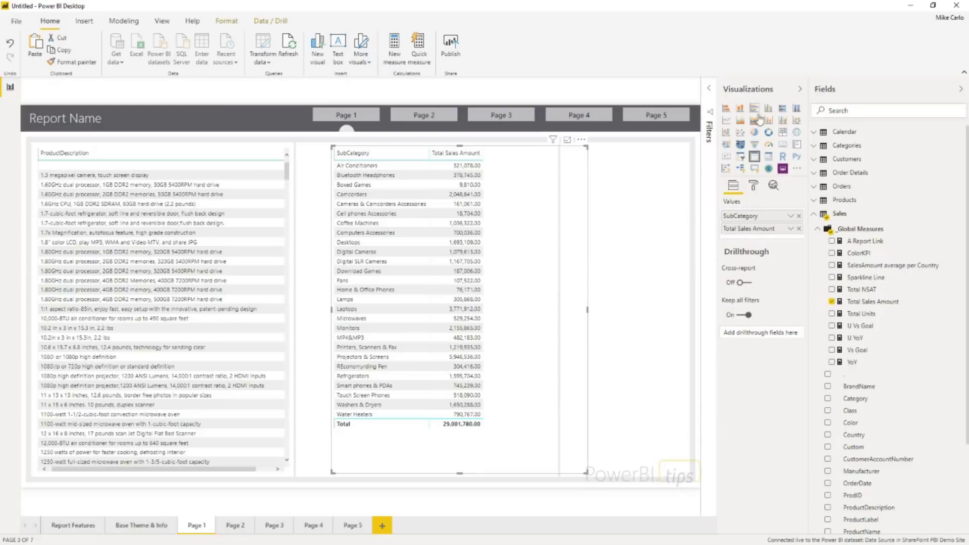
left_click(740, 108)
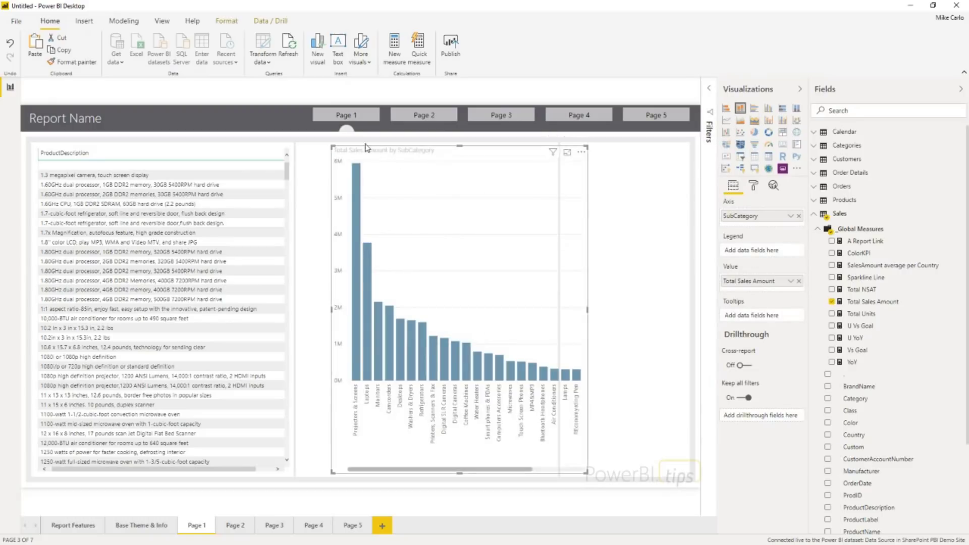
left_click_drag(356, 153, 328, 152)
left_click_drag(558, 474, 554, 473)
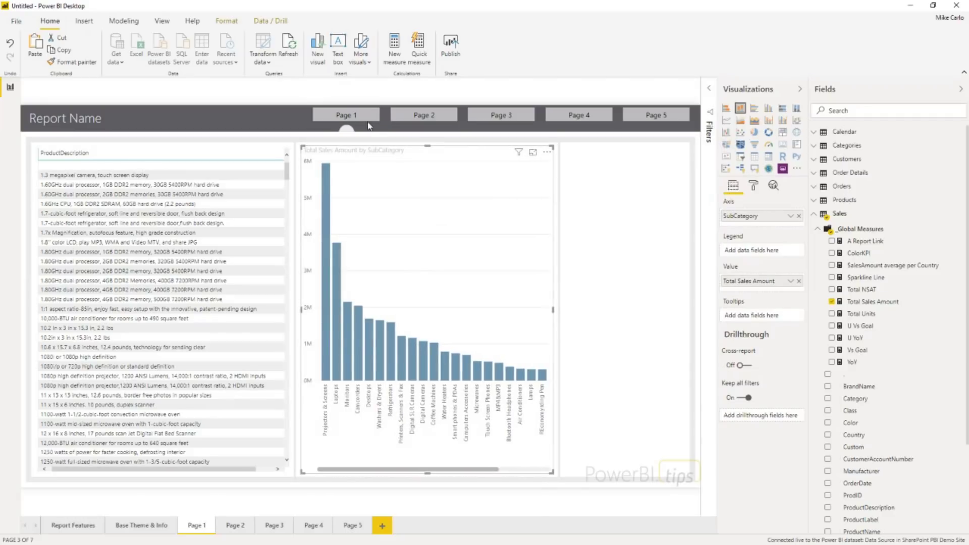
left_click(231, 96)
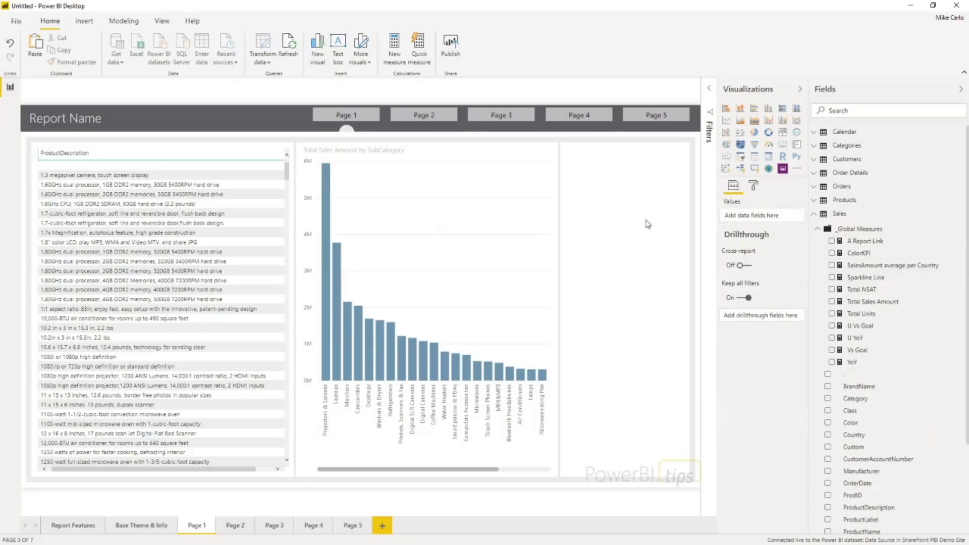
- Add a small card showing Total Units at the upper end of the narrow third panel on Page 1
left_click(784, 147)
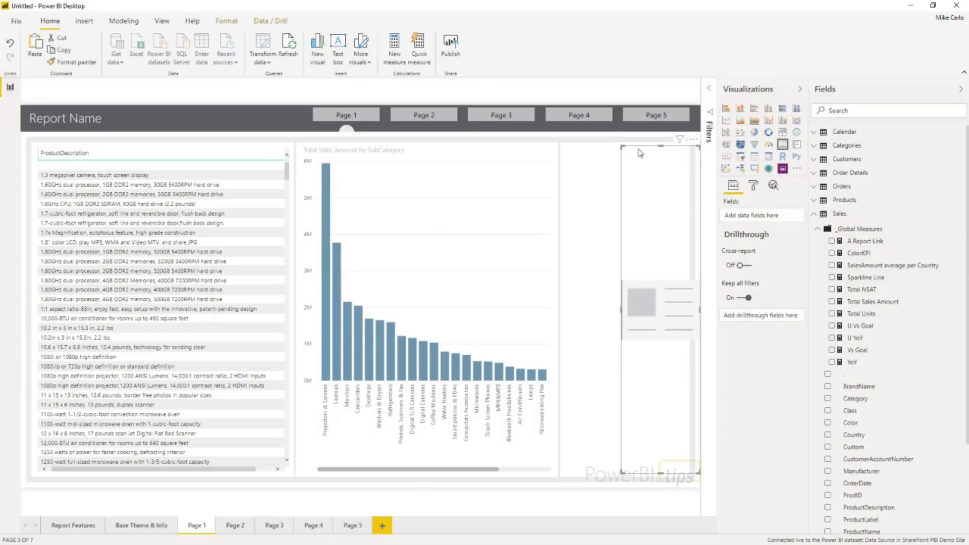
left_click_drag(660, 143, 632, 194)
left_click_drag(658, 247, 656, 207)
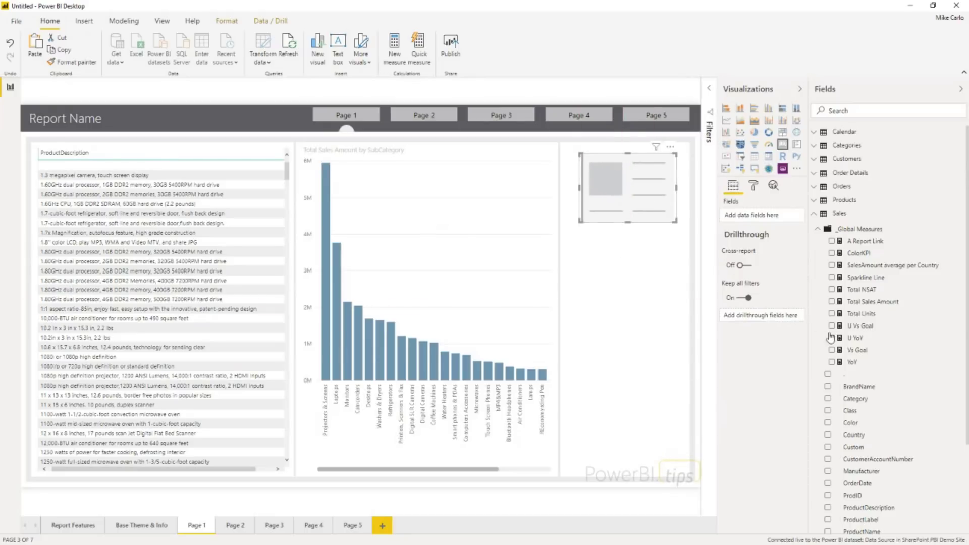
left_click_drag(861, 314, 626, 299)
- Duplicate the Total Units card twice, stacking the copies beneath it, and switch their fields to Total NSAT and YoY
key("ctrl+c")
key("ctrl+v")
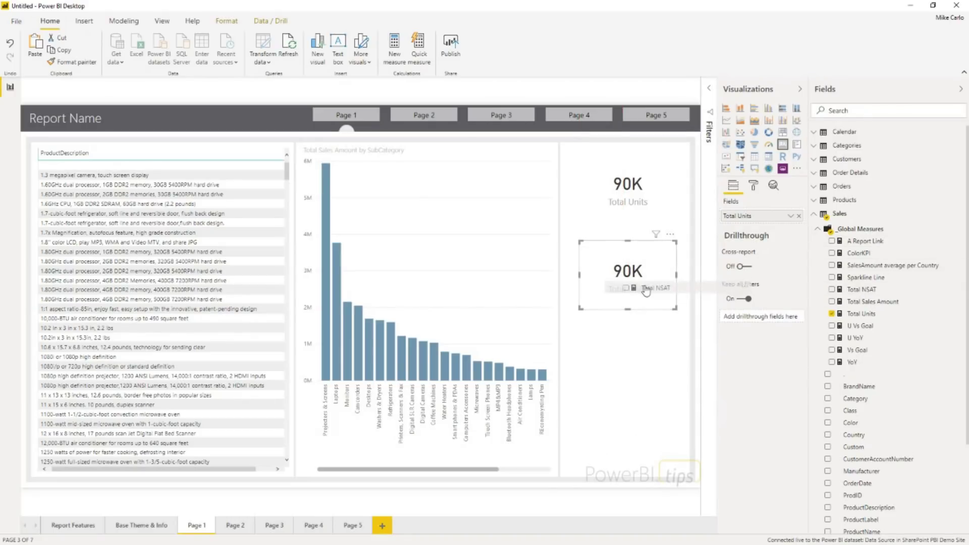
left_click_drag(852, 292, 743, 217)
left_click_drag(638, 274, 637, 360)
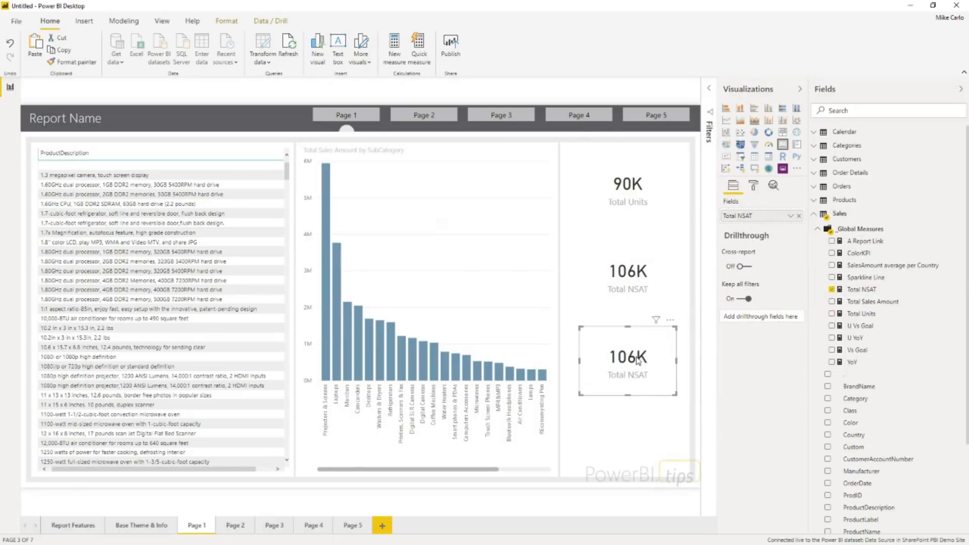
left_click_drag(852, 362, 771, 222)
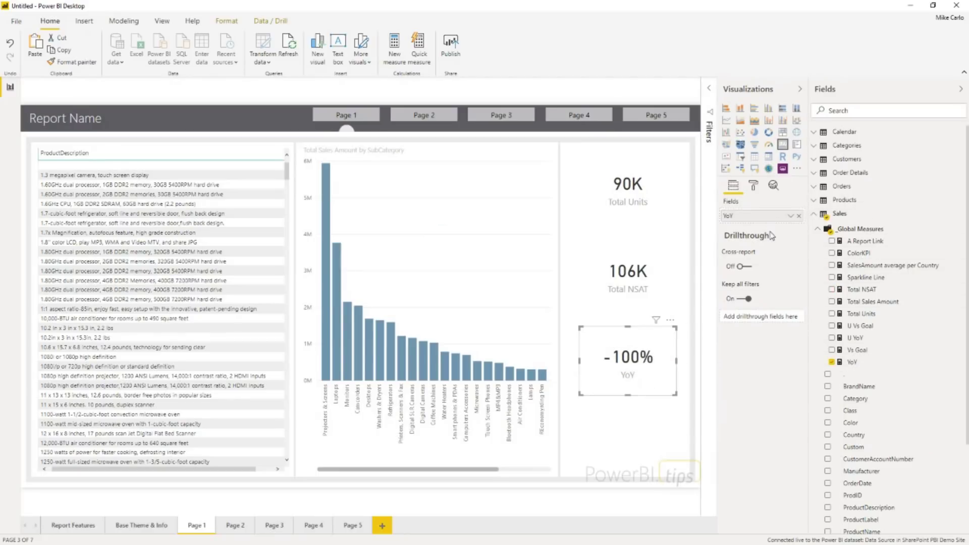
- Test cross-filtering with the Refrigerators, Camcorders and Monitors columns and the 10,000-BTU air conditioner table row, then clear the selection
left_click(395, 370)
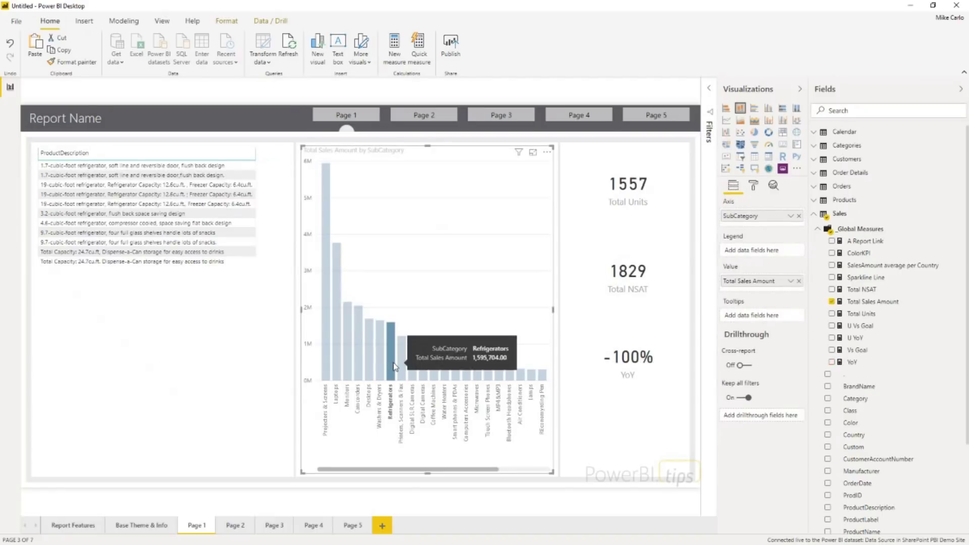
left_click(358, 353)
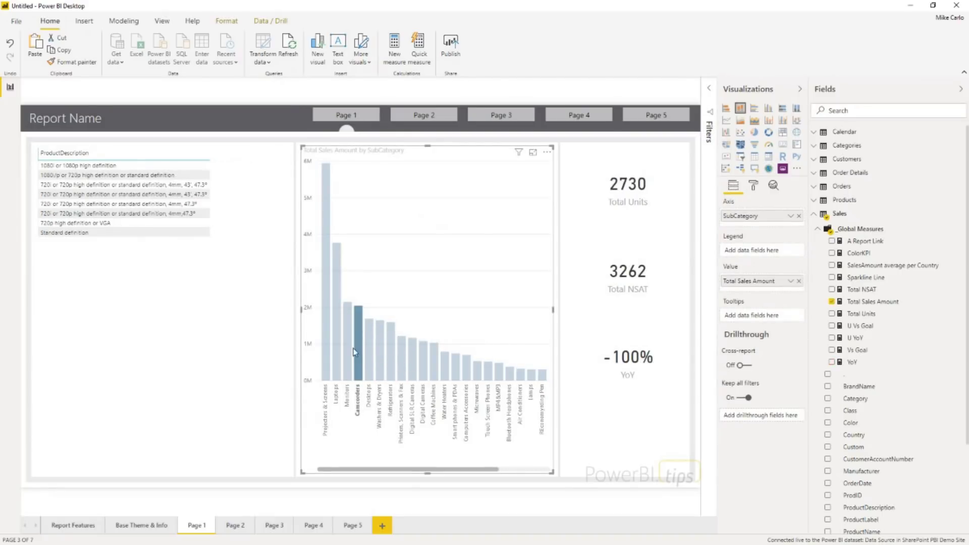
left_click(350, 349)
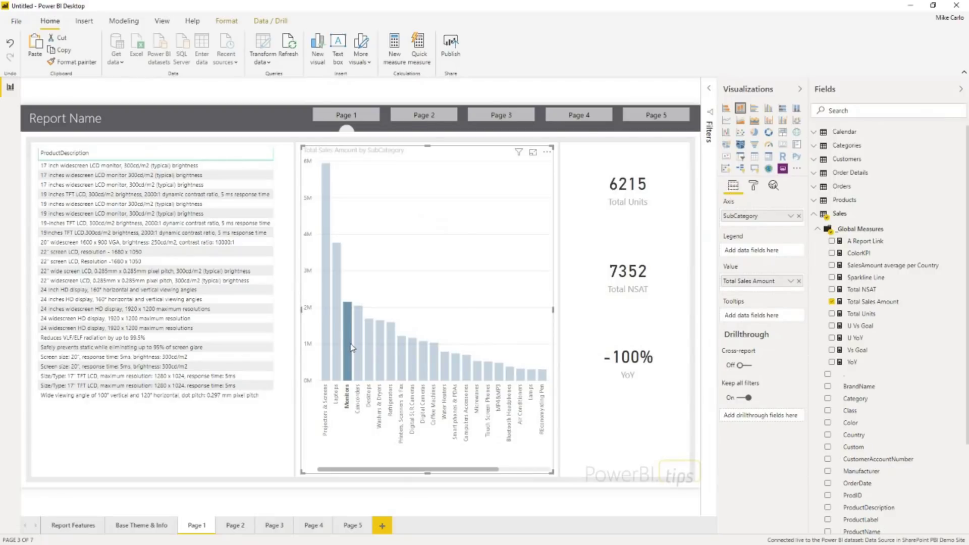
left_click(208, 328)
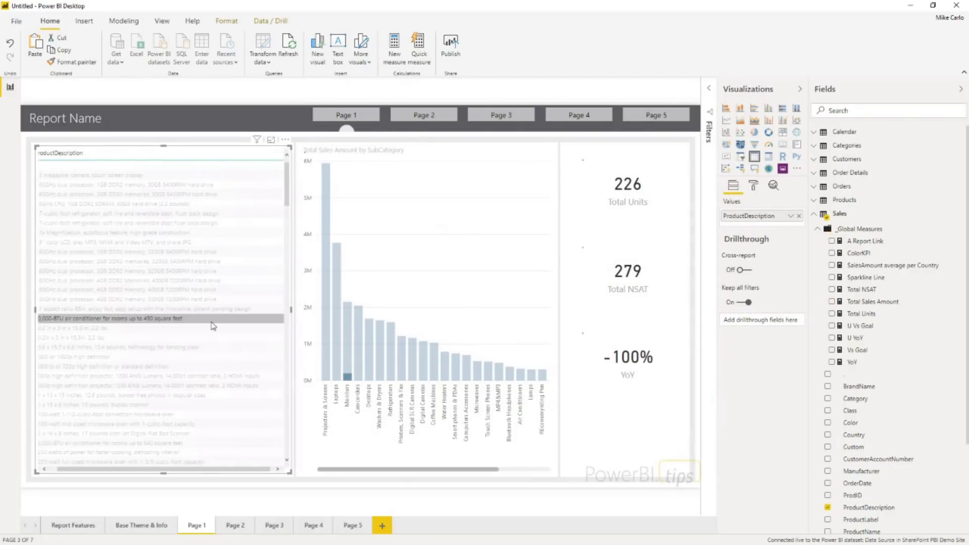
left_click(226, 324)
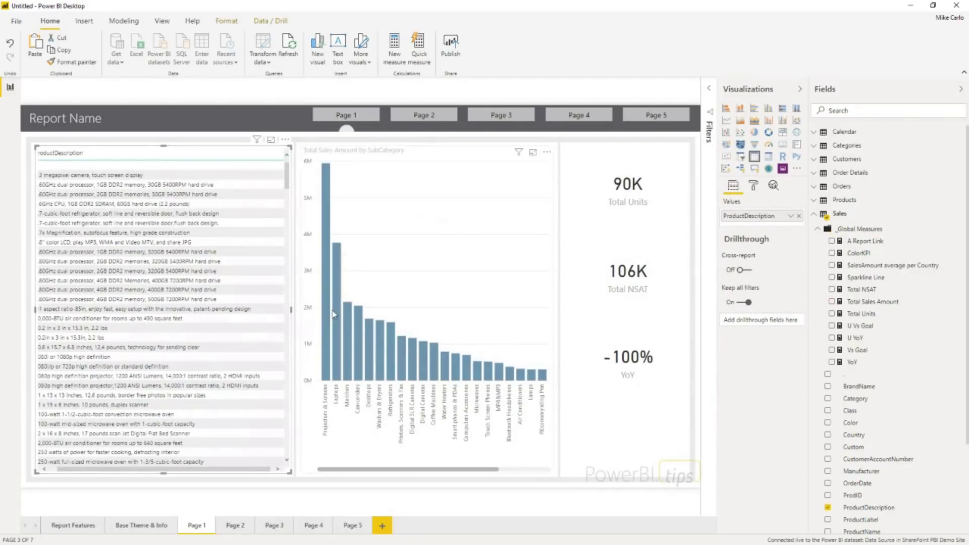
- On Page 2, add a map of Country sized by Total Sales Amount and fit it to the upper small panel
left_click(240, 529)
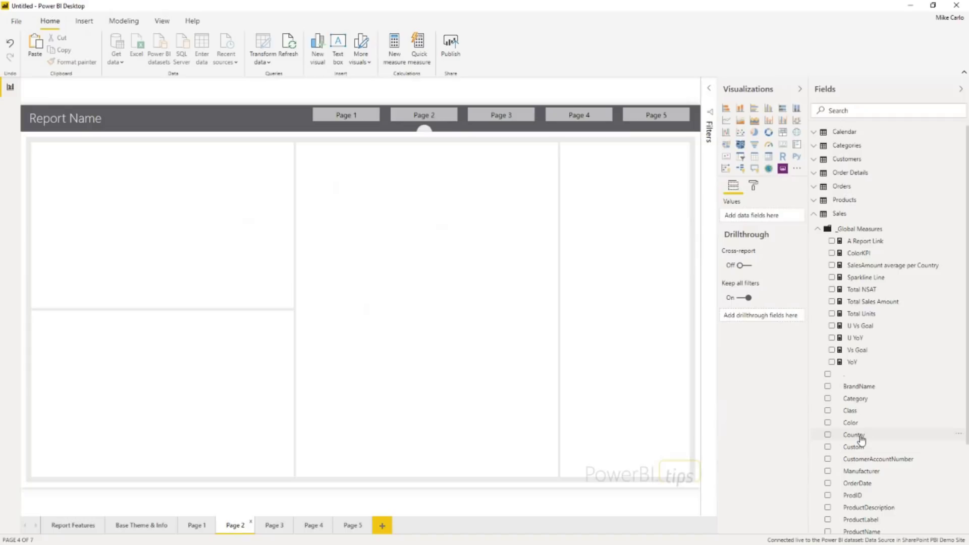
left_click(828, 435)
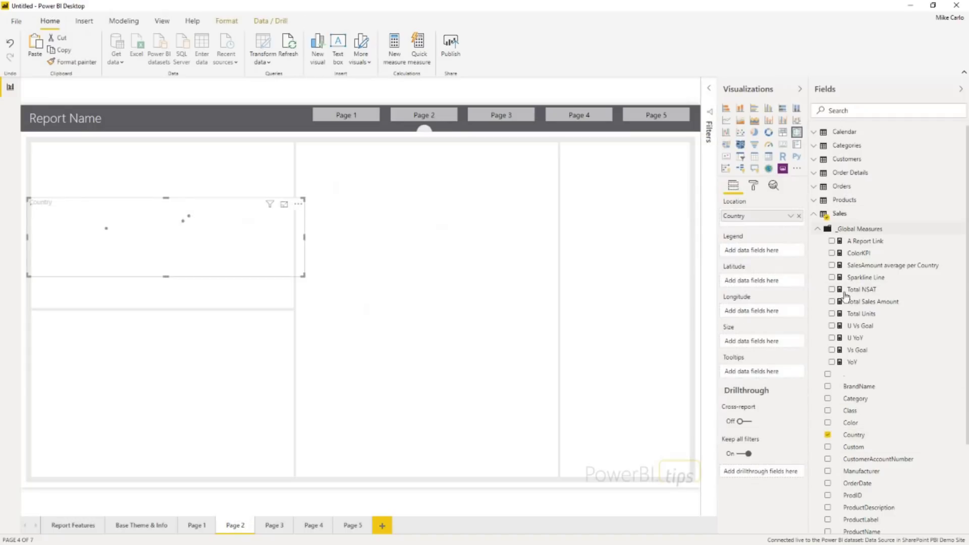
left_click_drag(869, 306, 787, 345)
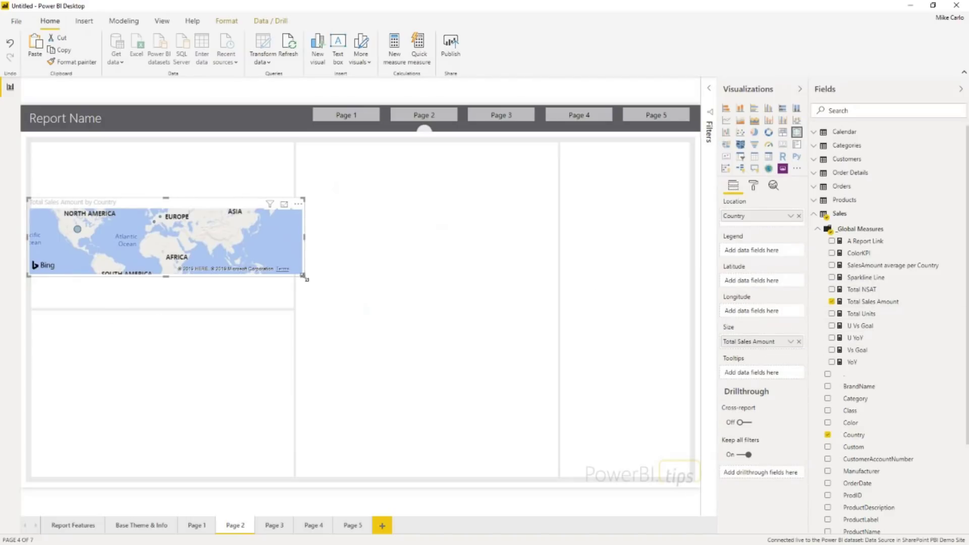
left_click_drag(306, 279, 296, 306)
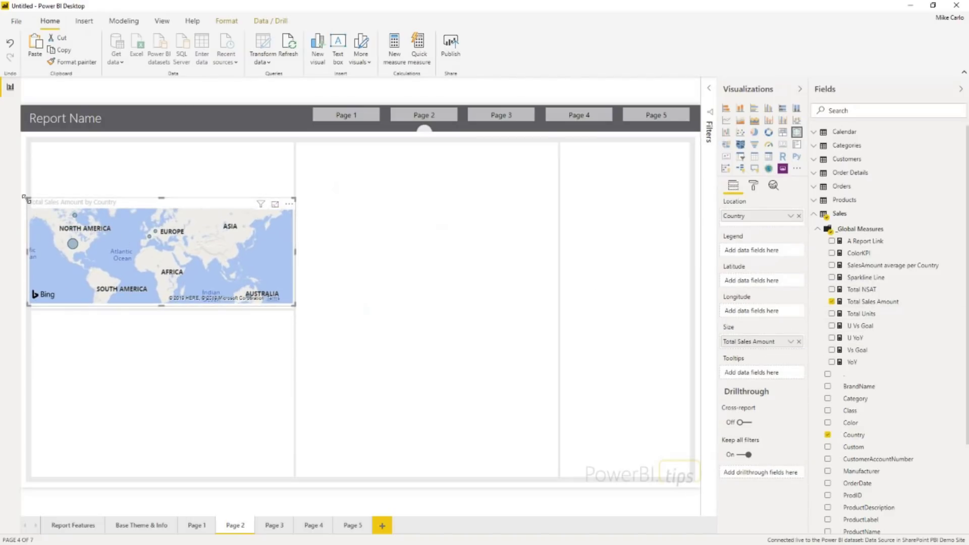
left_click_drag(24, 198, 35, 147)
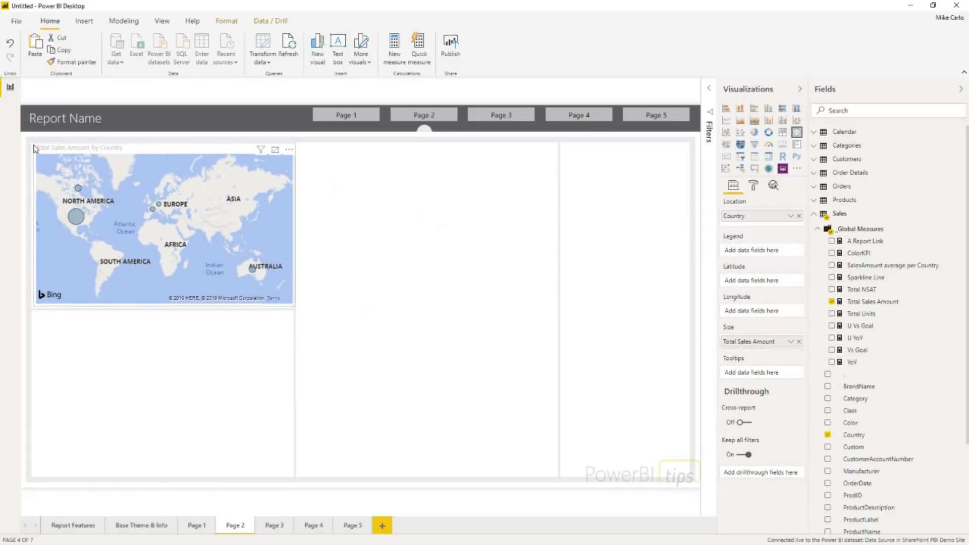
- Deselect the map and test the report's page navigation by going to Page 1 and back to Page 2
left_click(226, 91)
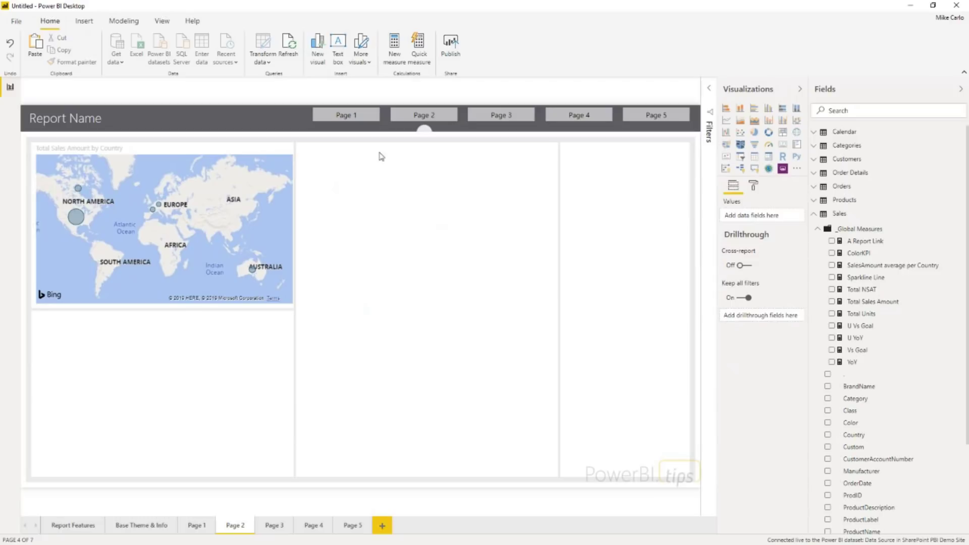
left_click(365, 119)
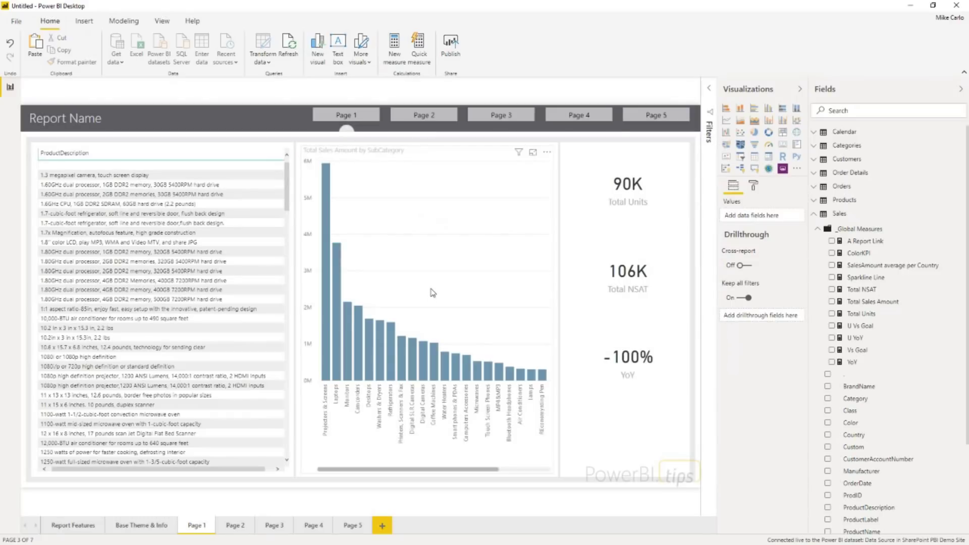
left_click(424, 115)
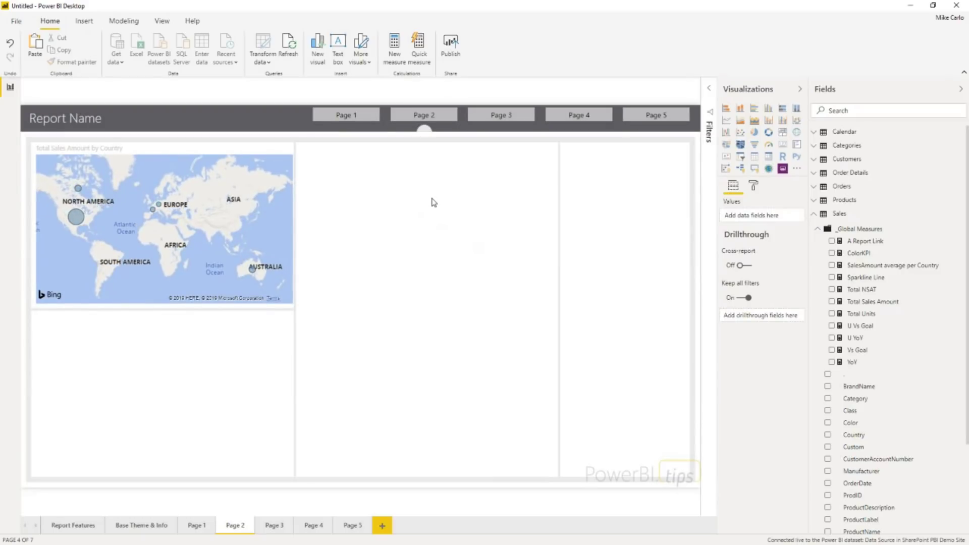
- Save the report to the Desktop as Report #3 and publish it to the SharePoint PBI Demo Site workspace
left_click(450, 44)
left_click(534, 294)
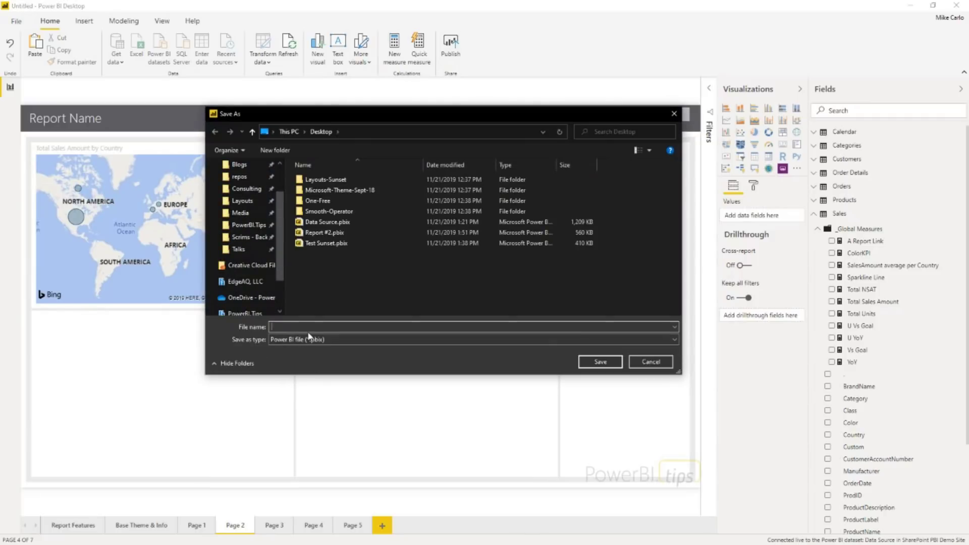
type("Report ")
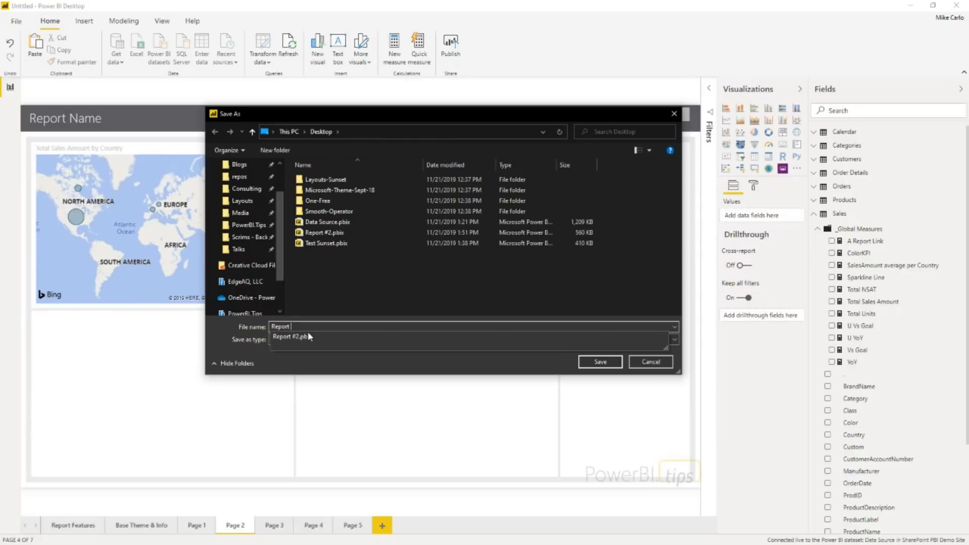
type("#3")
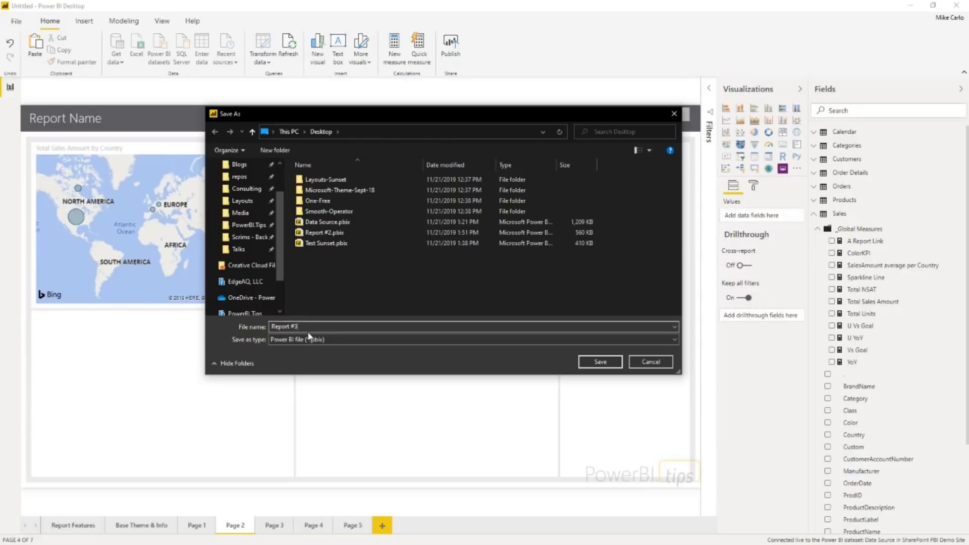
left_click(586, 362)
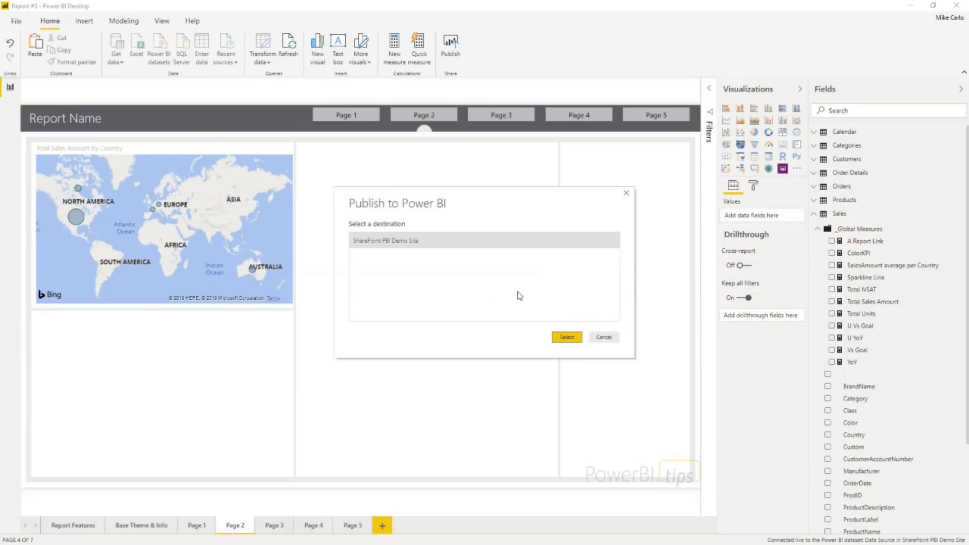
left_click(559, 337)
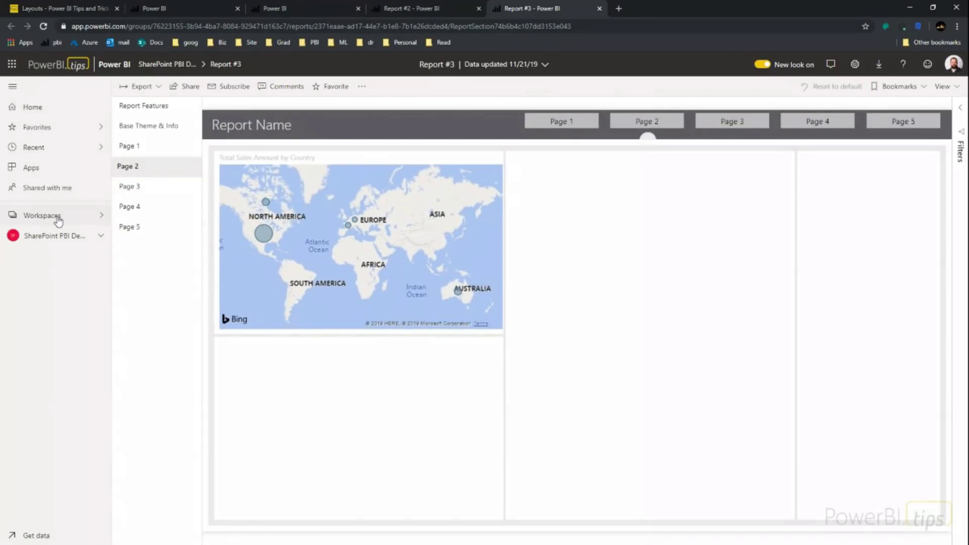
- In the Power BI service, open the SharePoint PBI Demo Site workspace and review its lists of reports and datasets
left_click(58, 217)
left_click(148, 315)
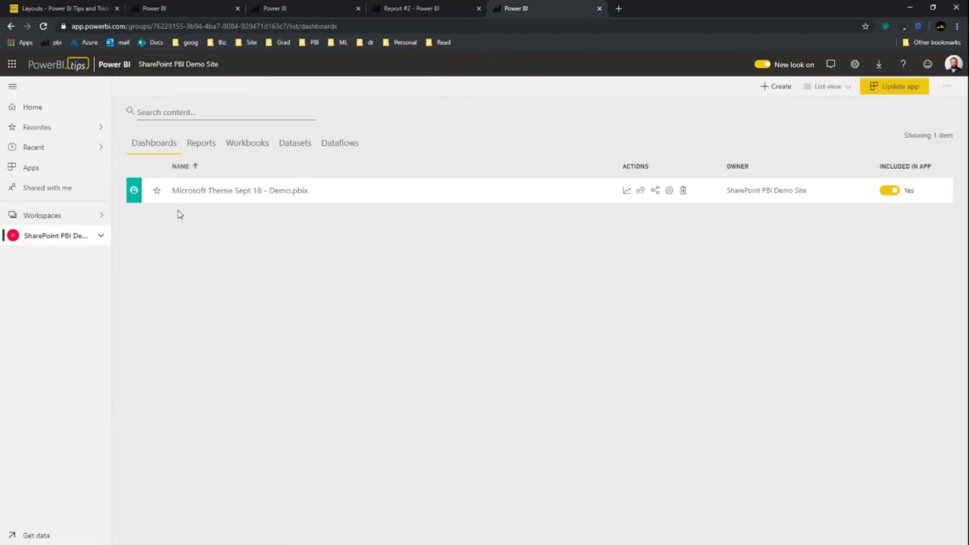
left_click(200, 143)
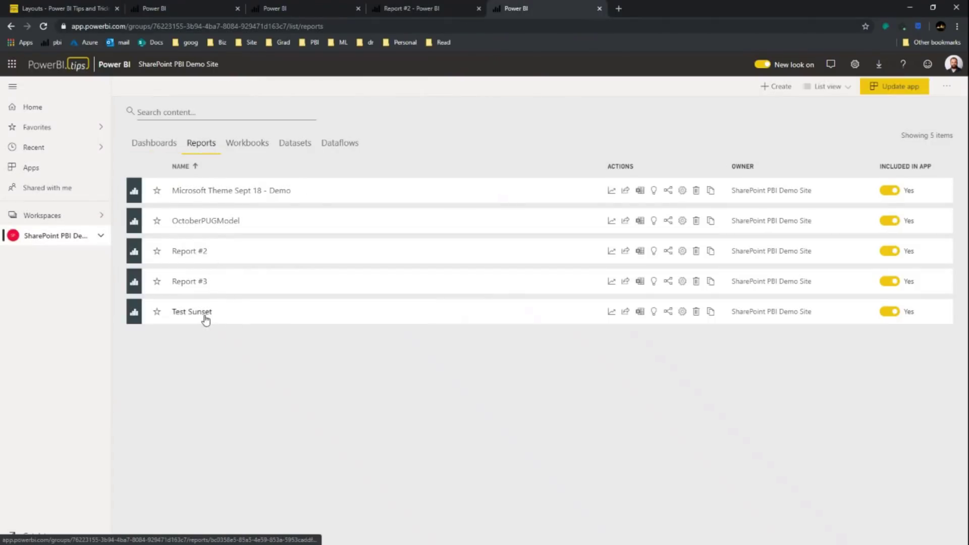
left_click(301, 146)
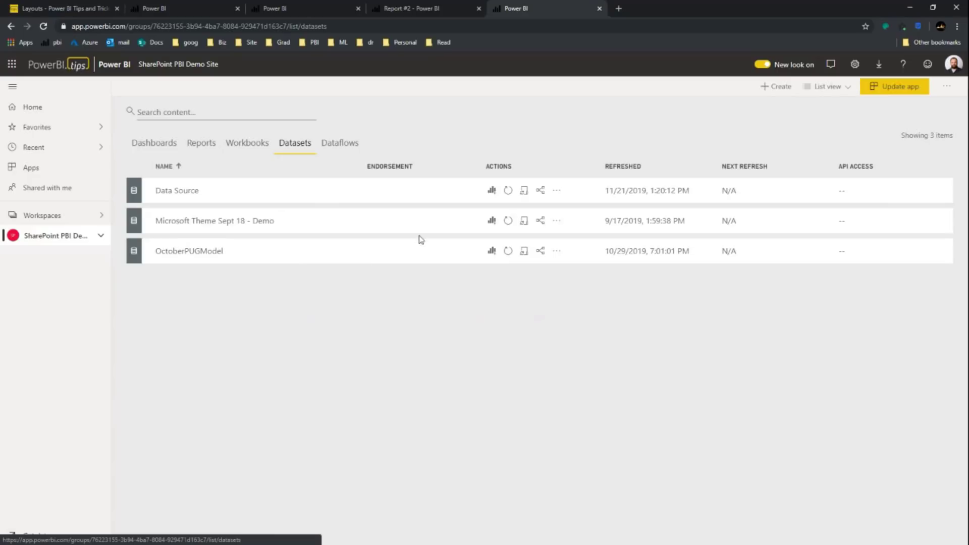
- Close the browser window, dismiss the publishing confirmation, and close the Report #3 file in Power BI Desktop
left_click(933, 8)
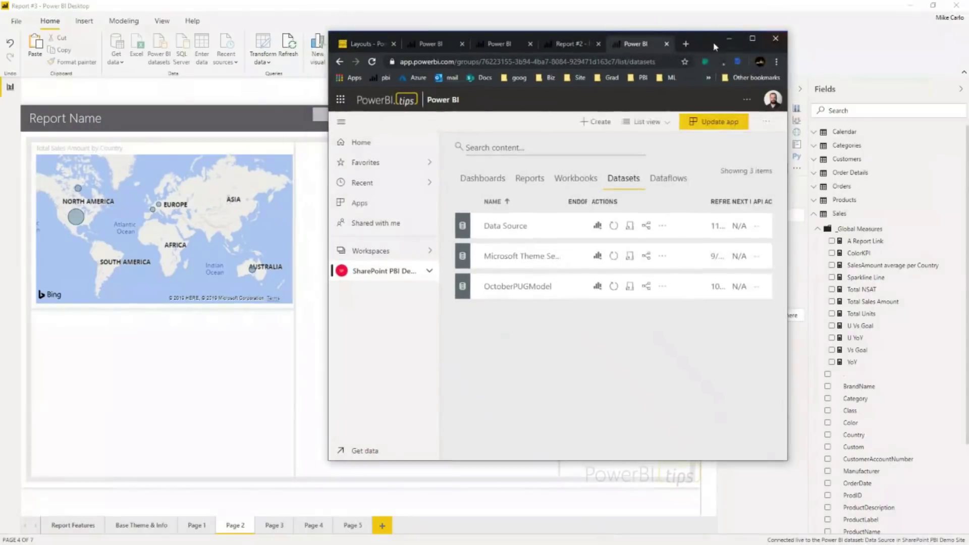
left_click(776, 40)
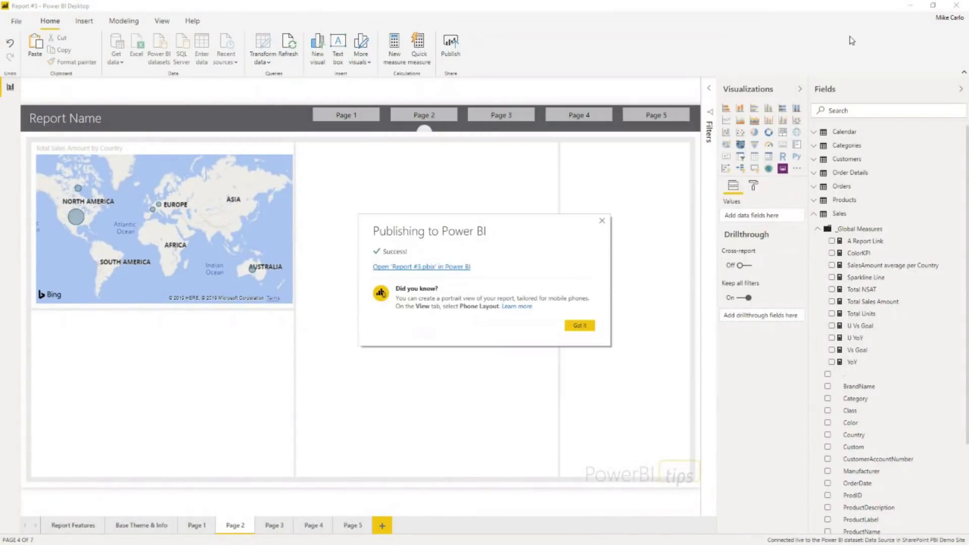
left_click(579, 325)
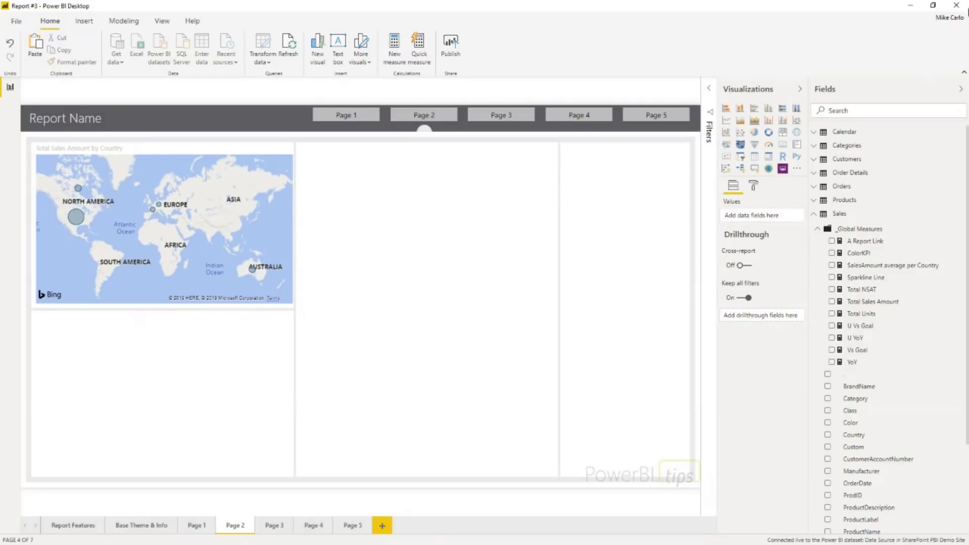
left_click(958, 6)
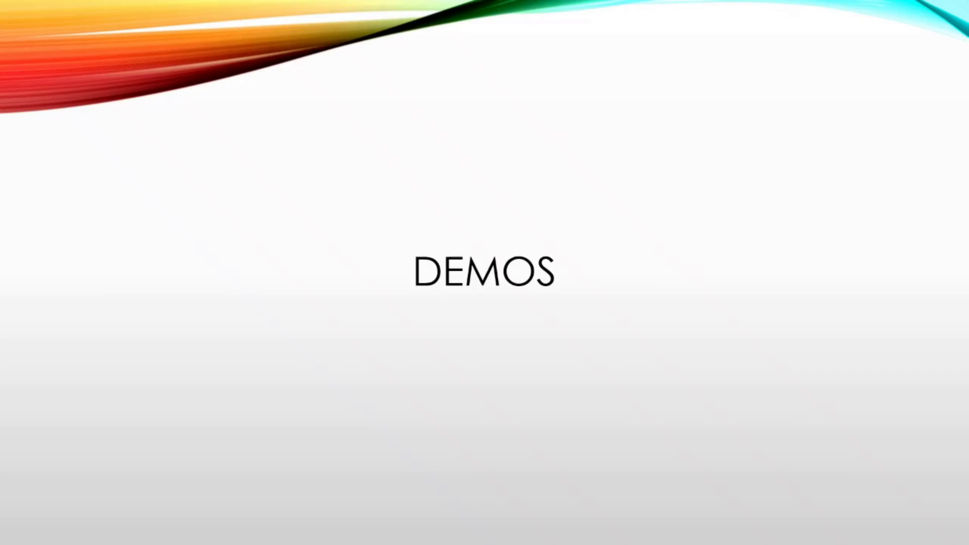
key("Right")
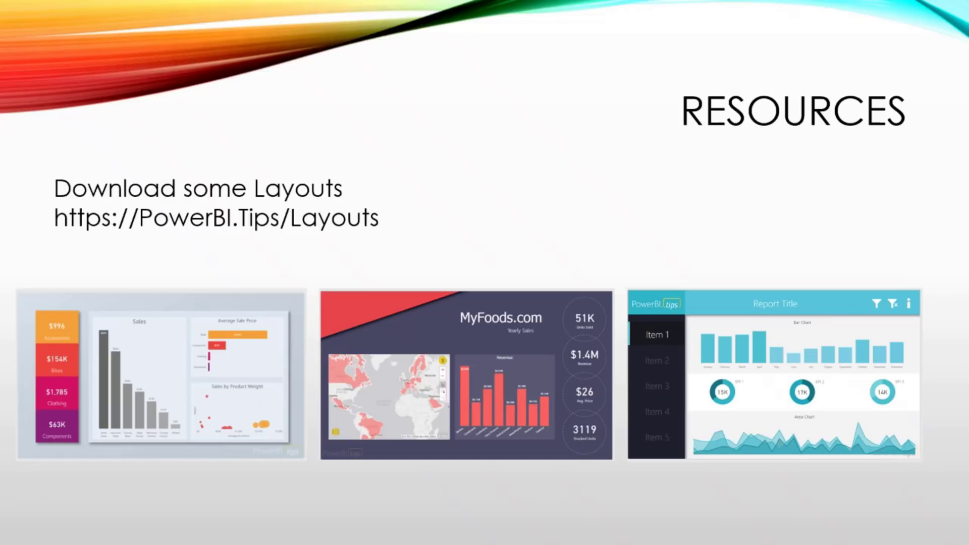